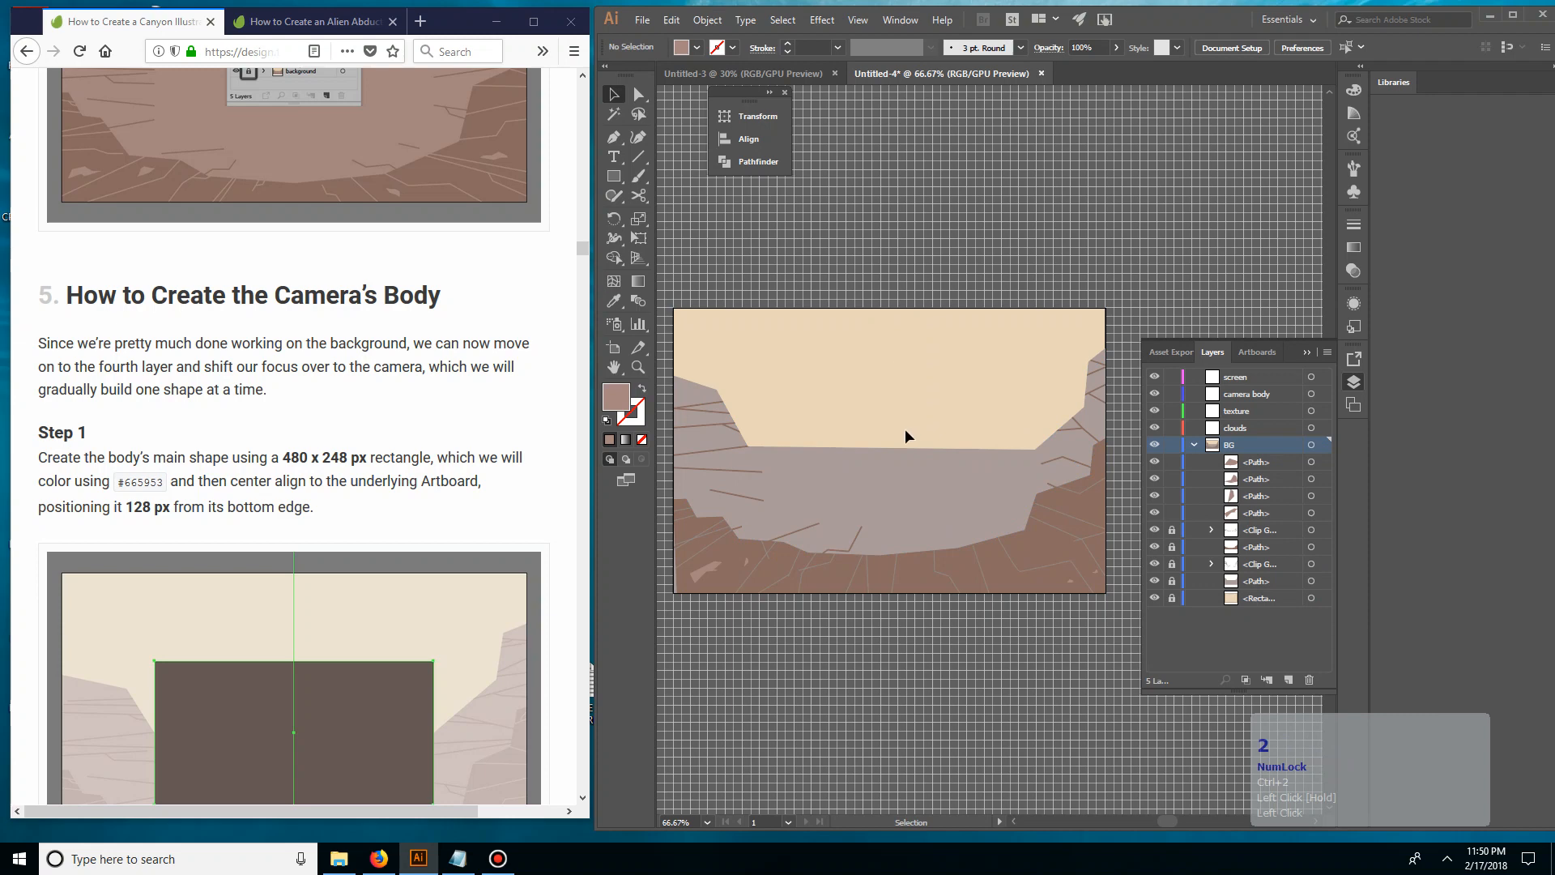
Select the four small rock shapes along the lower foreground of the canyon and group them
left_click_drag(996, 522, 1017, 503)
left_click(750, 475)
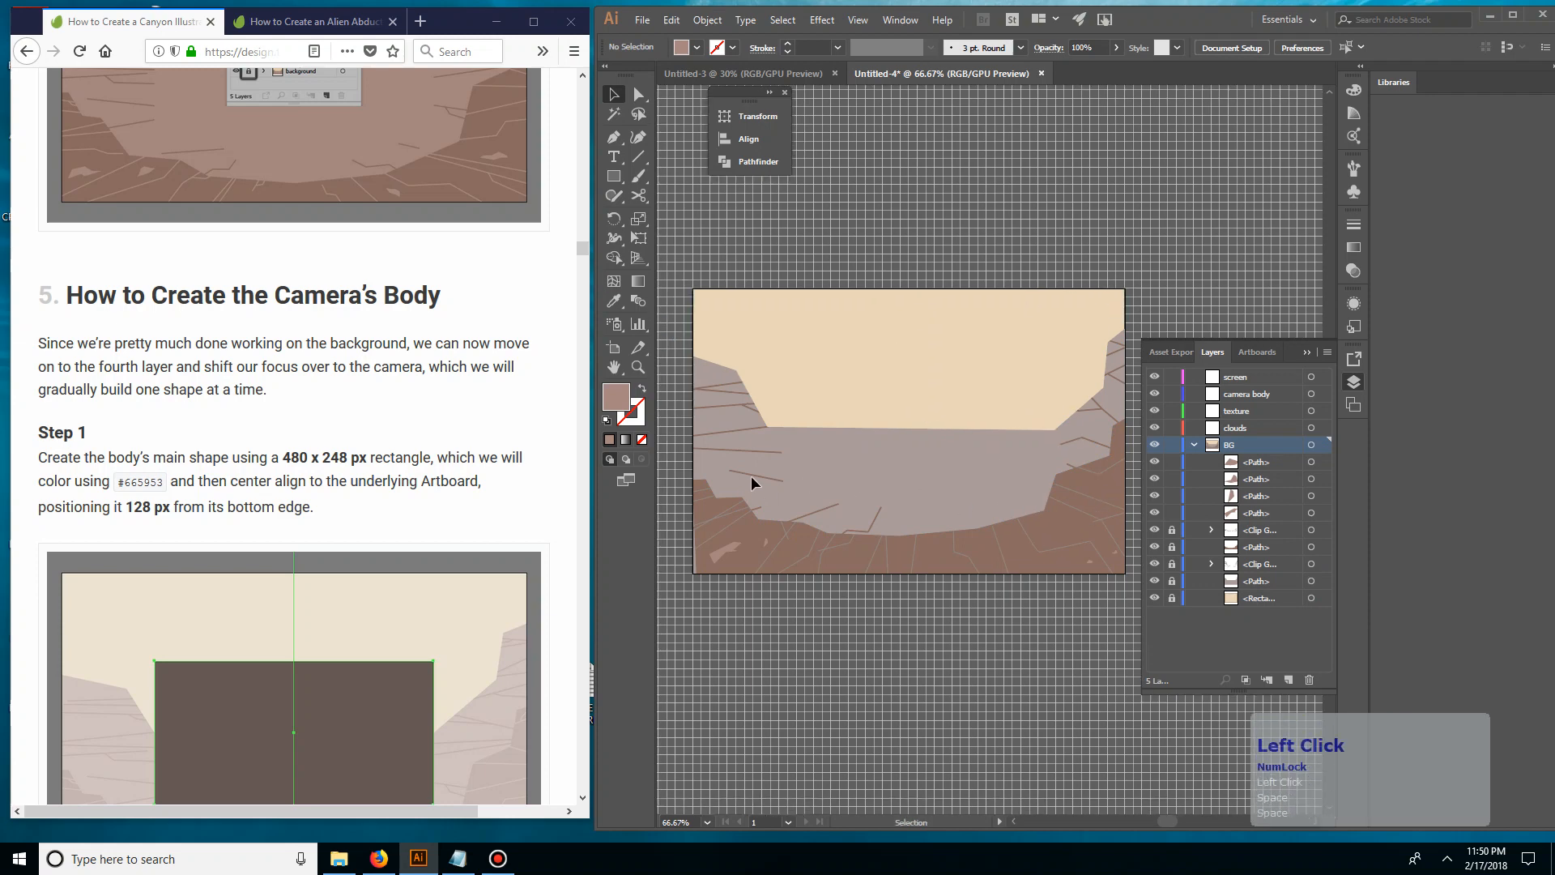
left_click(793, 365)
left_click(933, 596)
left_click(833, 549)
left_click(1088, 666)
left_click_drag(1120, 653, 1012, 673)
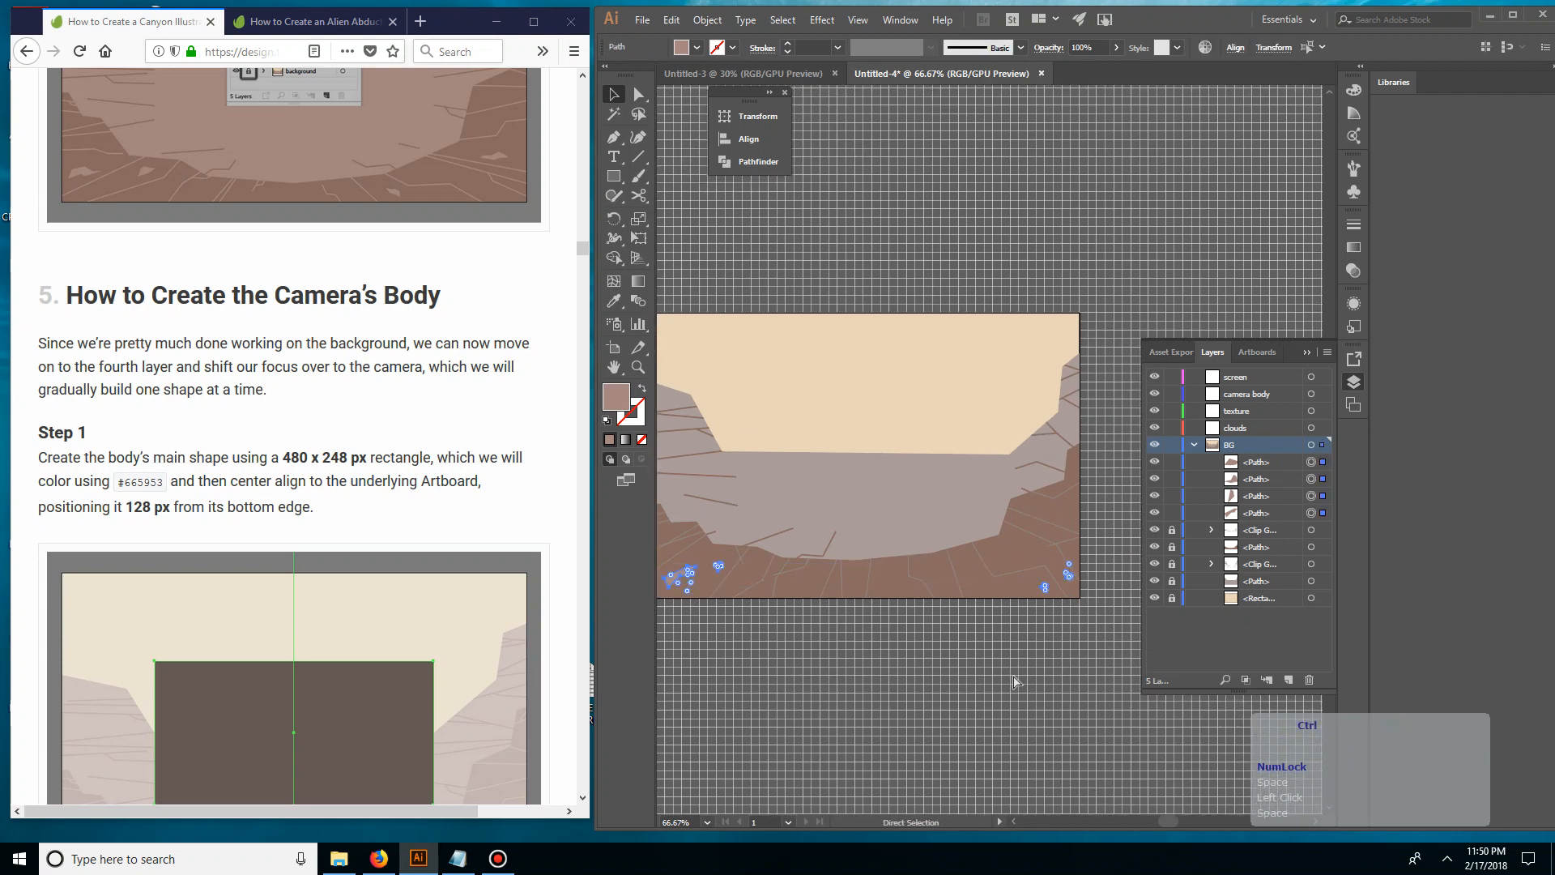
key("ctrl+g")
Rename the new group in the BG layer as rocks
double_click(1260, 469)
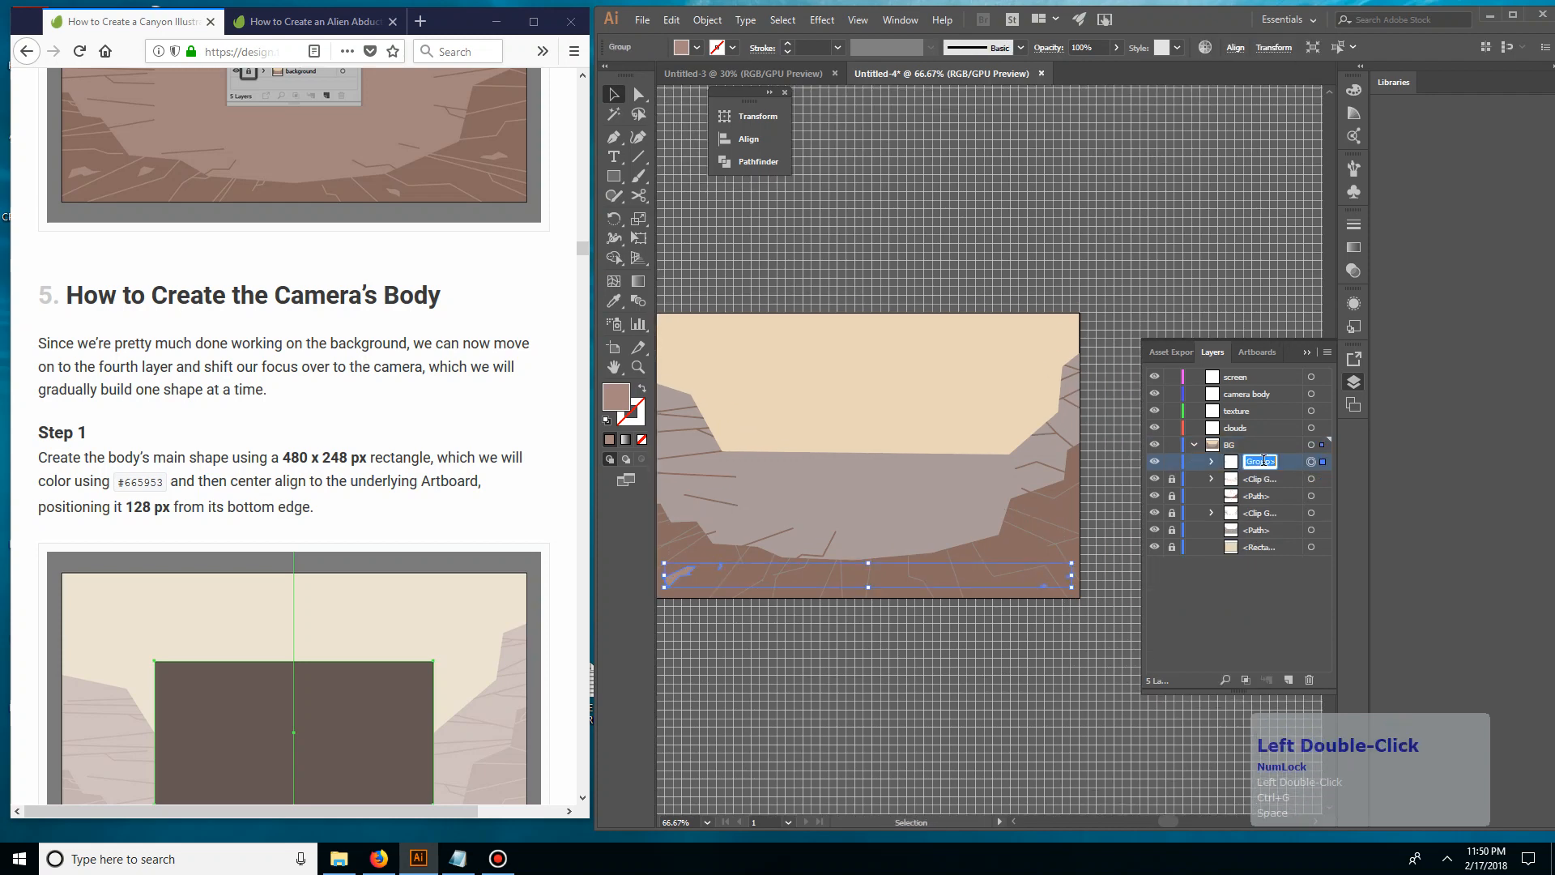
type("rocks")
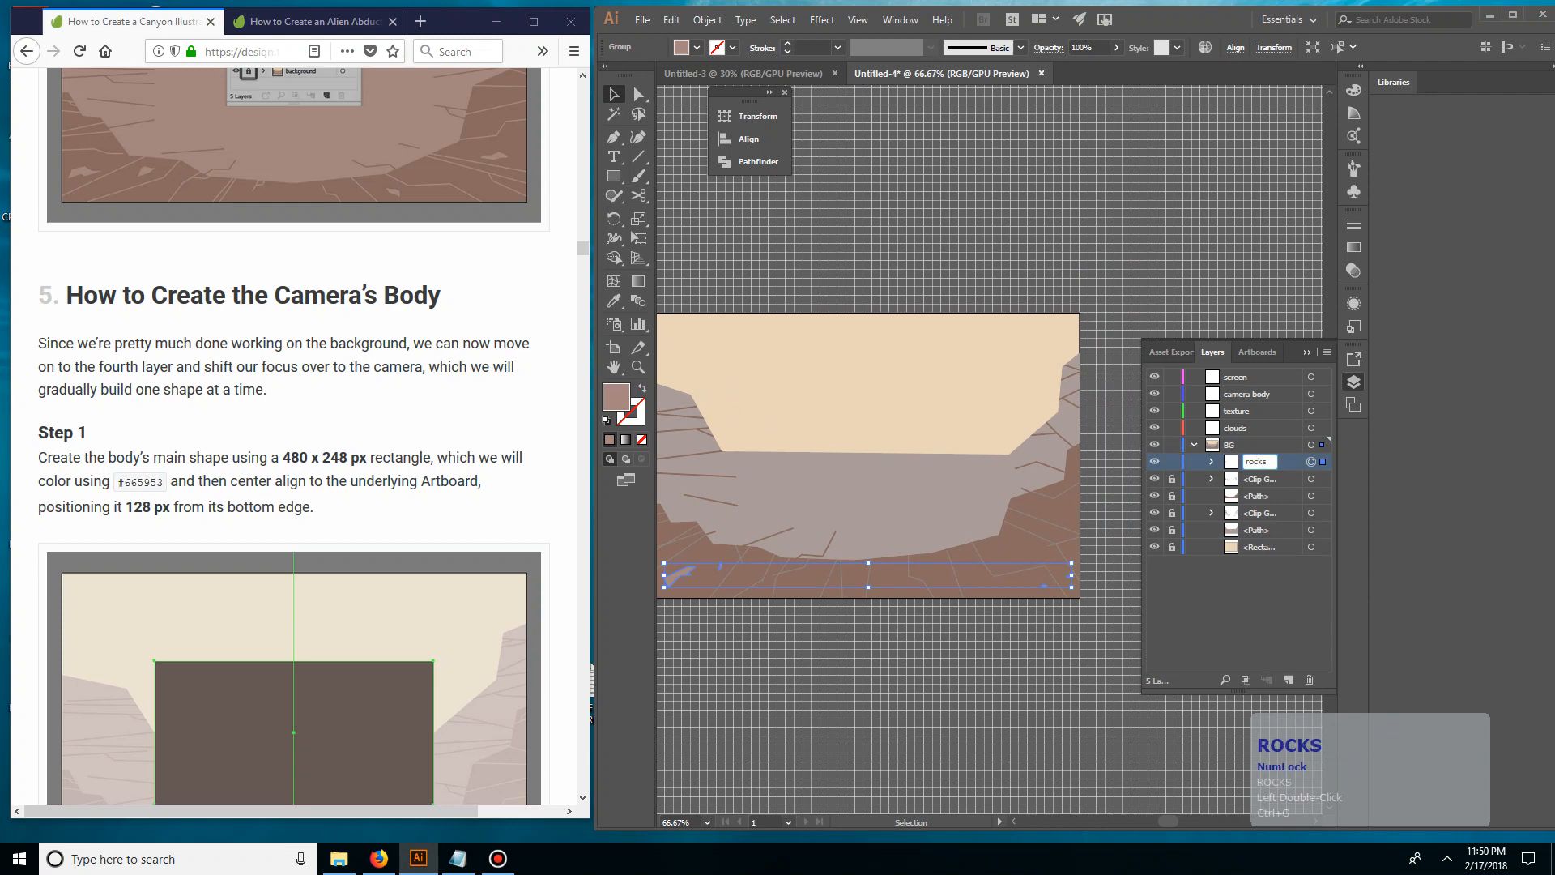
left_click(1277, 498)
left_click(1253, 463)
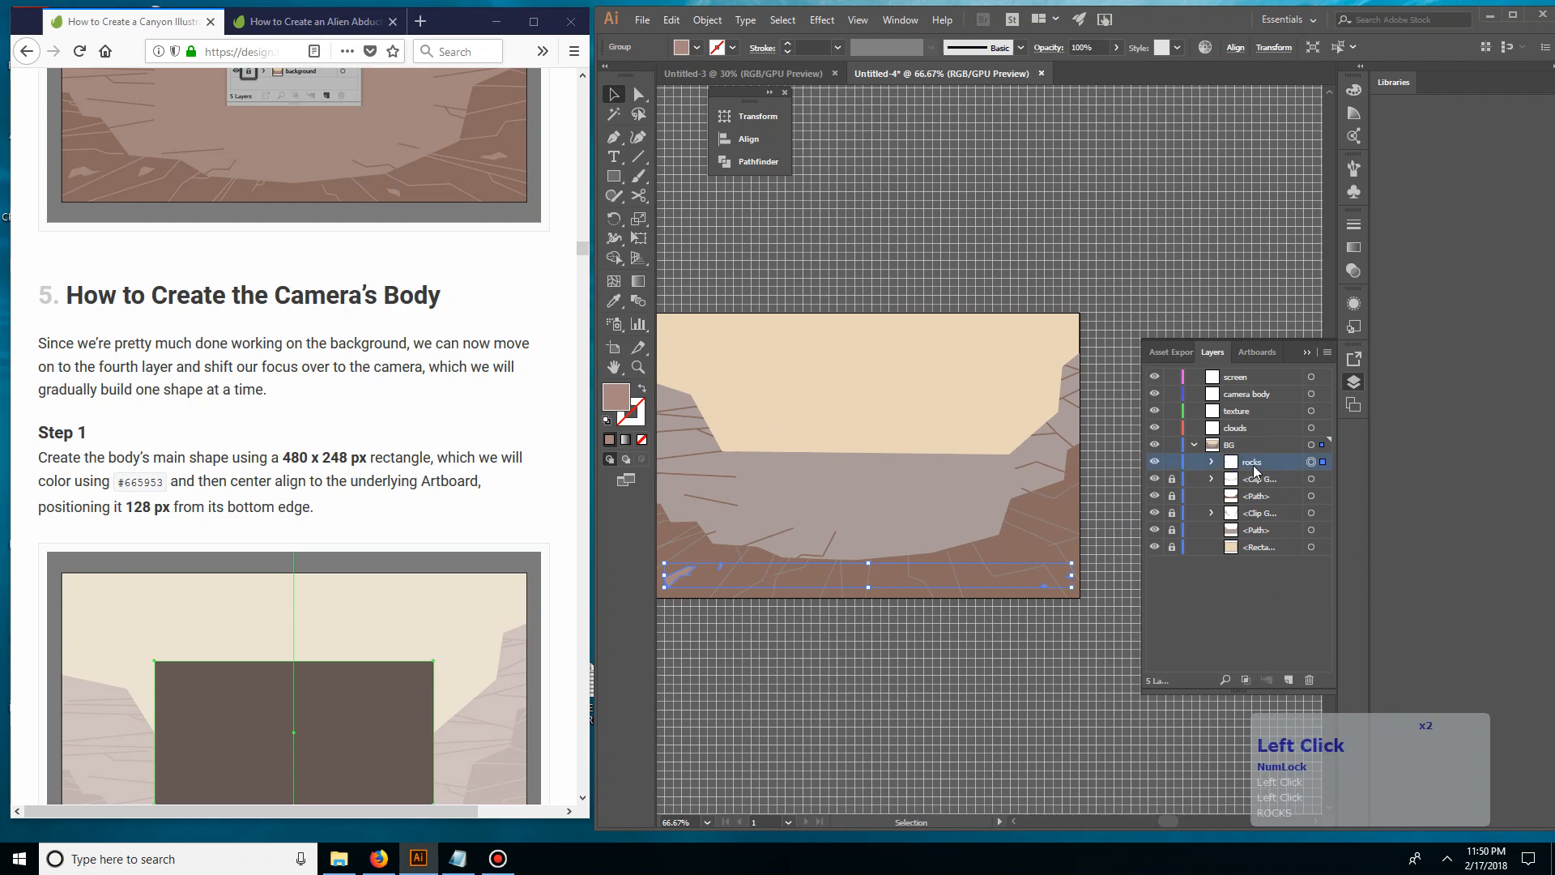
double_click(1254, 462)
left_click(1226, 596)
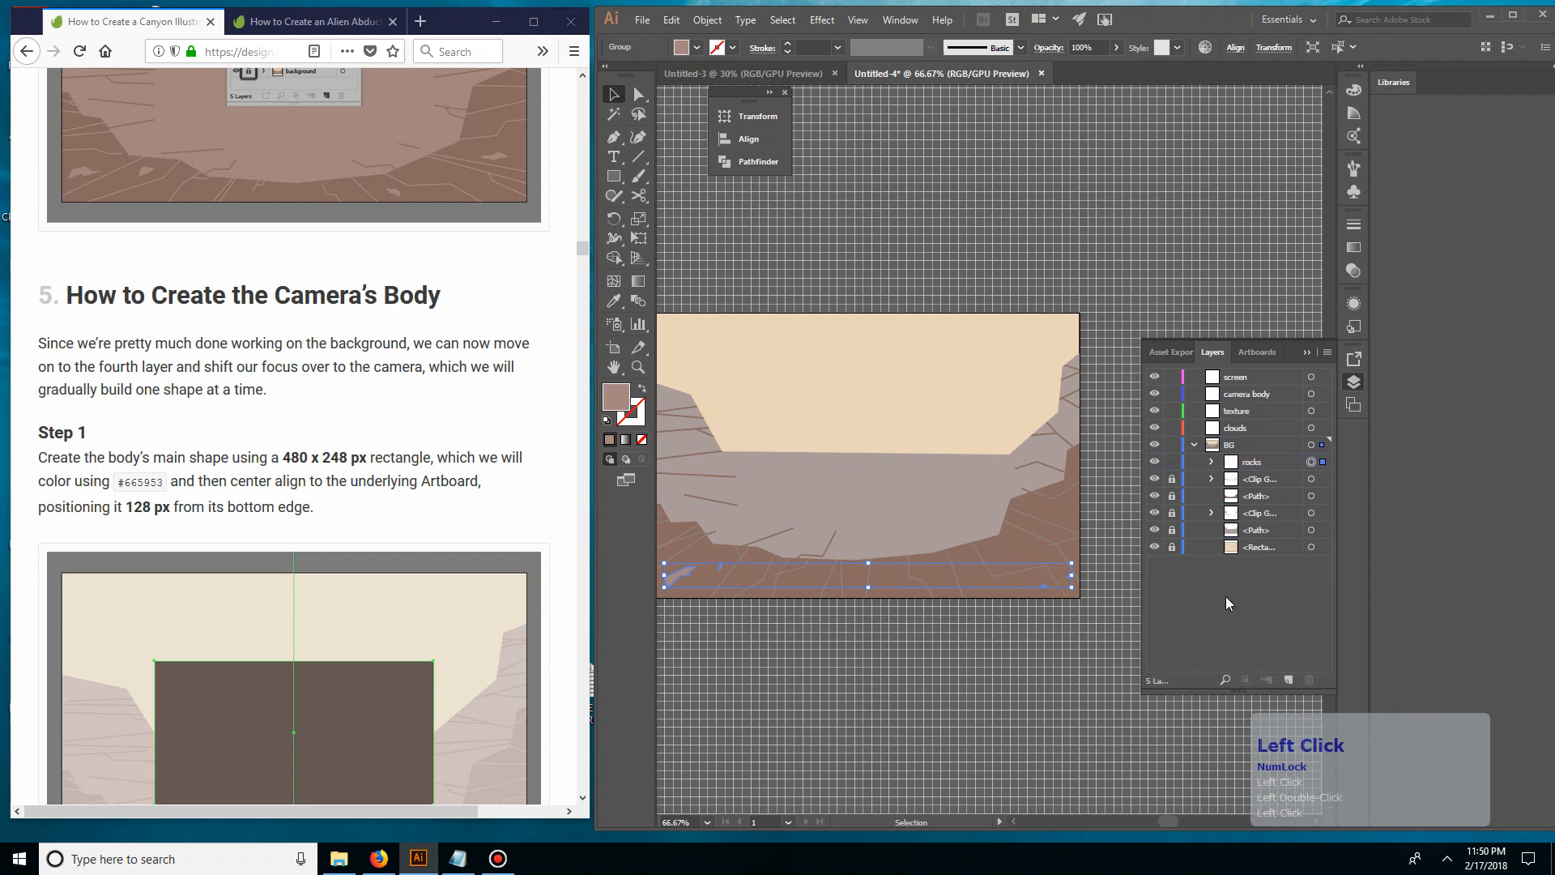
Collapse and lock the BG layer, and make the camera body layer the active one
left_click(1194, 445)
left_click(1172, 445)
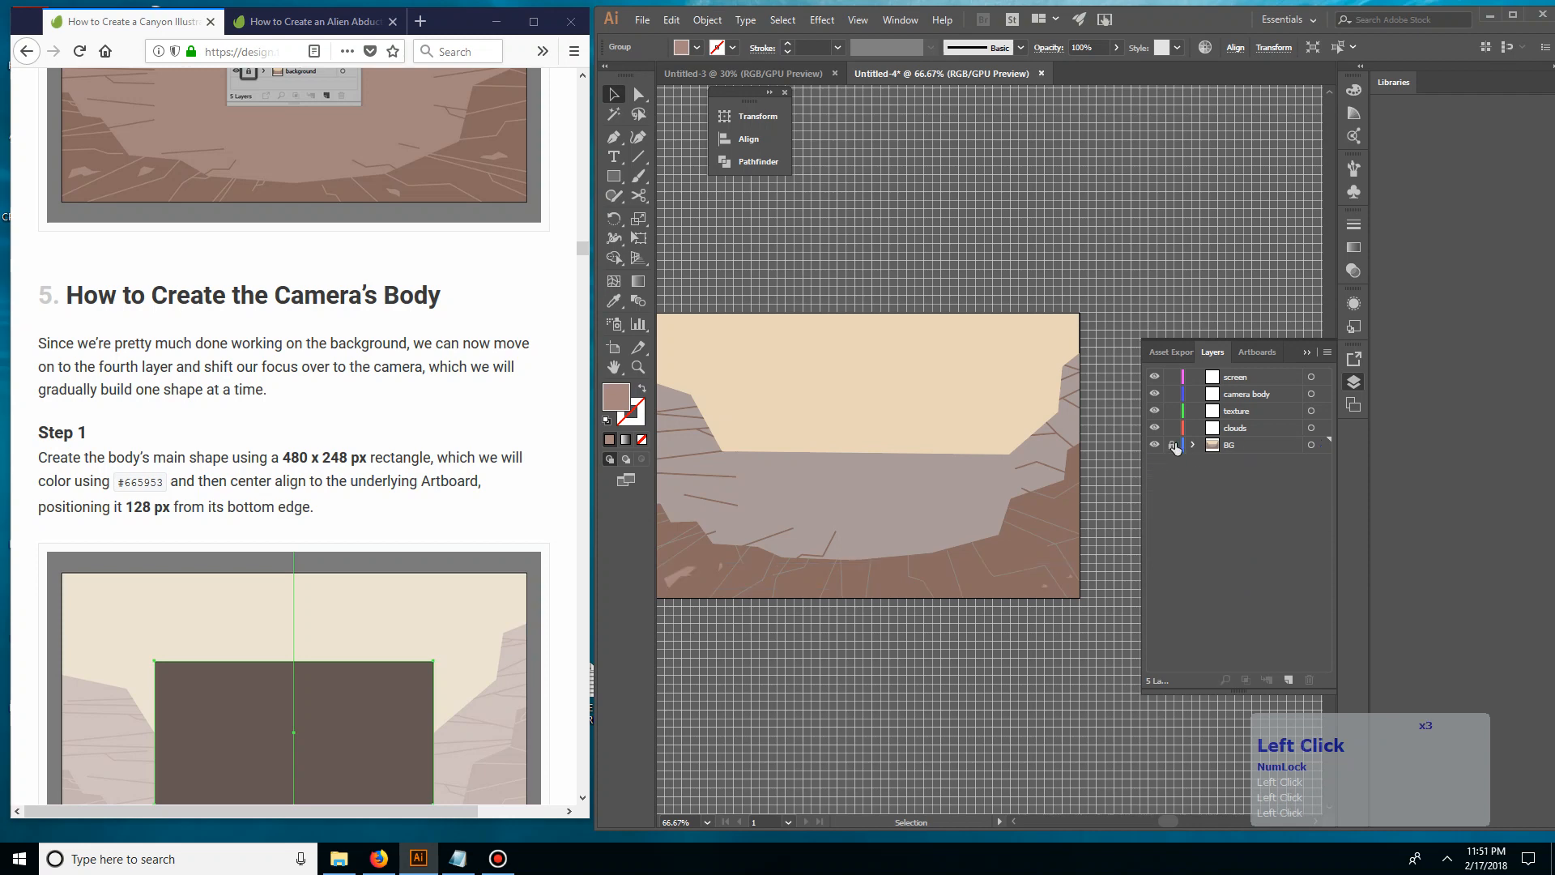
left_click_drag(969, 521, 1026, 546)
left_click(1276, 396)
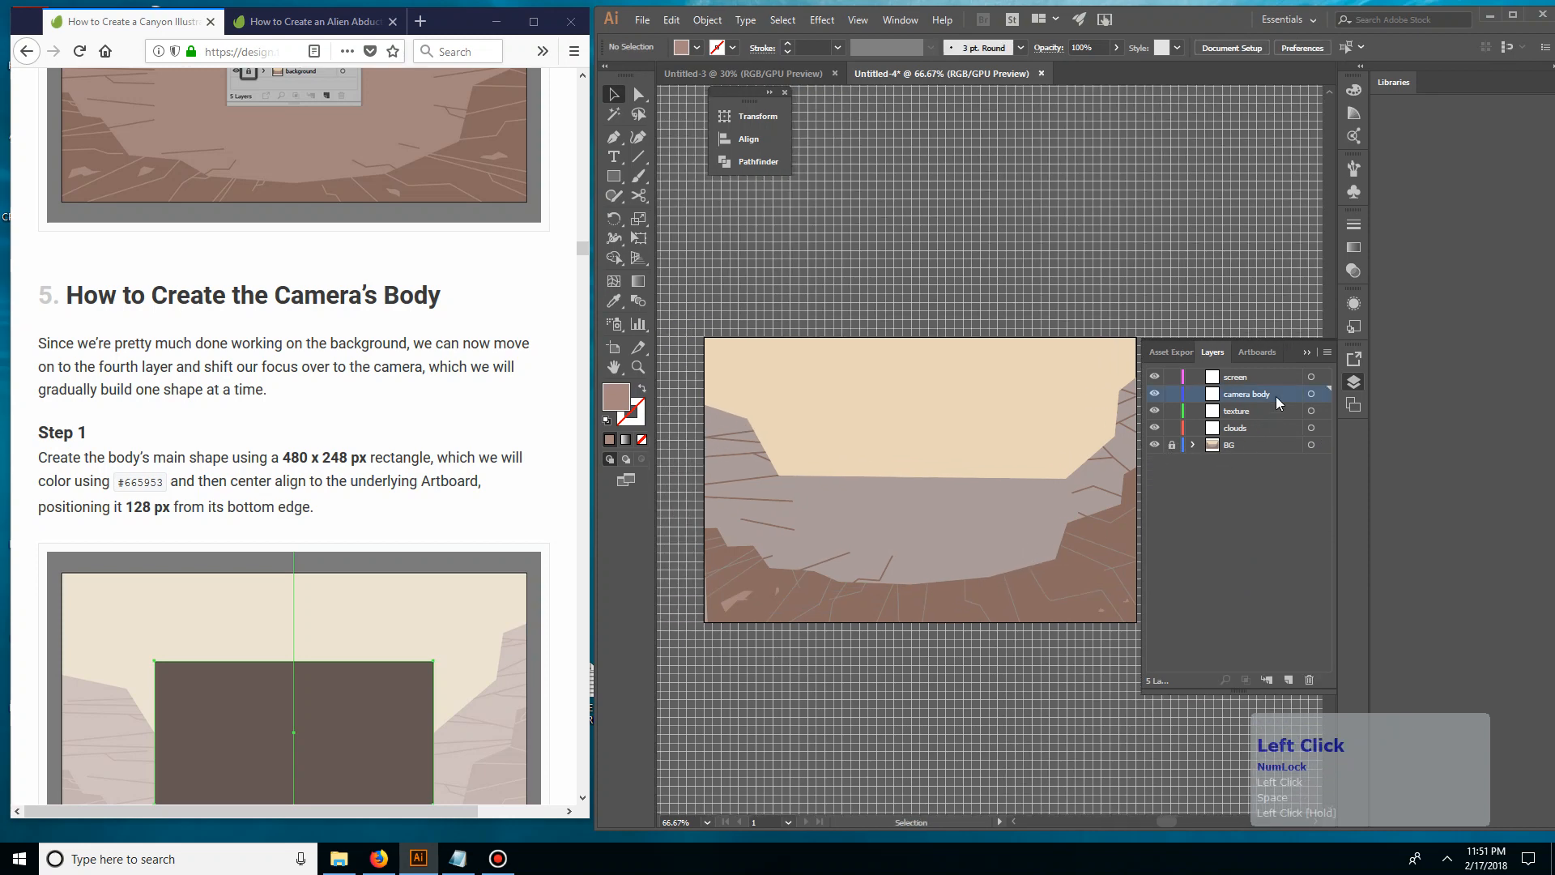
left_click(1310, 394)
Create a 480 x 248 px rectangle on the camera body layer and move it roughly to the artboard's middle
left_click_drag(996, 434, 978, 436)
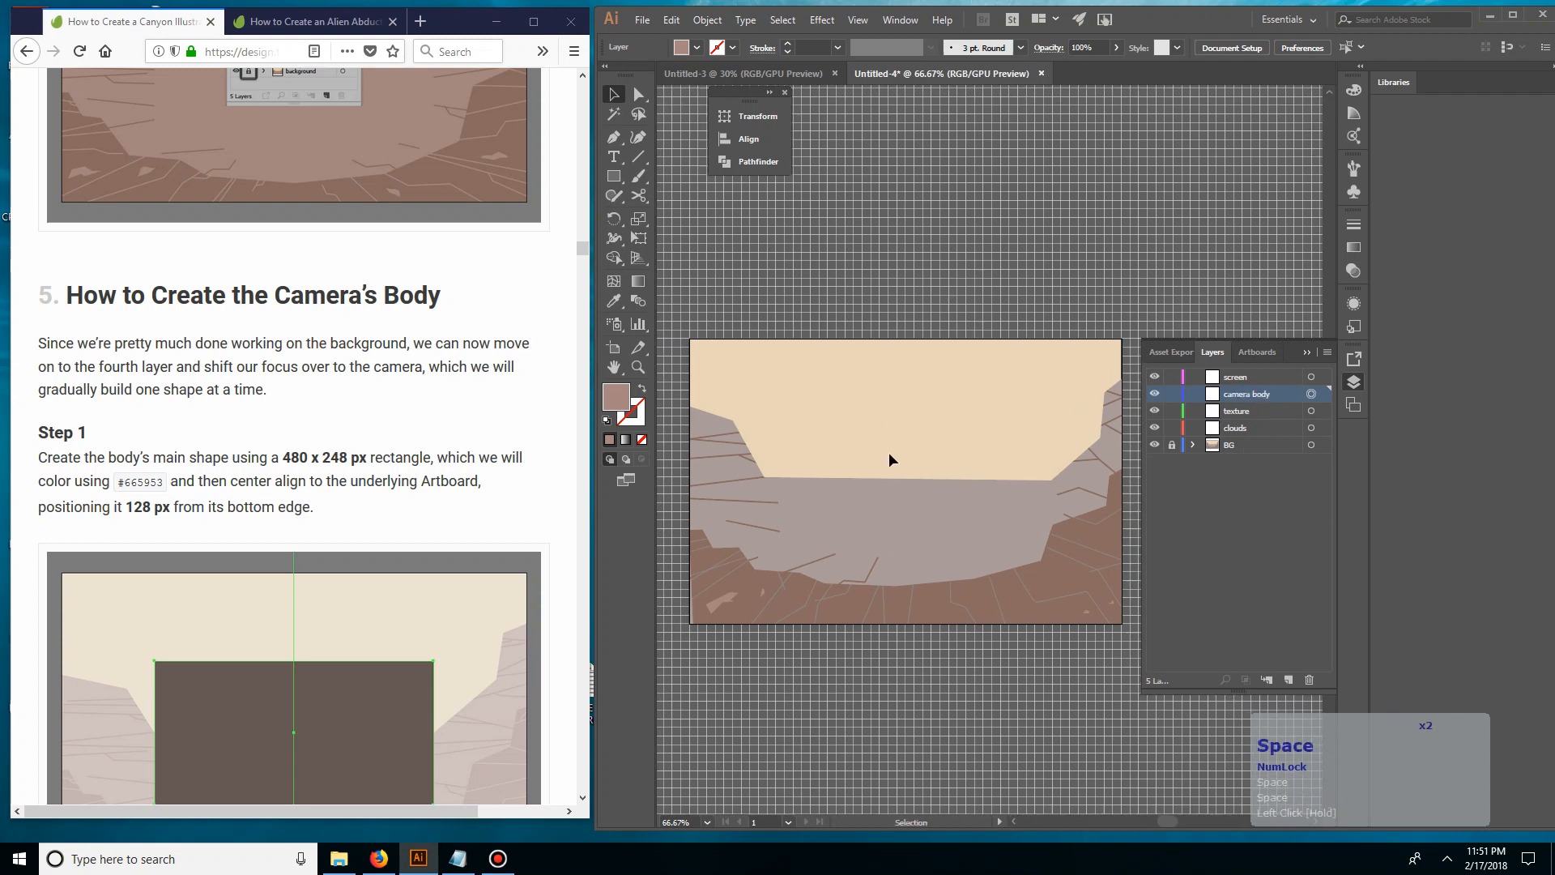
left_click_drag(805, 499, 802, 439)
left_click(528, 440)
scroll(528, 440, "down", 3)
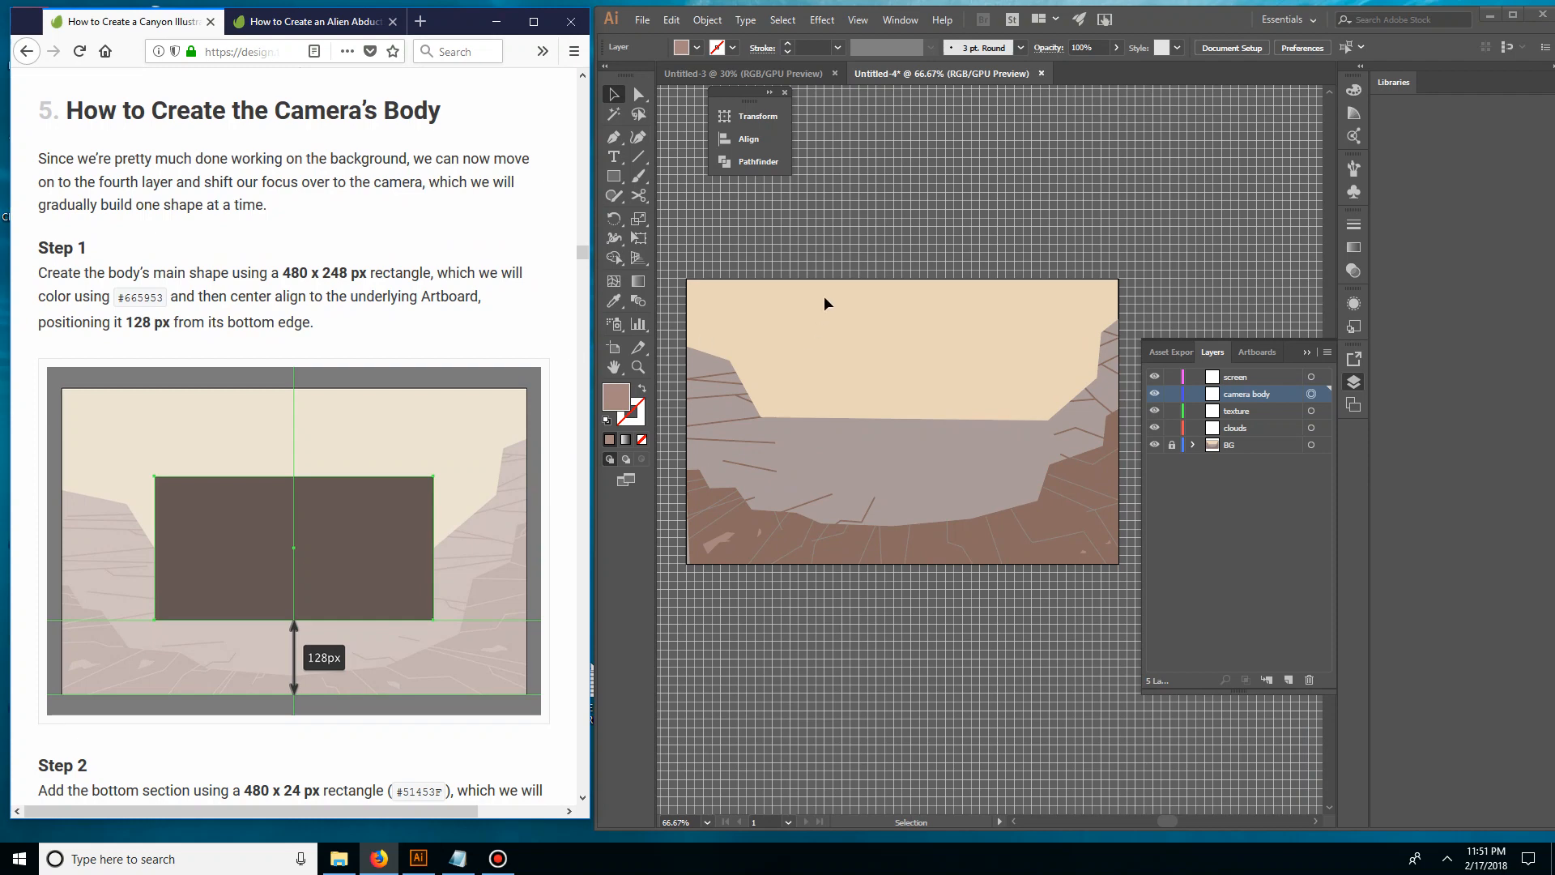
left_click(853, 334)
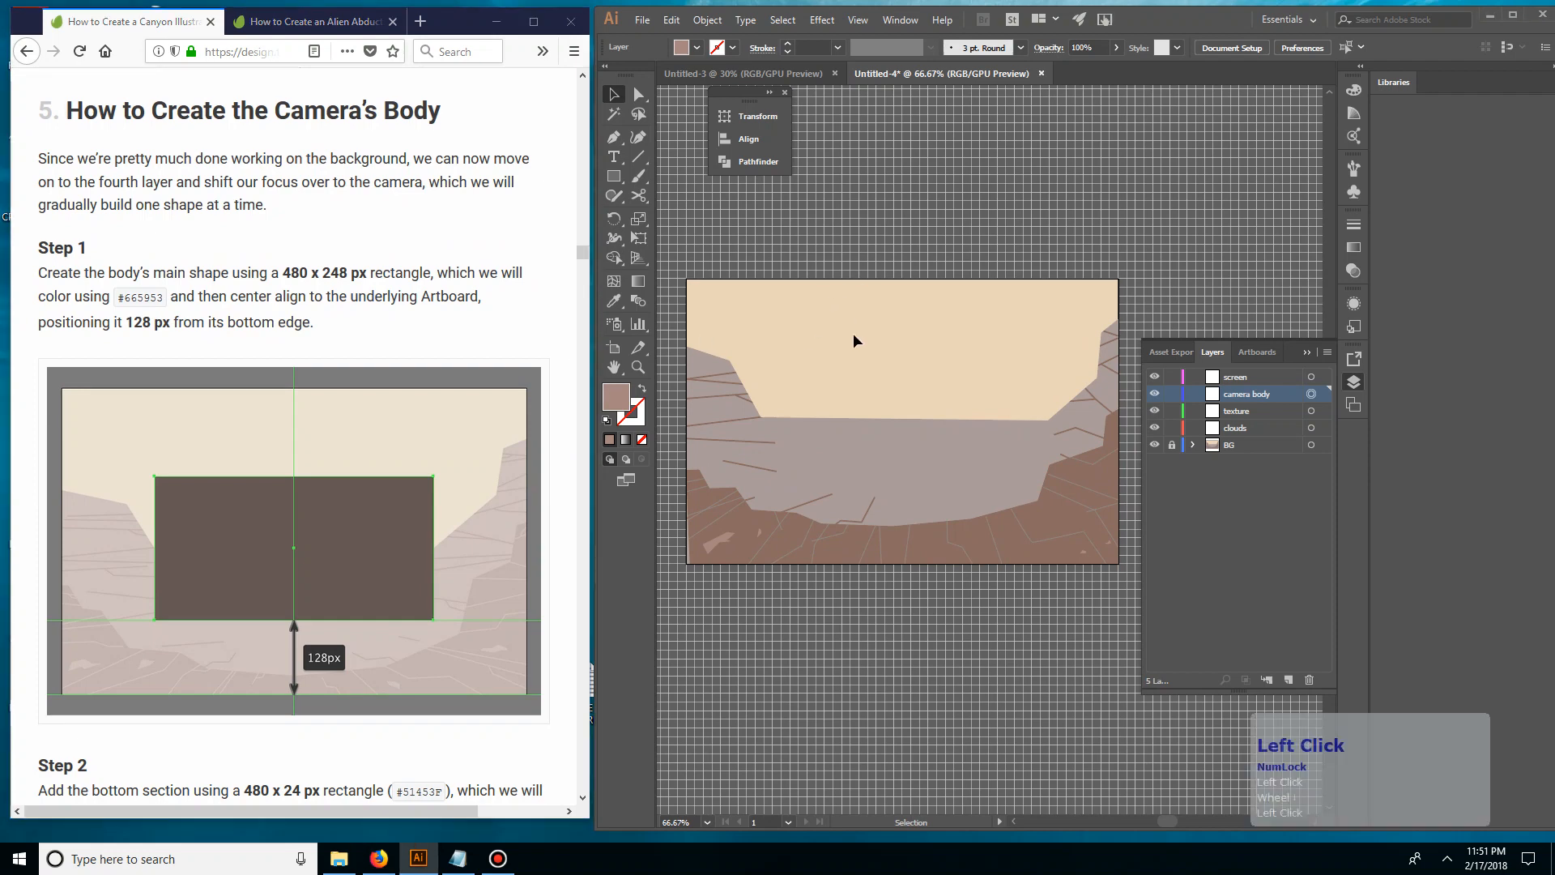
key("m")
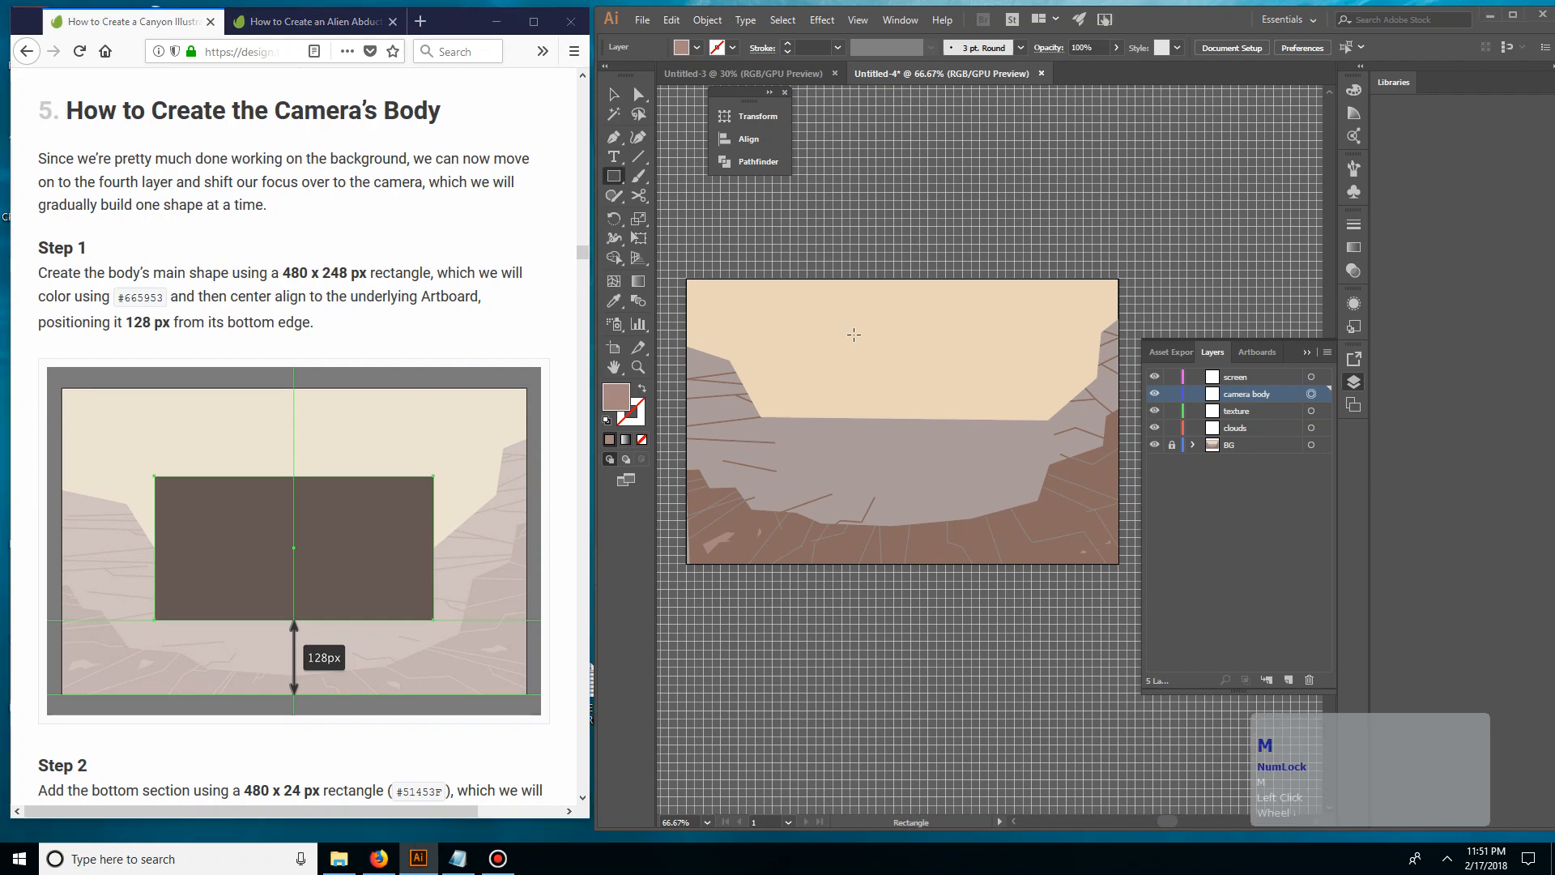
left_click(853, 333)
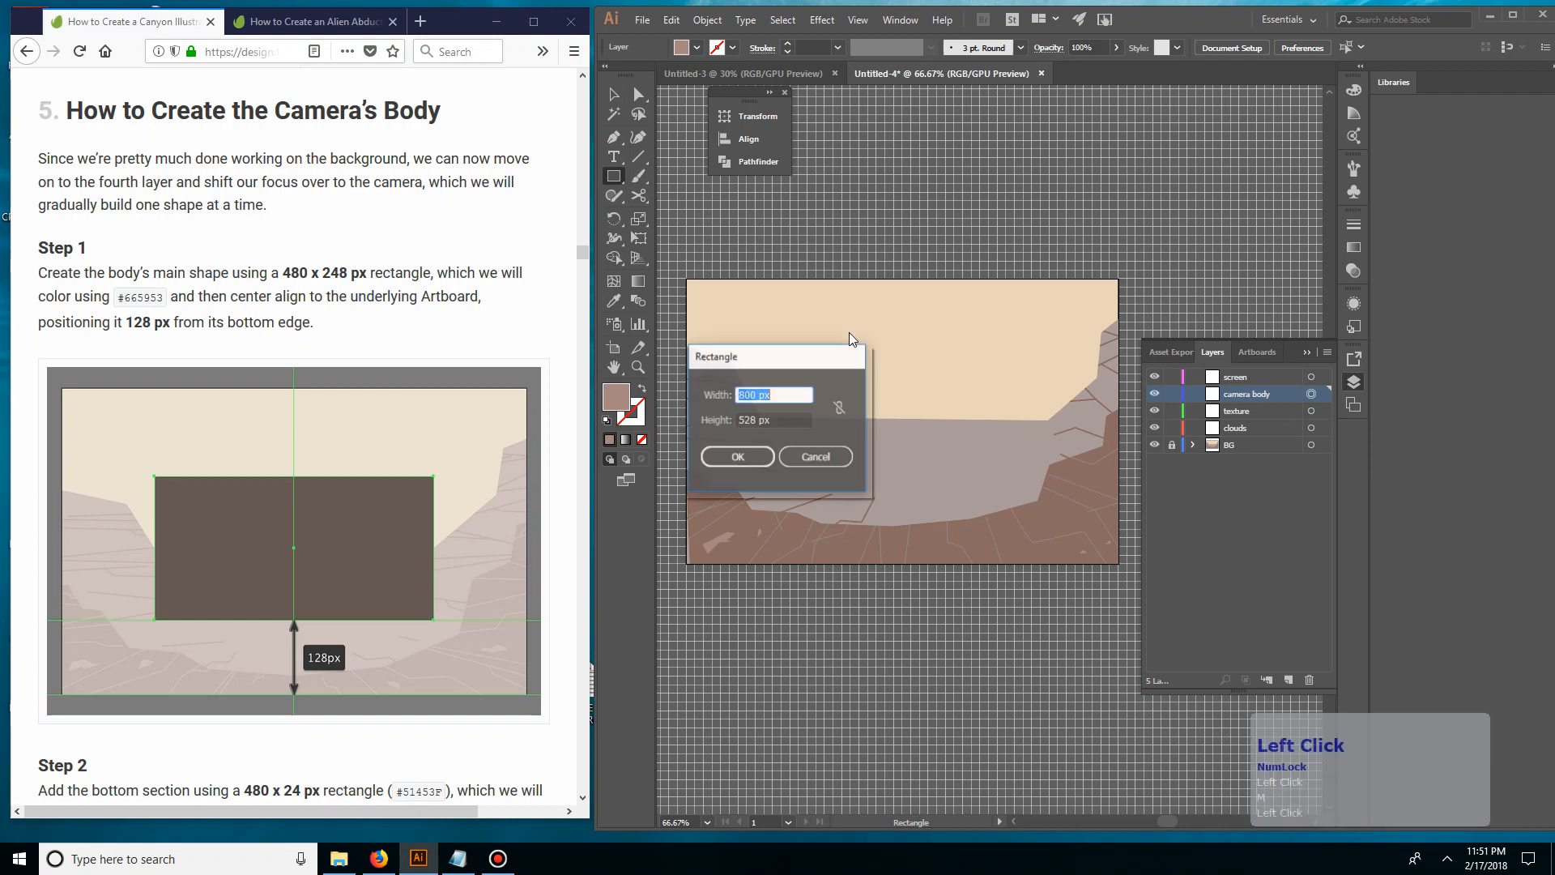
type("480")
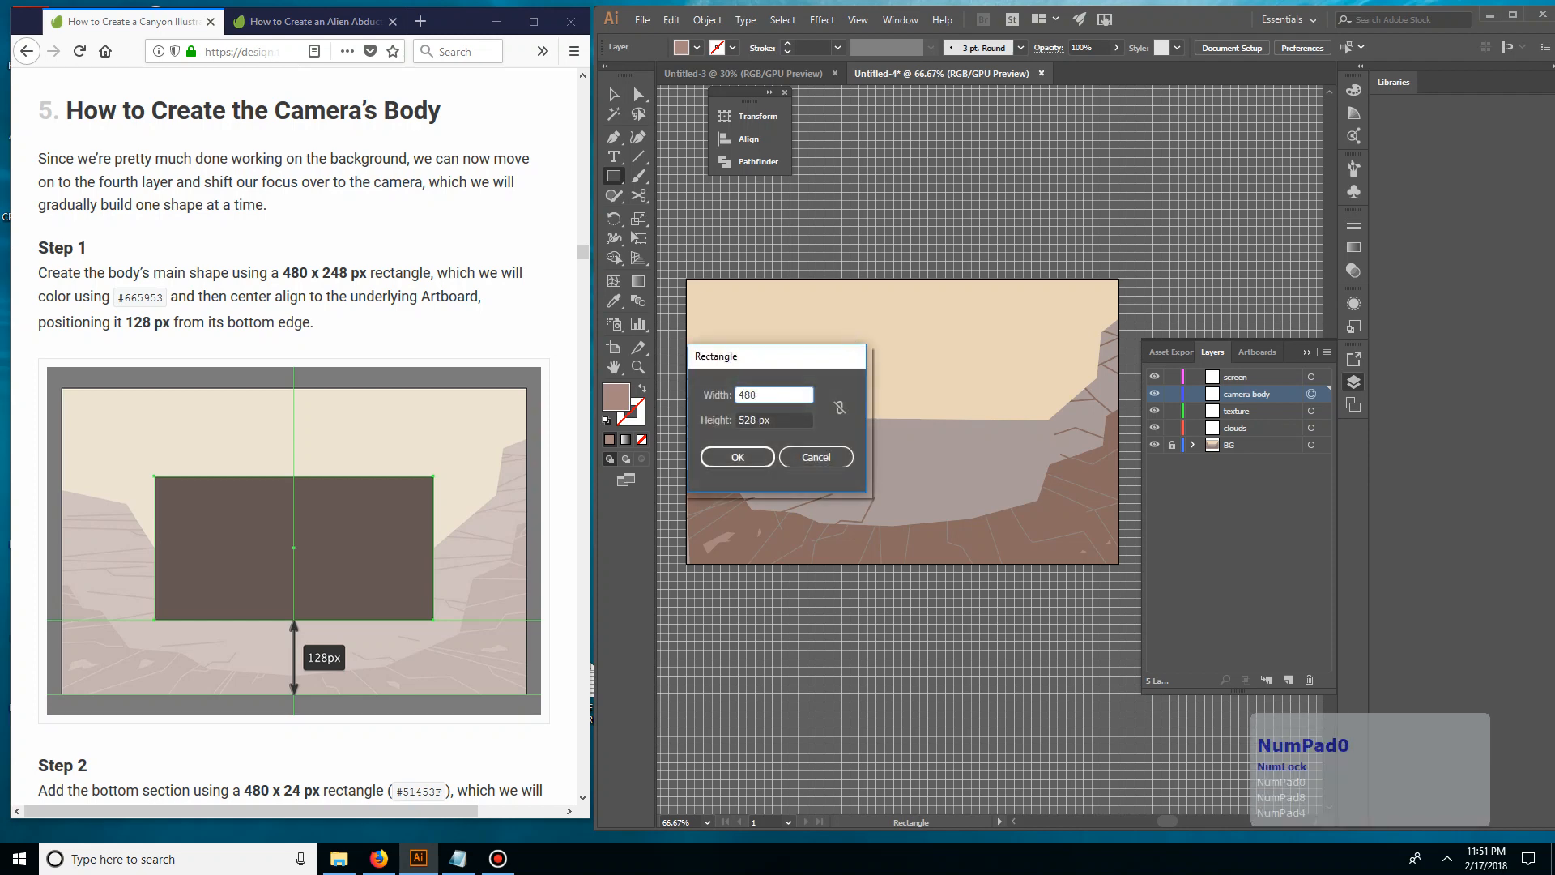
key("Tab")
type("248")
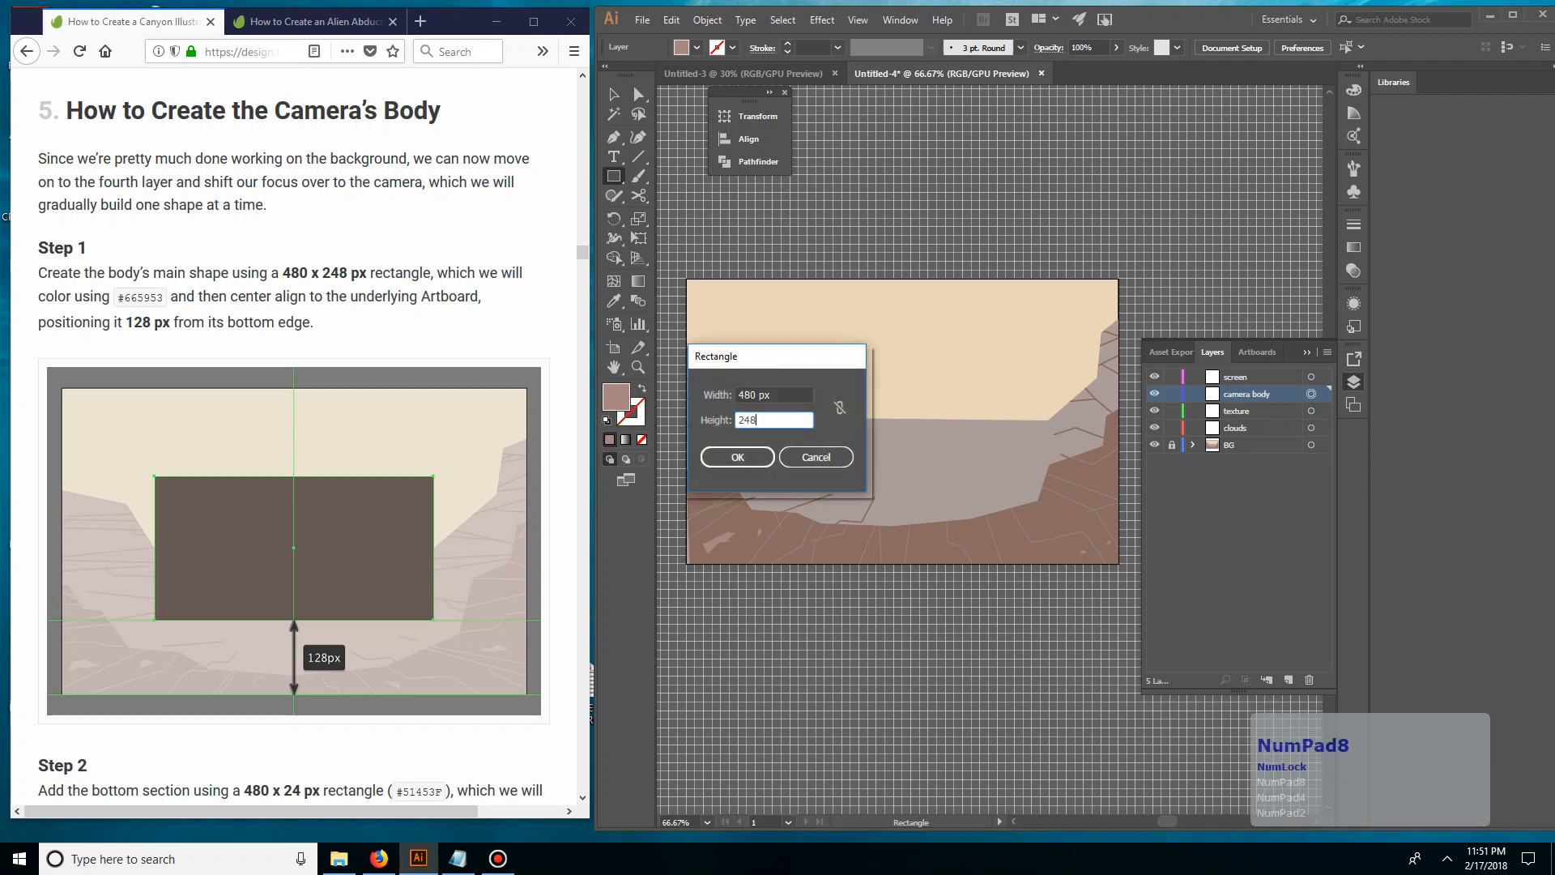
key("KP_Enter")
key("v")
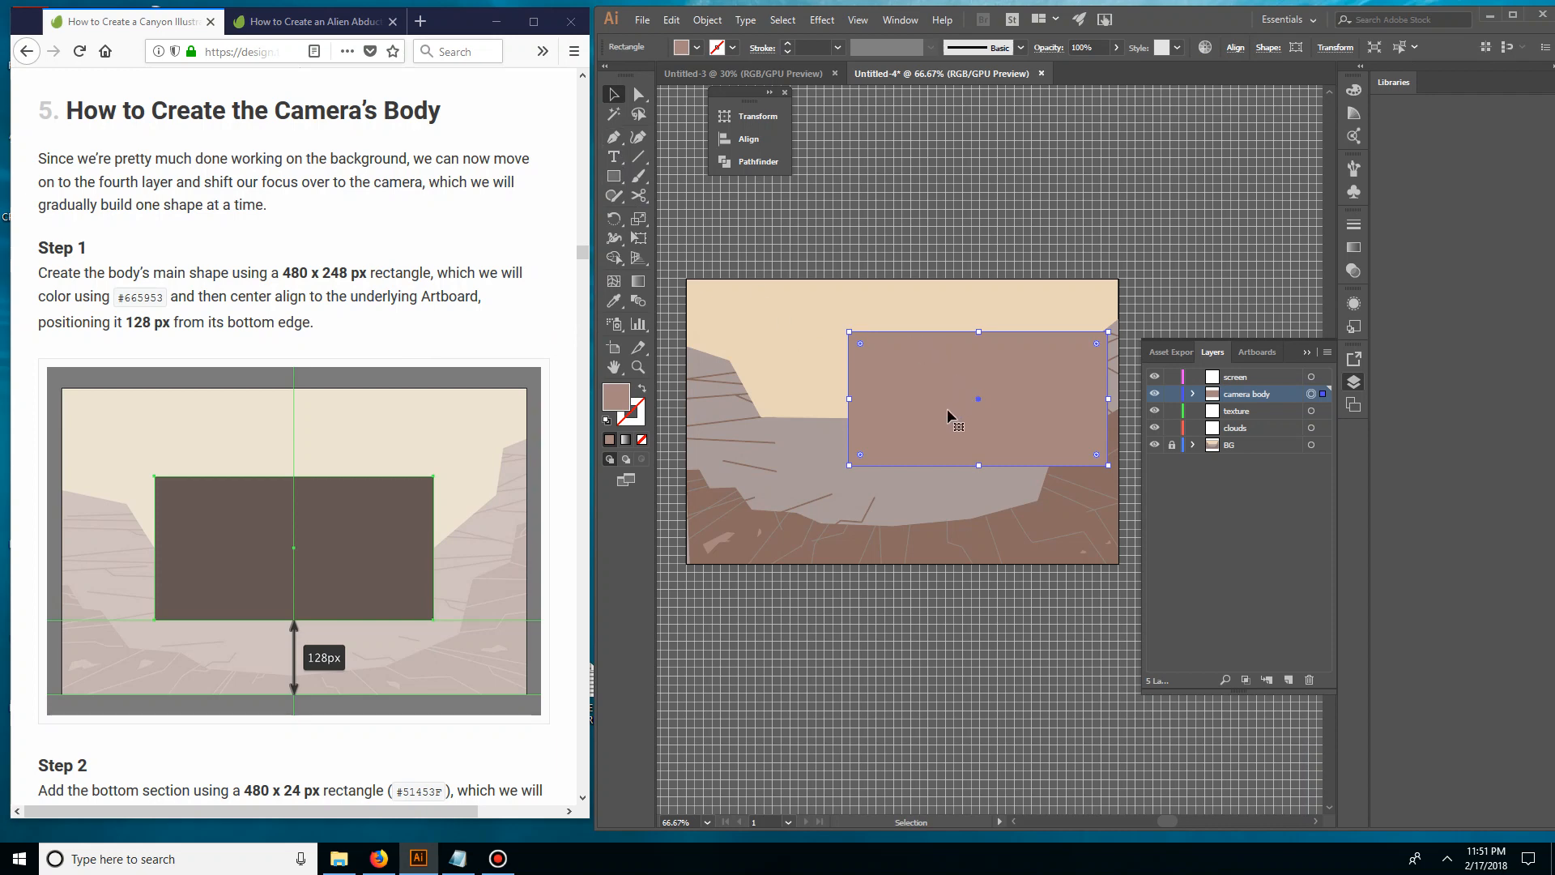
left_click_drag(945, 408, 886, 400)
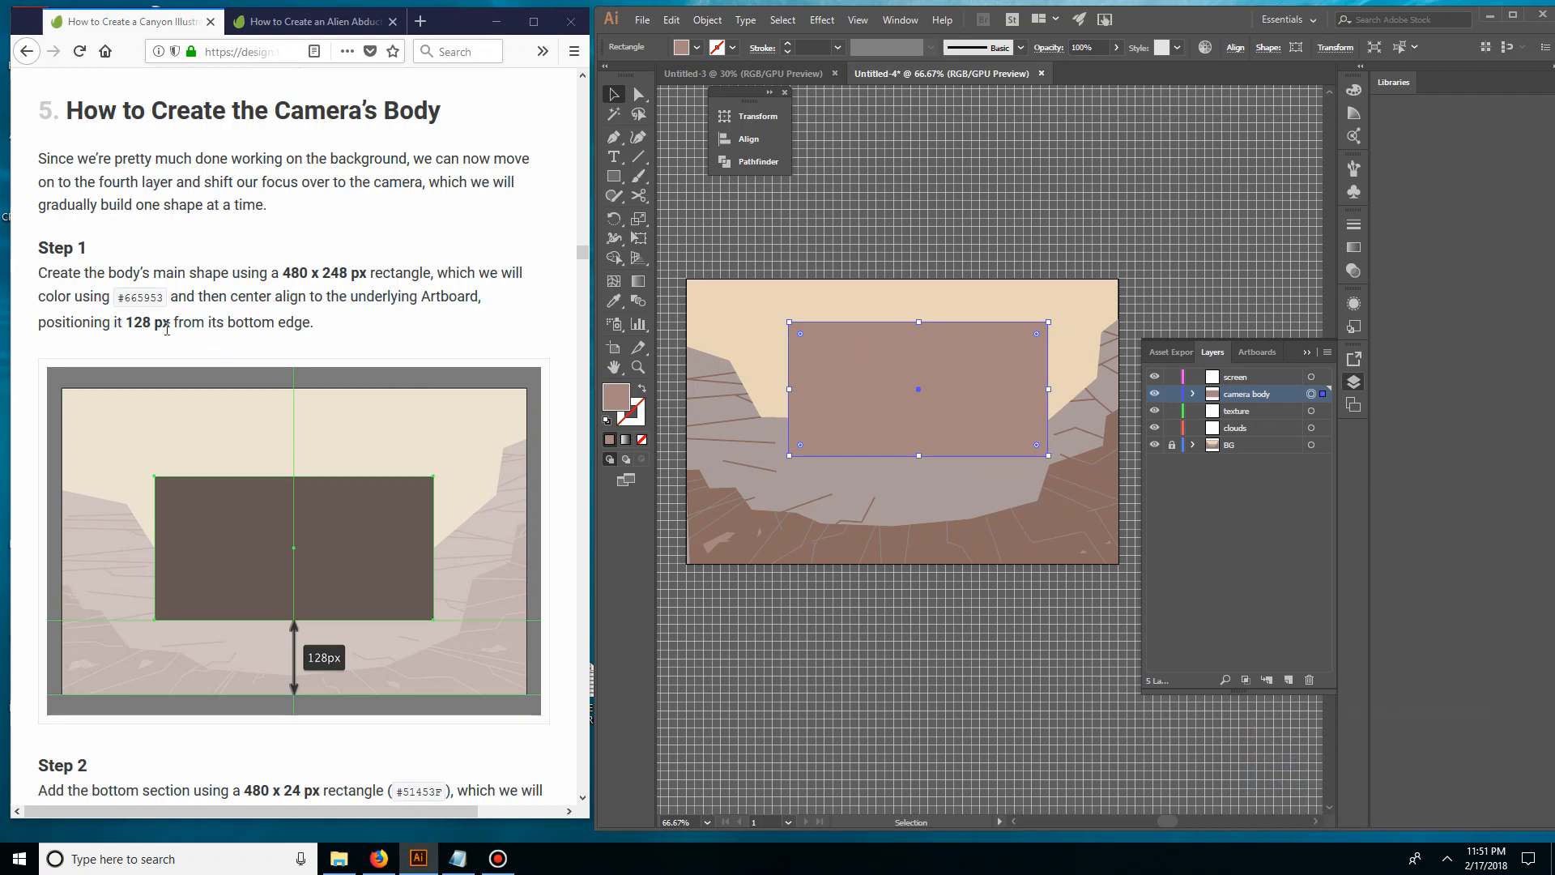
Try to fill the camera body rectangle with the colour code 665953 copied from the tutorial
double_click(149, 297)
left_click(149, 297)
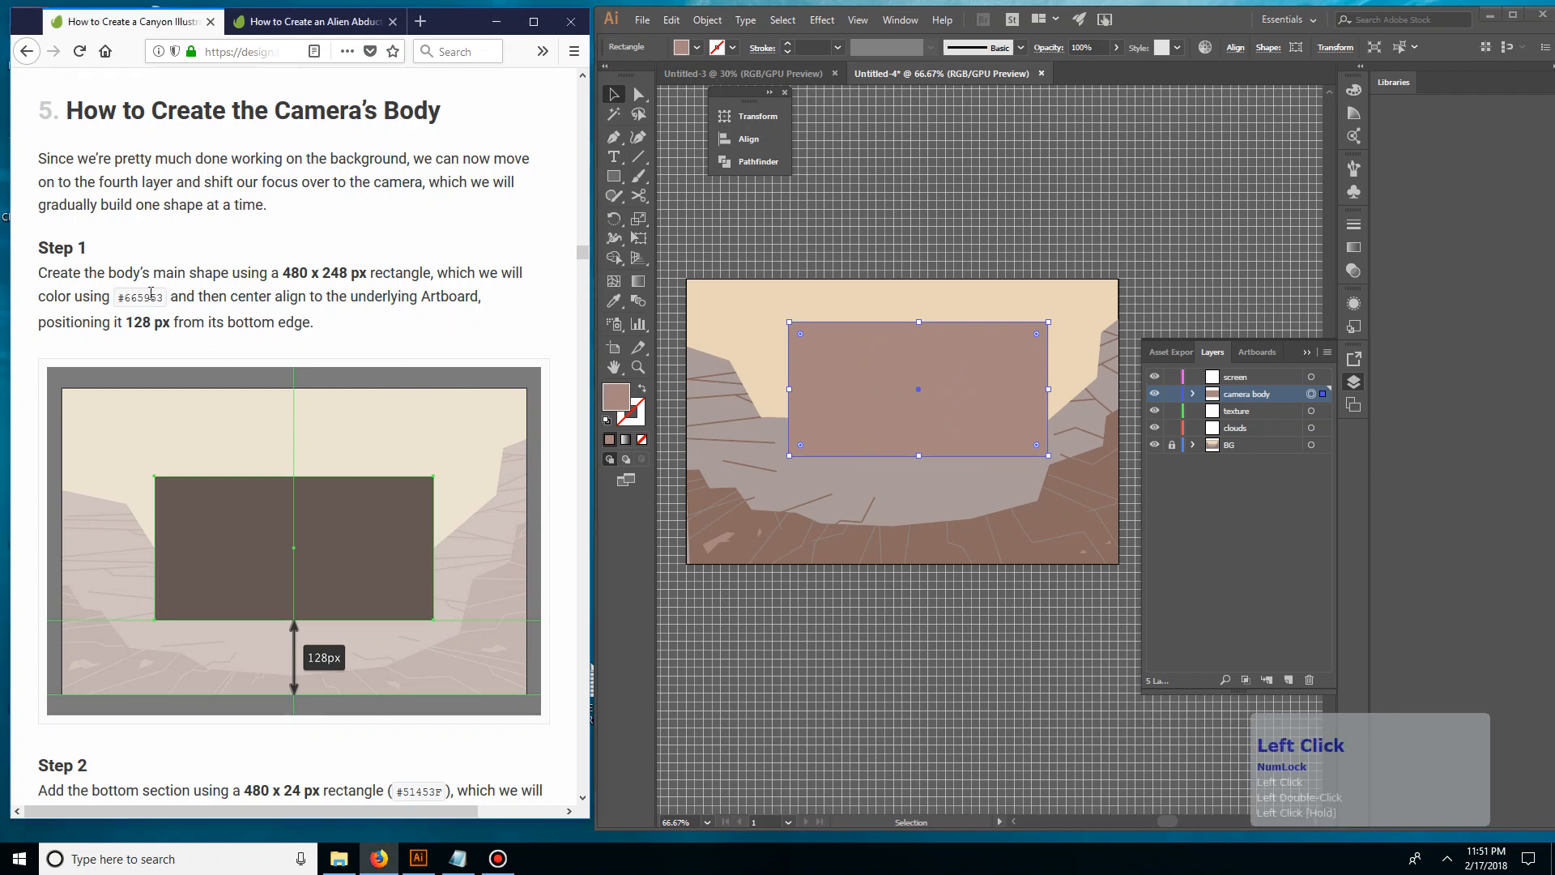
double_click(150, 298)
double_click(150, 296)
key("ctrl+c")
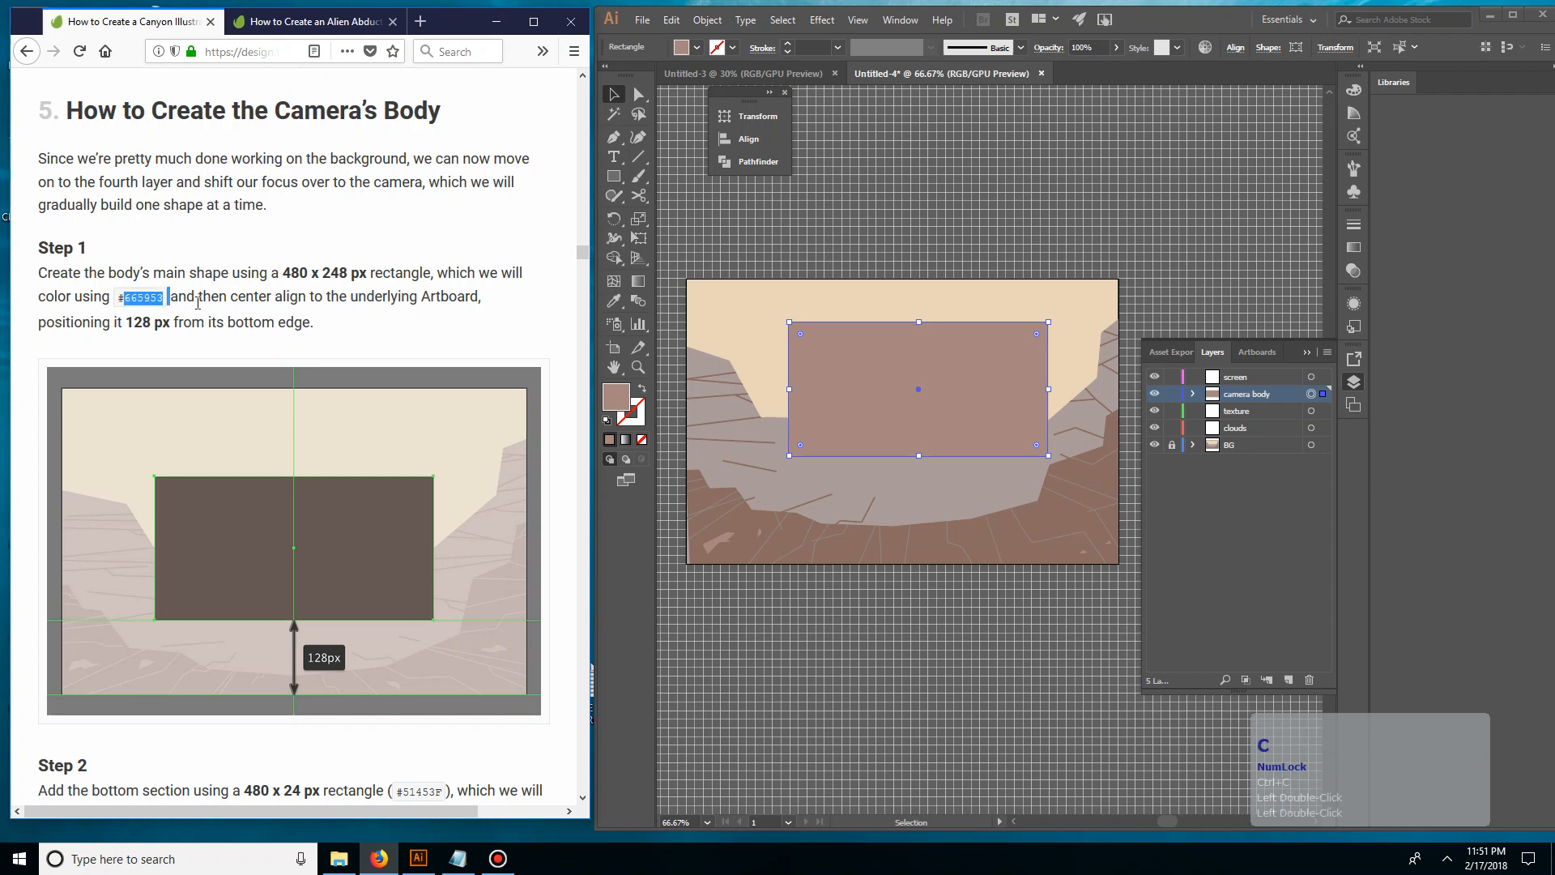
double_click(151, 297)
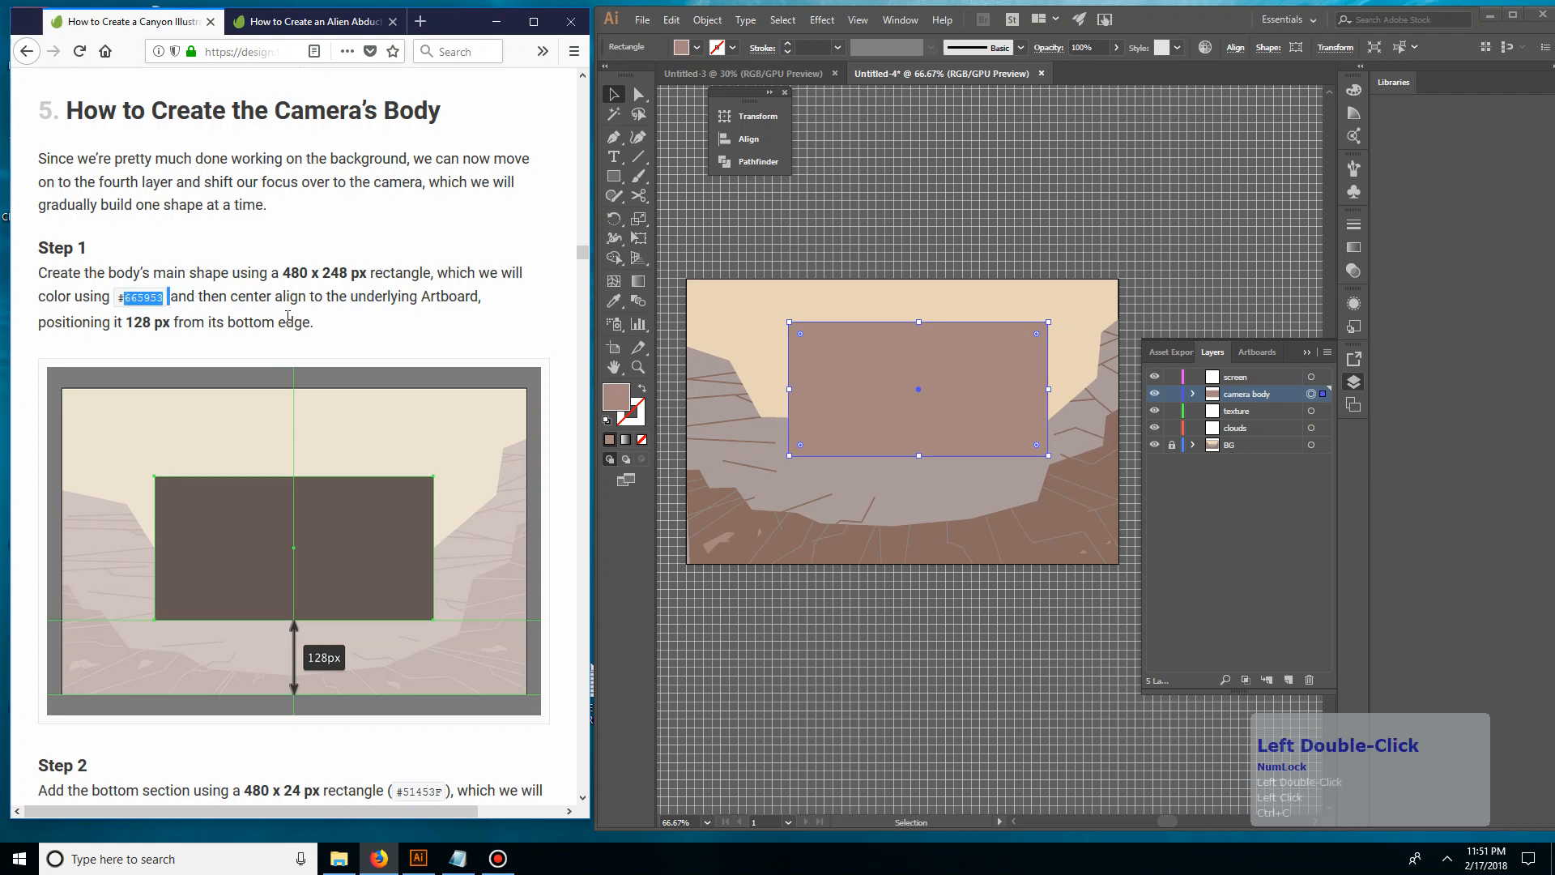
double_click(615, 396)
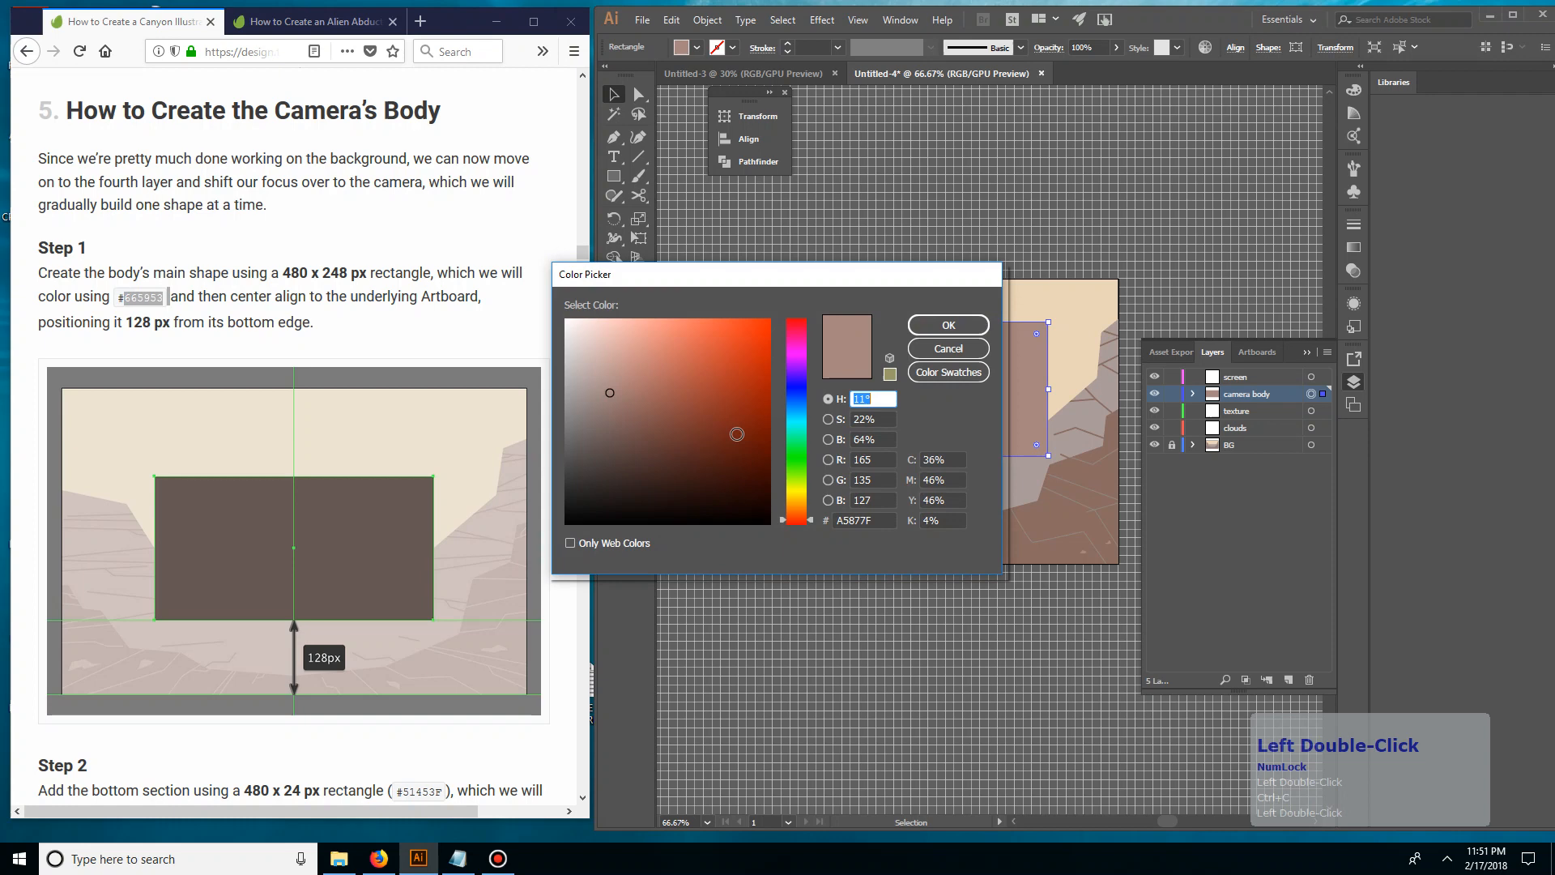
left_click(864, 520)
key("ctrl+v")
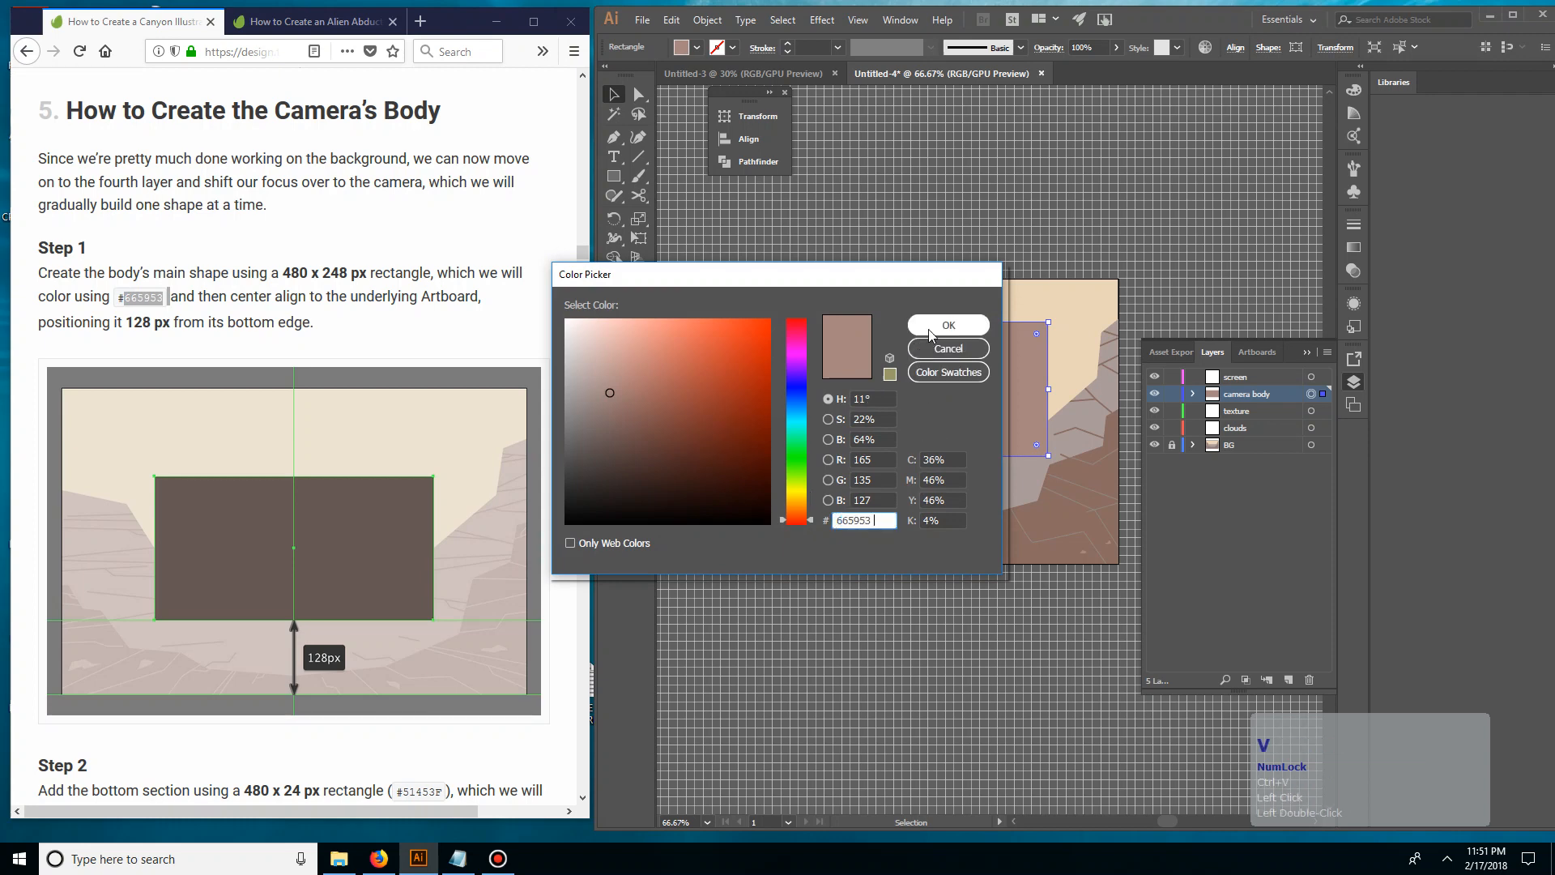
left_click(928, 329)
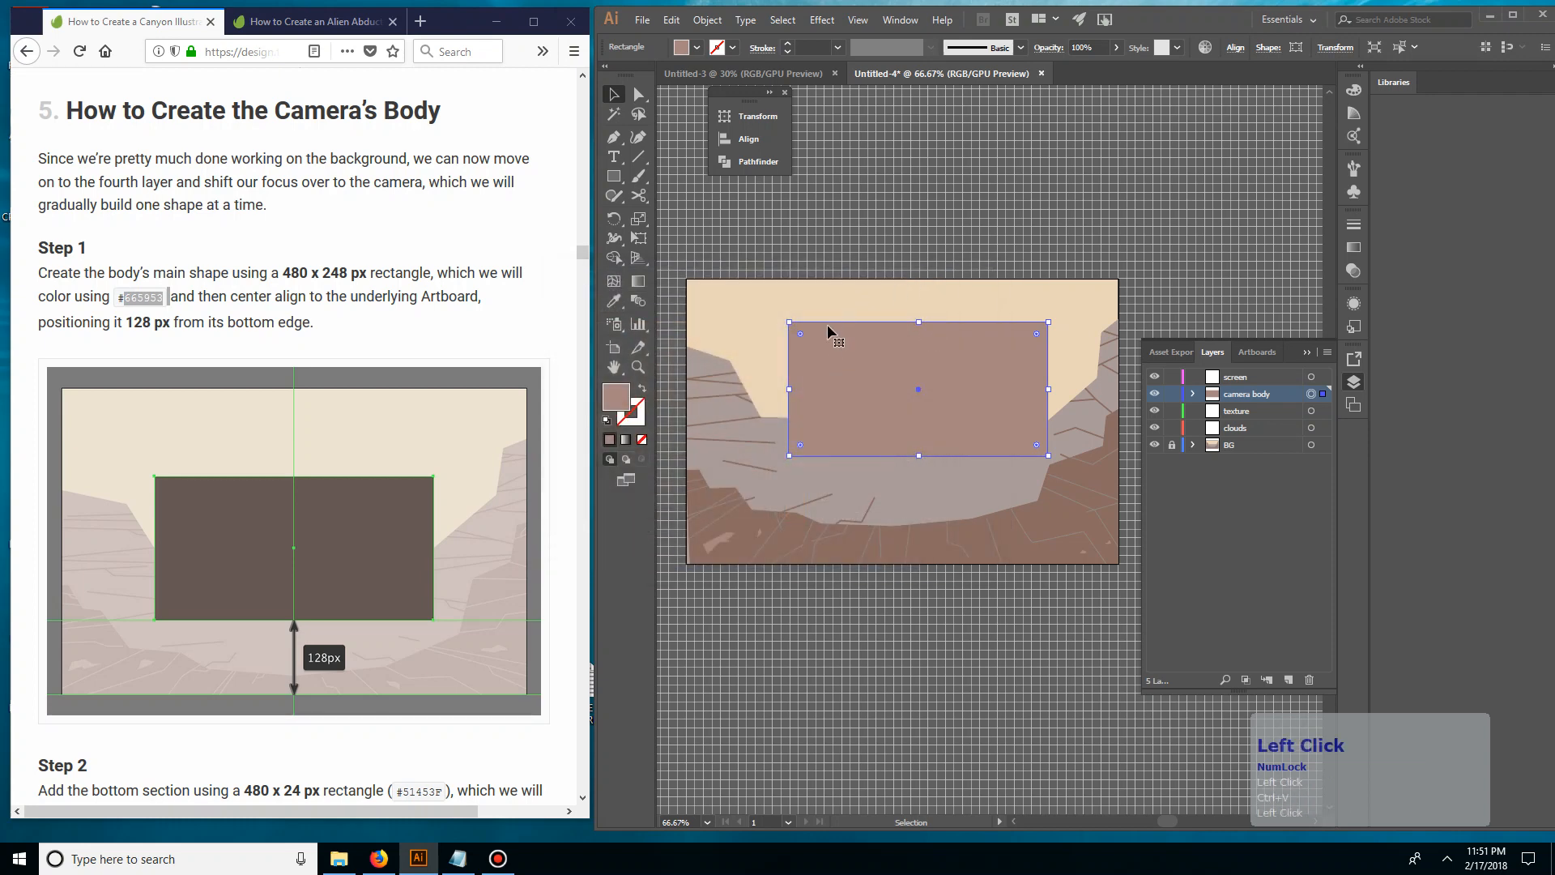
left_click(858, 241)
left_click(833, 405)
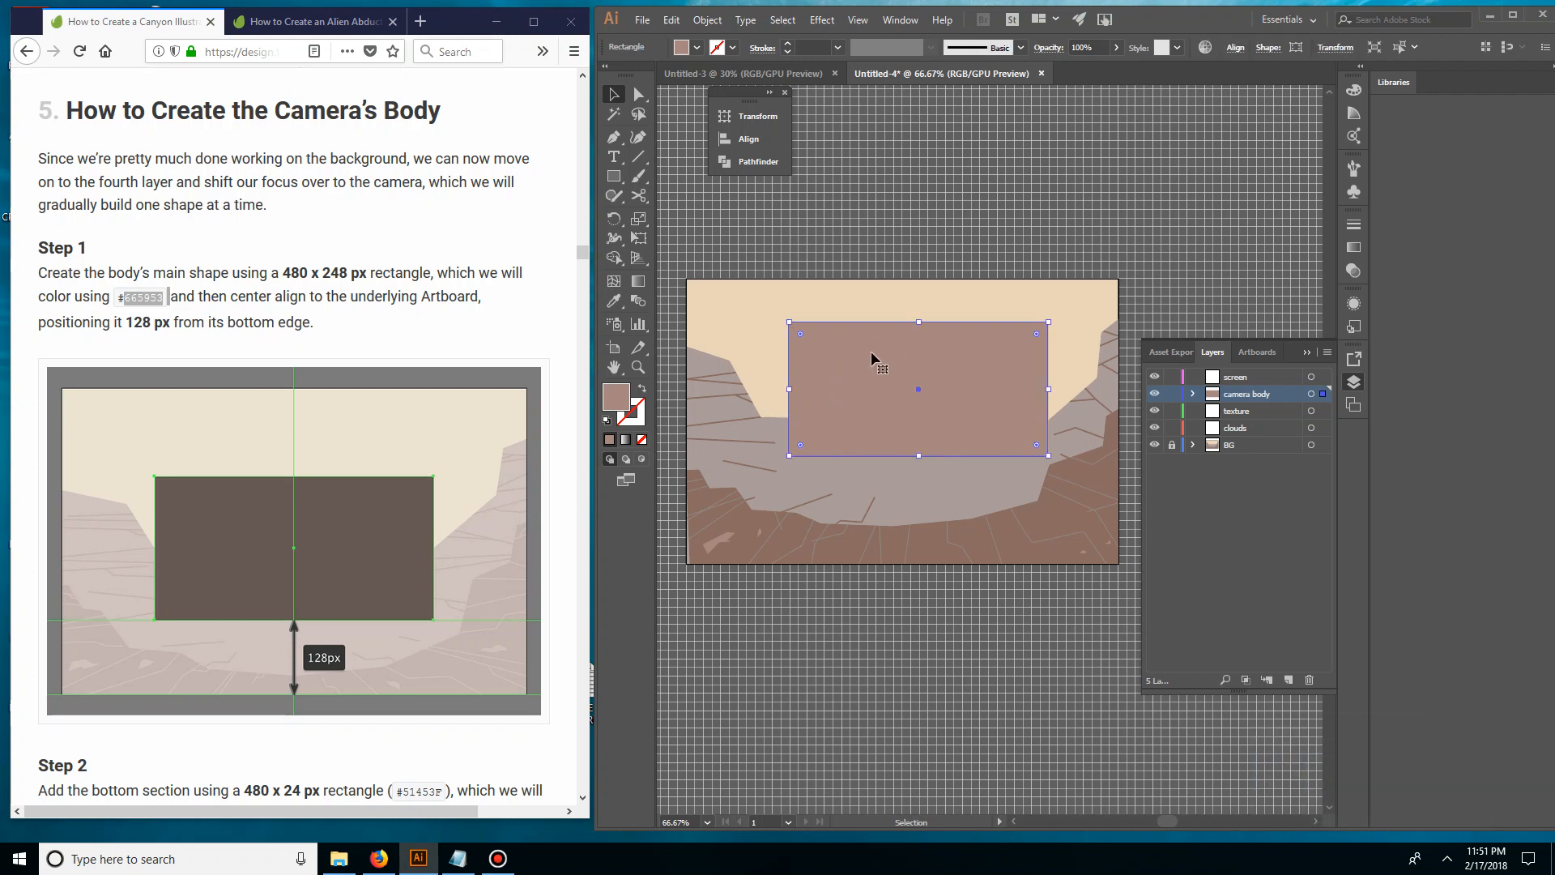
Pick a dark greyish brown, about #725F5B, as the fill of the camera body rectangle
double_click(617, 396)
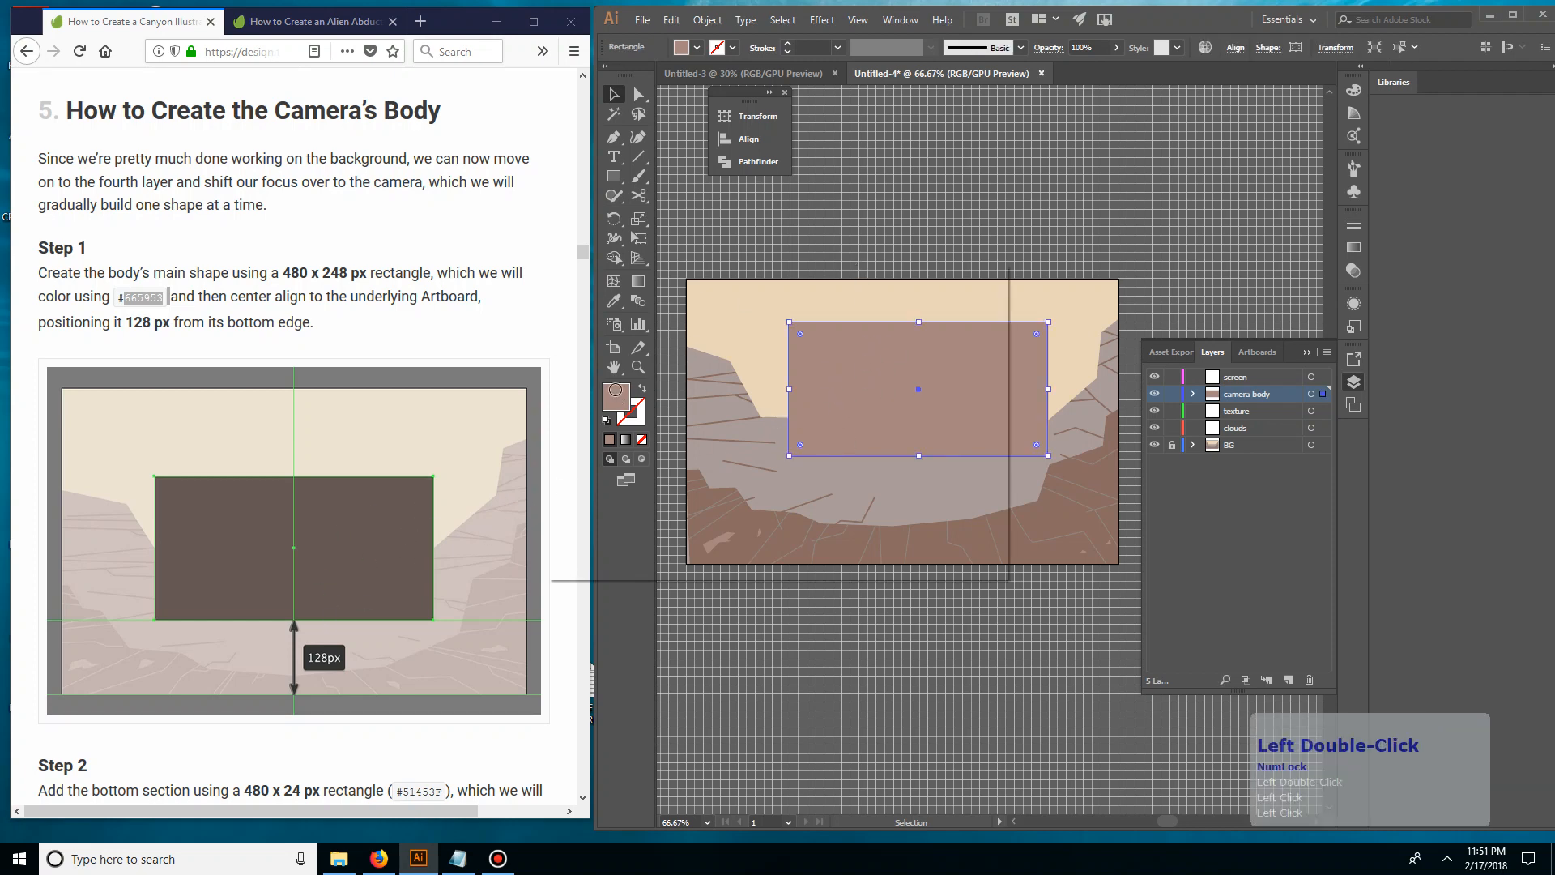
left_click(610, 407)
left_click_drag(610, 406, 605, 434)
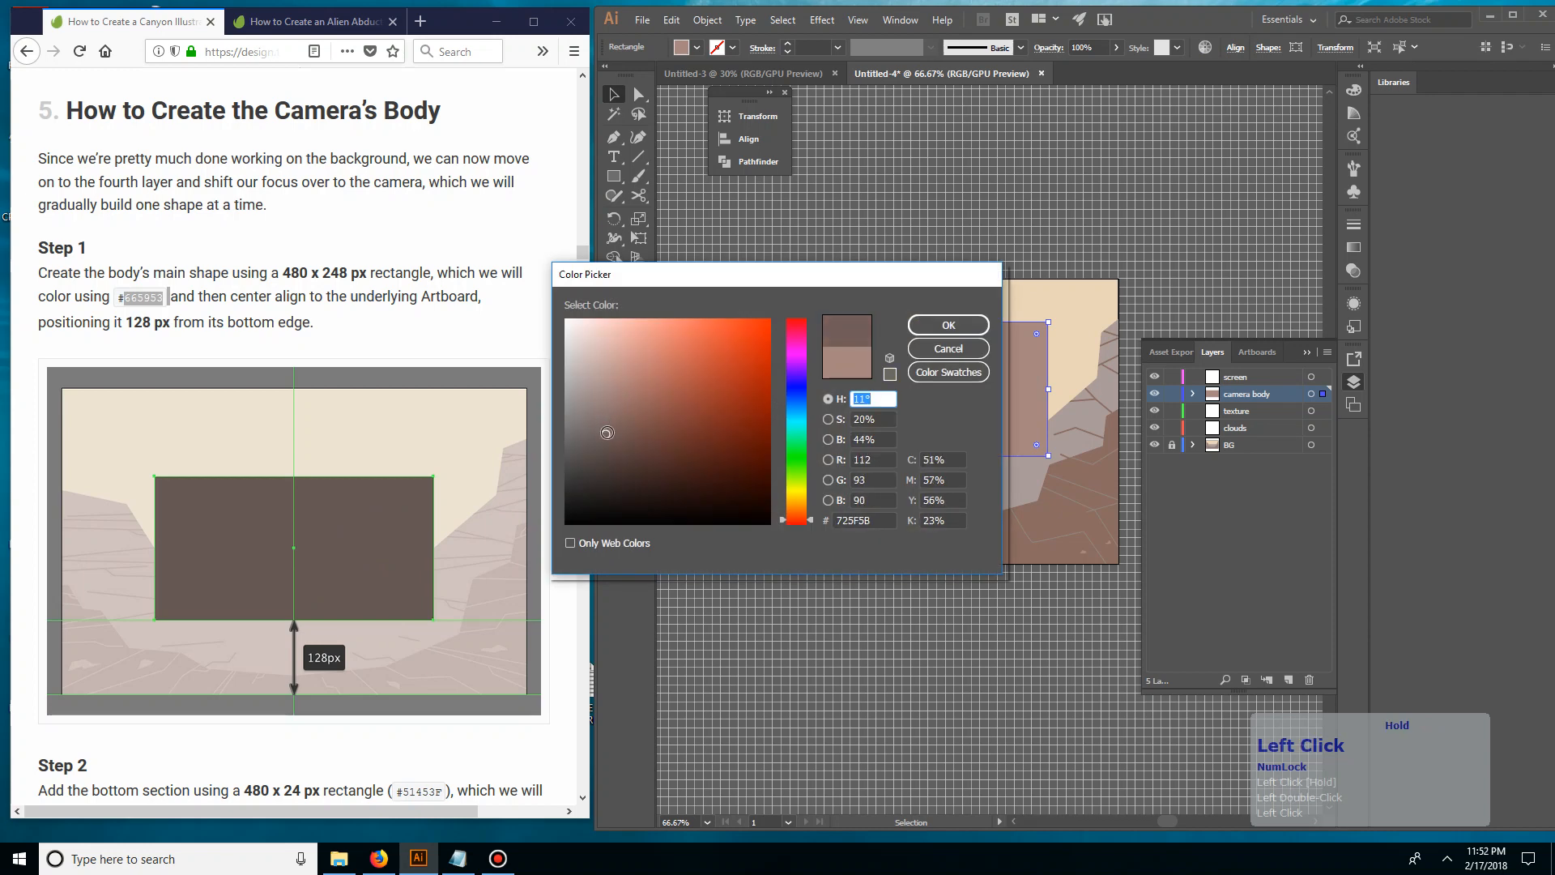
left_click(948, 325)
left_click(964, 236)
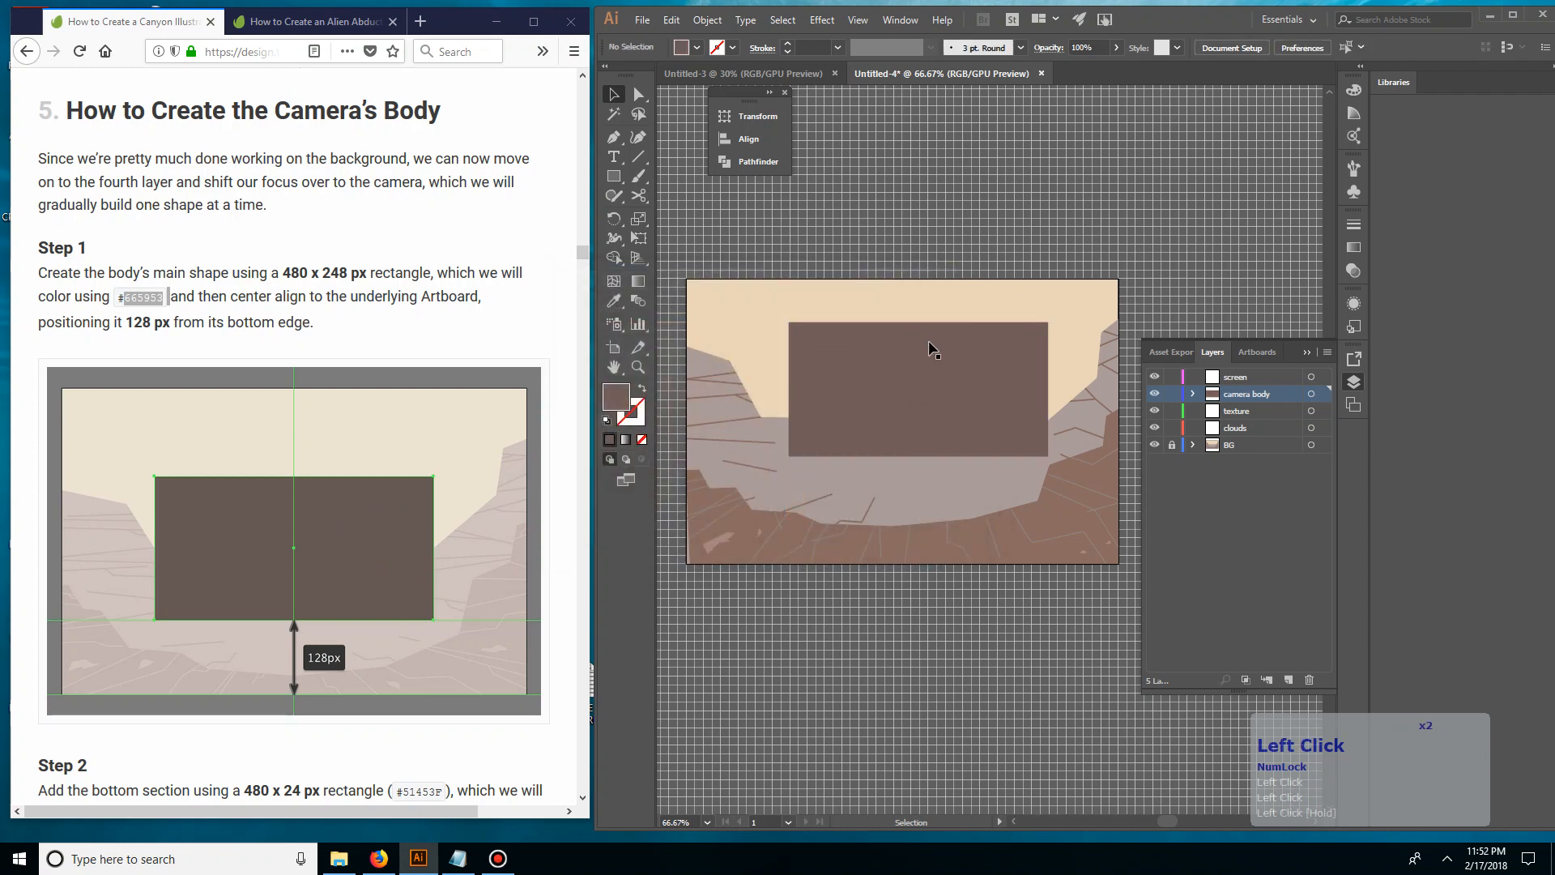
Move the camera body rectangle slightly lower and centre it horizontally on the artboard
left_click(929, 341)
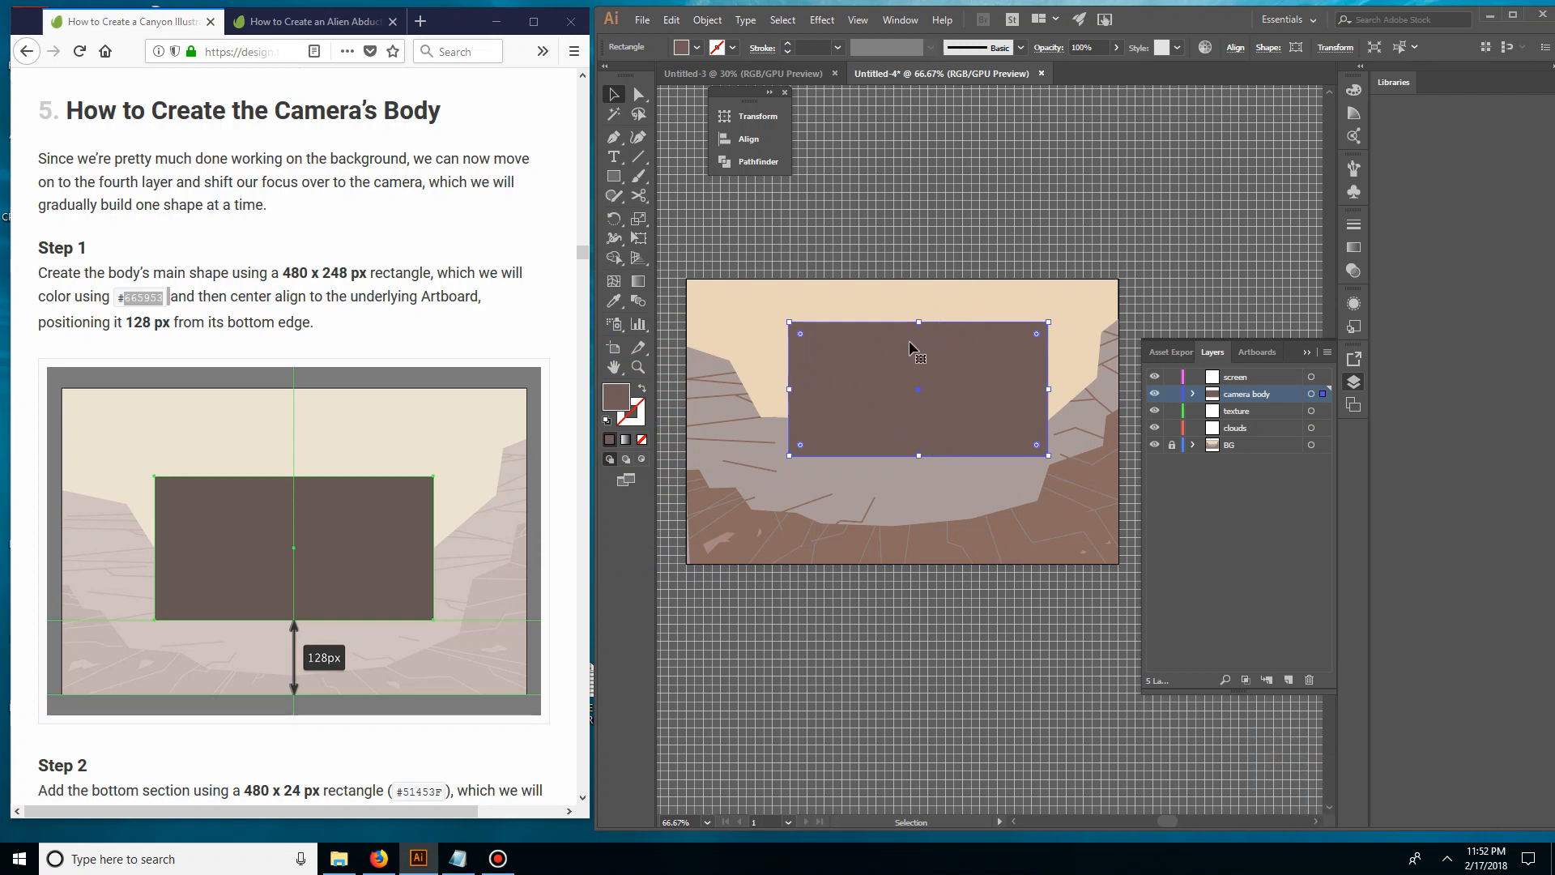
left_click_drag(903, 358, 899, 376)
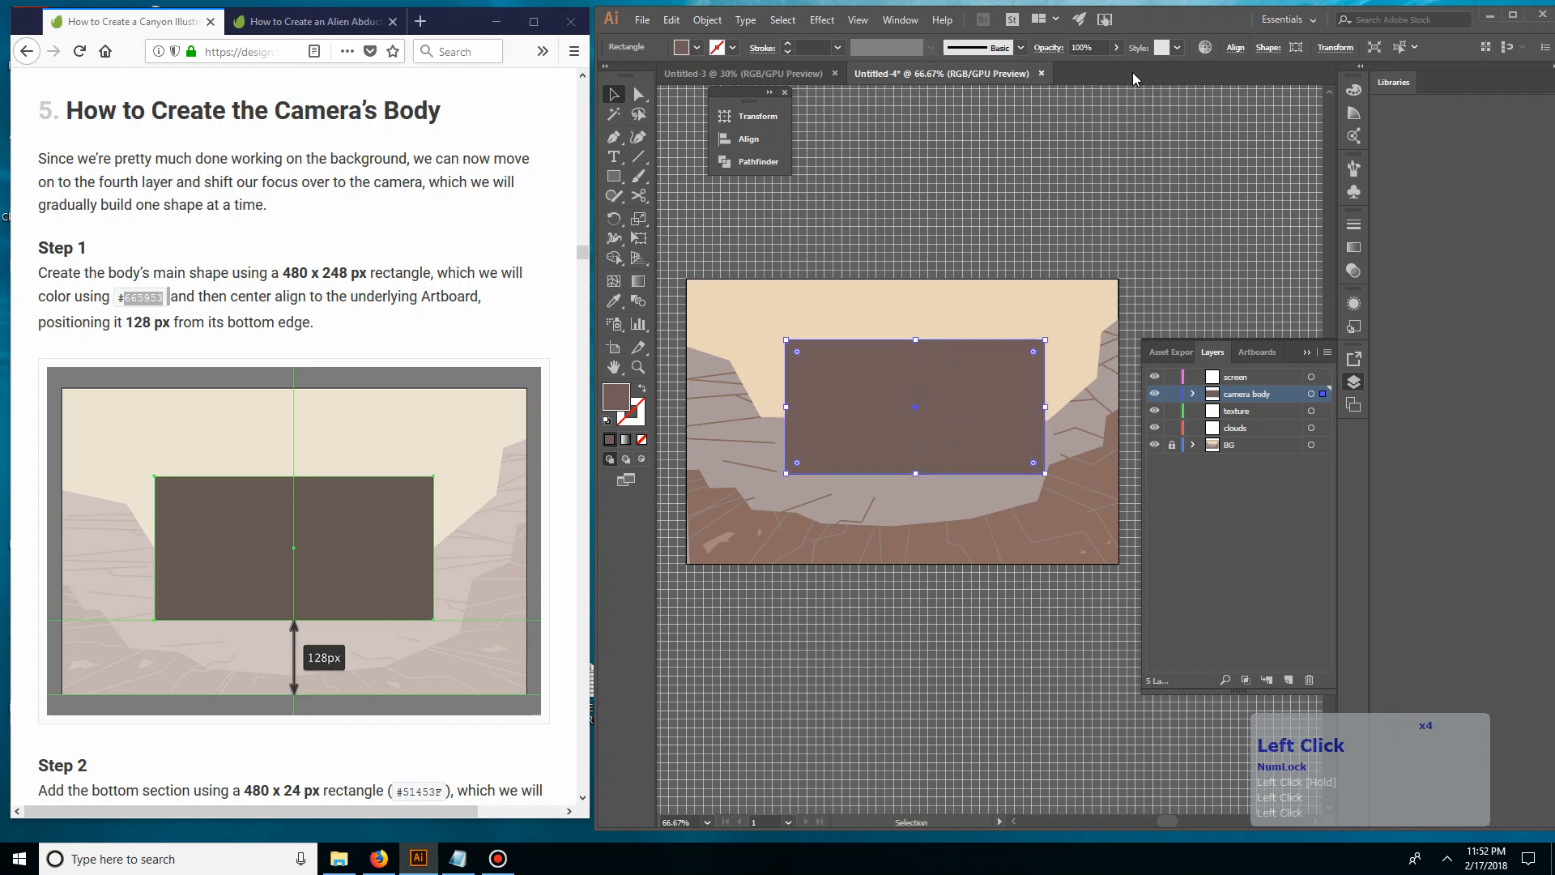
left_click(746, 138)
left_click(686, 240)
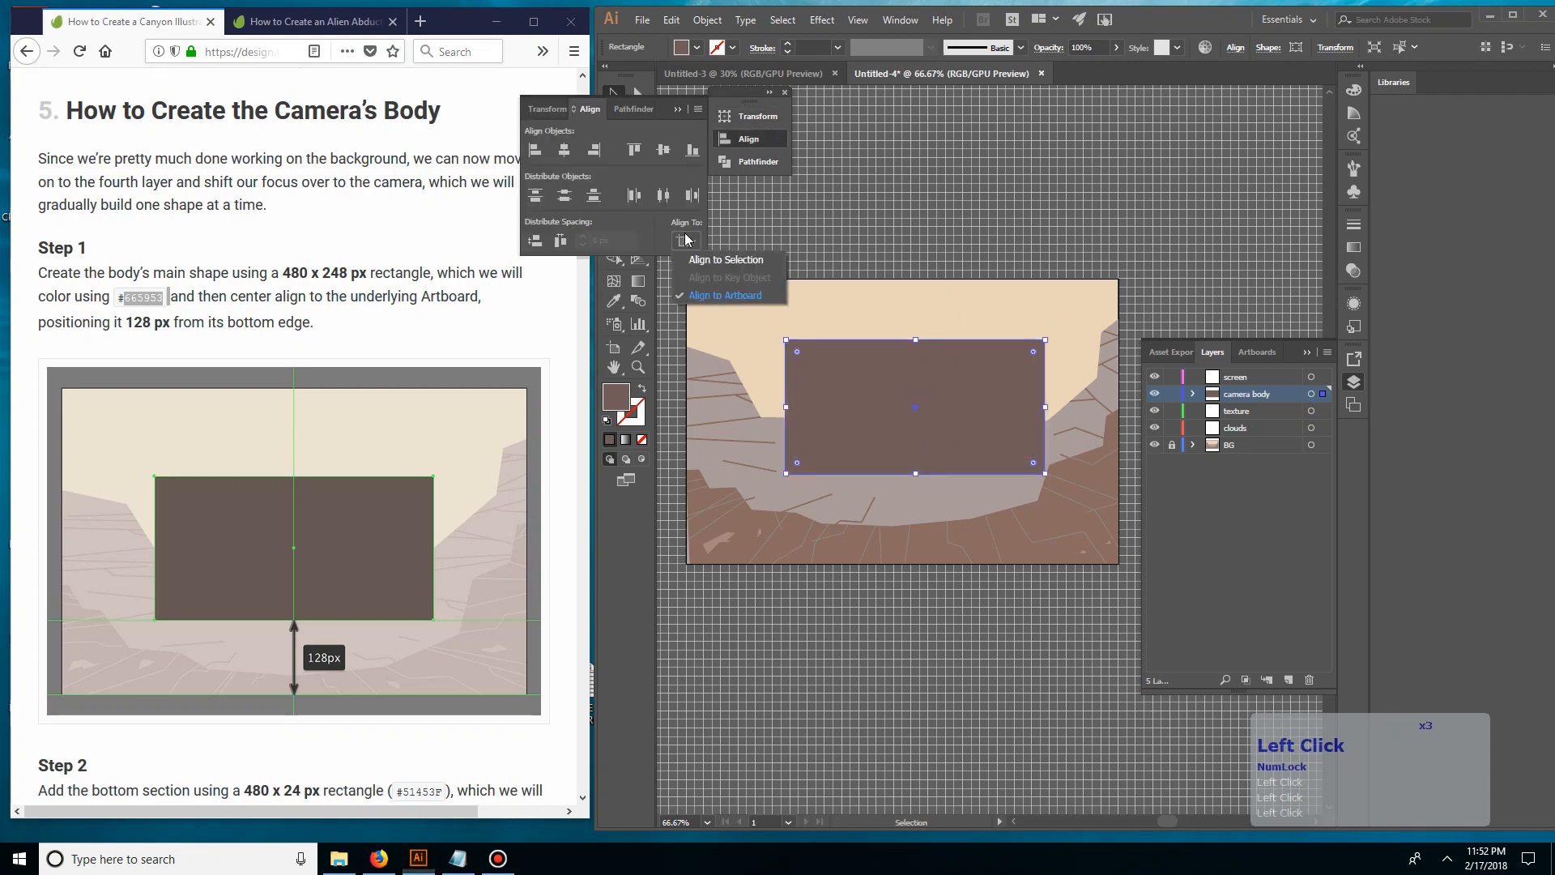
left_click(725, 295)
left_click(563, 154)
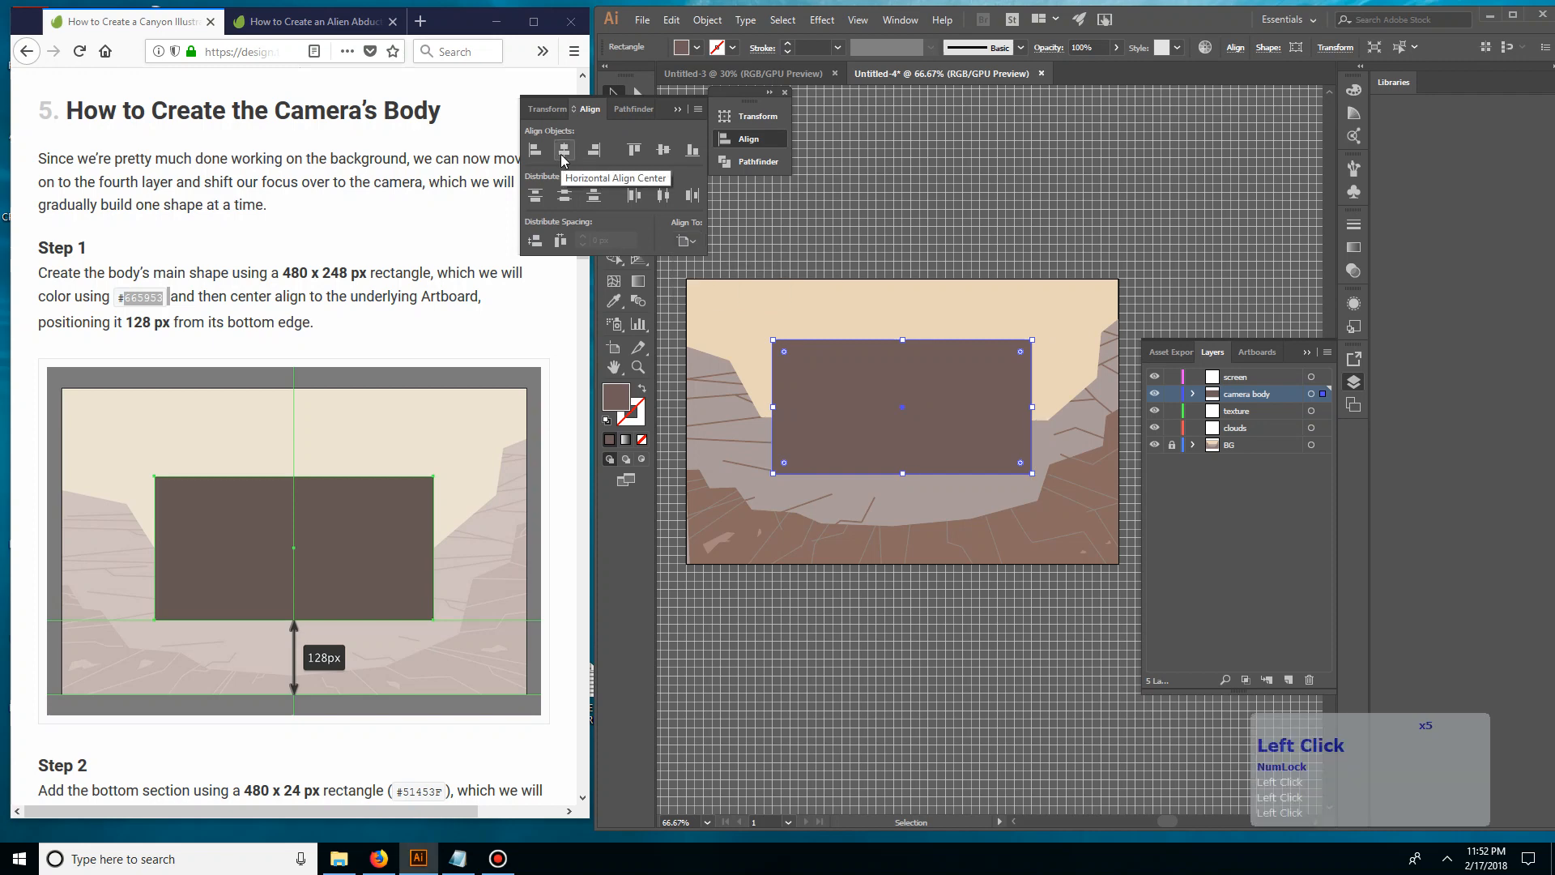
left_click(678, 109)
left_click(846, 205)
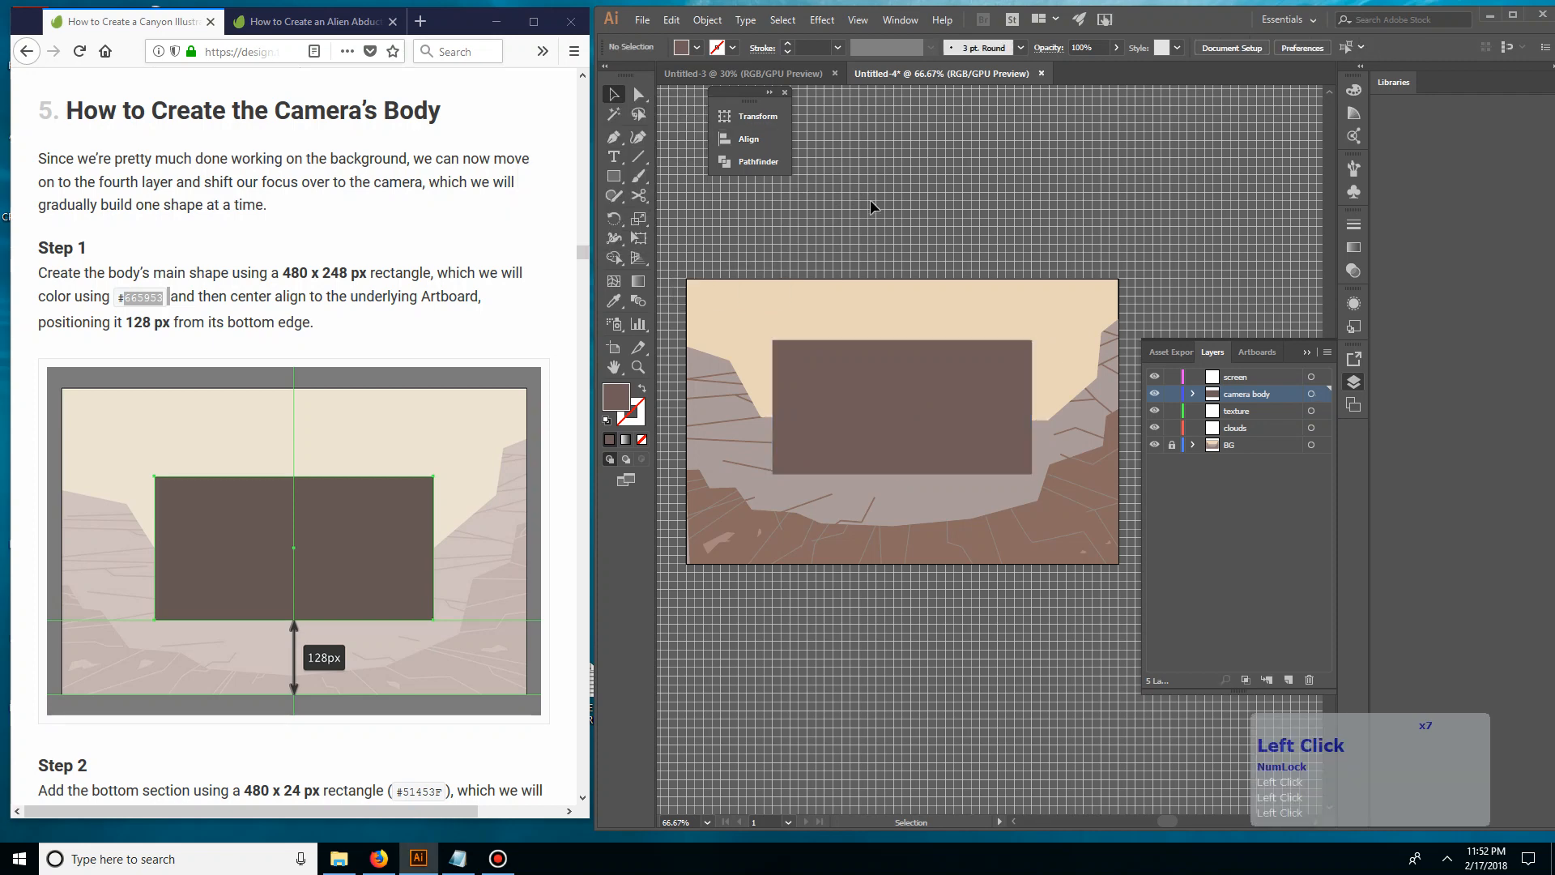
Show the rulers and try adding a vertical guide near the horizontal centre of the camera body rectangle
left_click(852, 379)
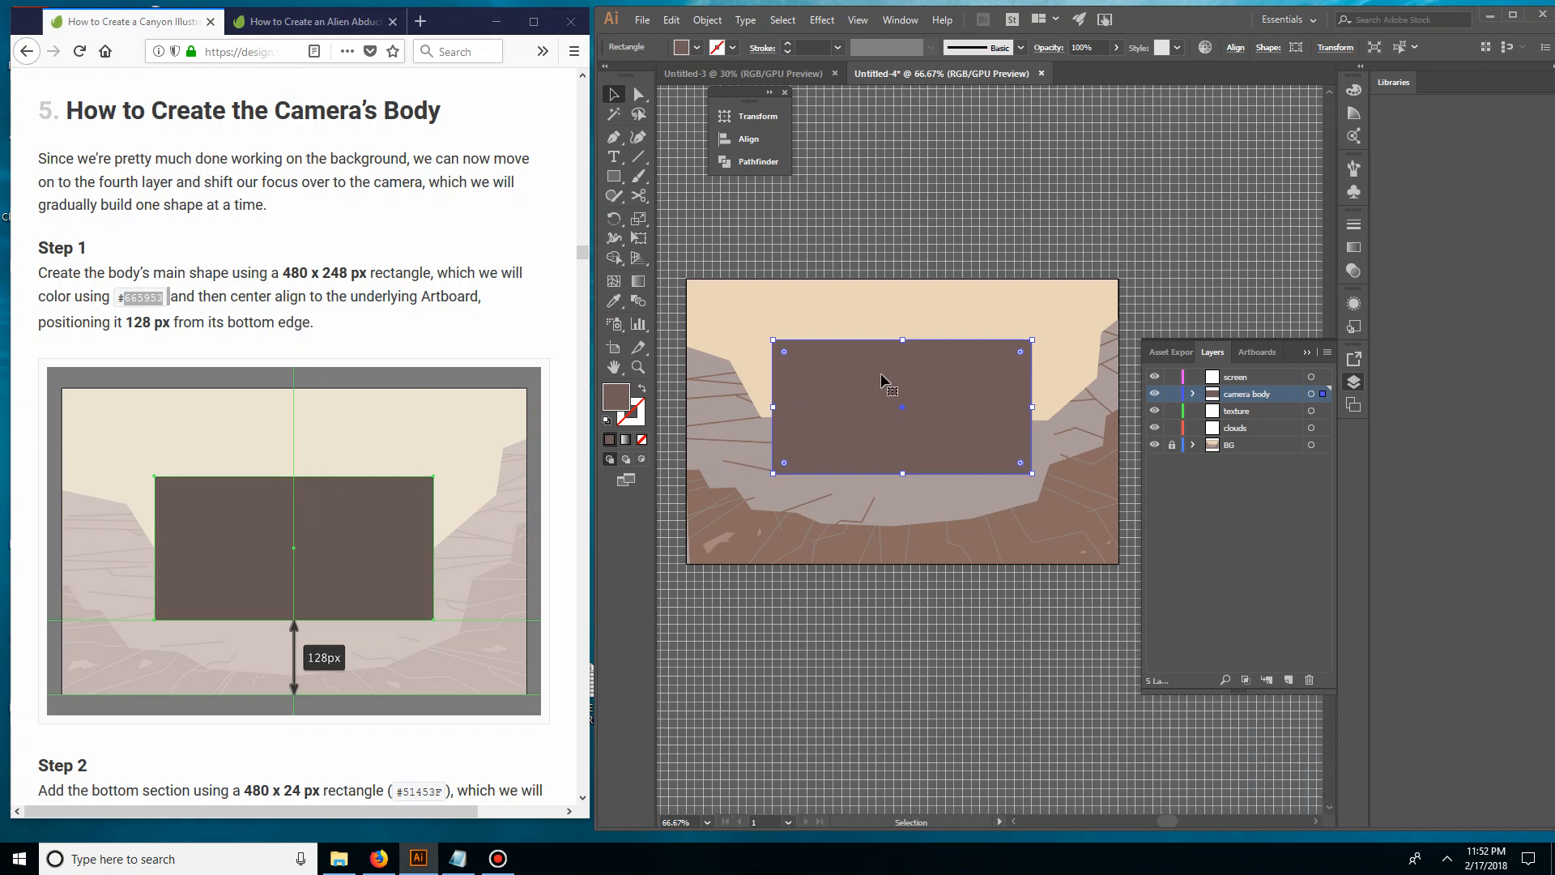
key("ctrl+r")
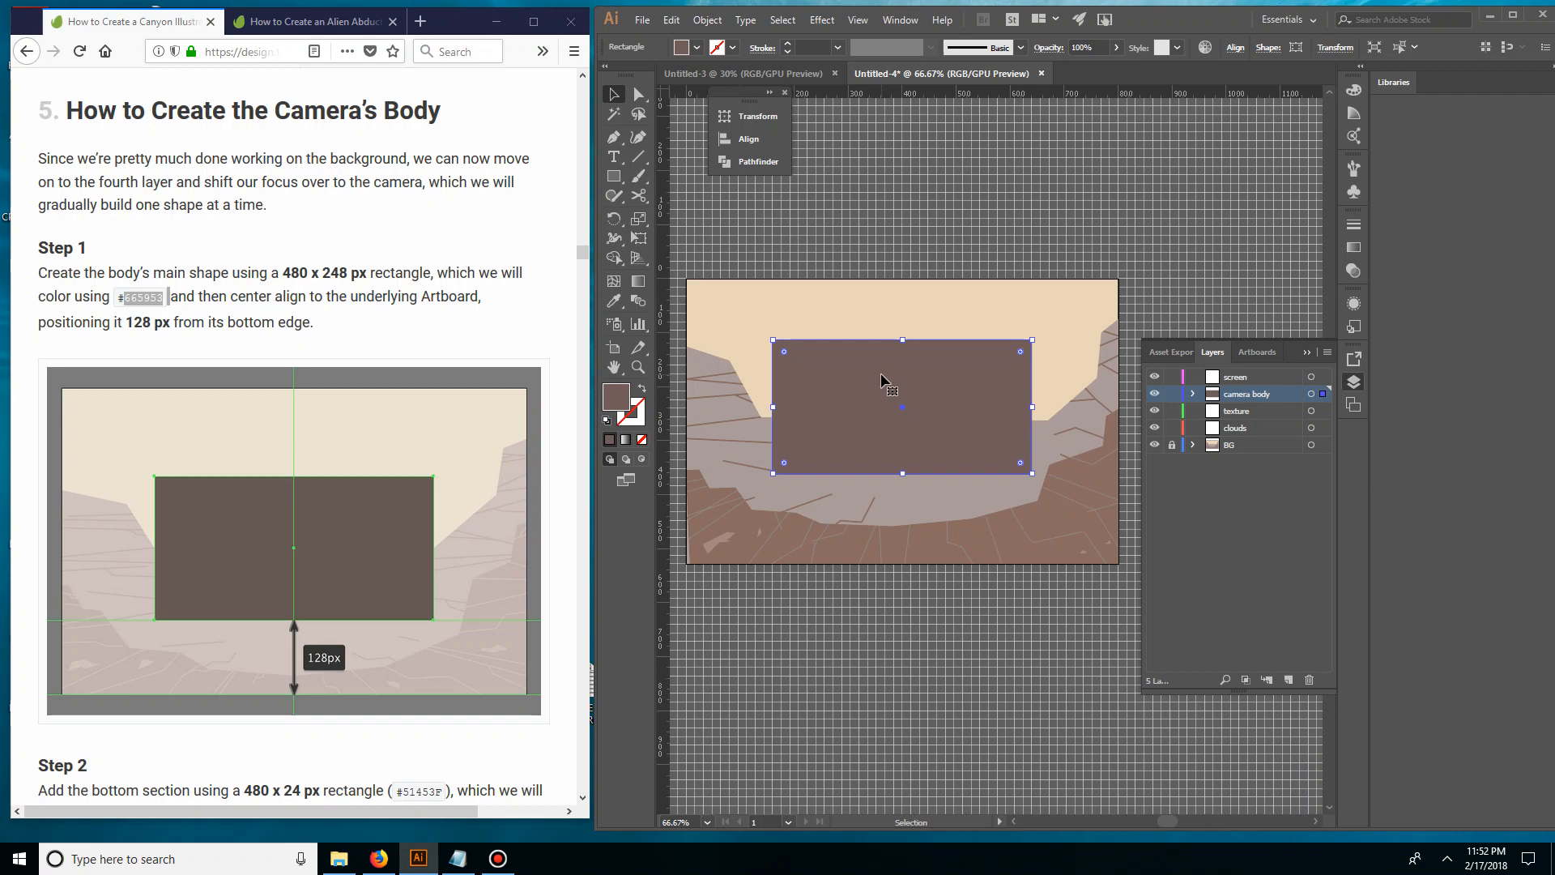
double_click(907, 98)
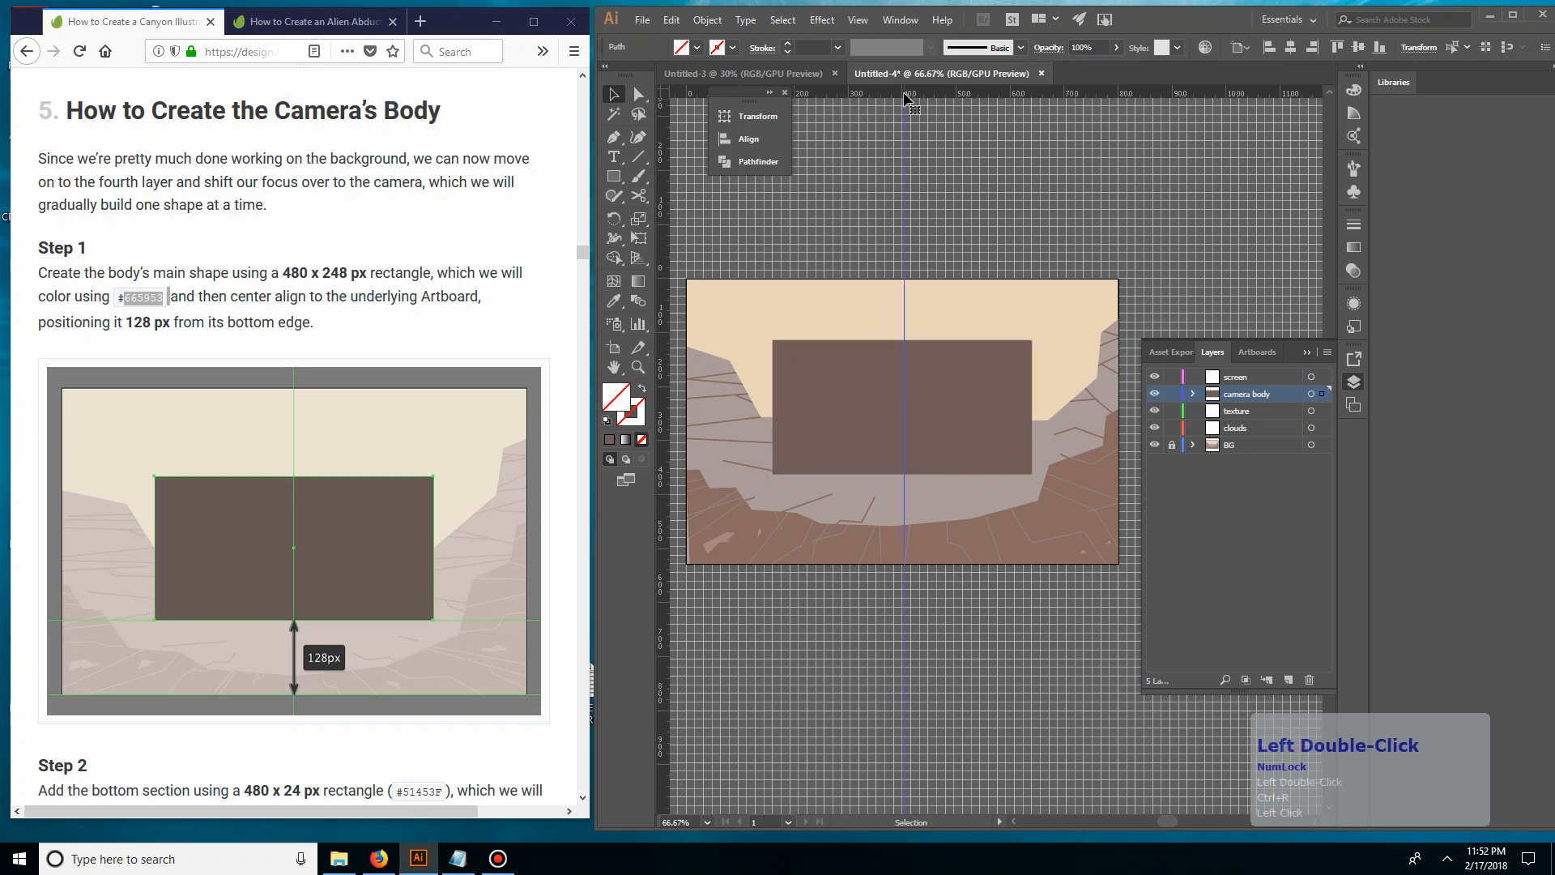
key("ctrl+z")
left_click(765, 448)
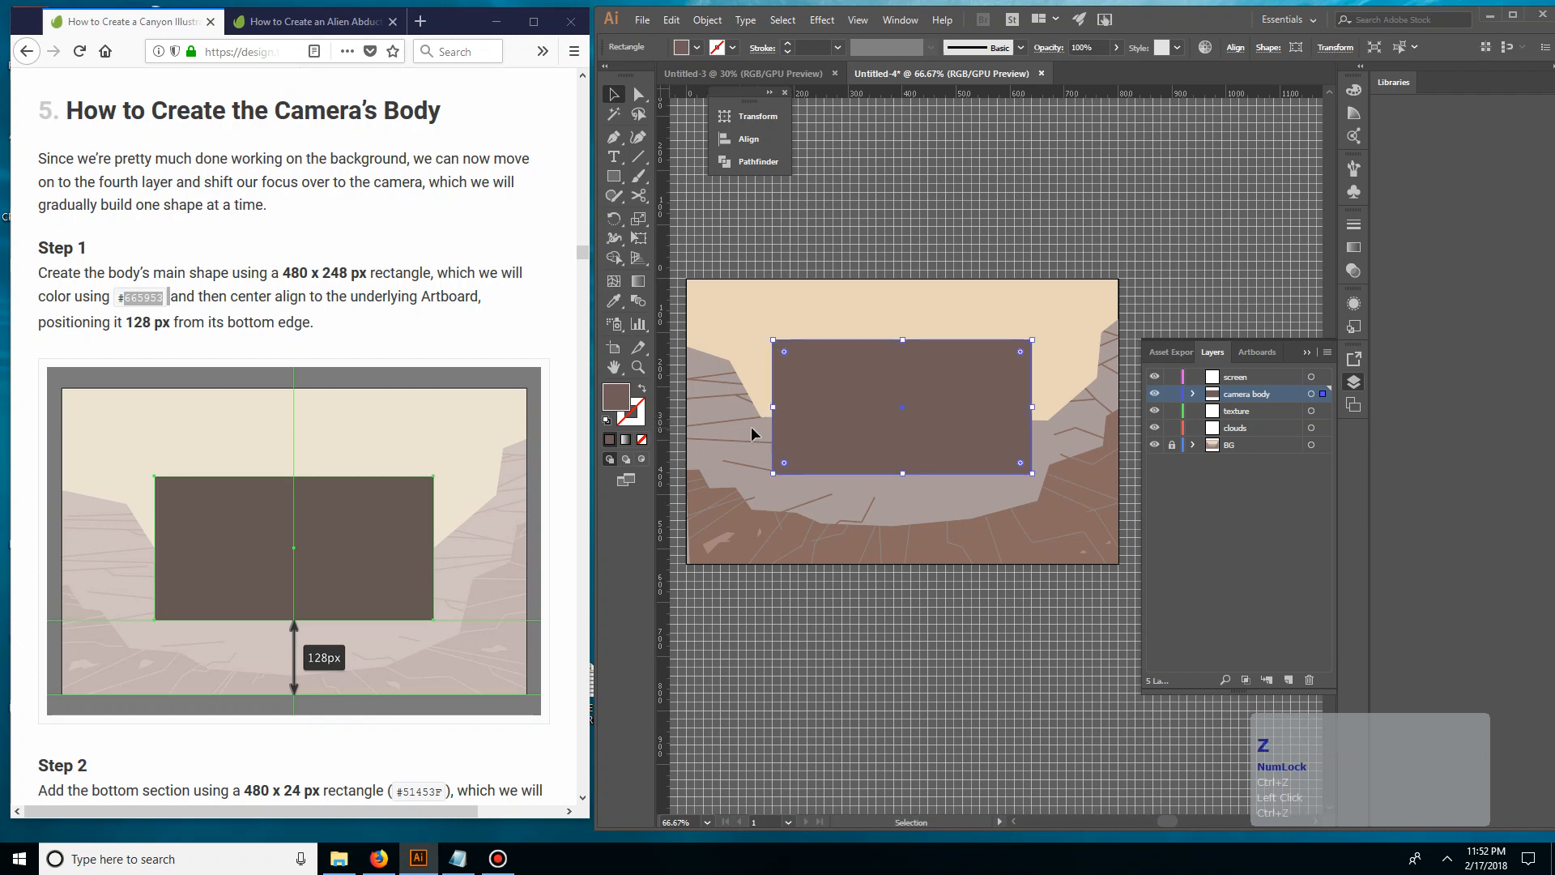
Place a vertical guide through the horizontal centre of the camera body rectangle
left_click_drag(666, 416, 745, 415)
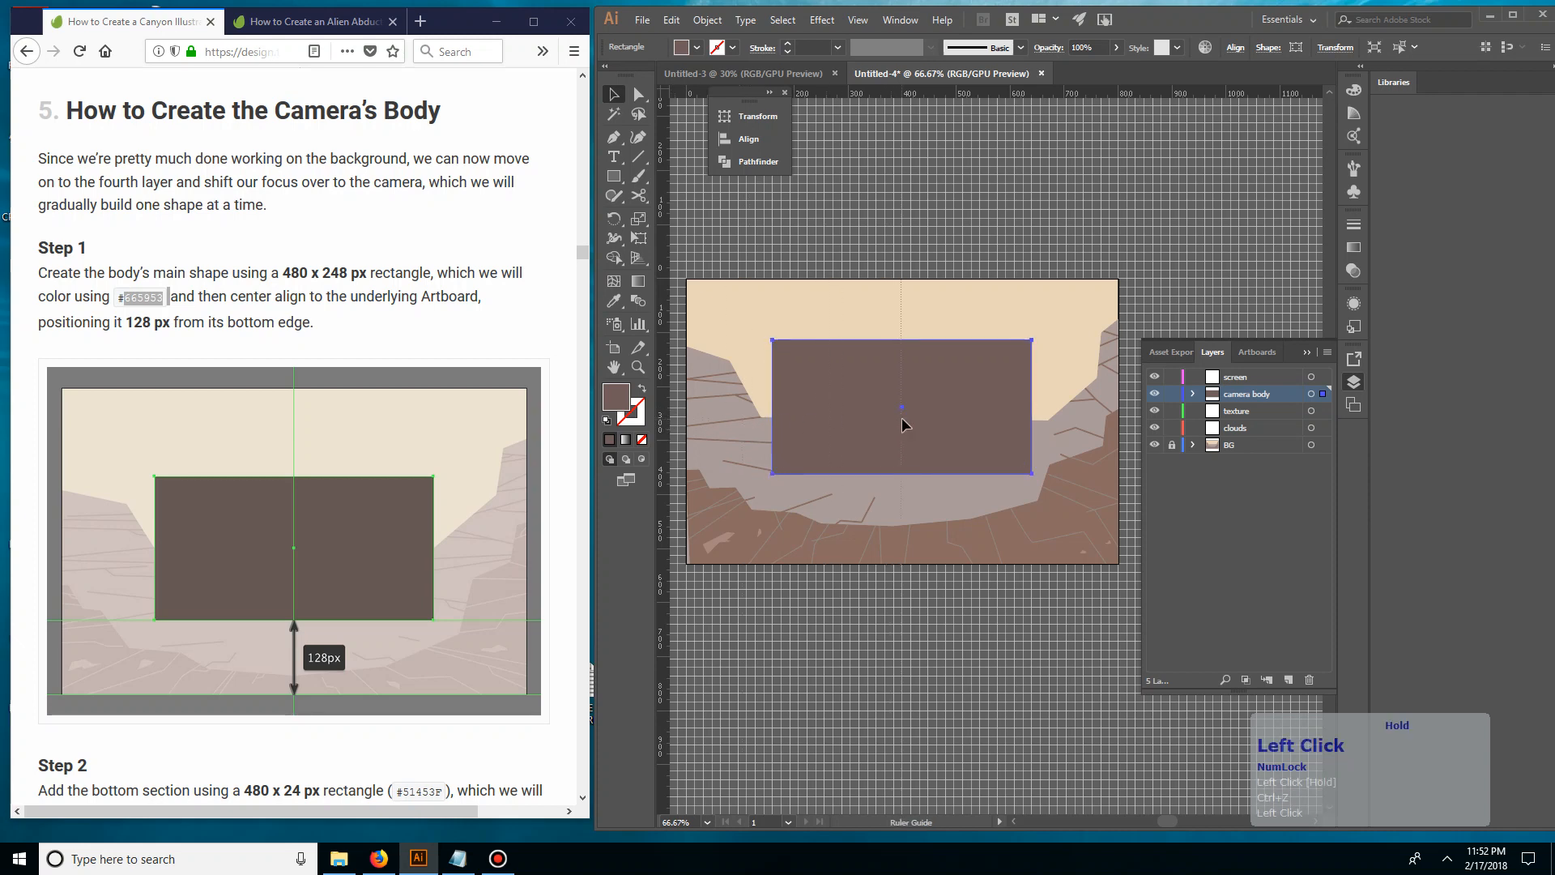
left_click_drag(902, 419, 902, 419)
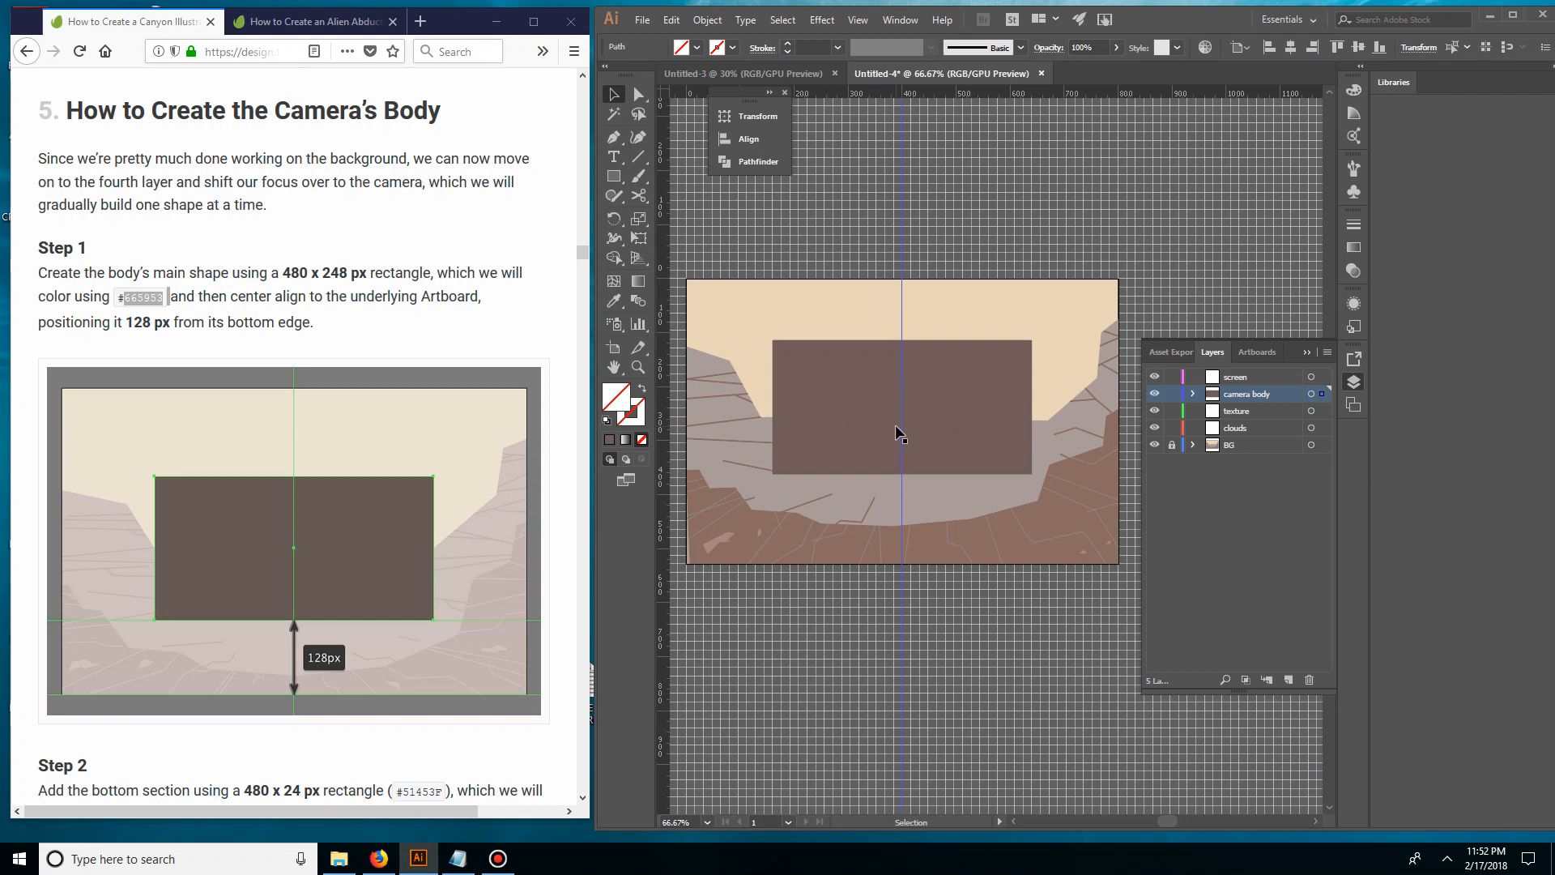
left_click(344, 318)
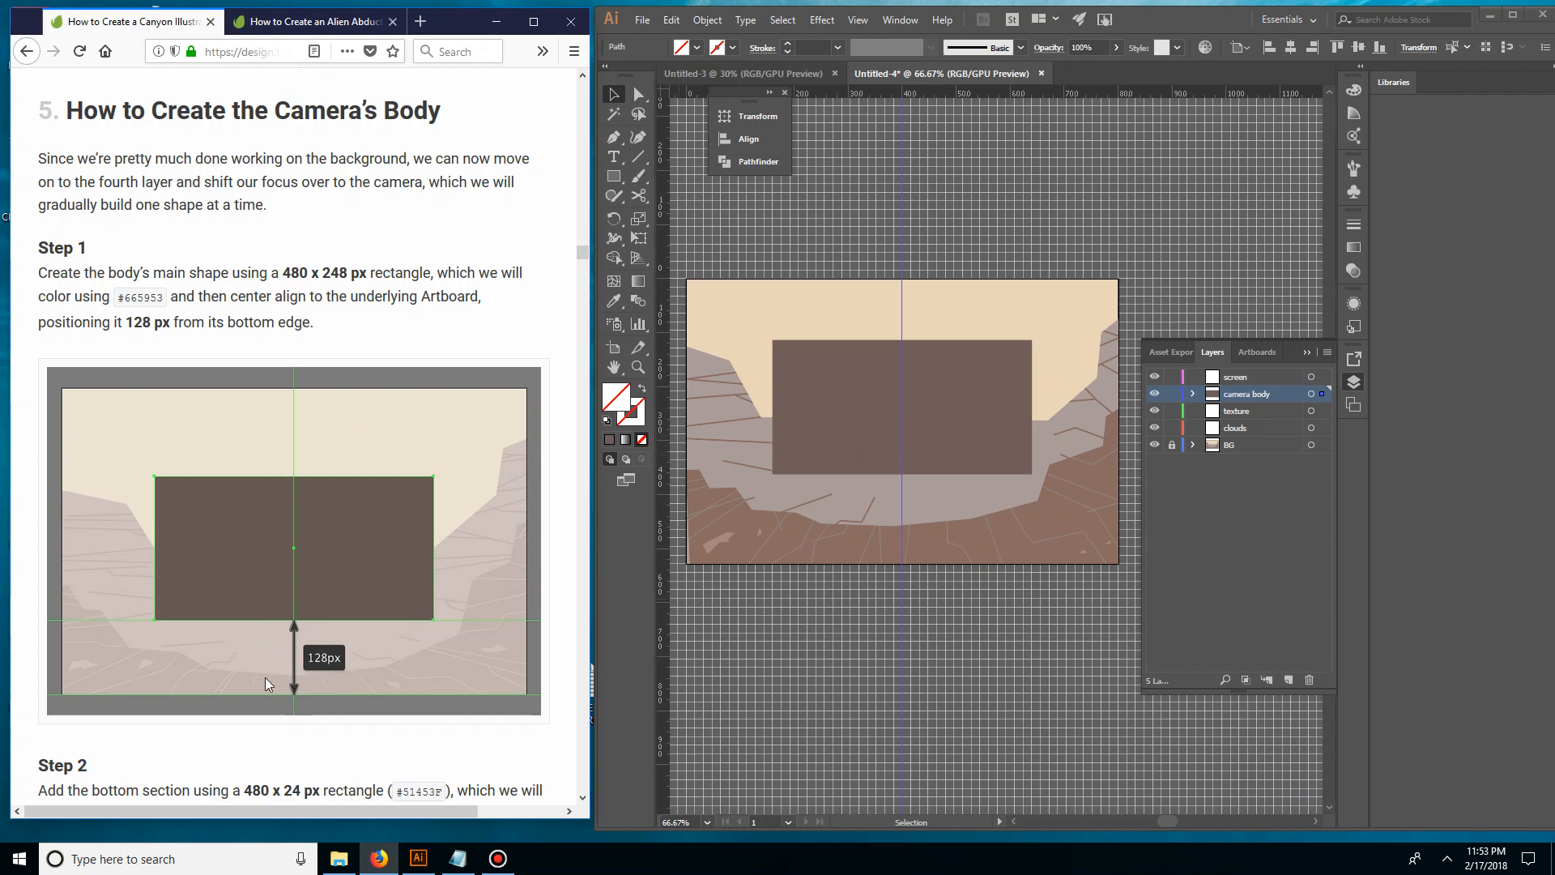
Create a 480 x 128 px rectangle near the artboard's bottom edge as a spacer for the camera body
left_click(614, 176)
left_click(761, 525)
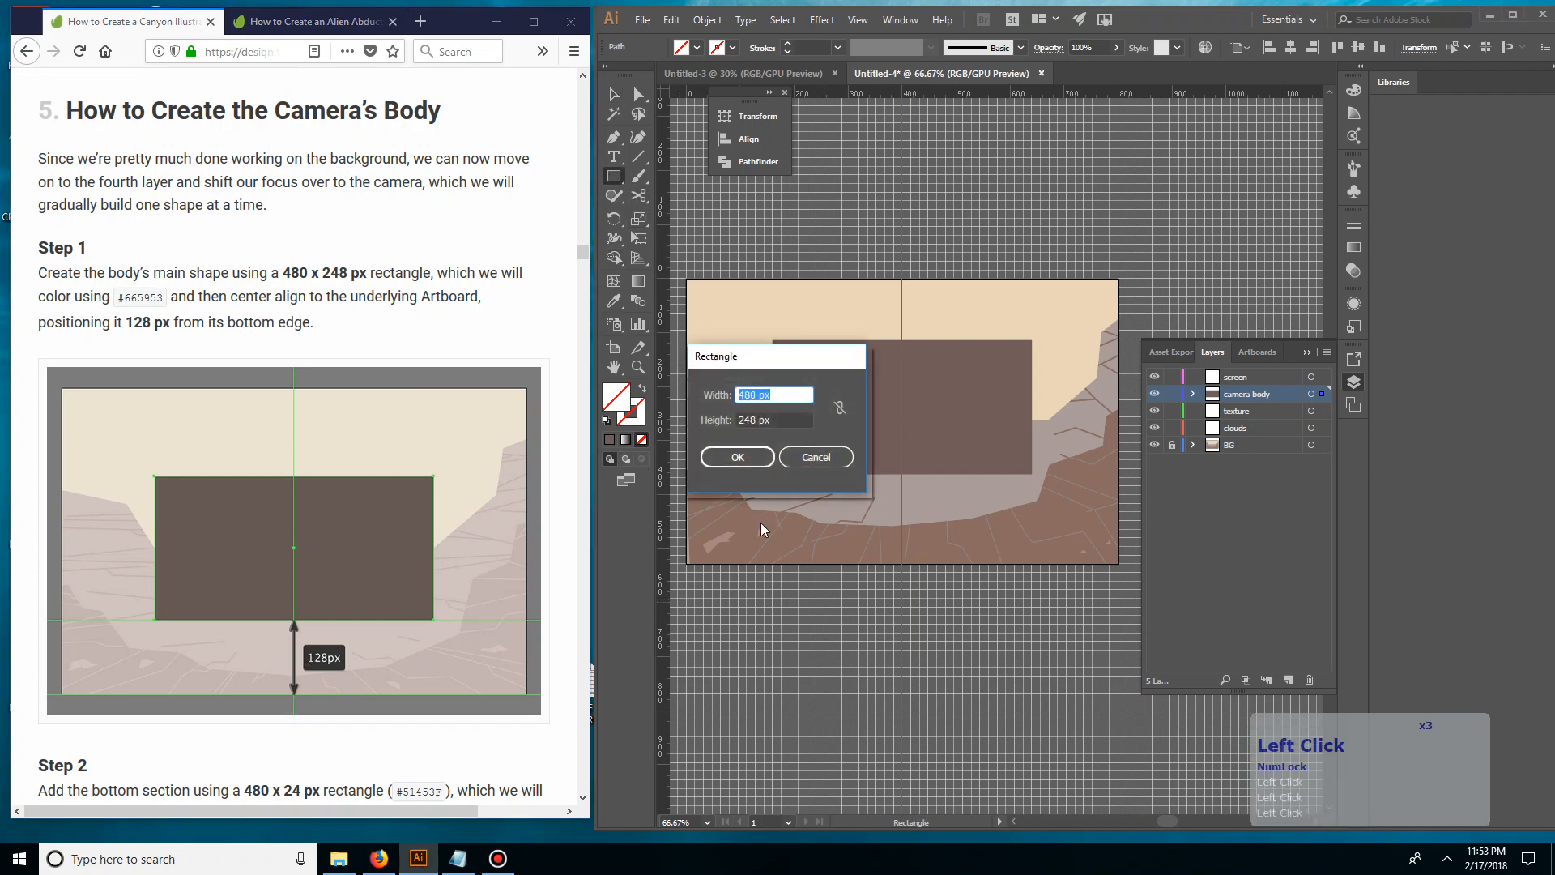
key("Tab")
type("1")
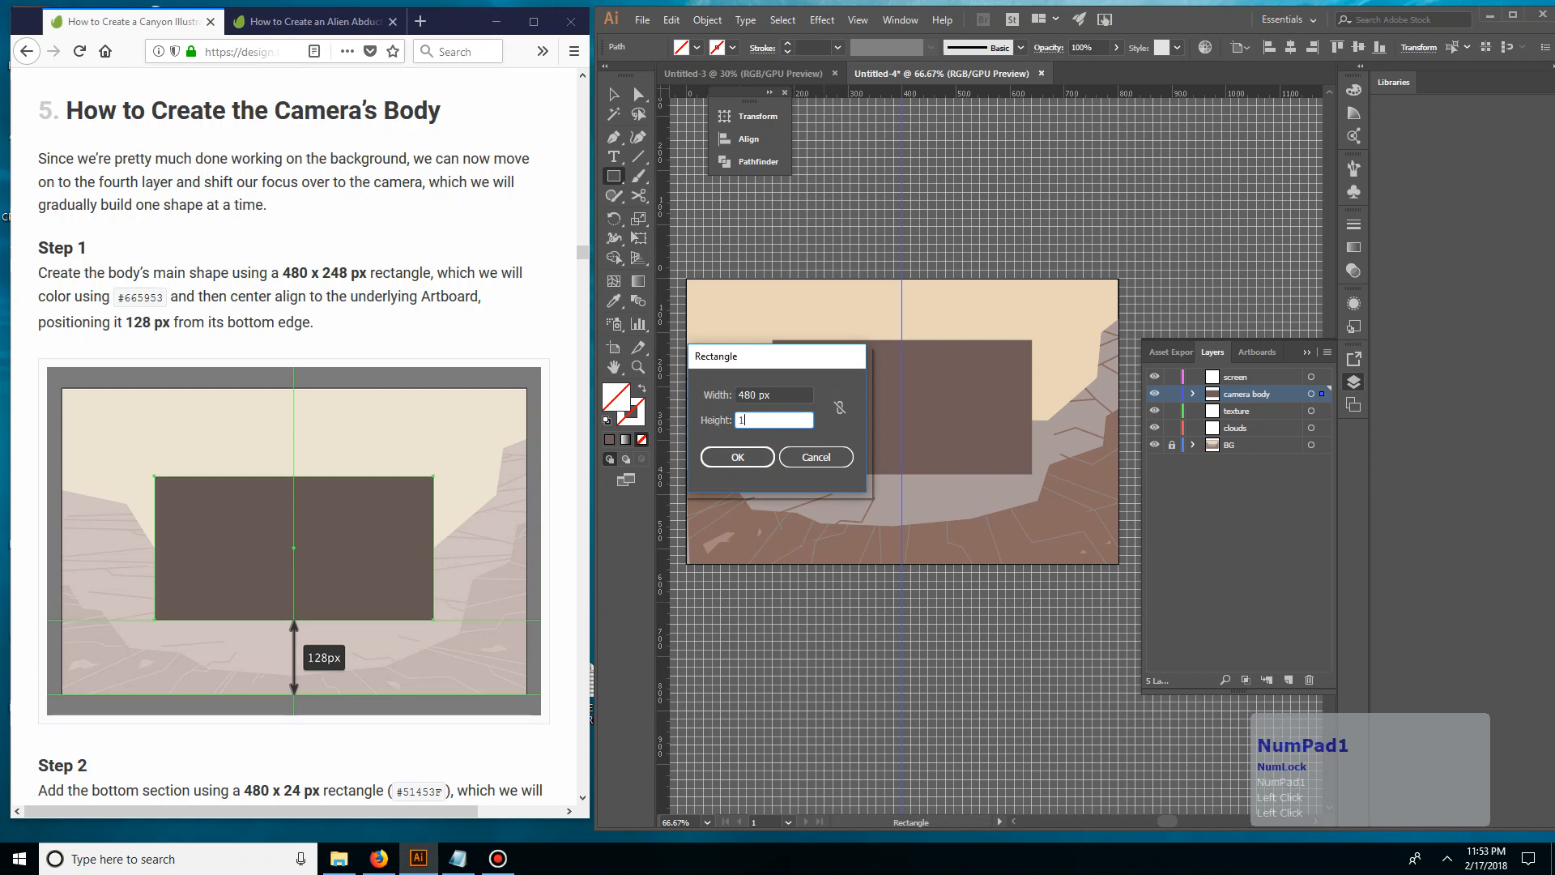
type("28")
left_click(760, 395)
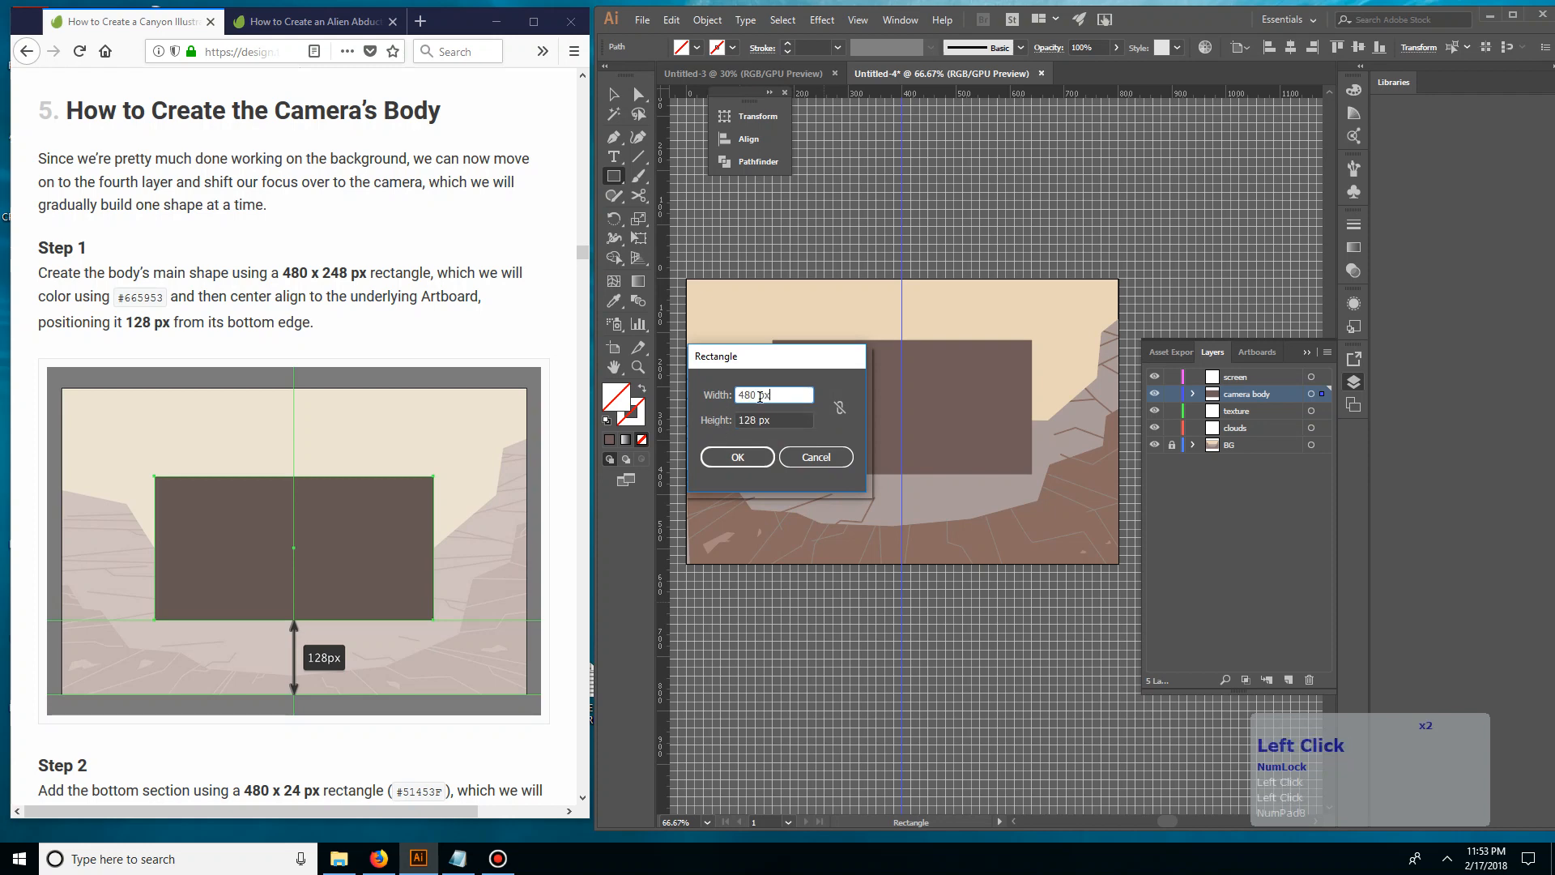
left_click(737, 457)
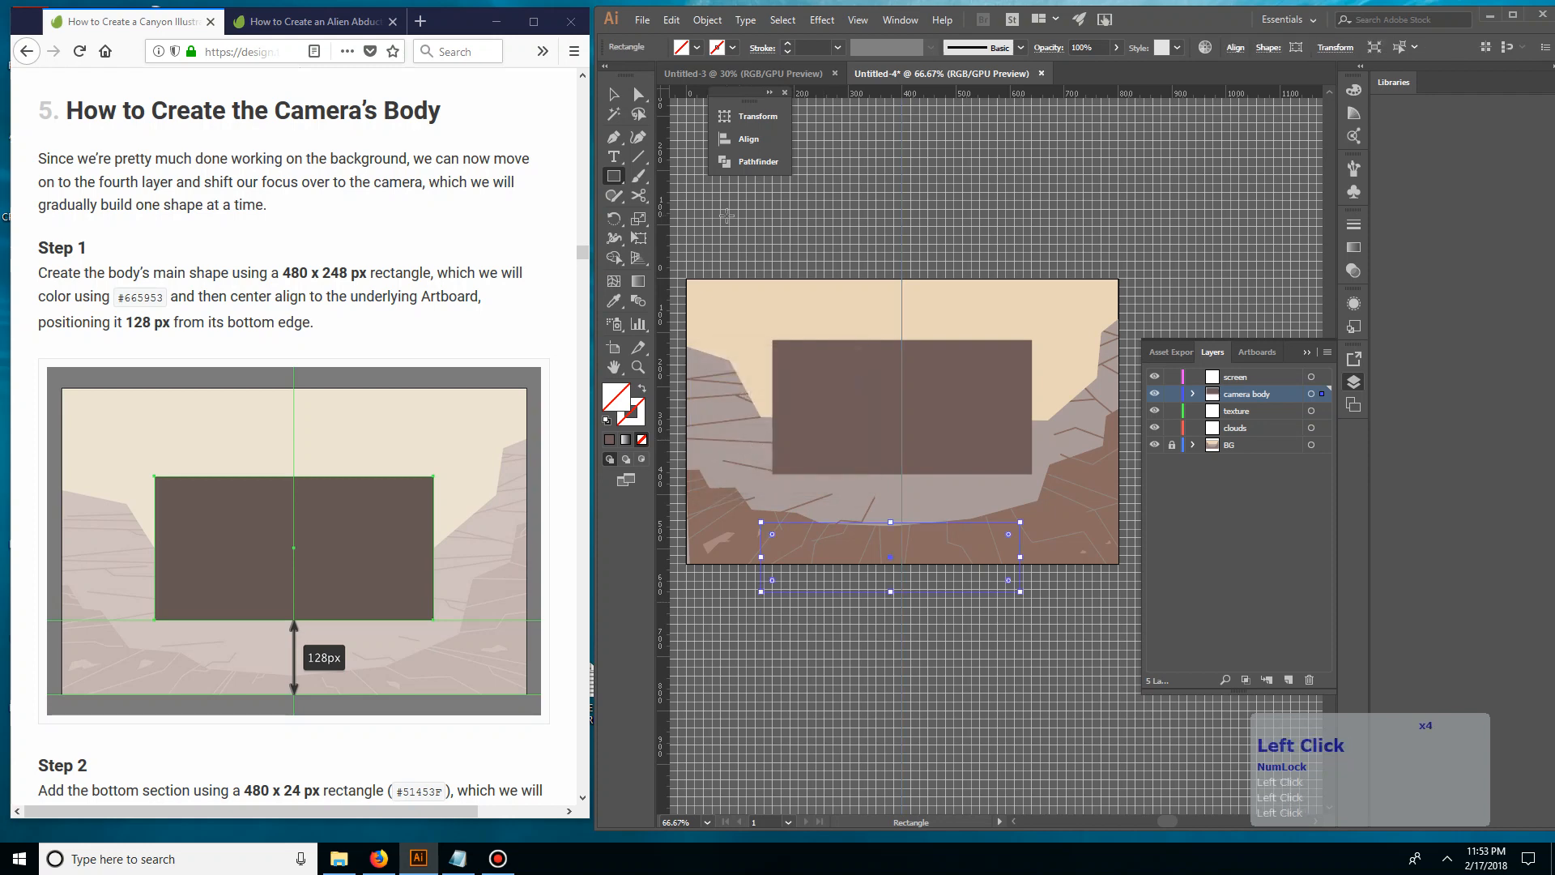
Fill the 480 x 128 px spacer rectangle with red and deselect it
left_click(614, 94)
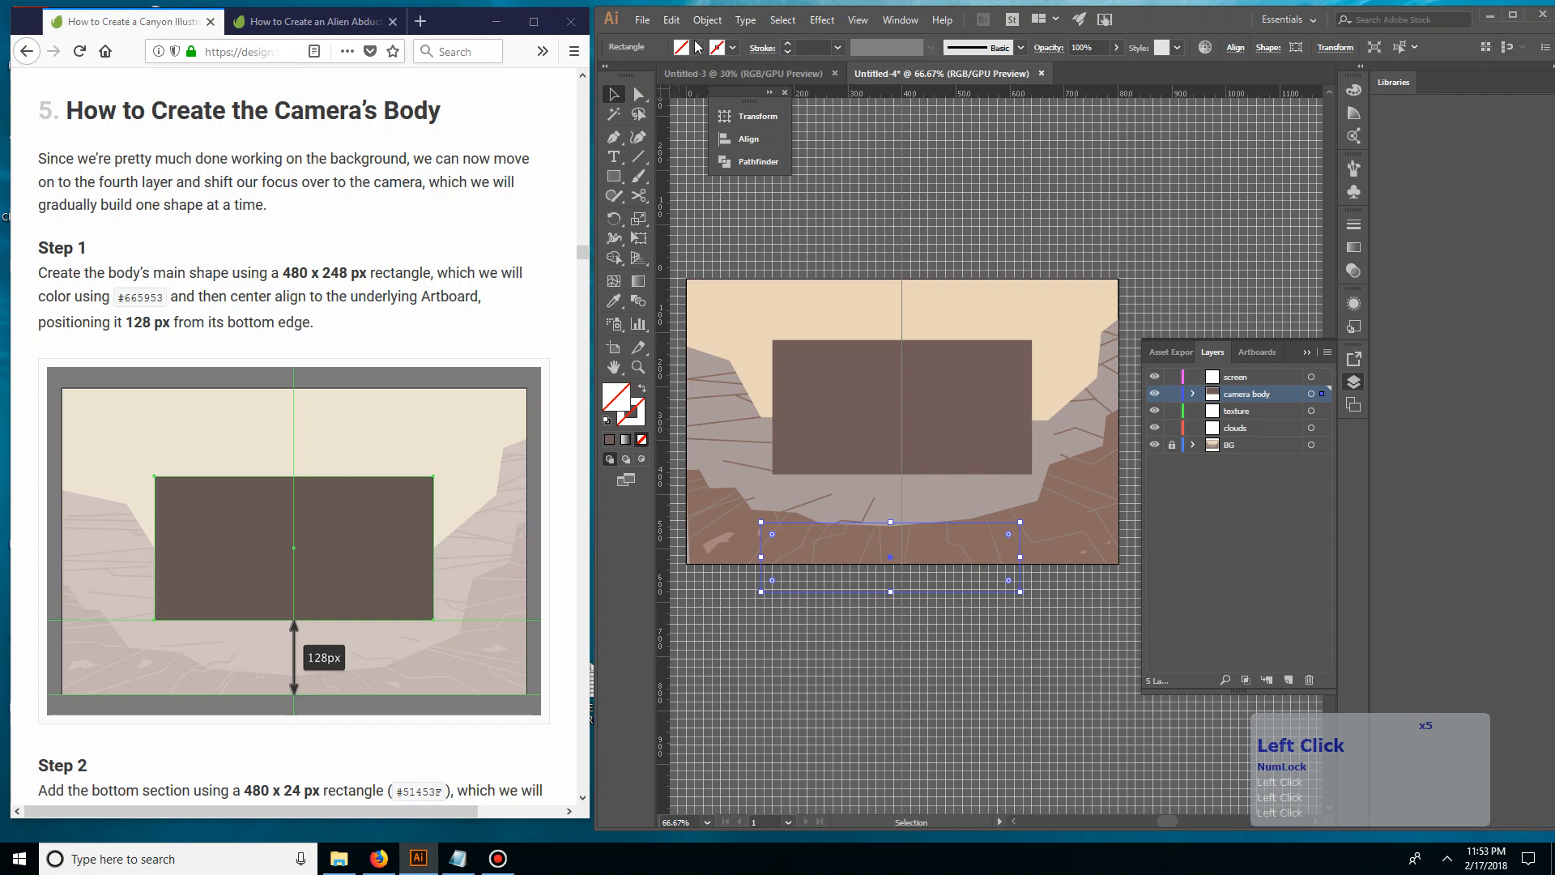
left_click(697, 46)
left_click(650, 75)
left_click(818, 165)
left_click(615, 96)
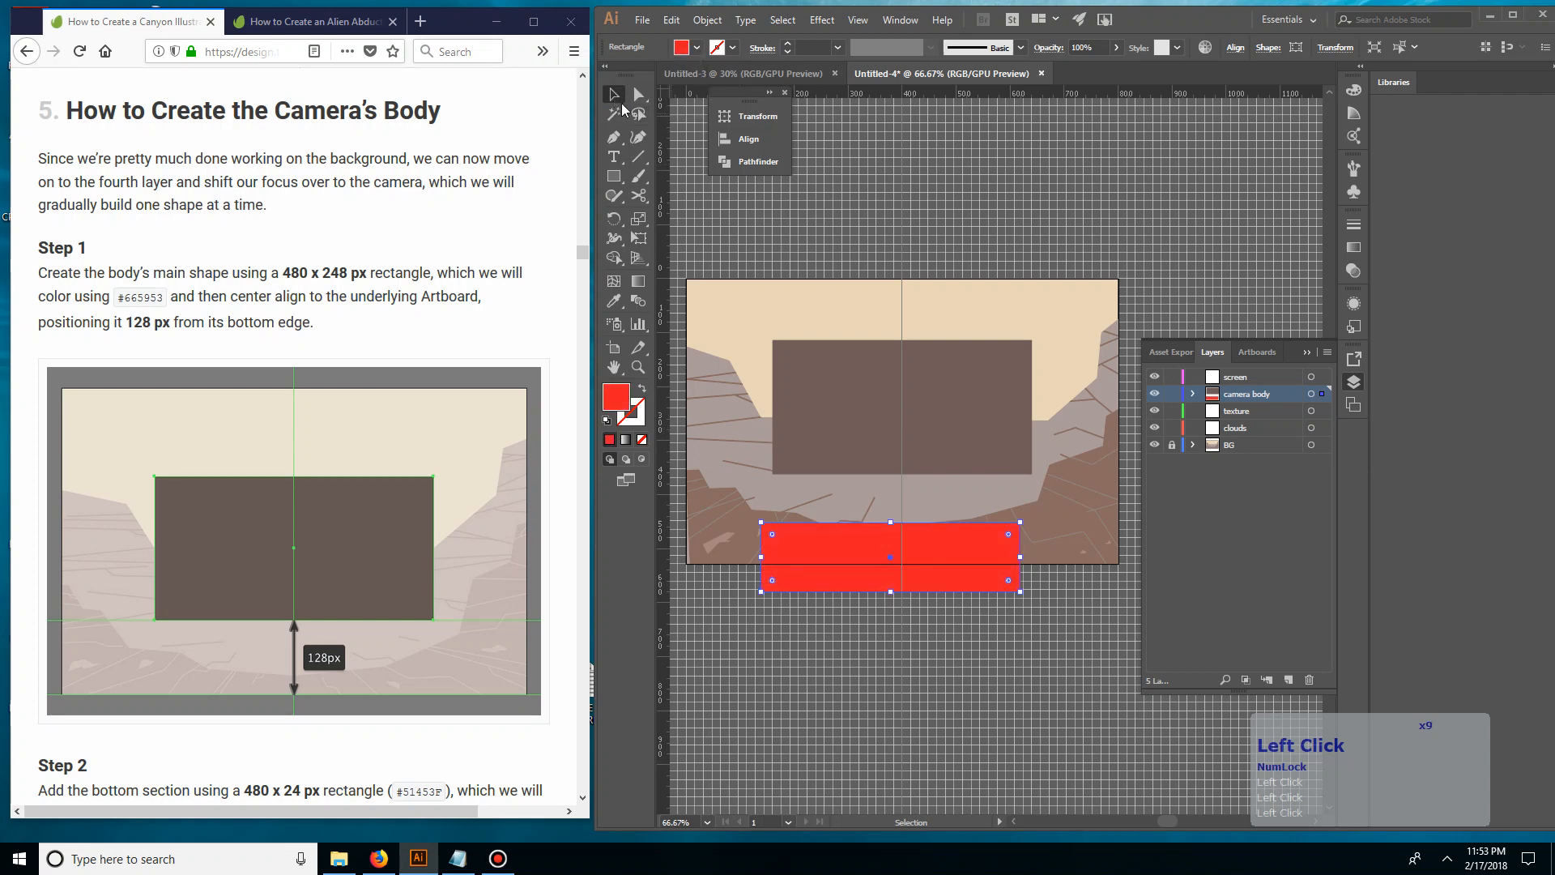
left_click(858, 247)
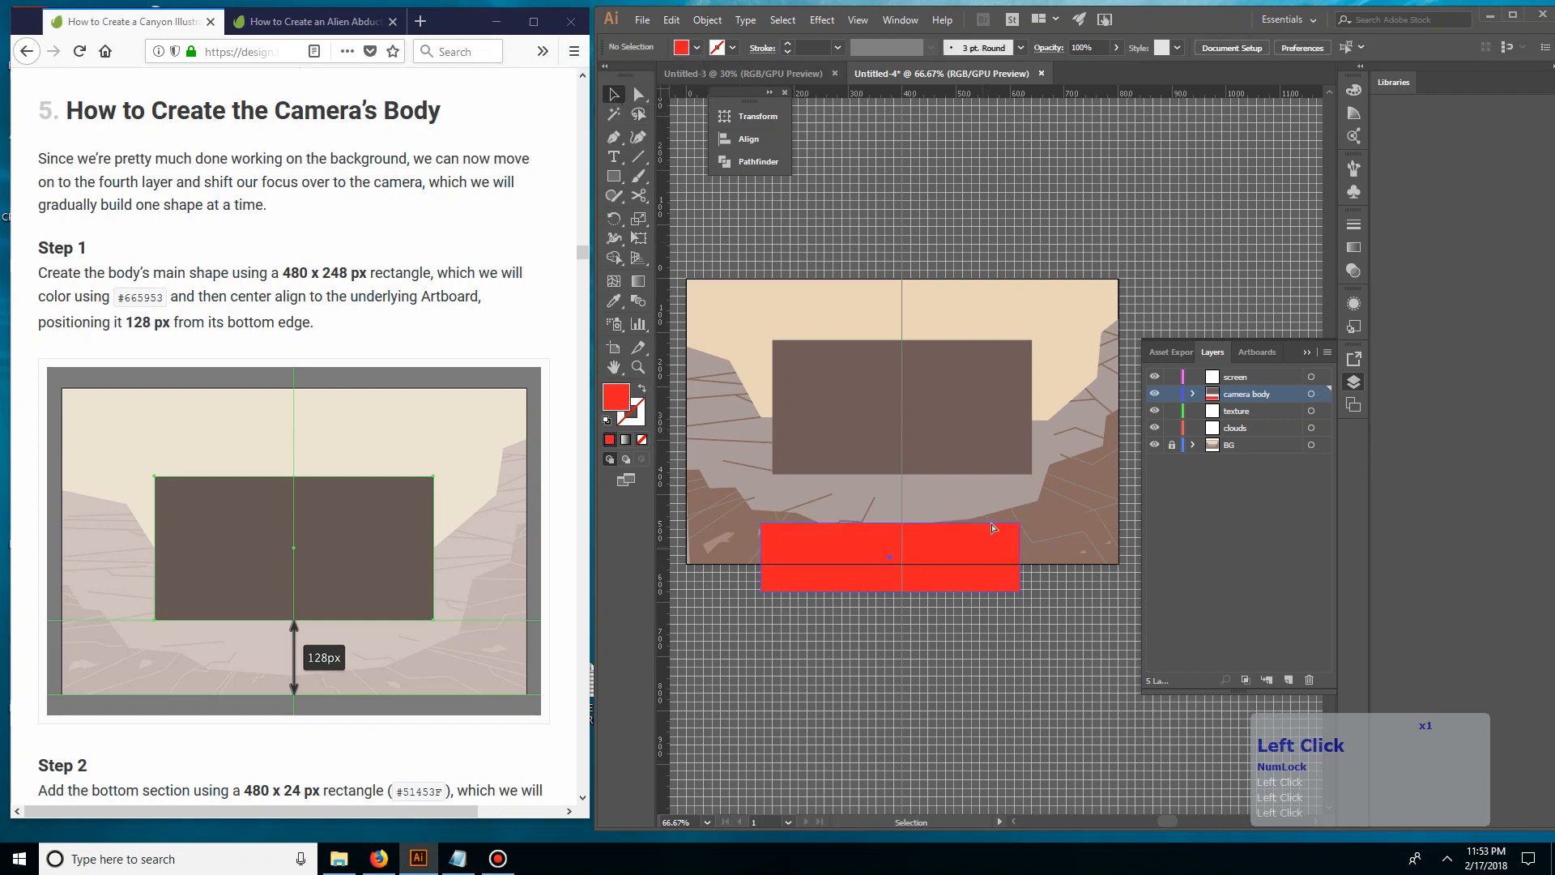
Move the red spacer rectangle so its lower edge lies on the artboard's bottom edge
left_click_drag(985, 546, 1002, 520)
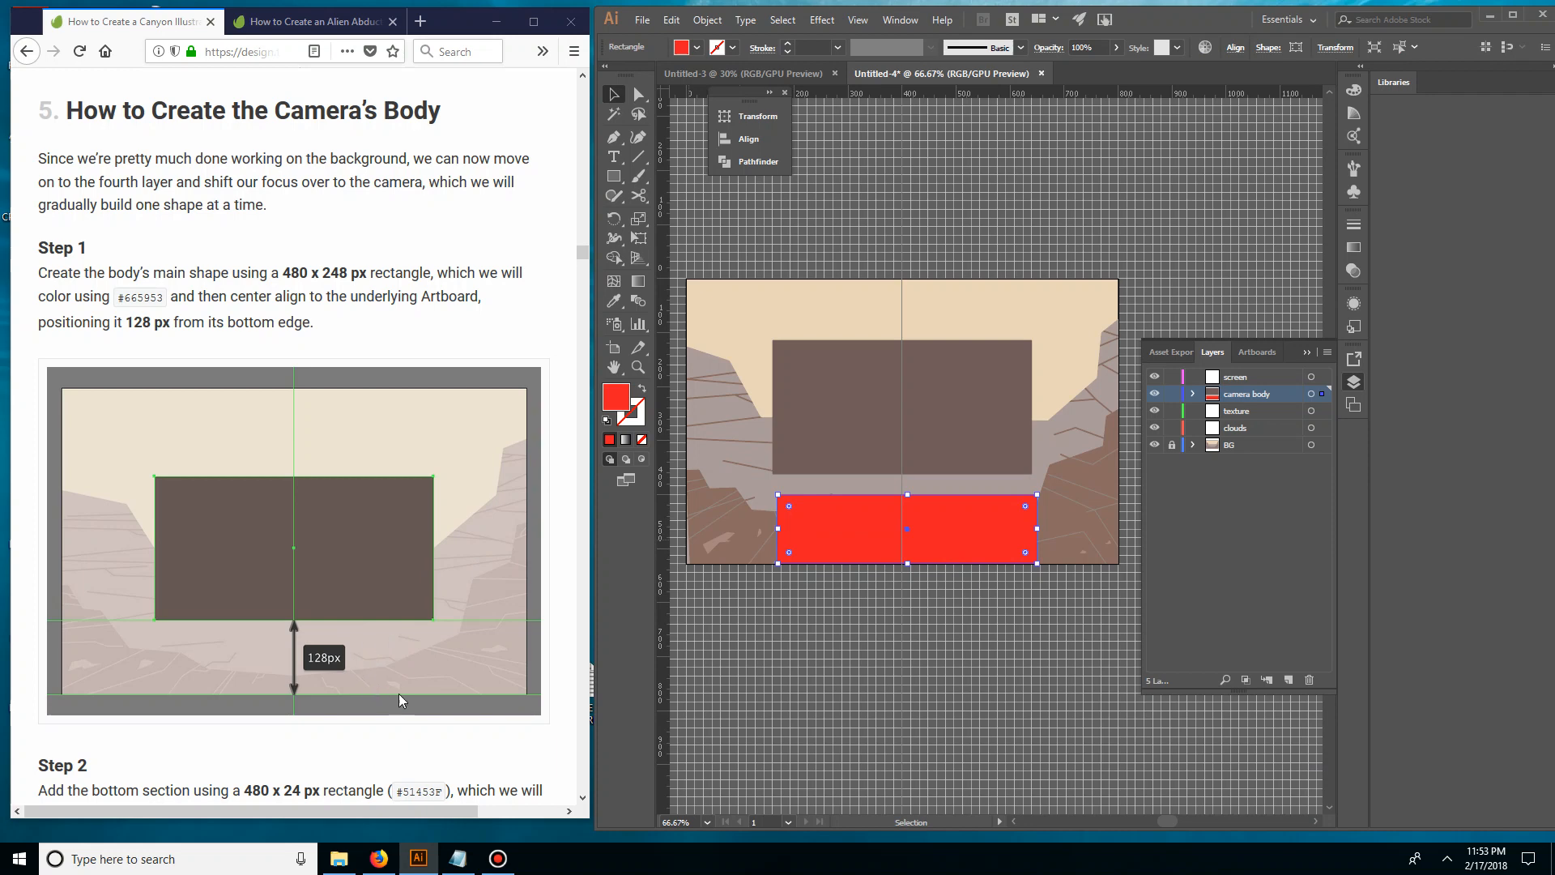
left_click(843, 602)
left_click(854, 519)
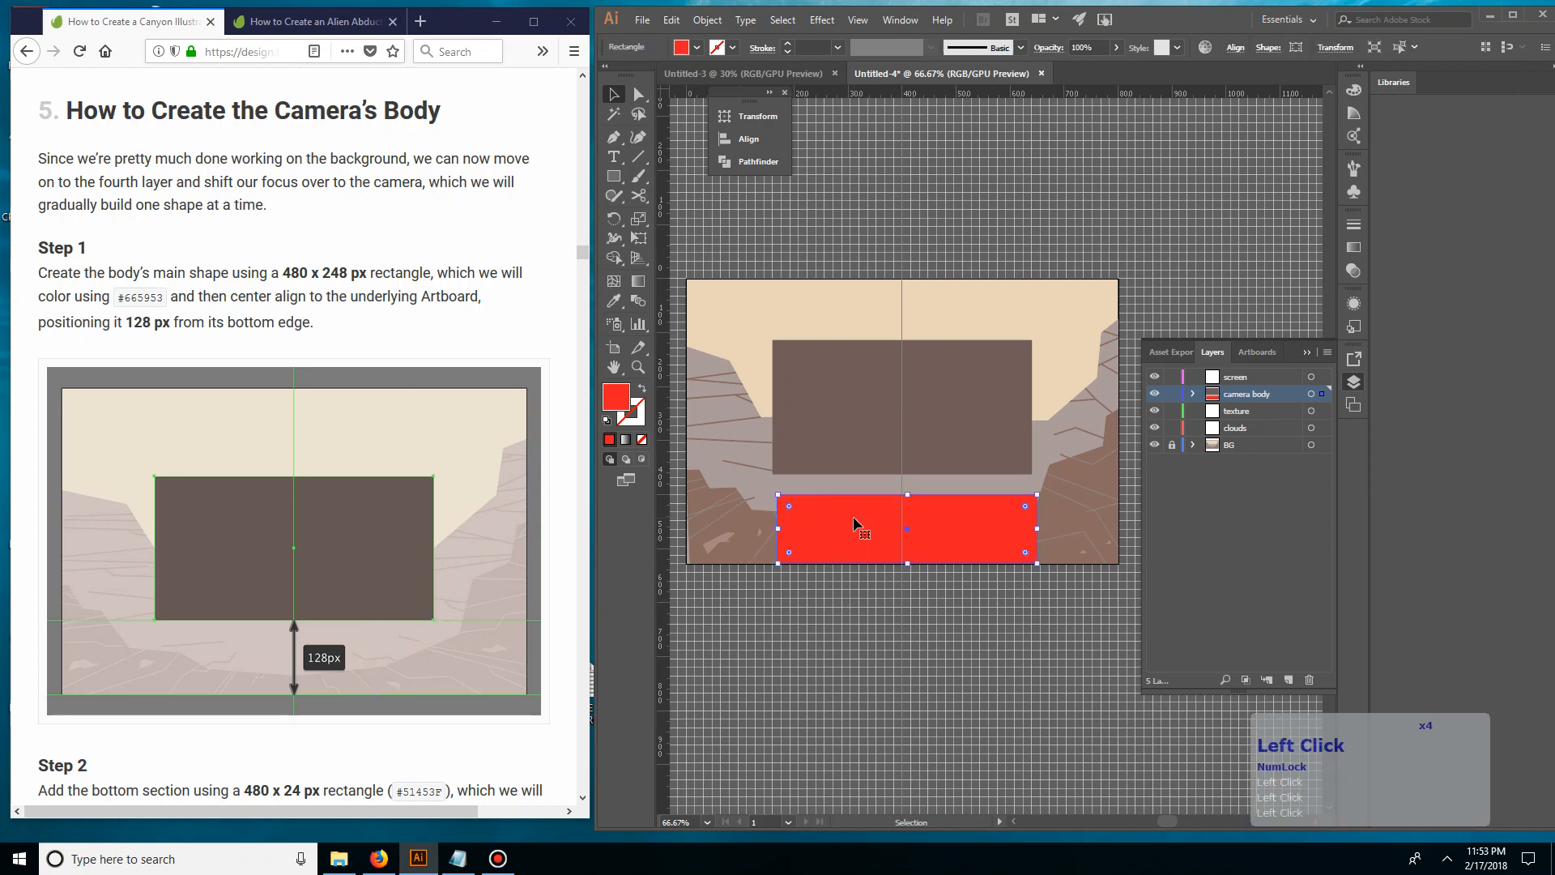
Move the camera body rectangle straight down onto the red spacer's top edge, then delete the spacer
left_click(968, 468)
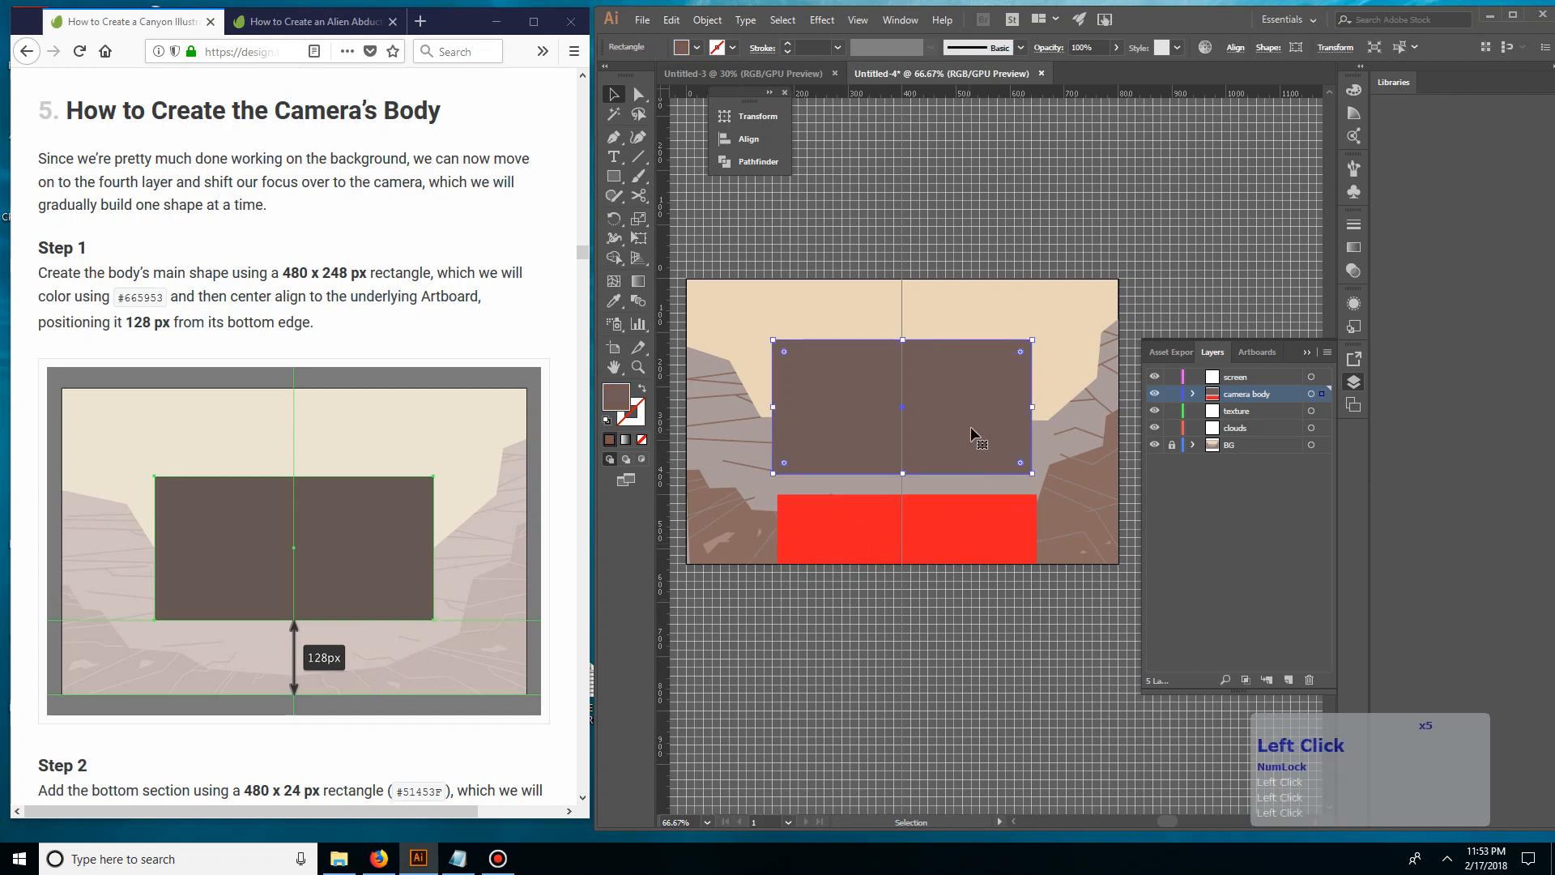
left_click_drag(966, 375, 967, 394)
double_click(994, 550)
key("Delete")
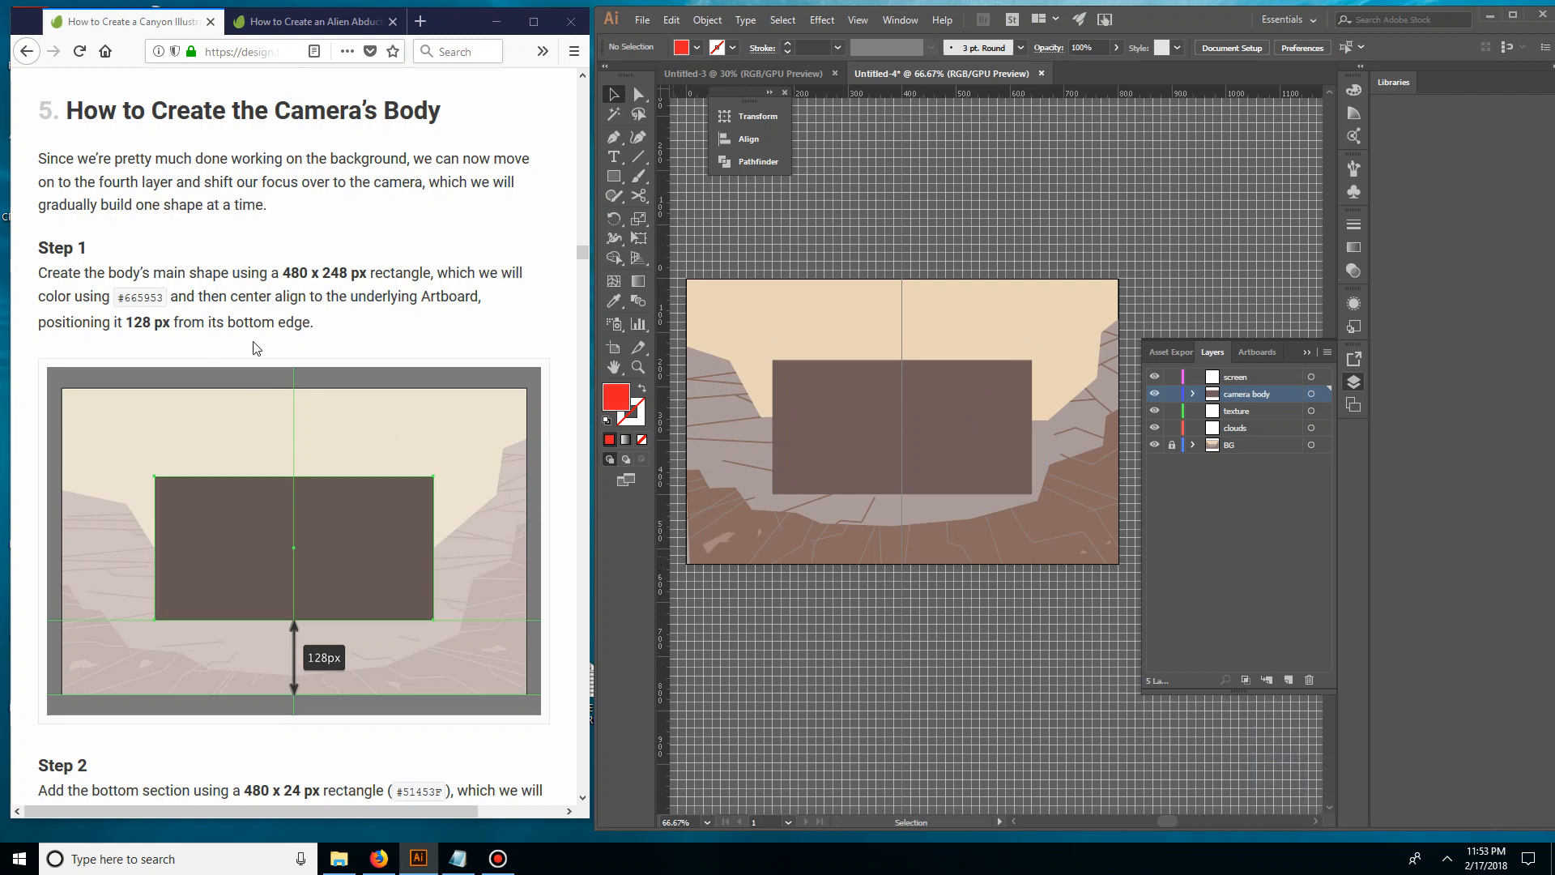
Create a 480 x 24 px rectangle over the camera body for its bottom section
scroll(327, 356, "down", 2)
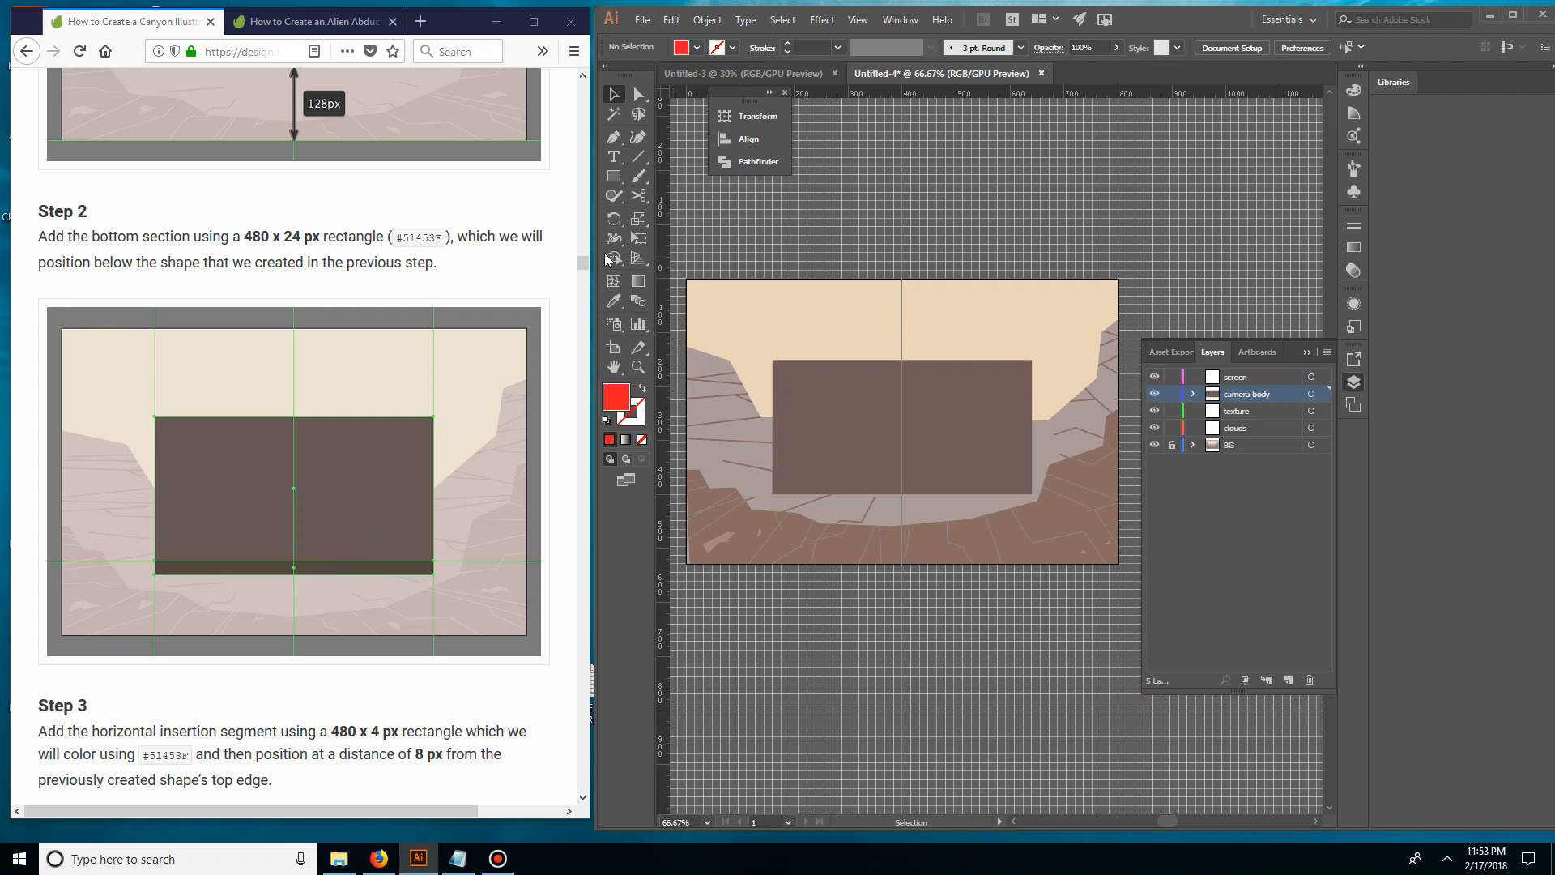
left_click(612, 176)
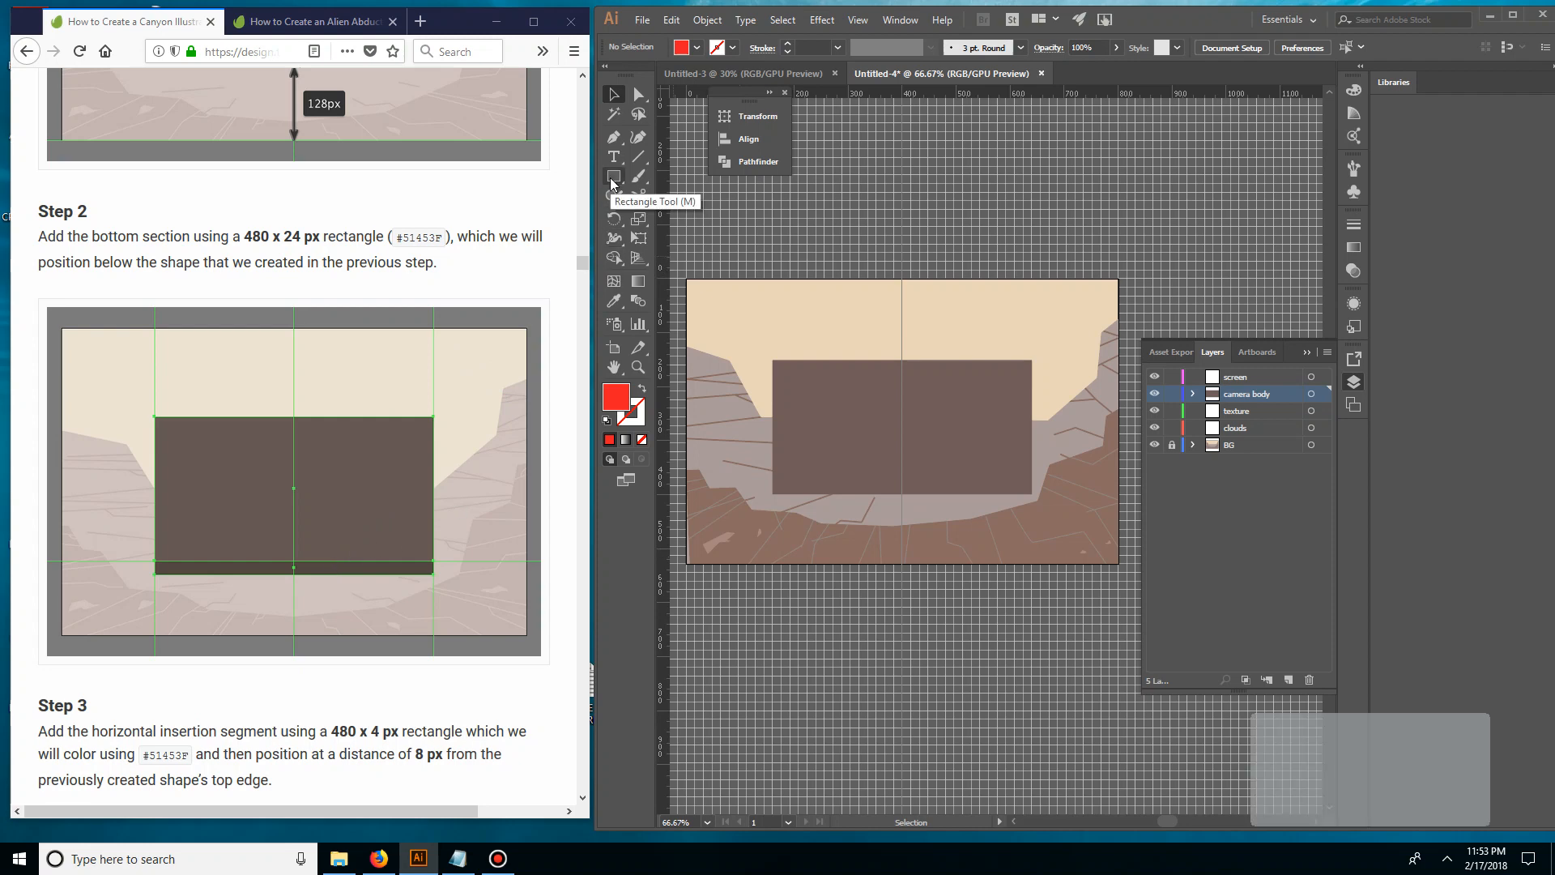
left_click(776, 447)
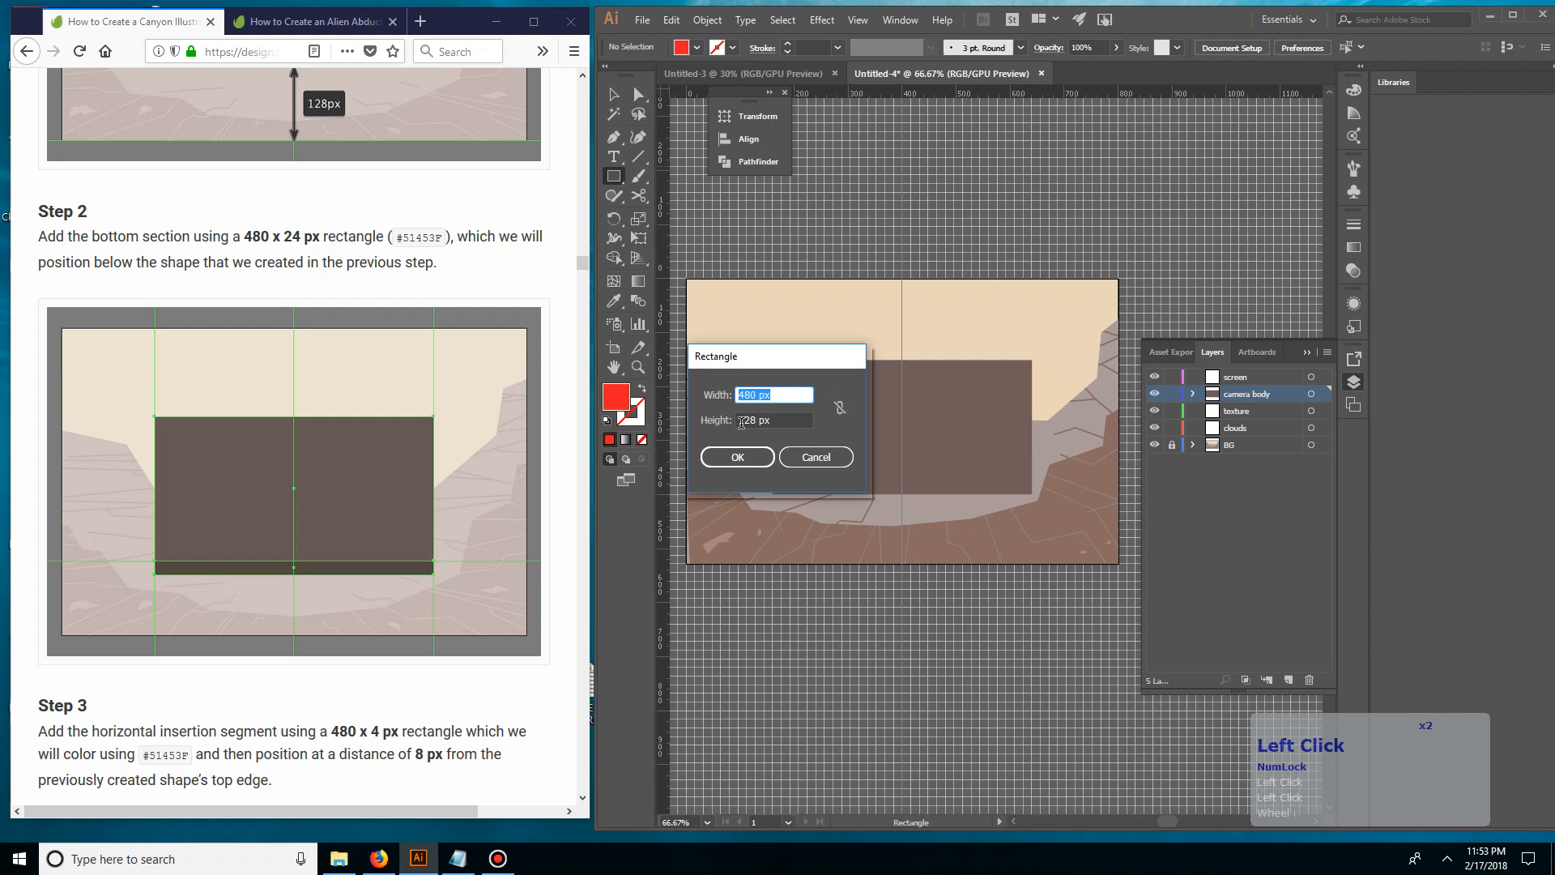
key("Tab")
type("24")
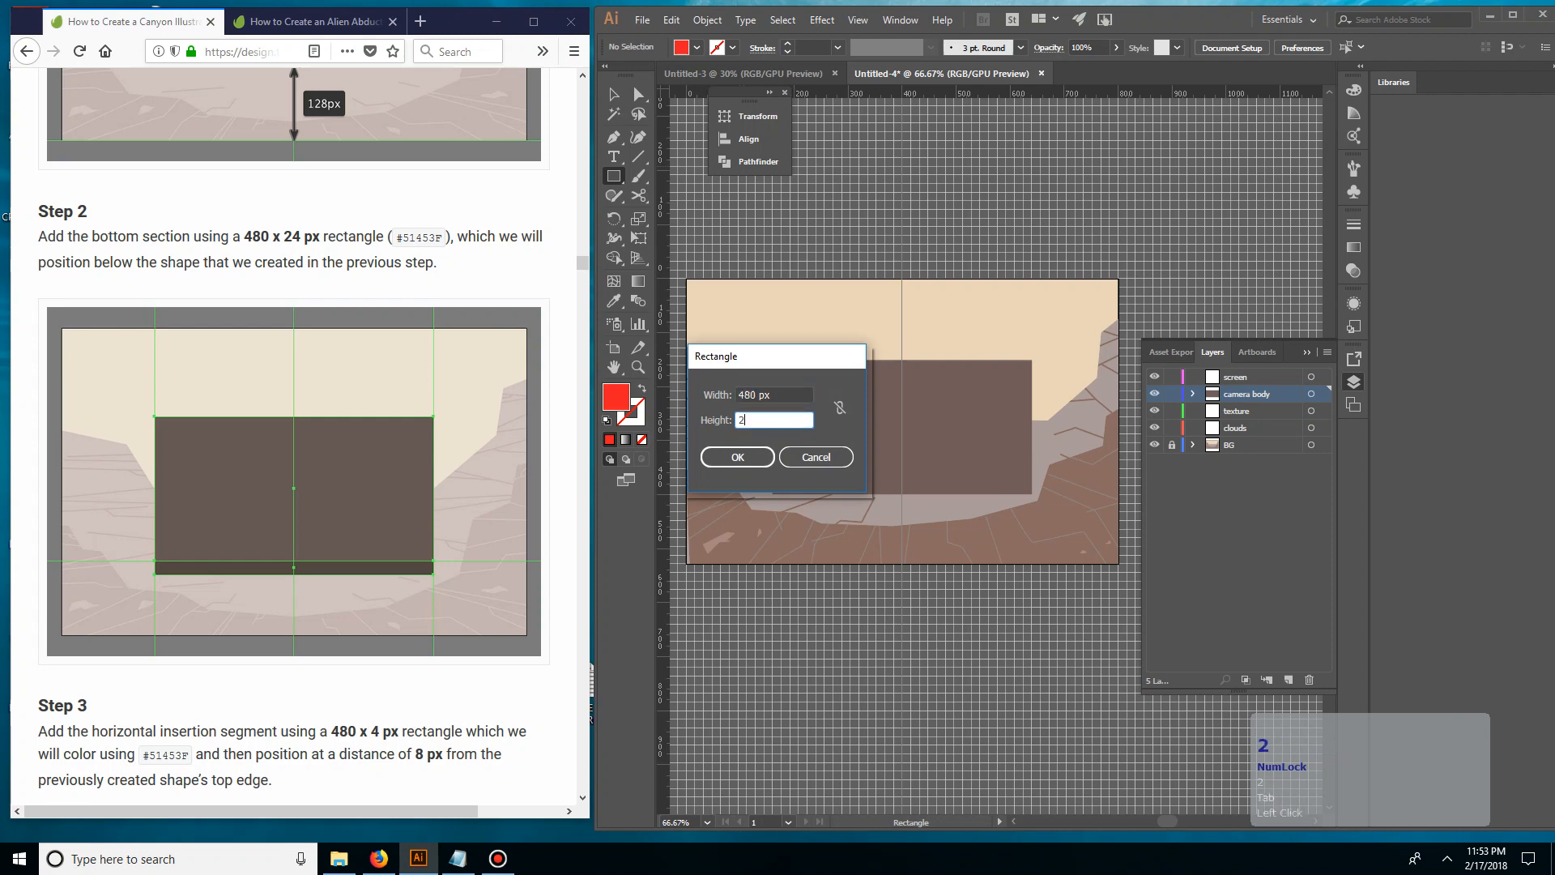
left_click(737, 457)
key("v")
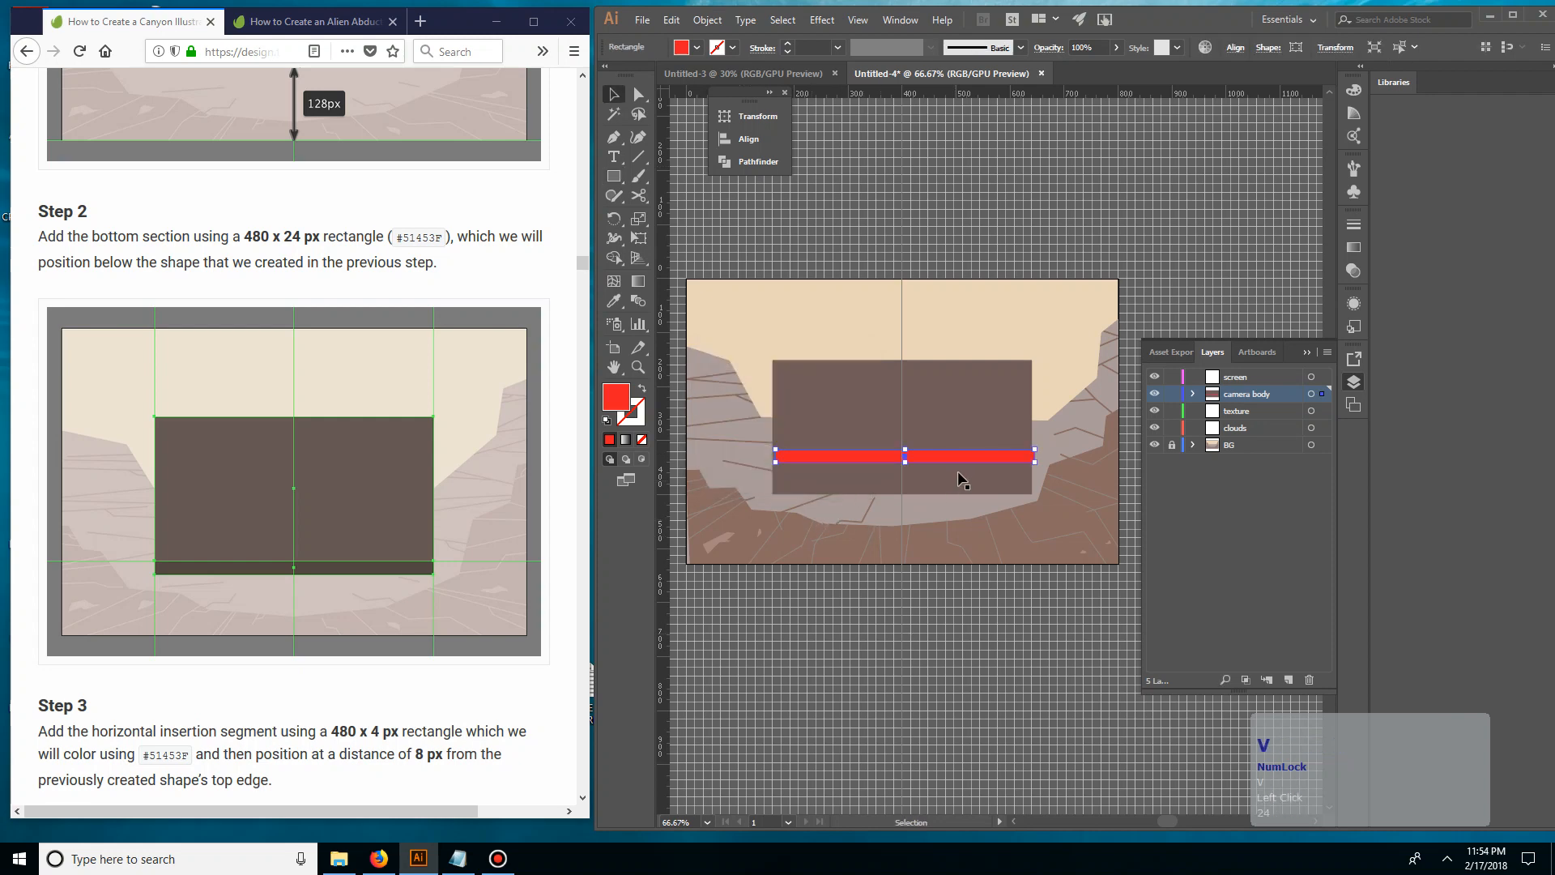
Move the red 480 x 24 px strip flush with the bottom and side edges of the camera body rectangle
left_click(921, 573)
left_click_drag(958, 456, 951, 476)
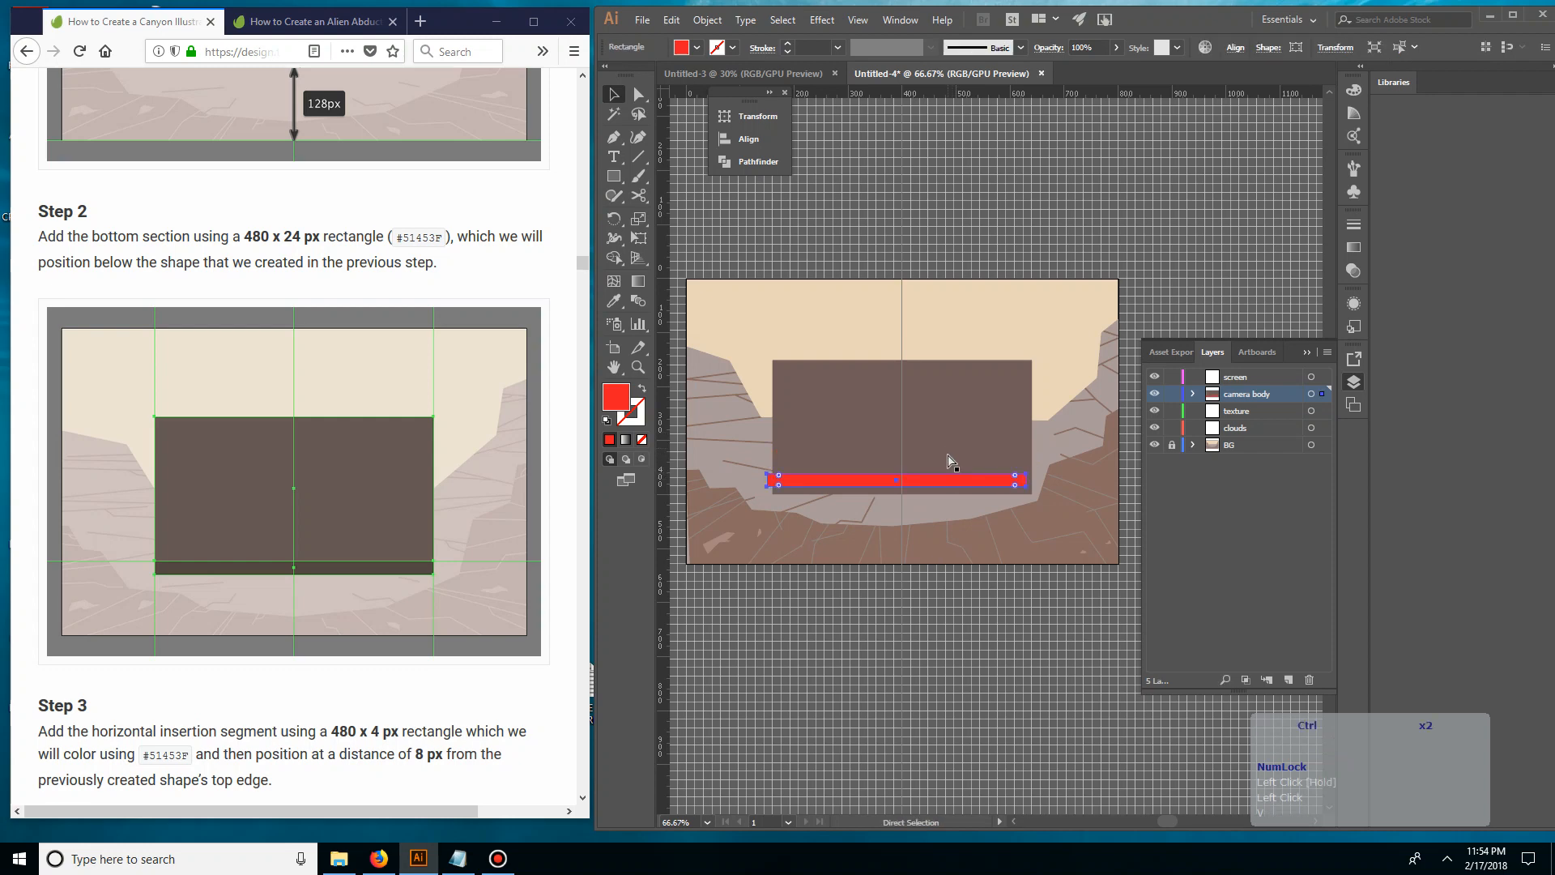
key("ctrl+=")
key("ctrl+=")
key("ctrl+=")
key("ctrl+=")
left_click_drag(809, 348, 1134, 336)
left_click_drag(818, 441, 839, 470)
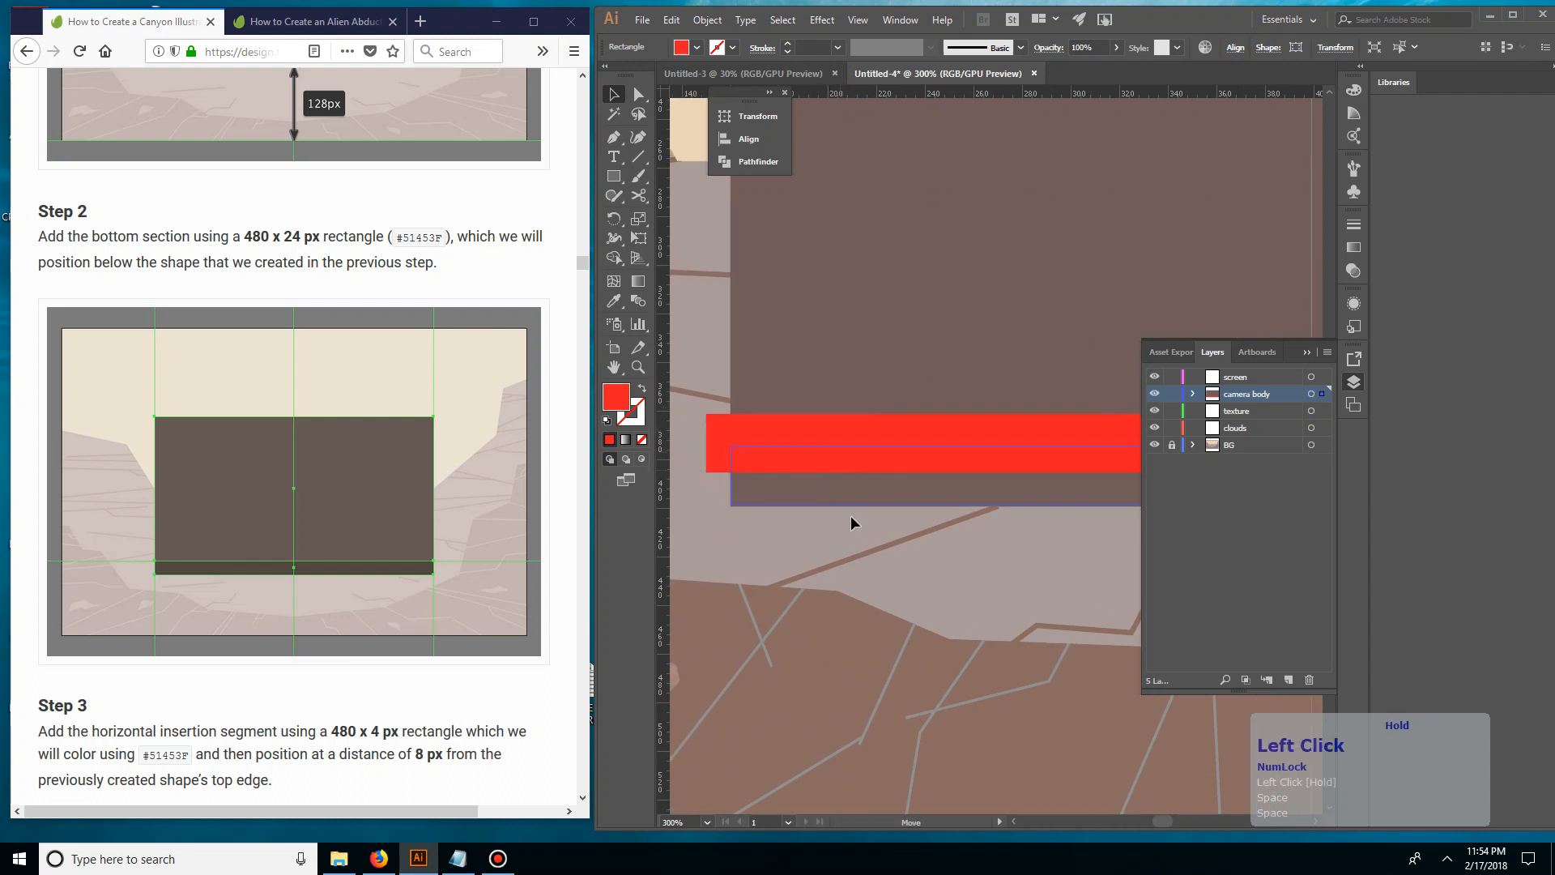
left_click(862, 580)
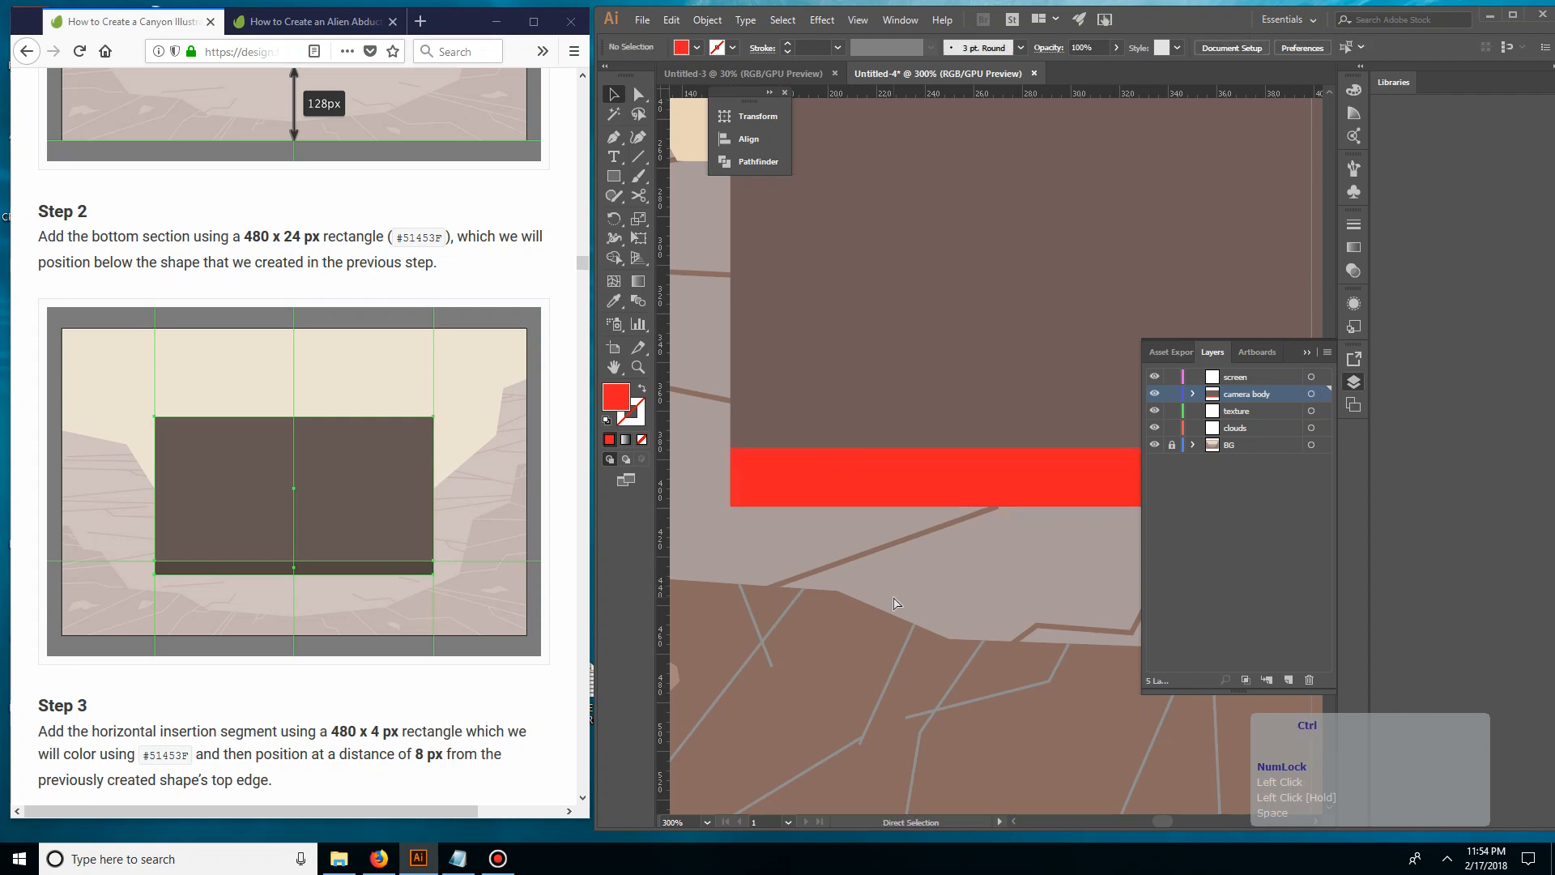
Add a horizontal guide along the top edge of the red bottom strip
key("ctrl+minus")
key("ctrl+minus")
key("ctrl+equal")
key("space")
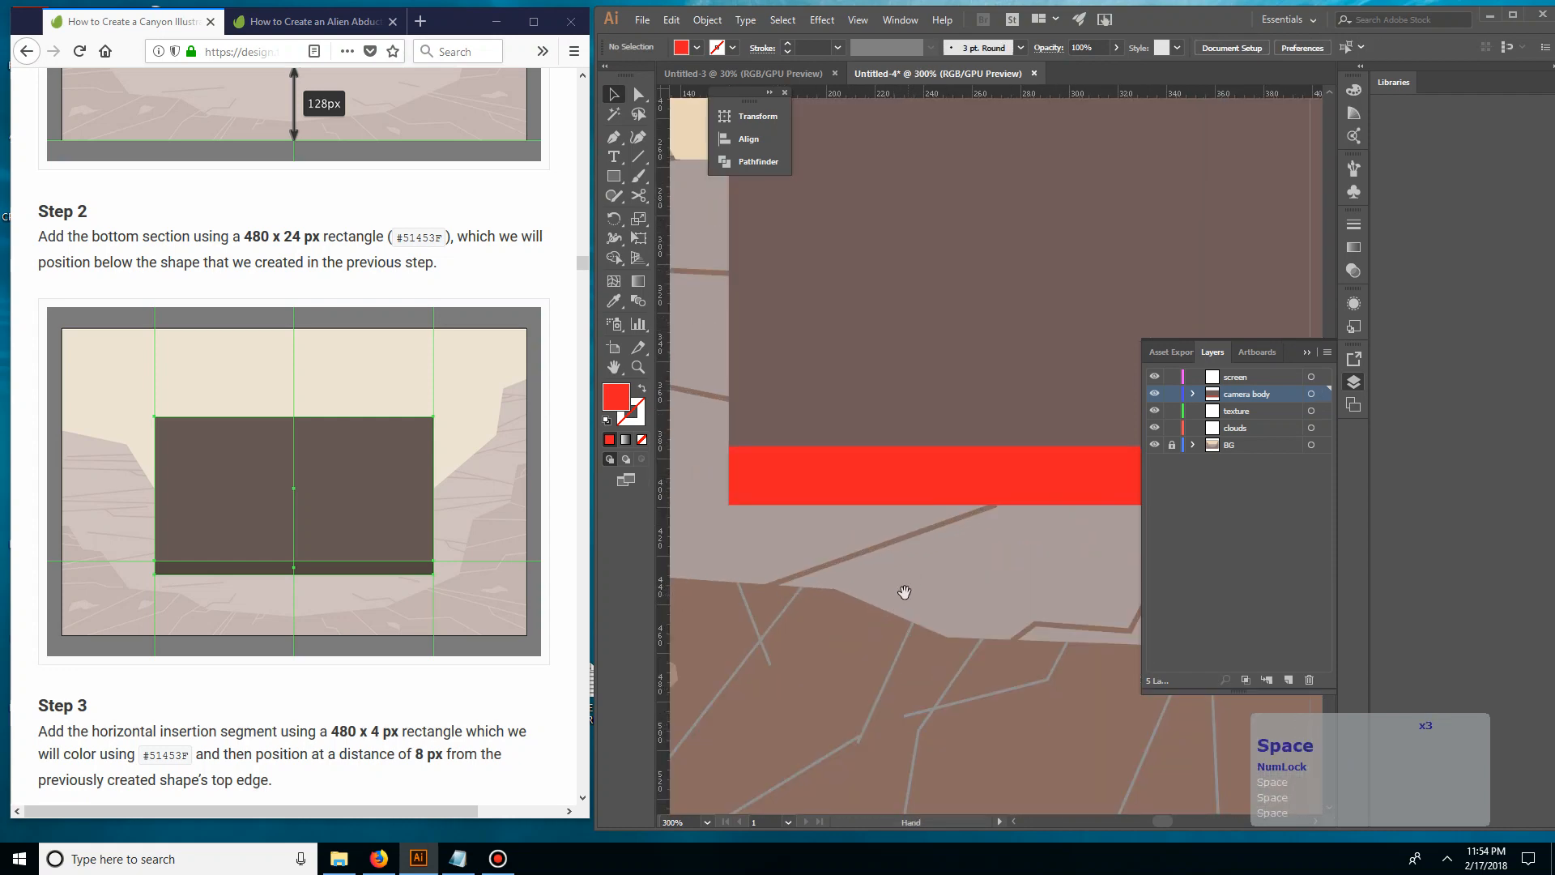
left_click_drag(906, 590, 638, 603)
key("space")
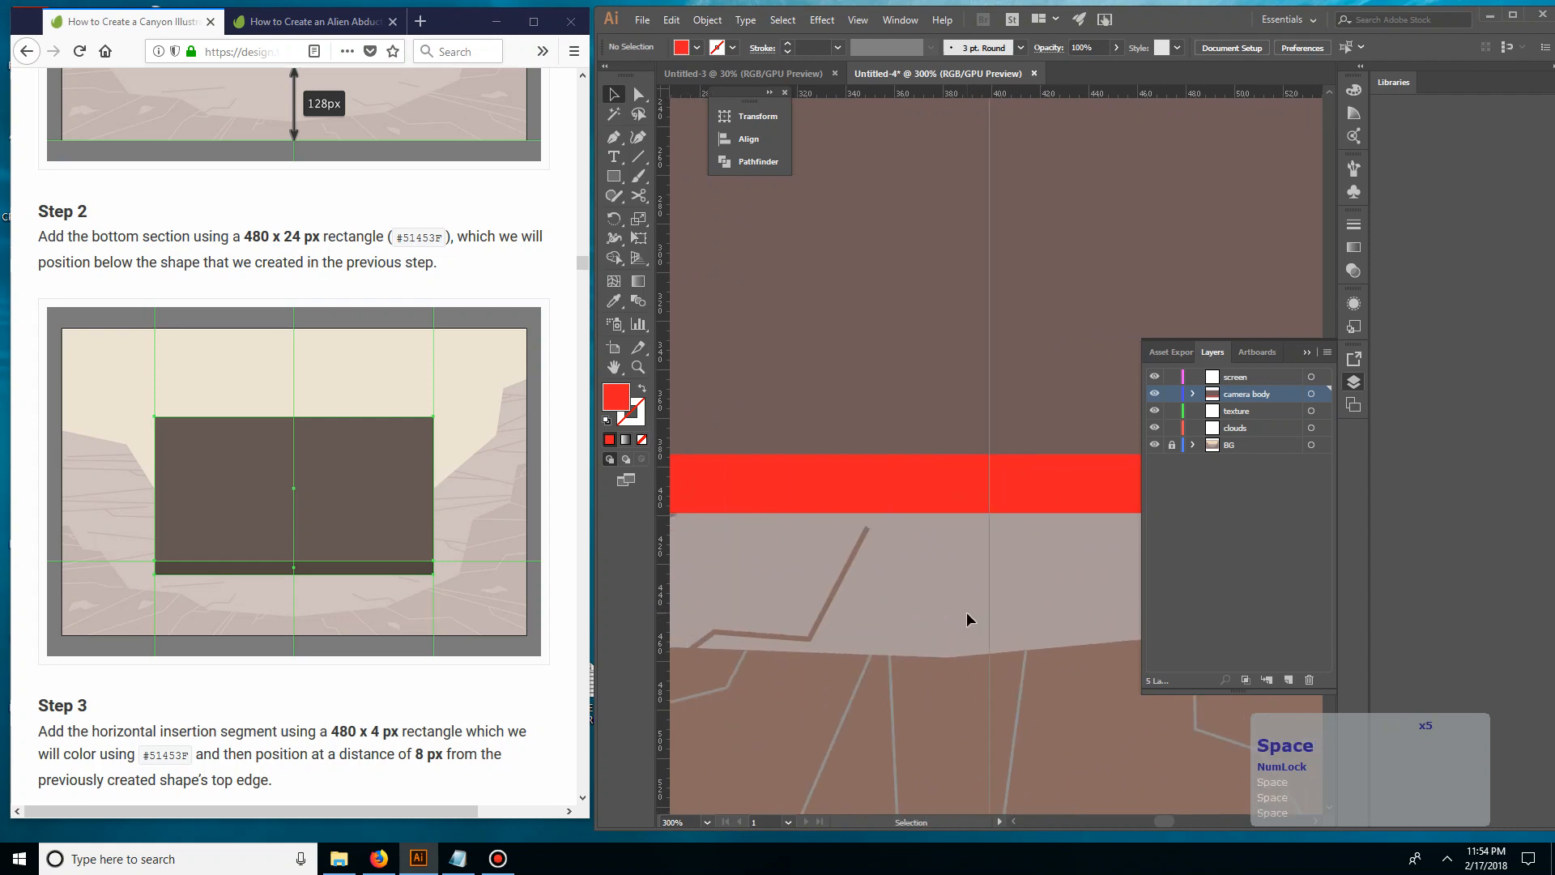
key("ctrl+minus")
key("ctrl+minus")
key("space")
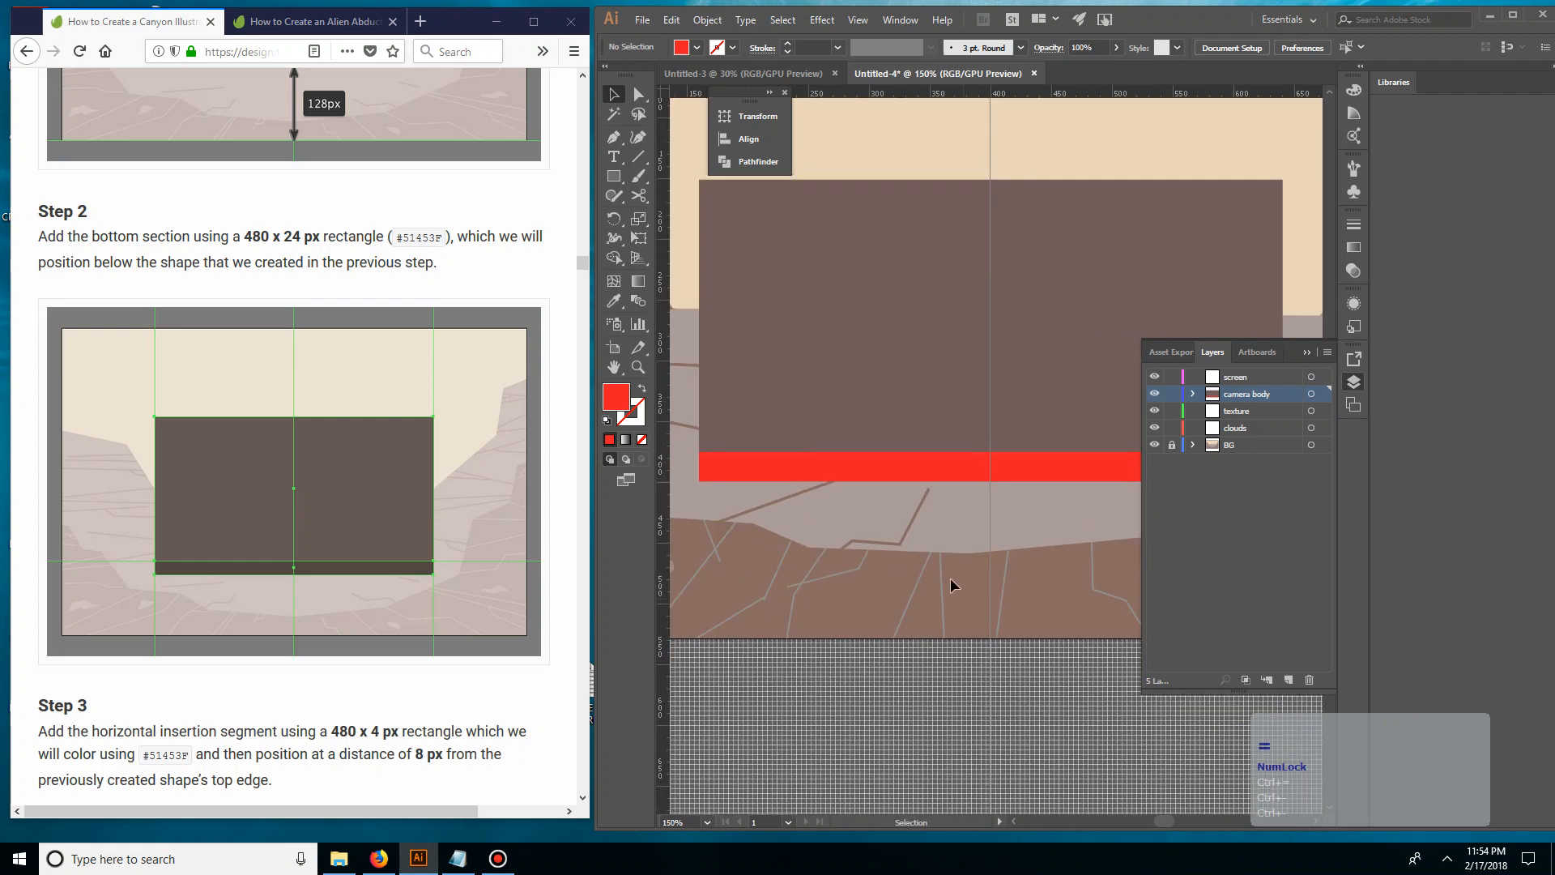
left_click_drag(952, 579, 823, 672)
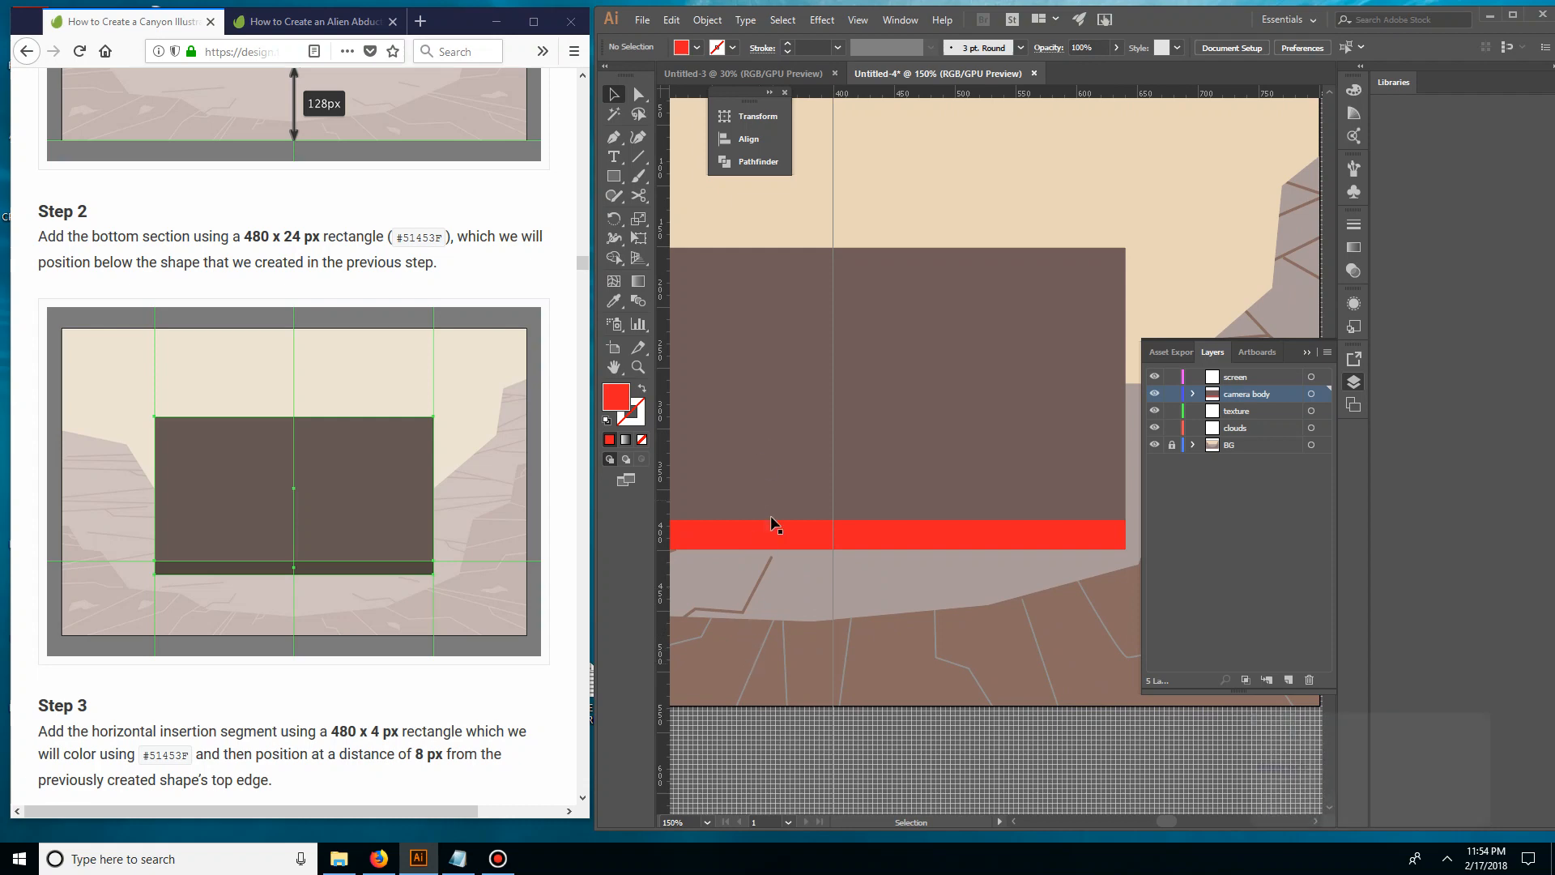
left_click(931, 541)
left_click_drag(1181, 95, 1129, 521)
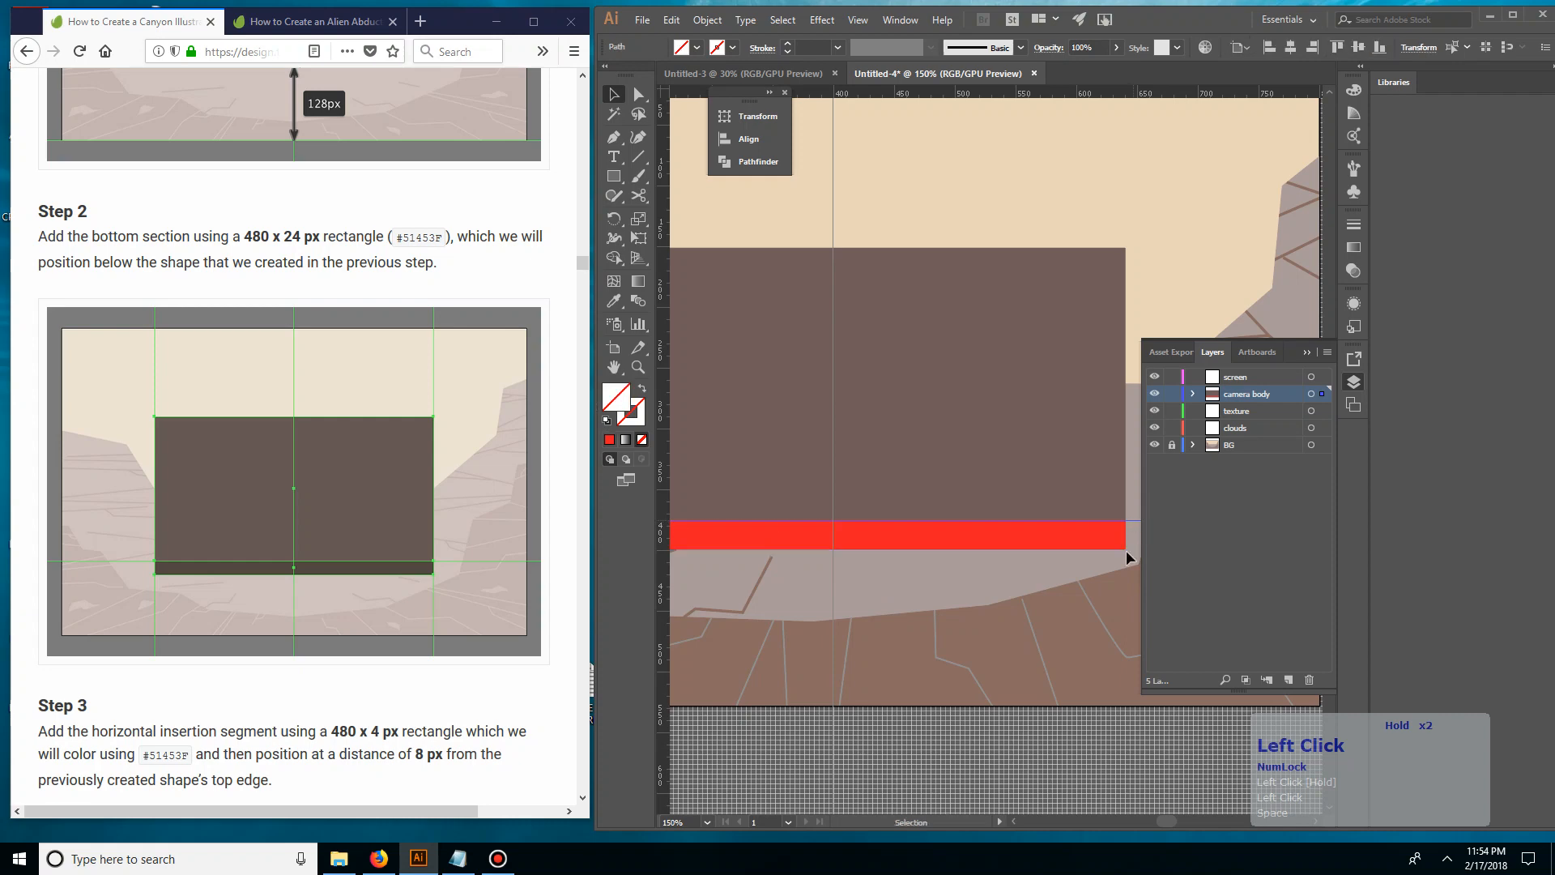
left_click(856, 543)
Check the tutorial's guide layout and add a vertical guide along the camera body's left edge
left_click(340, 575)
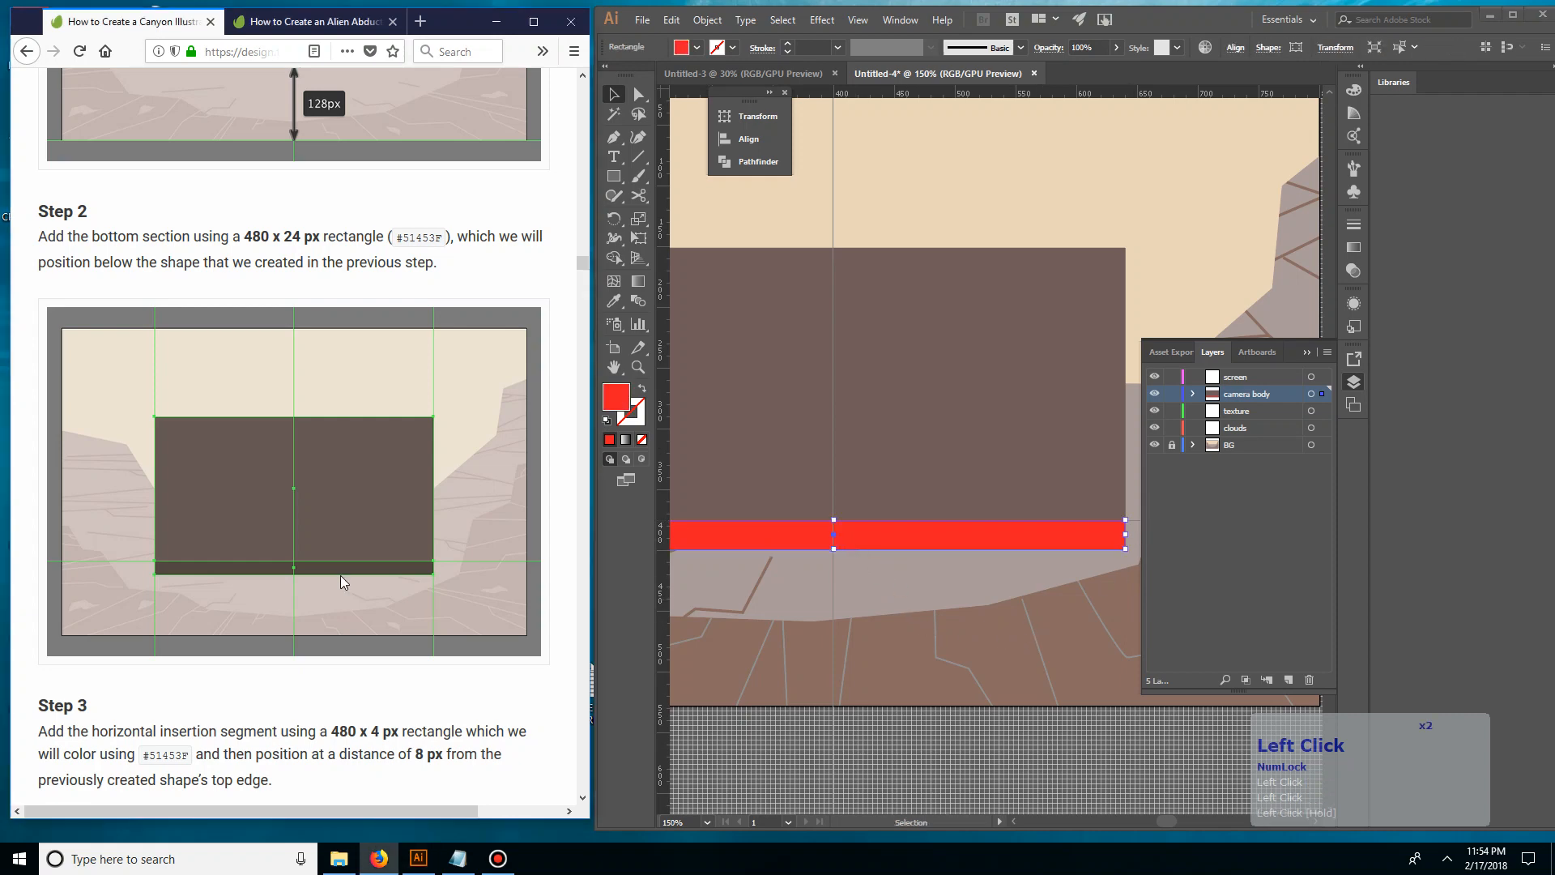
key("space")
scroll(336, 471, "up", 8)
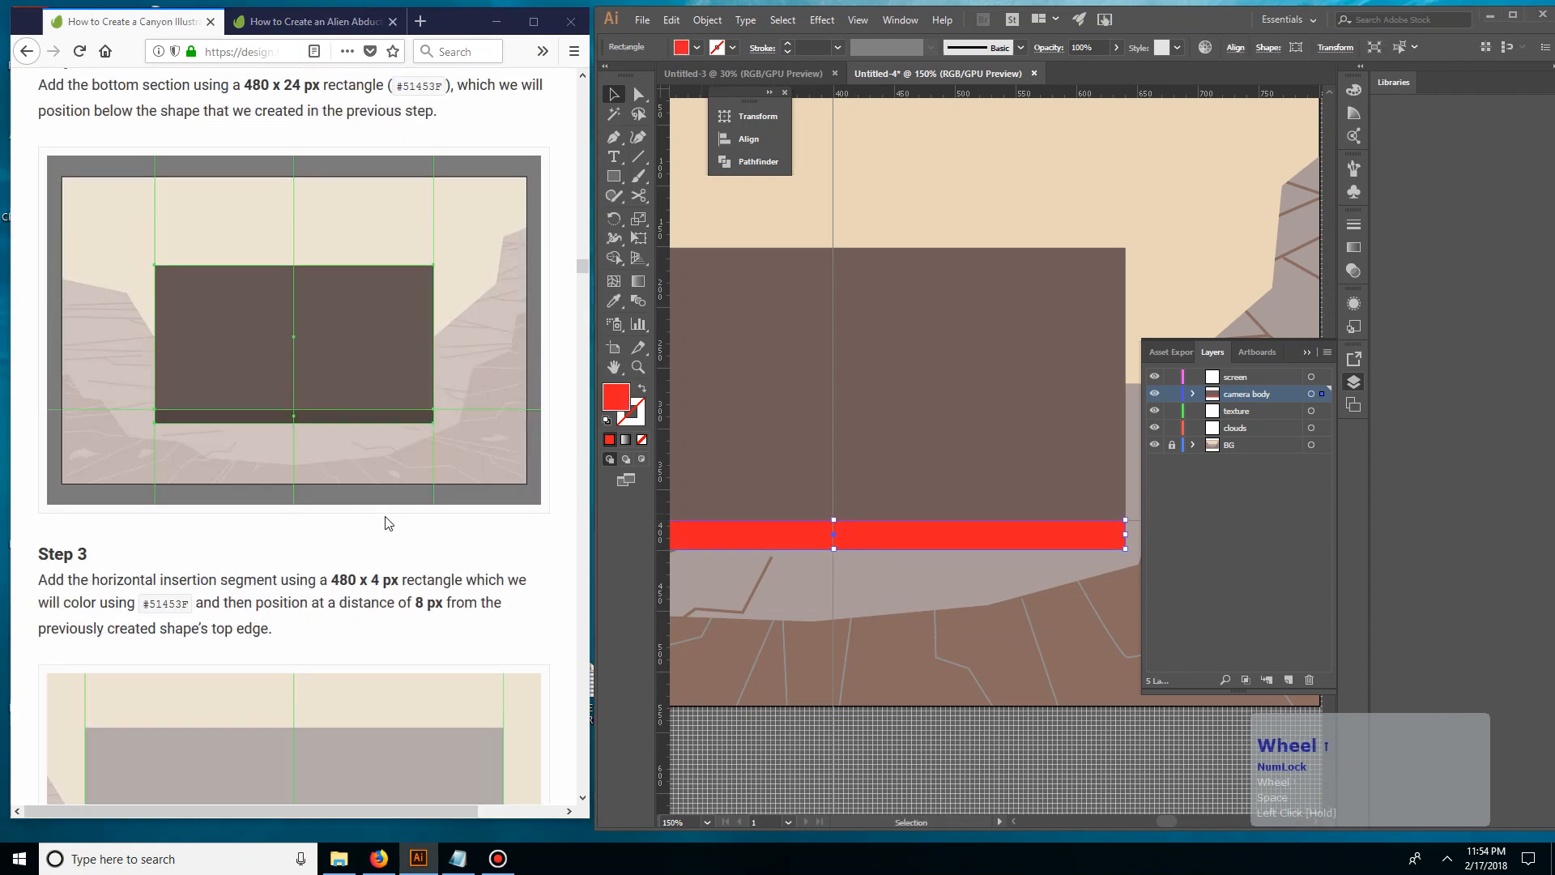
left_click(852, 590)
left_click_drag(942, 606, 882, 611)
left_click_drag(764, 569, 859, 566)
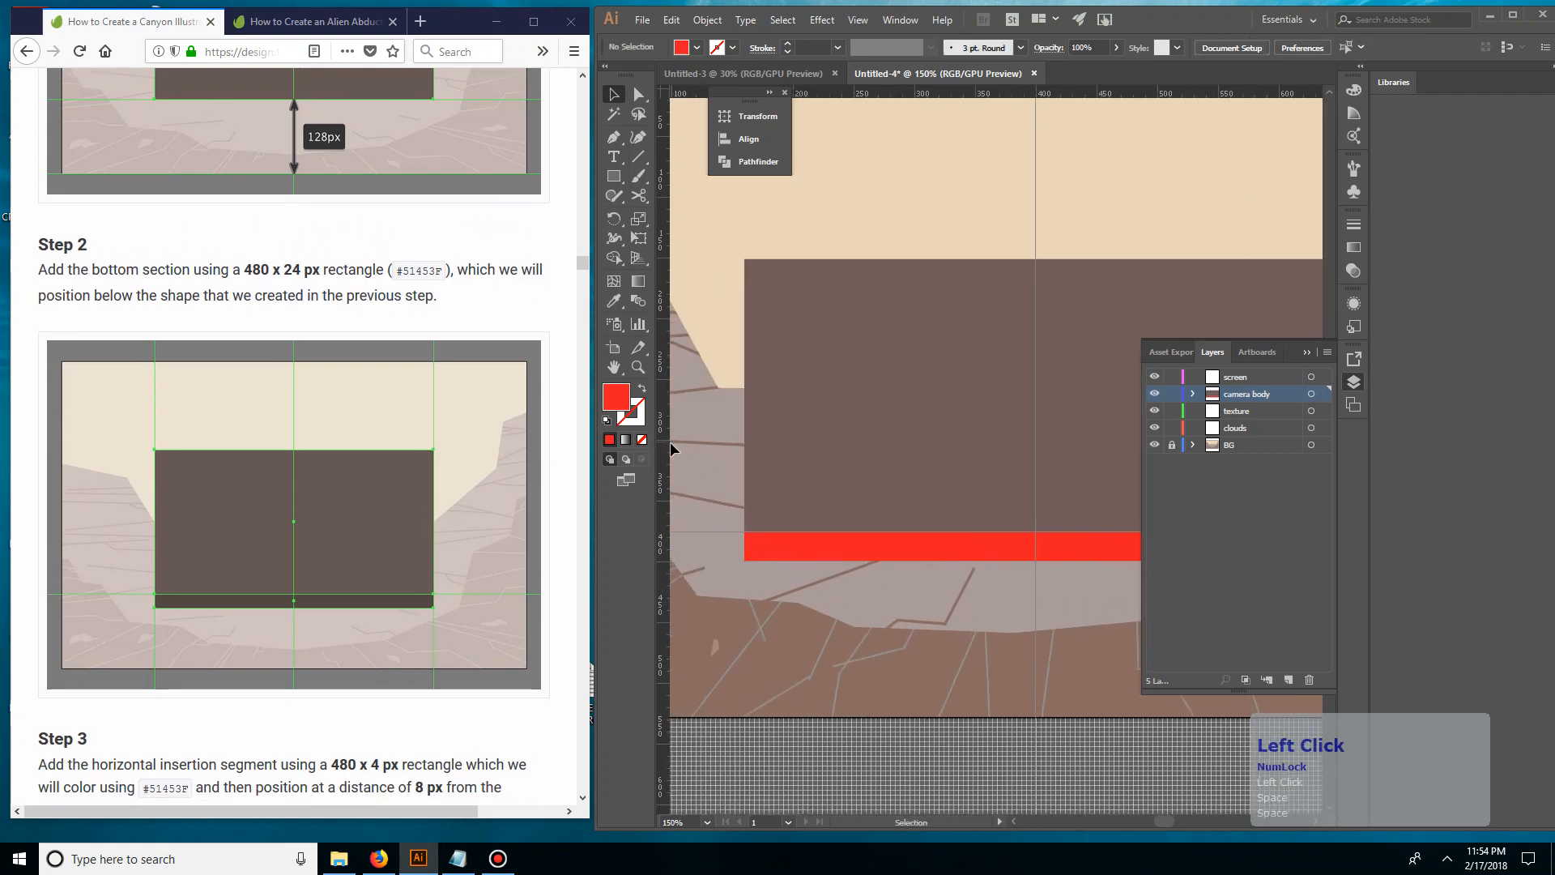
left_click_drag(669, 441, 745, 432)
Add a vertical guide along the camera body's right edge
key("space")
left_click_drag(1183, 432, 770, 430)
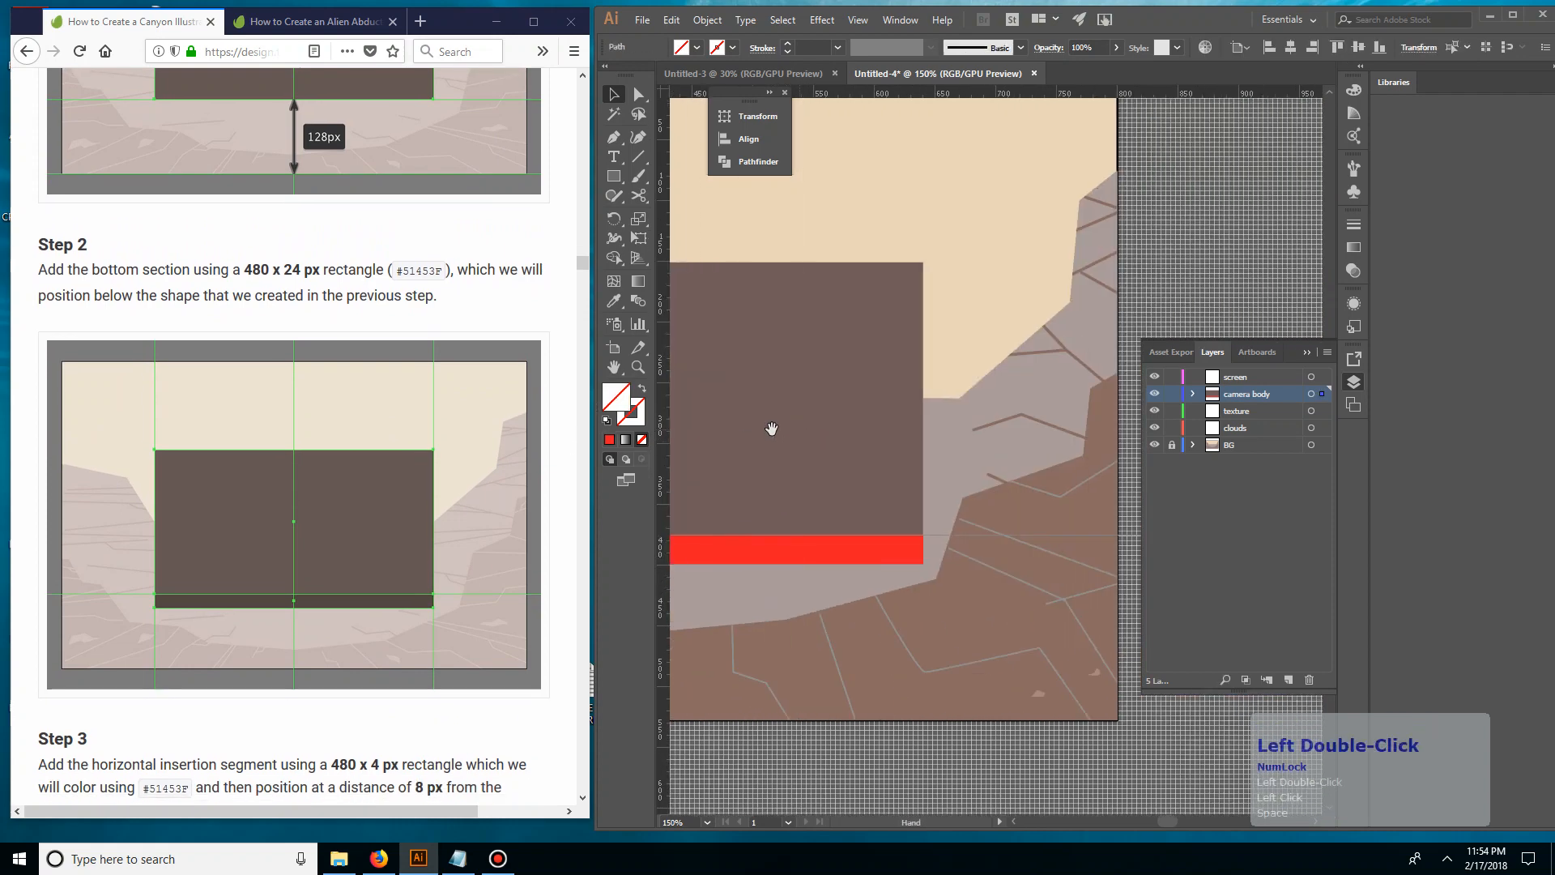
left_click_drag(932, 407, 915, 414)
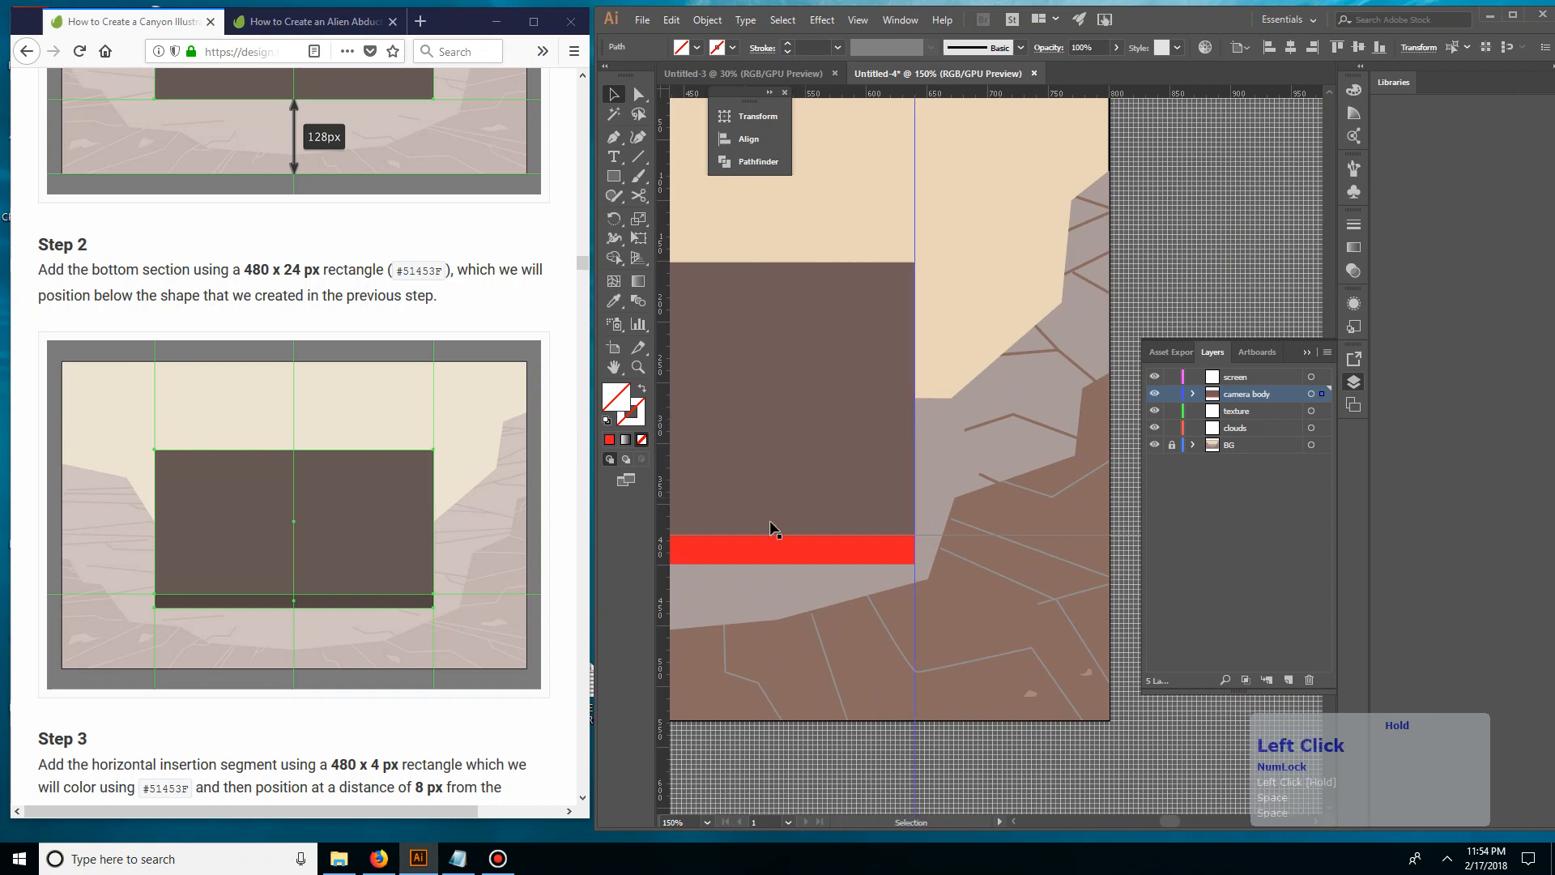
key("space")
left_click_drag(735, 548, 925, 466)
key("space")
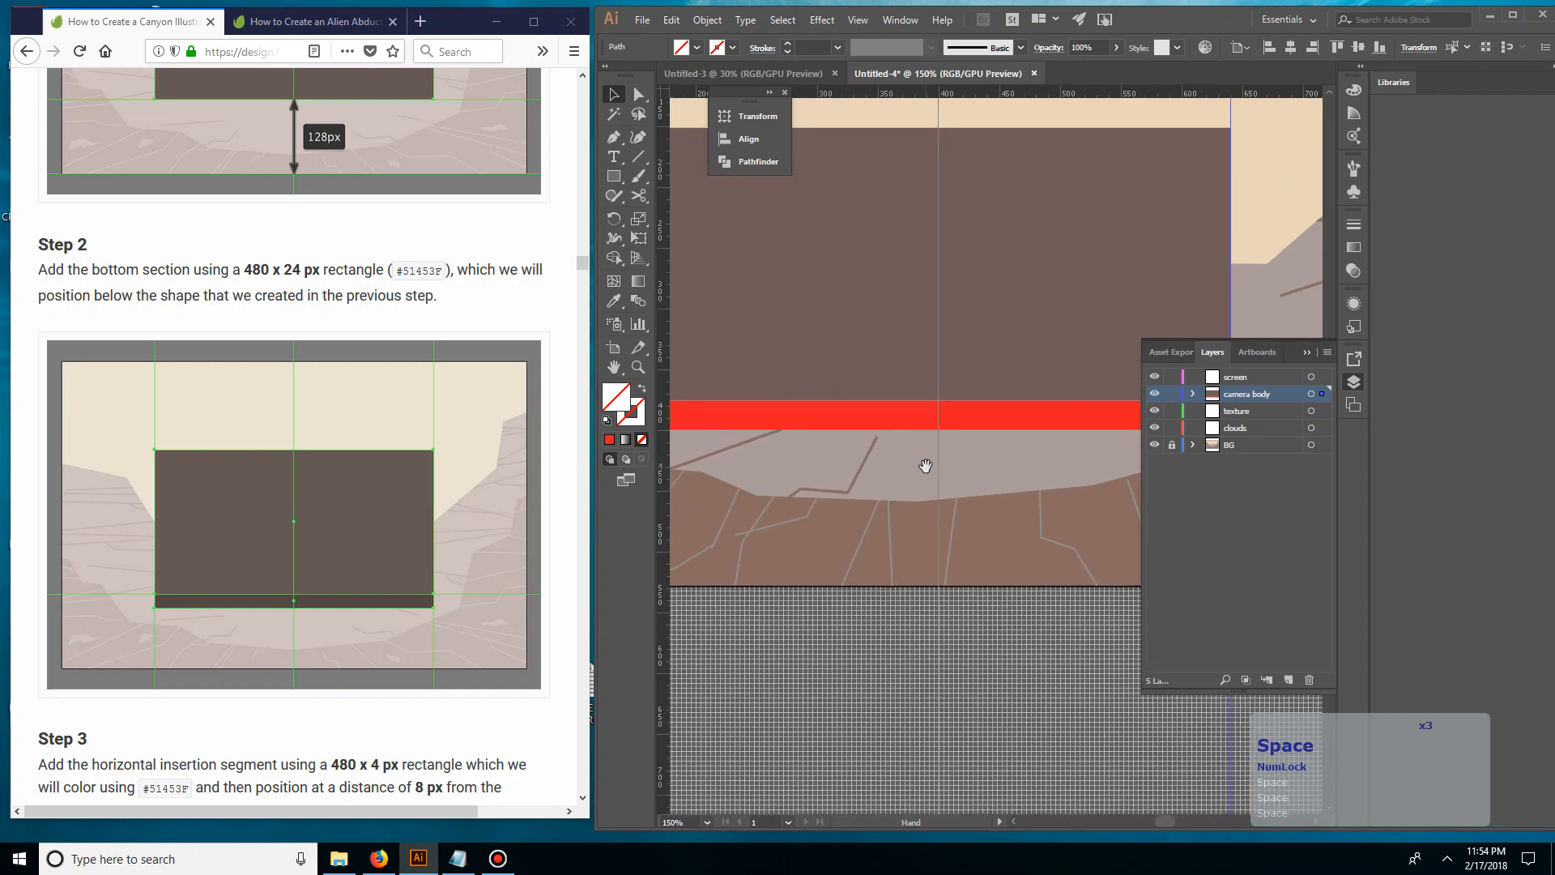
left_click_drag(799, 464, 858, 576)
Copy the hex code 51453F from the tutorial's Step 2 and fill the red bottom strip with it
double_click(421, 271)
key("ctrl+c")
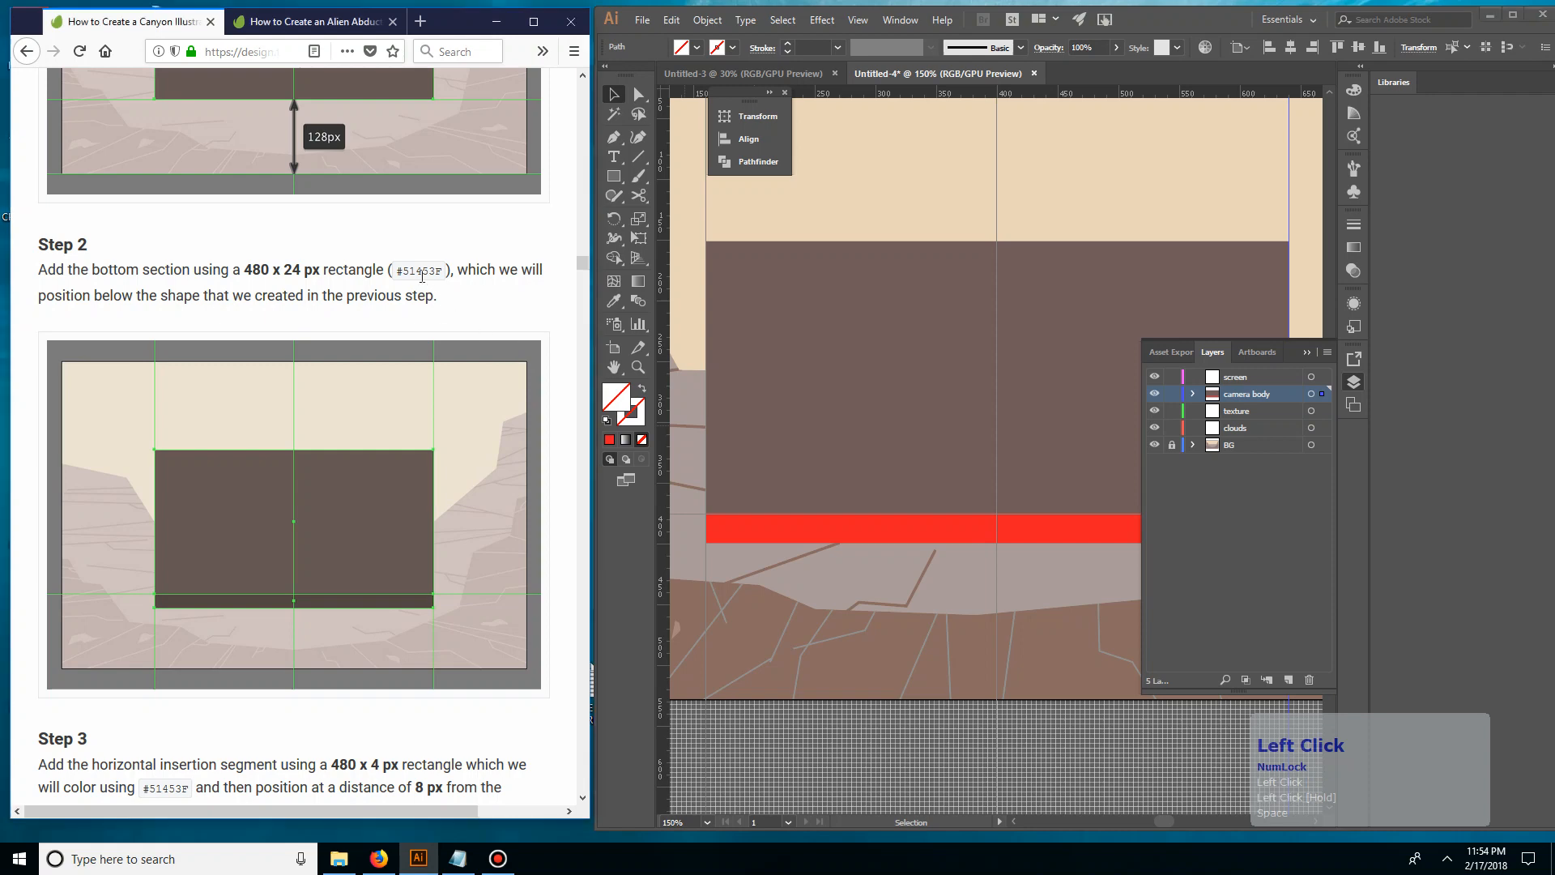
left_click(808, 521)
left_click(806, 530)
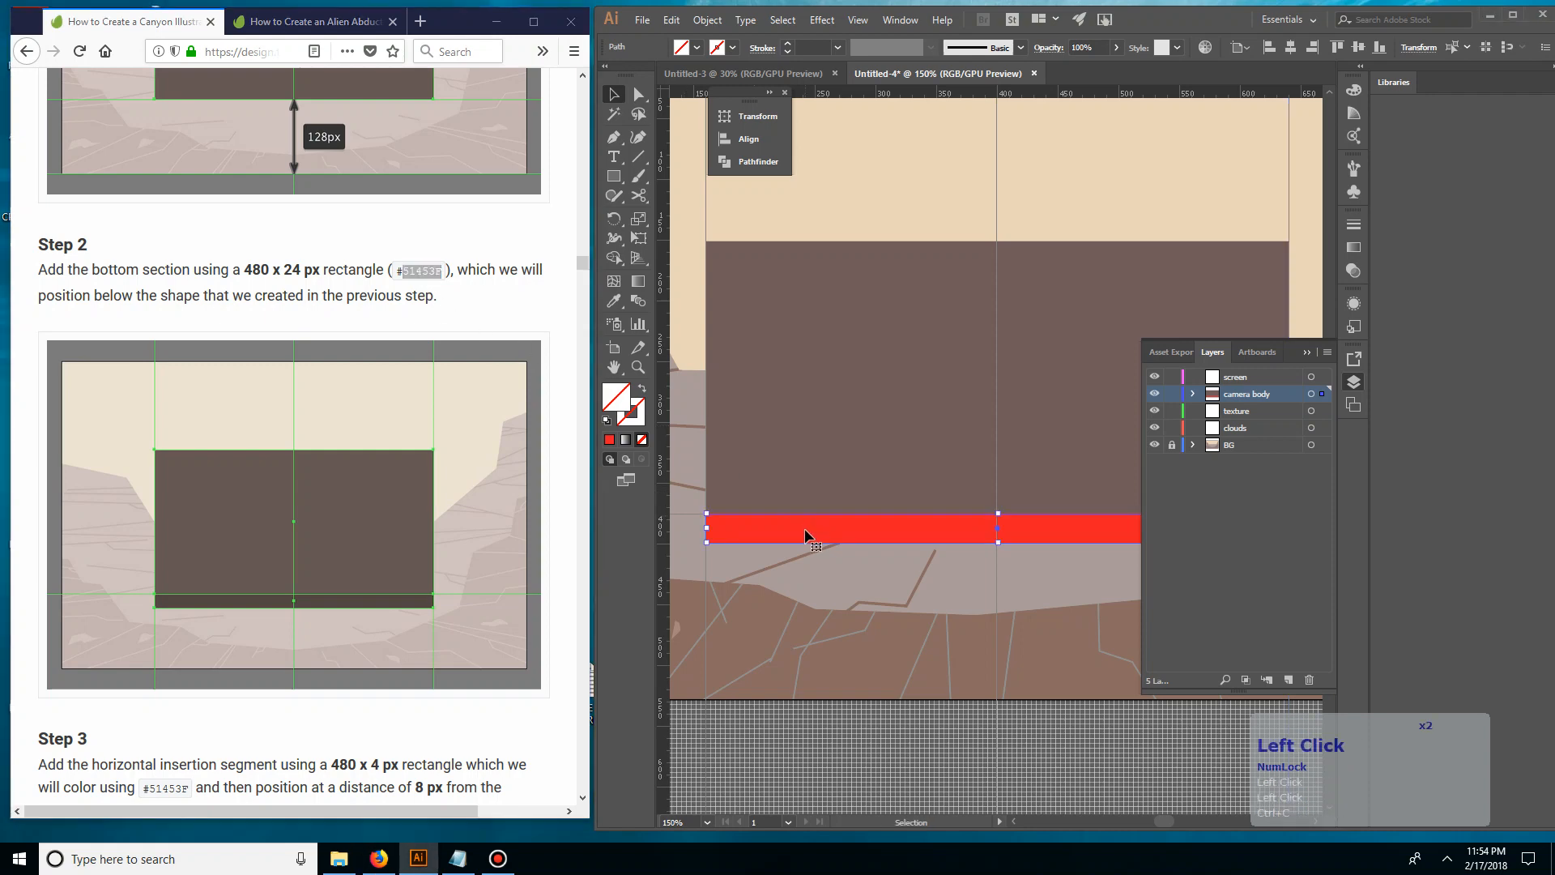
double_click(612, 410)
left_click(864, 520)
key("ctrl+v")
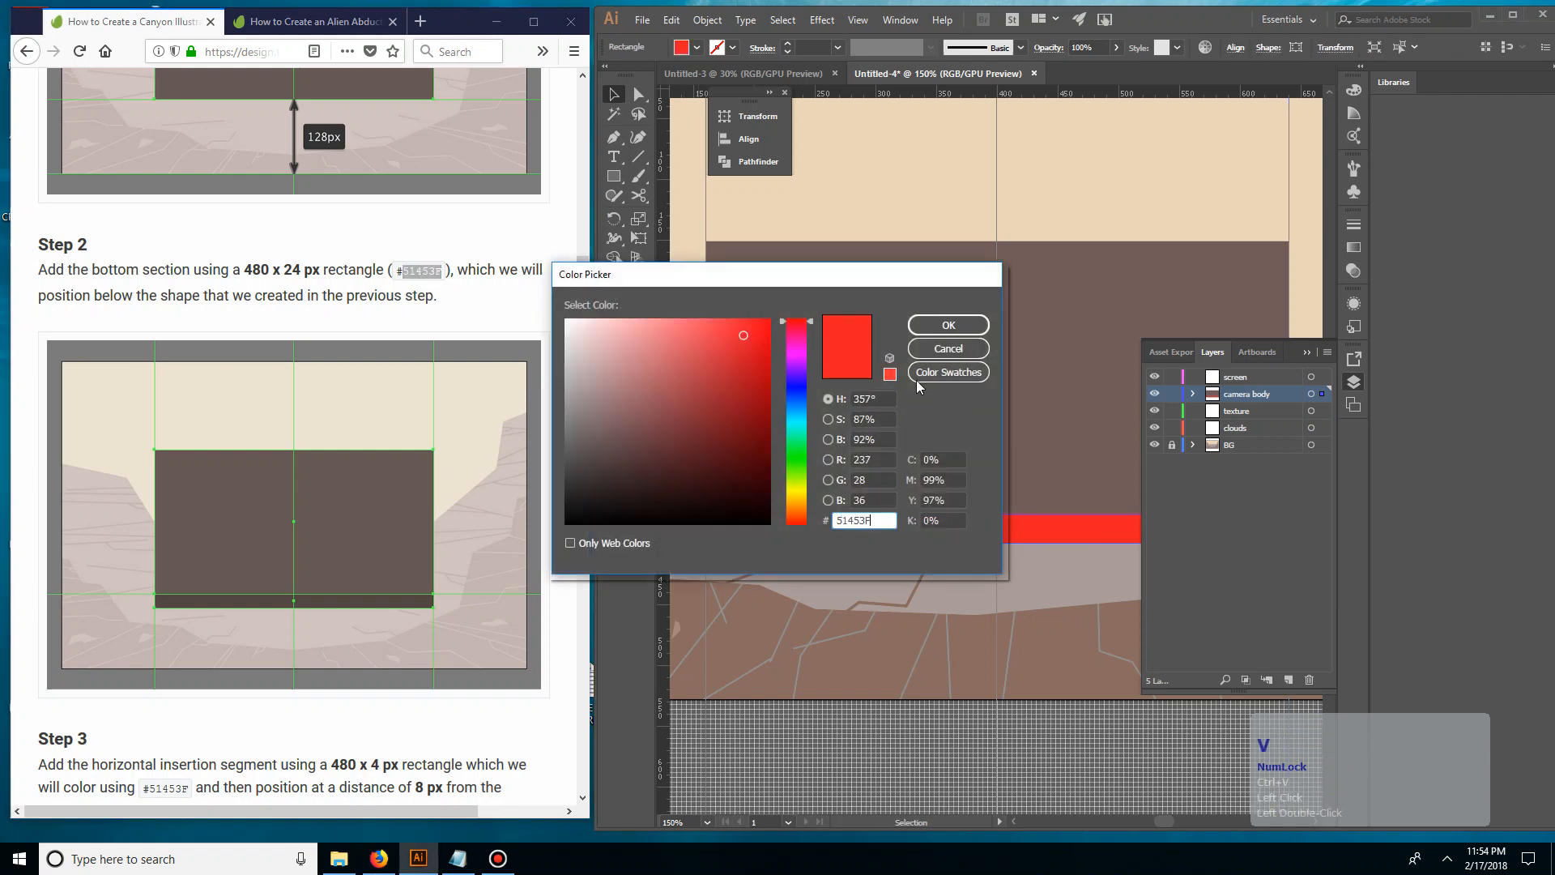
left_click(935, 325)
left_click(784, 595)
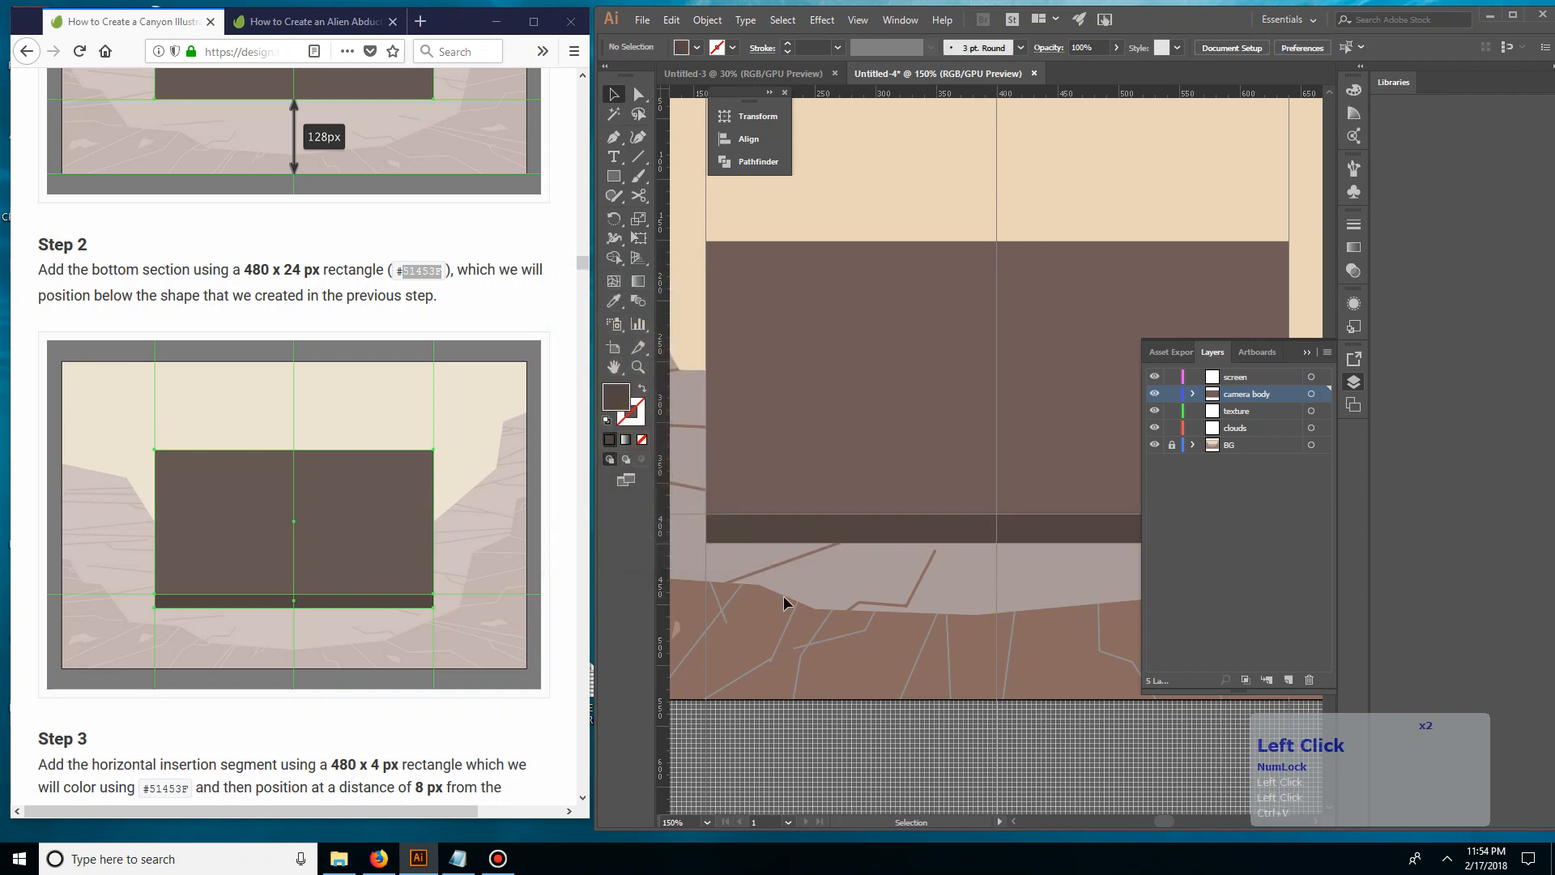
Examine the tutorial's Step 3 for the size, colour and spacing of the horizontal insertion segment
left_click(568, 533)
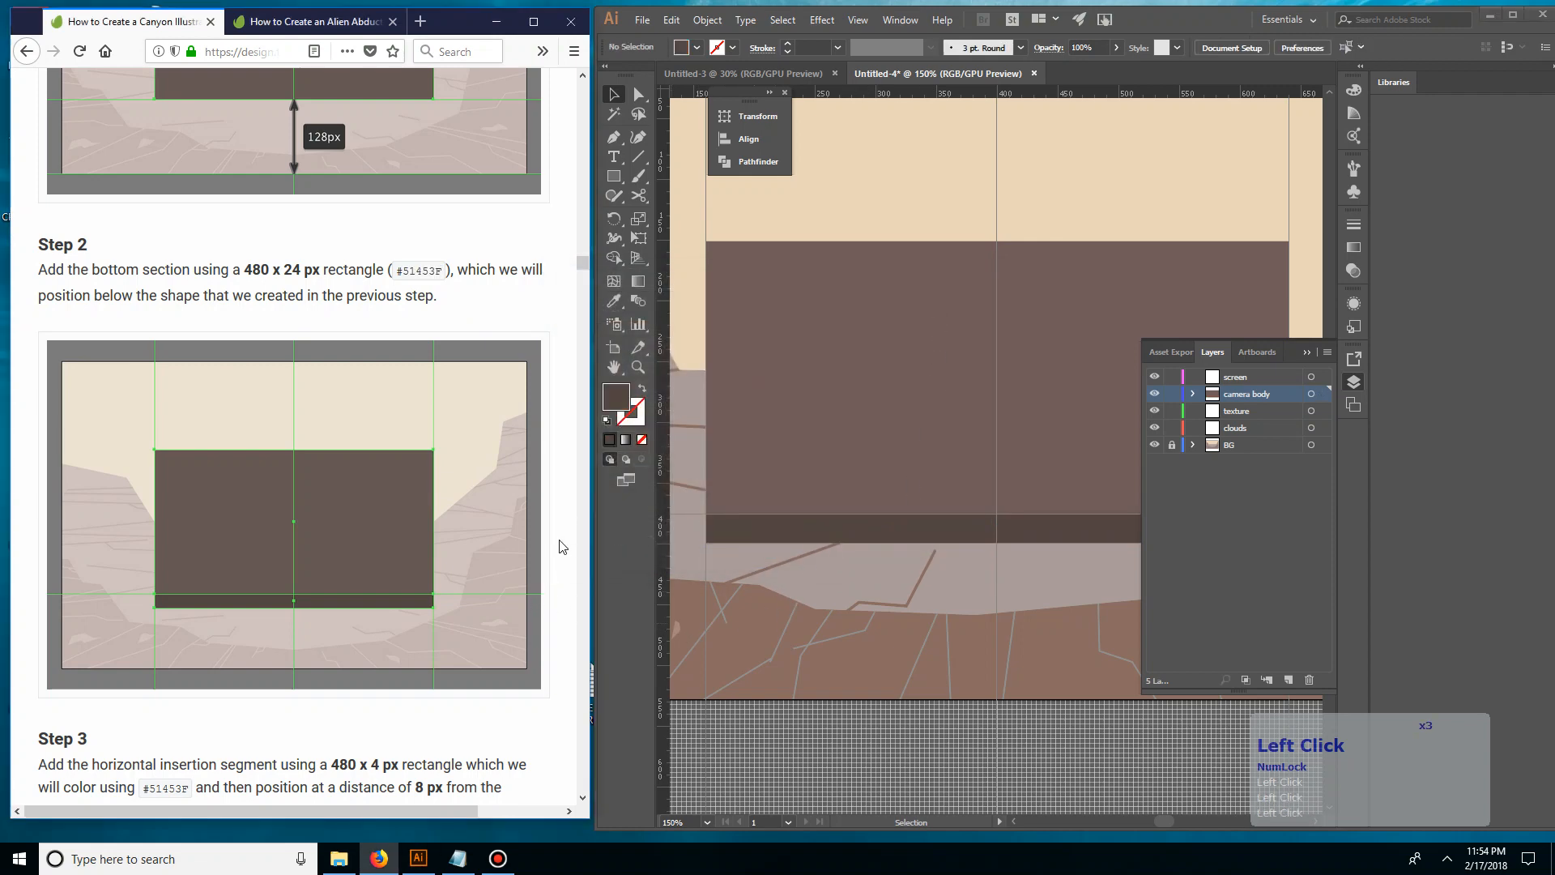
left_click(779, 413)
scroll(444, 475, "down", 3)
scroll(444, 481, "down", 2)
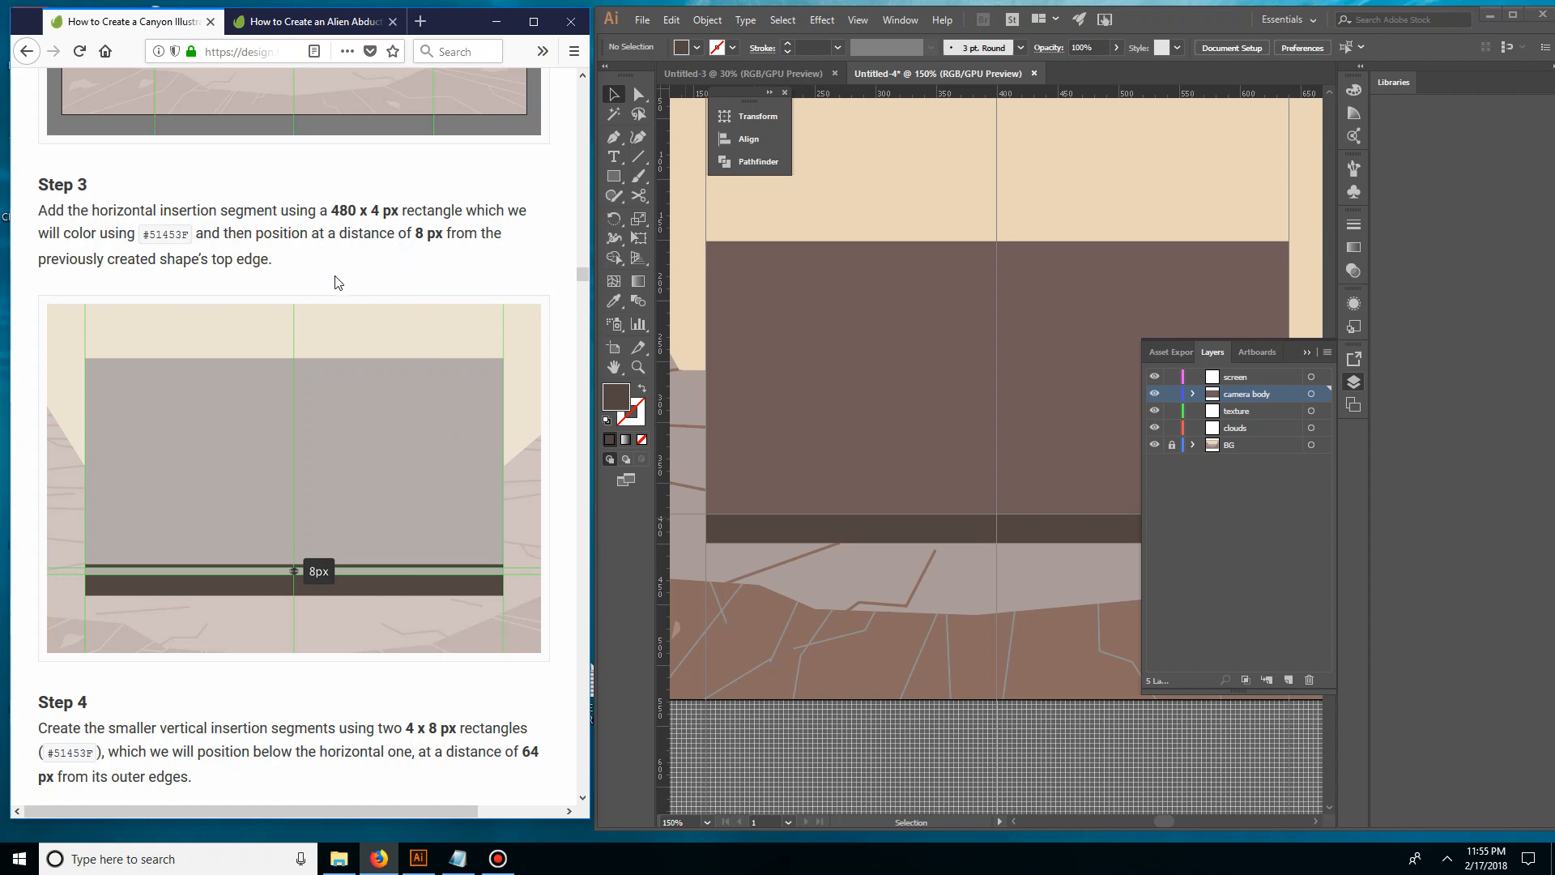
double_click(913, 538)
left_click(870, 598)
key("space")
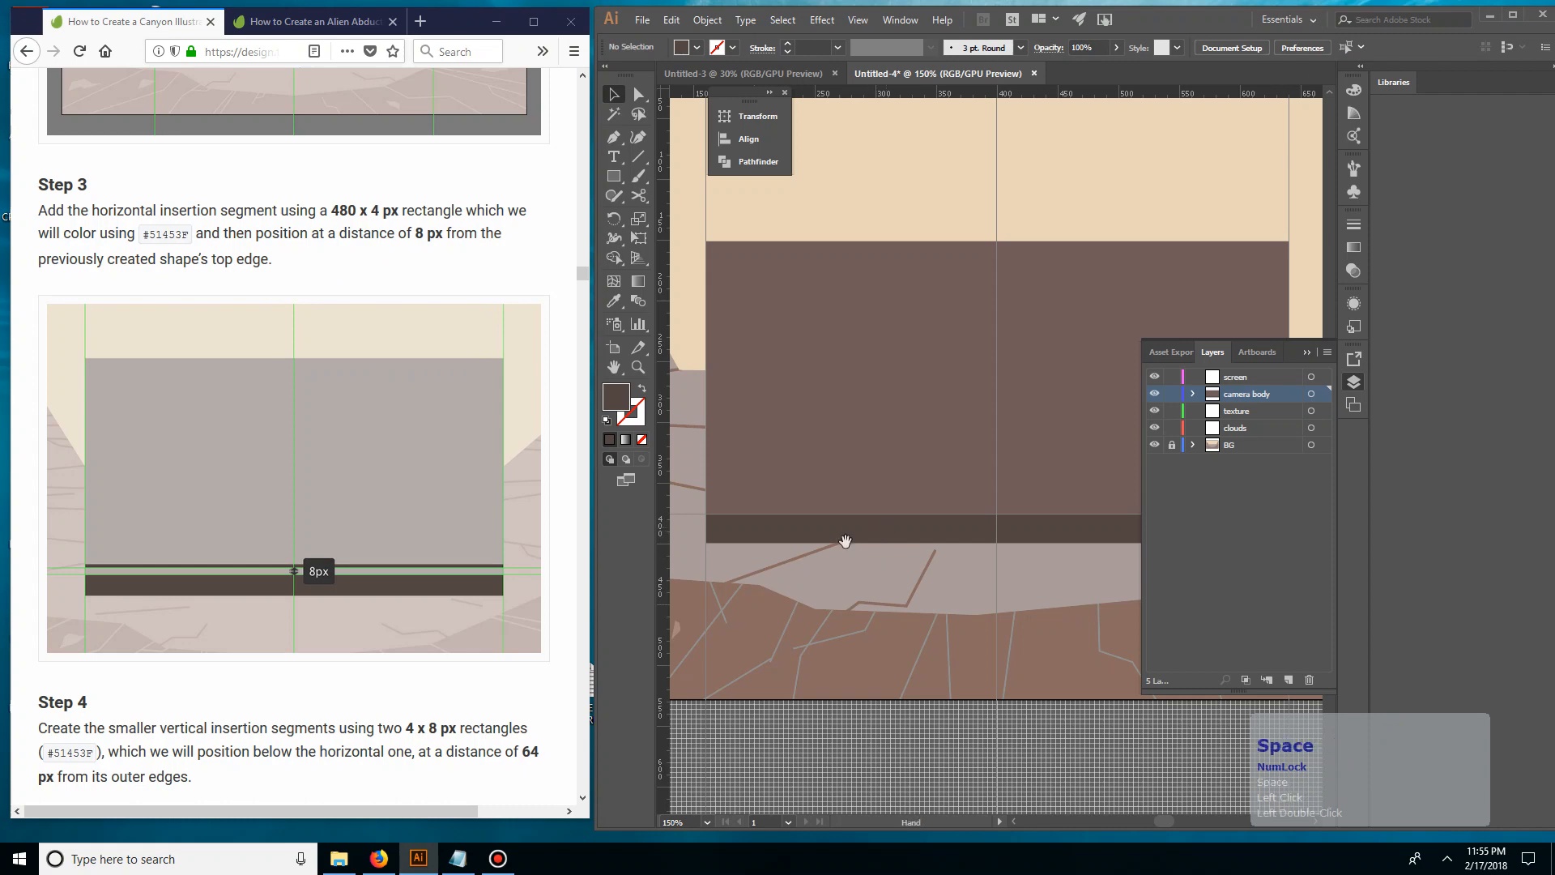
left_click_drag(844, 541, 732, 573)
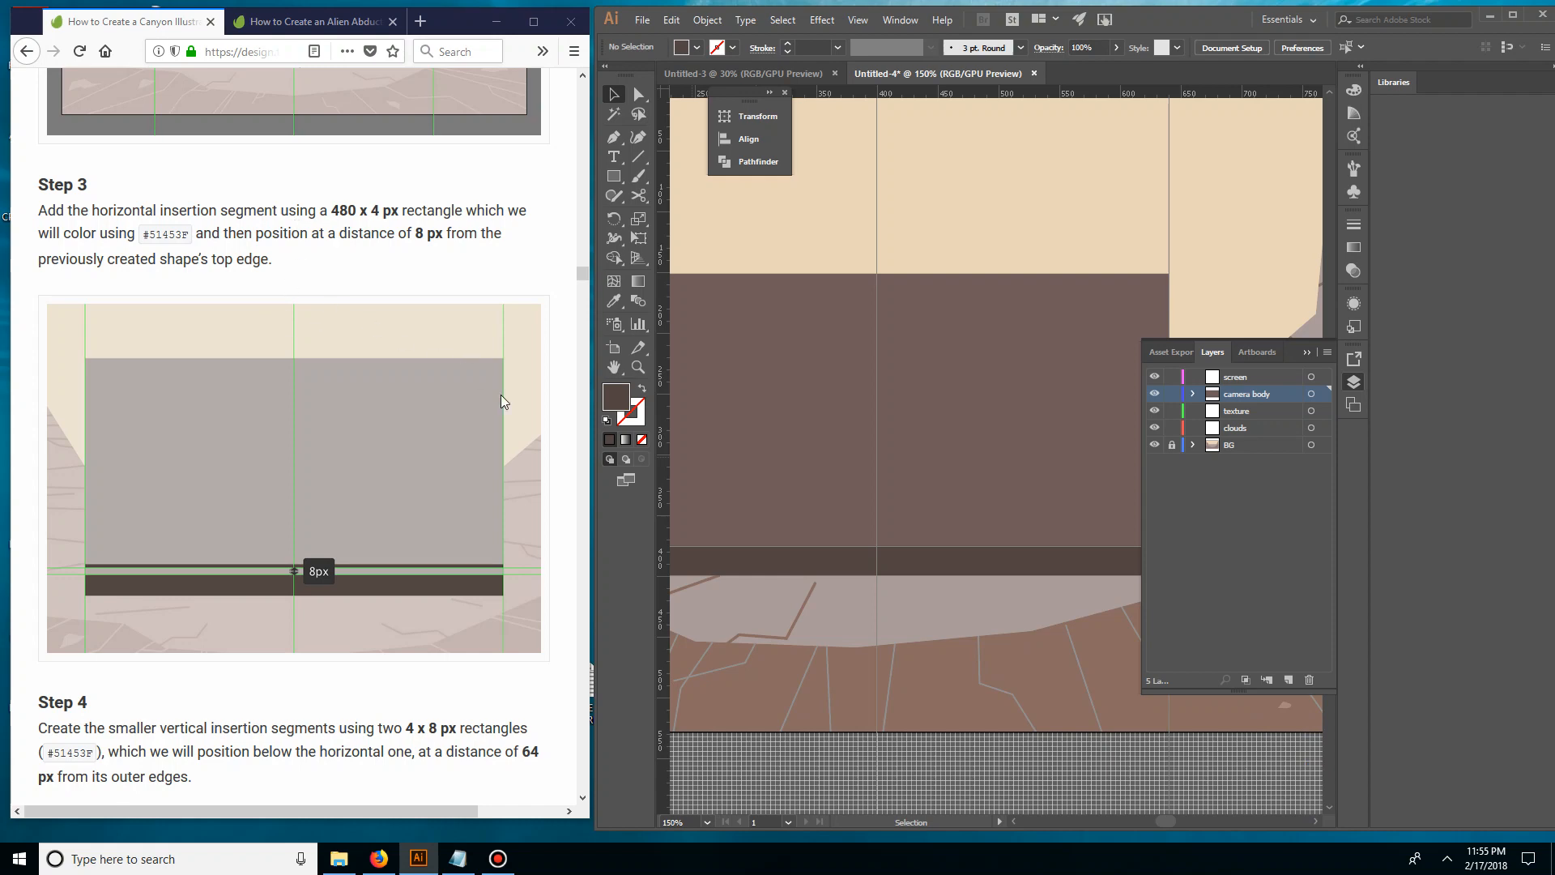
left_click(796, 619)
left_click(799, 566)
left_click(787, 630)
left_click_drag(802, 621, 858, 630)
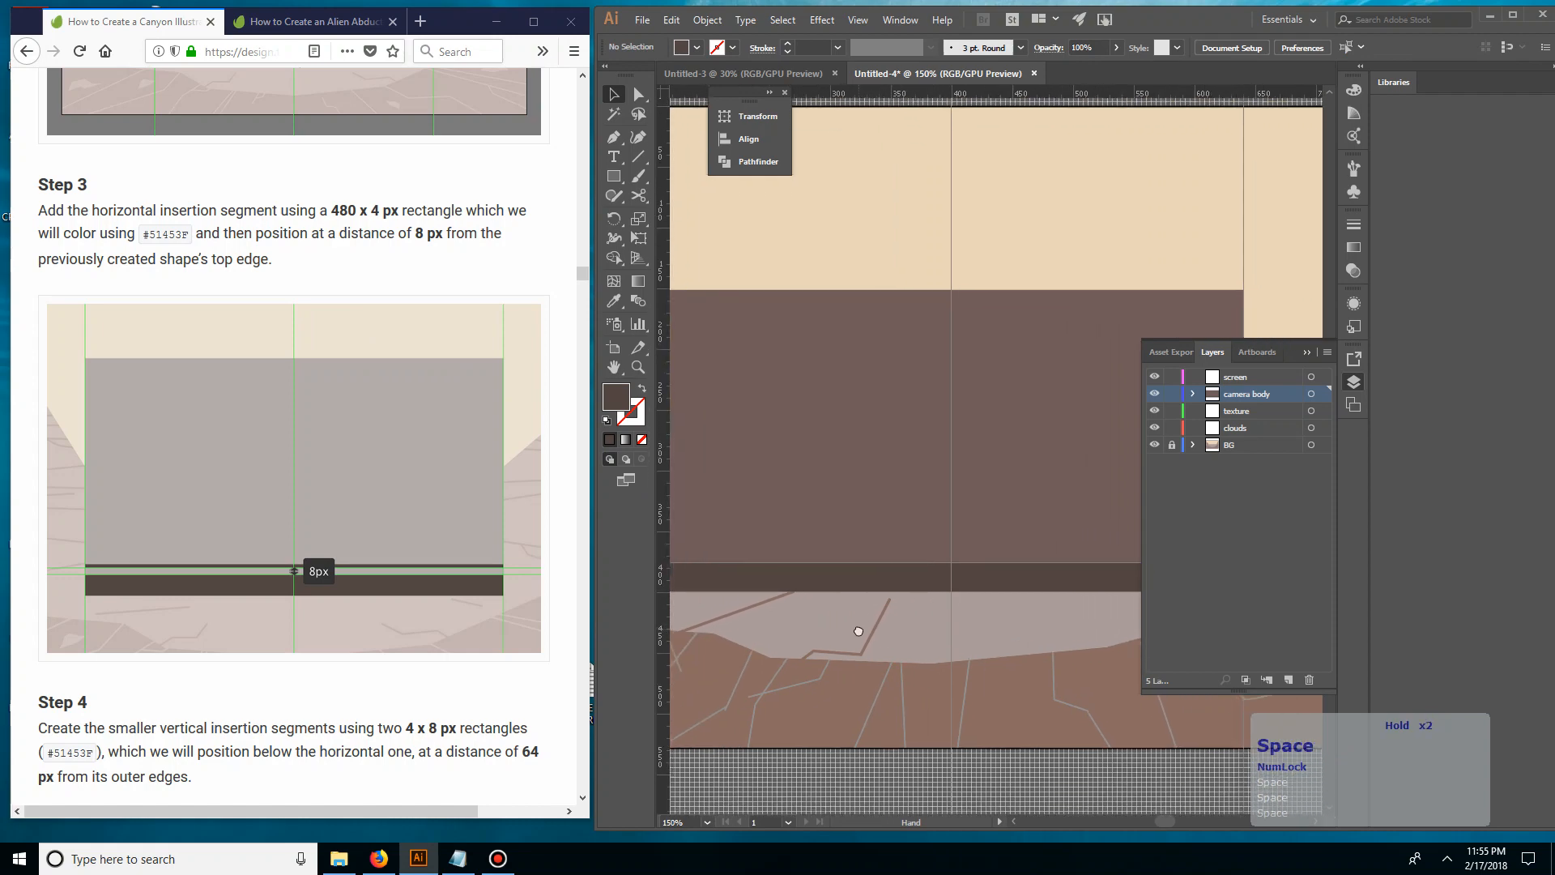
left_click(439, 302)
scroll(387, 294, "up", 2)
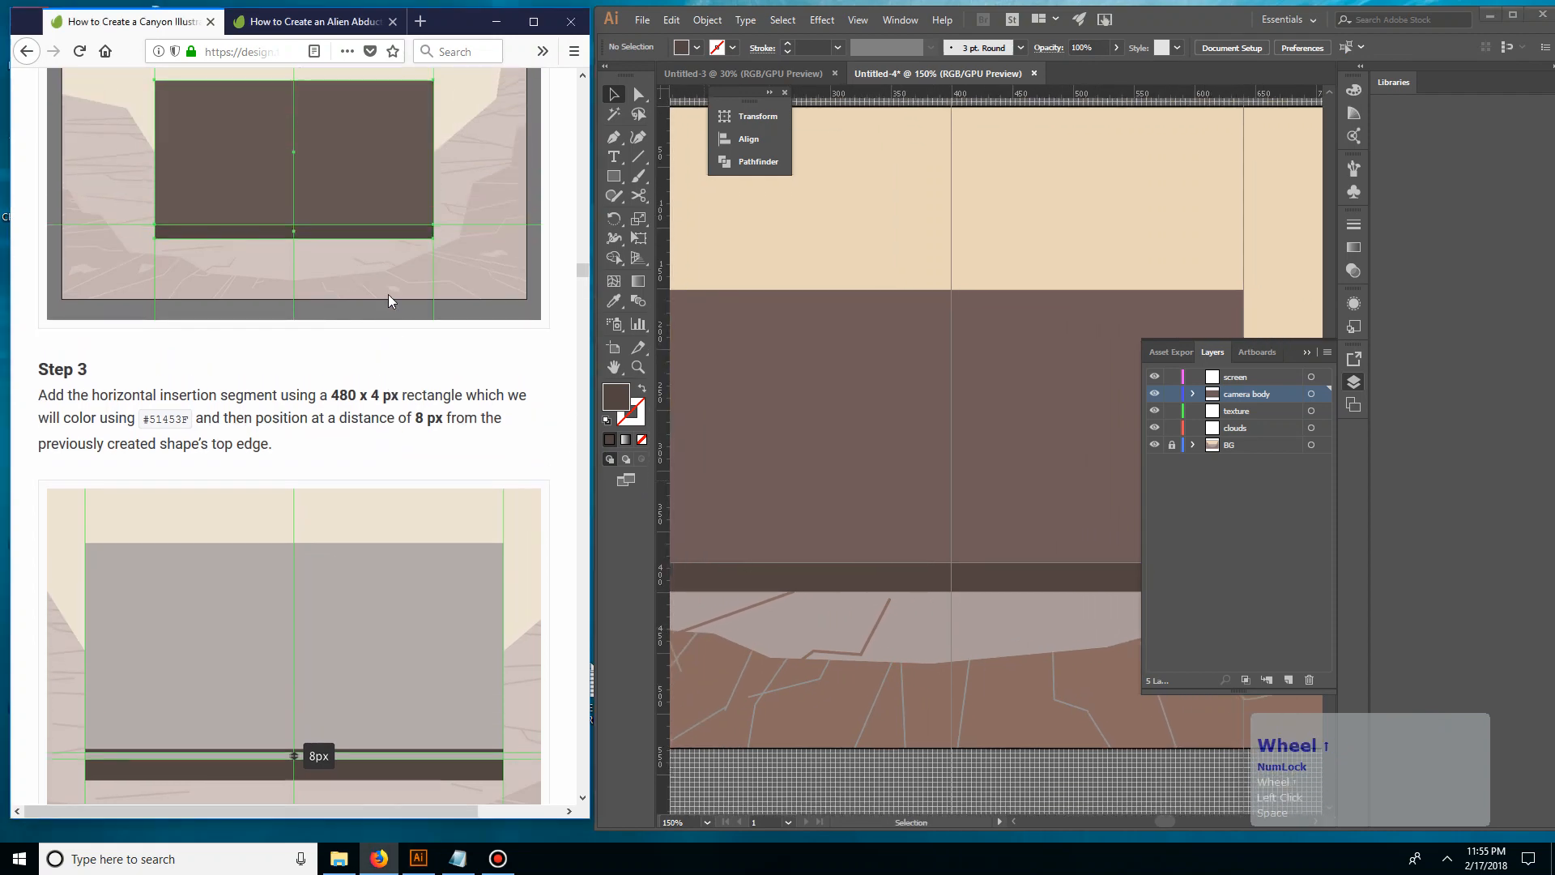
scroll(314, 243, "down", 2)
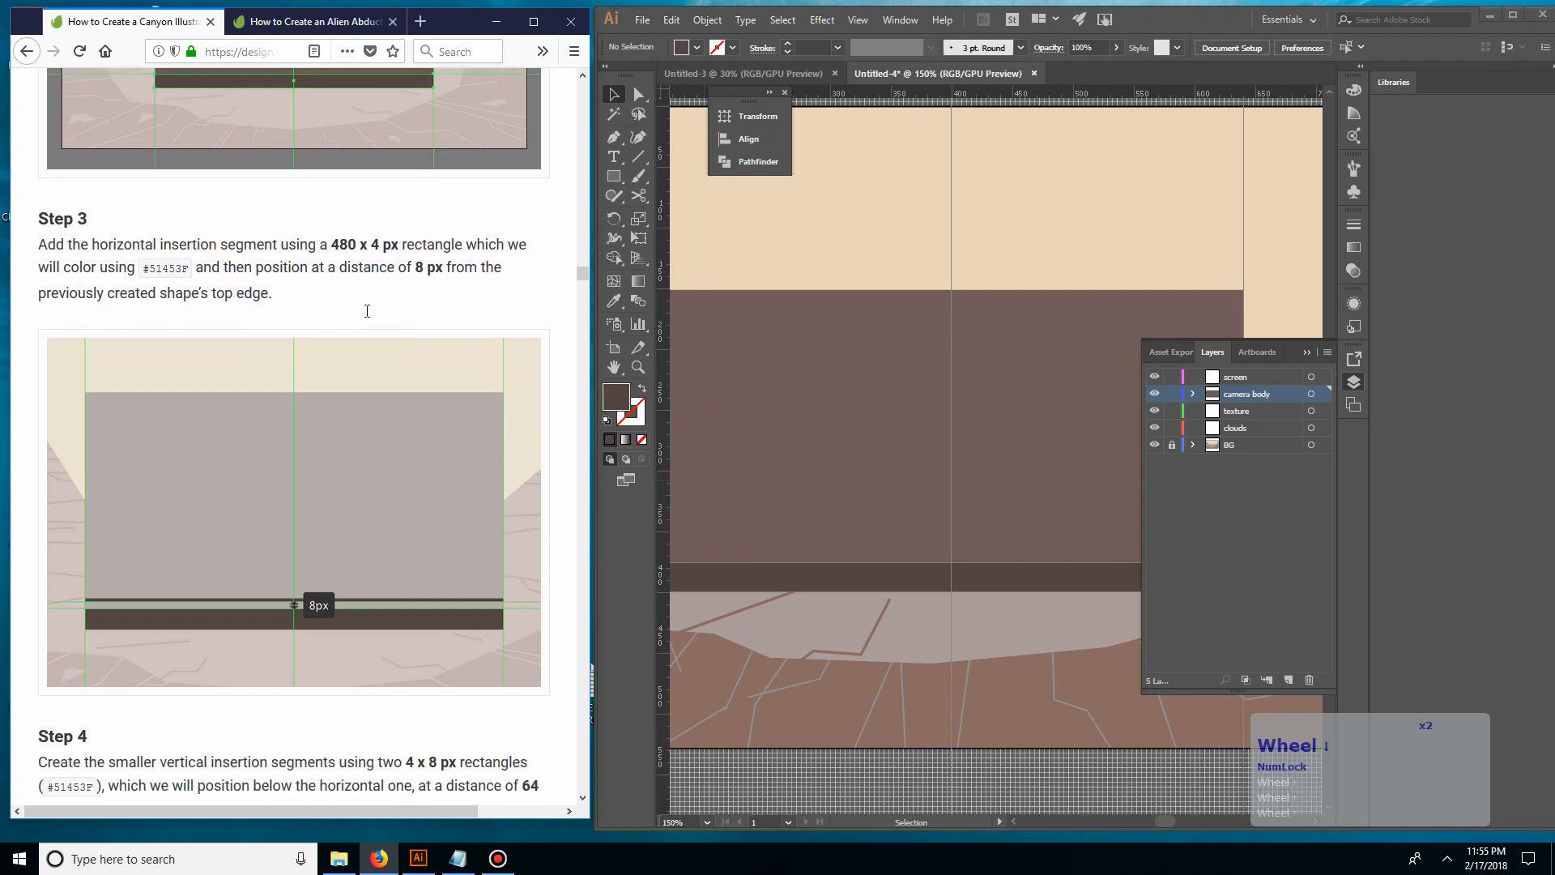
Duplicate the 480 x 24 px bottom strip and place the copy directly above it on the camera body
left_click(806, 583)
left_click(802, 576)
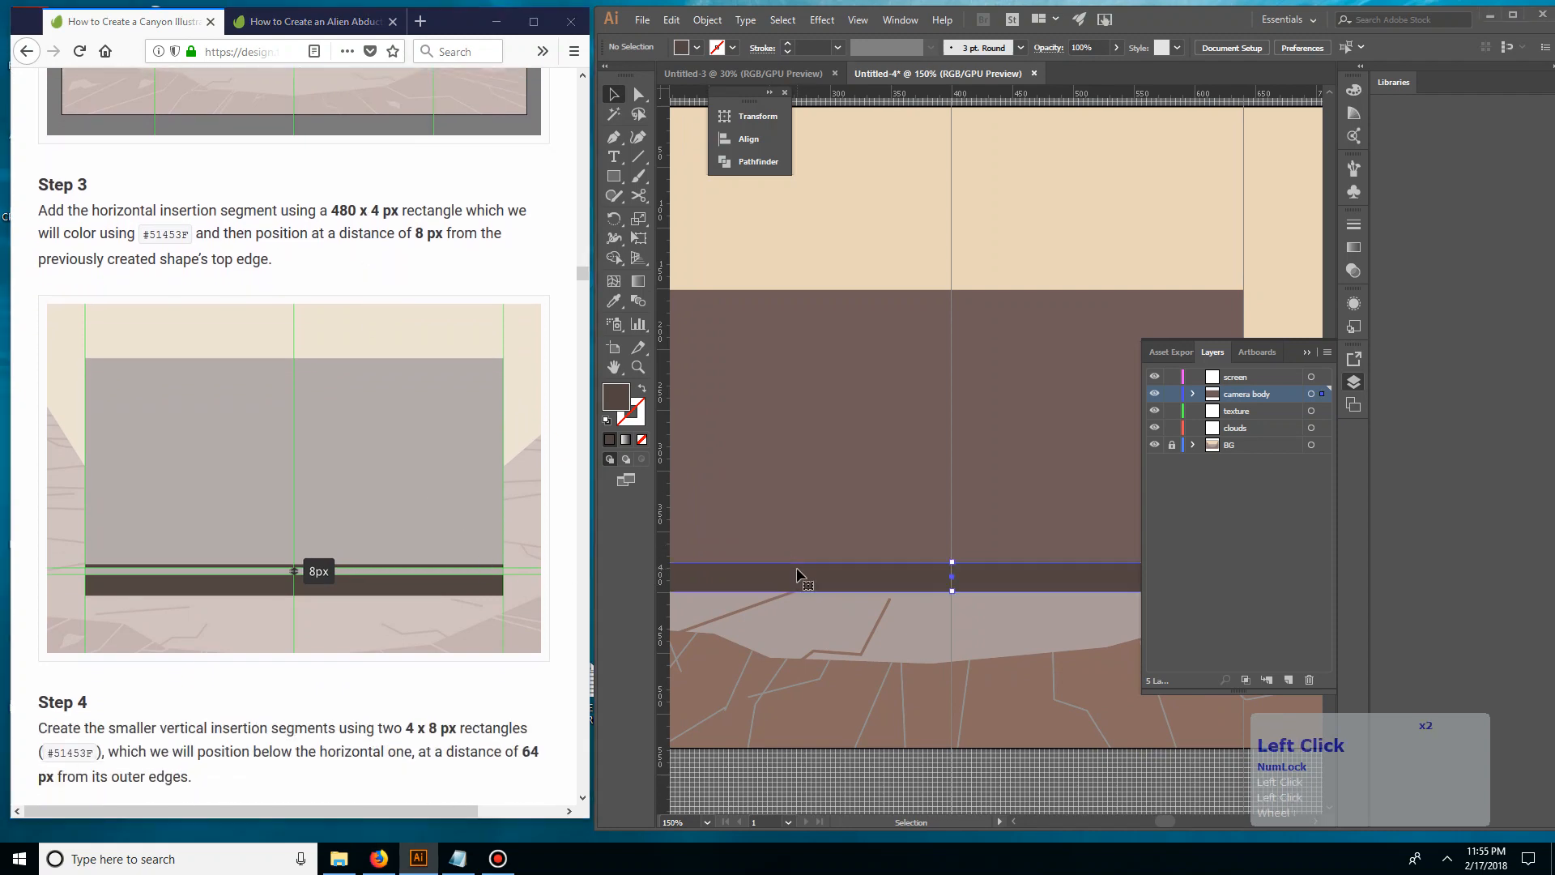
left_click_drag(798, 573, 865, 532)
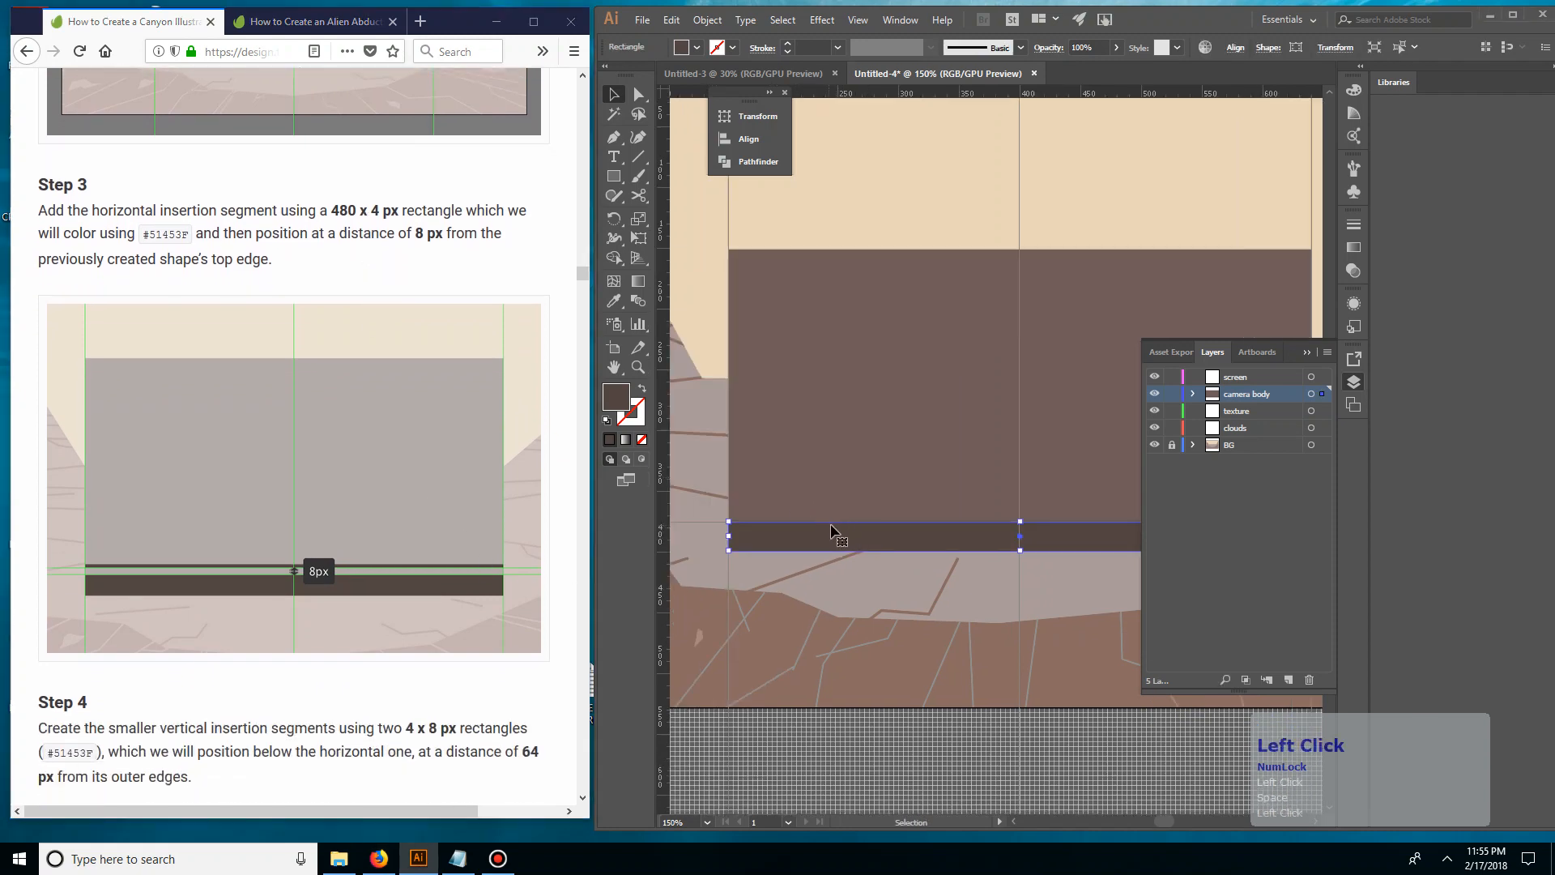
left_click_drag(980, 451, 913, 462)
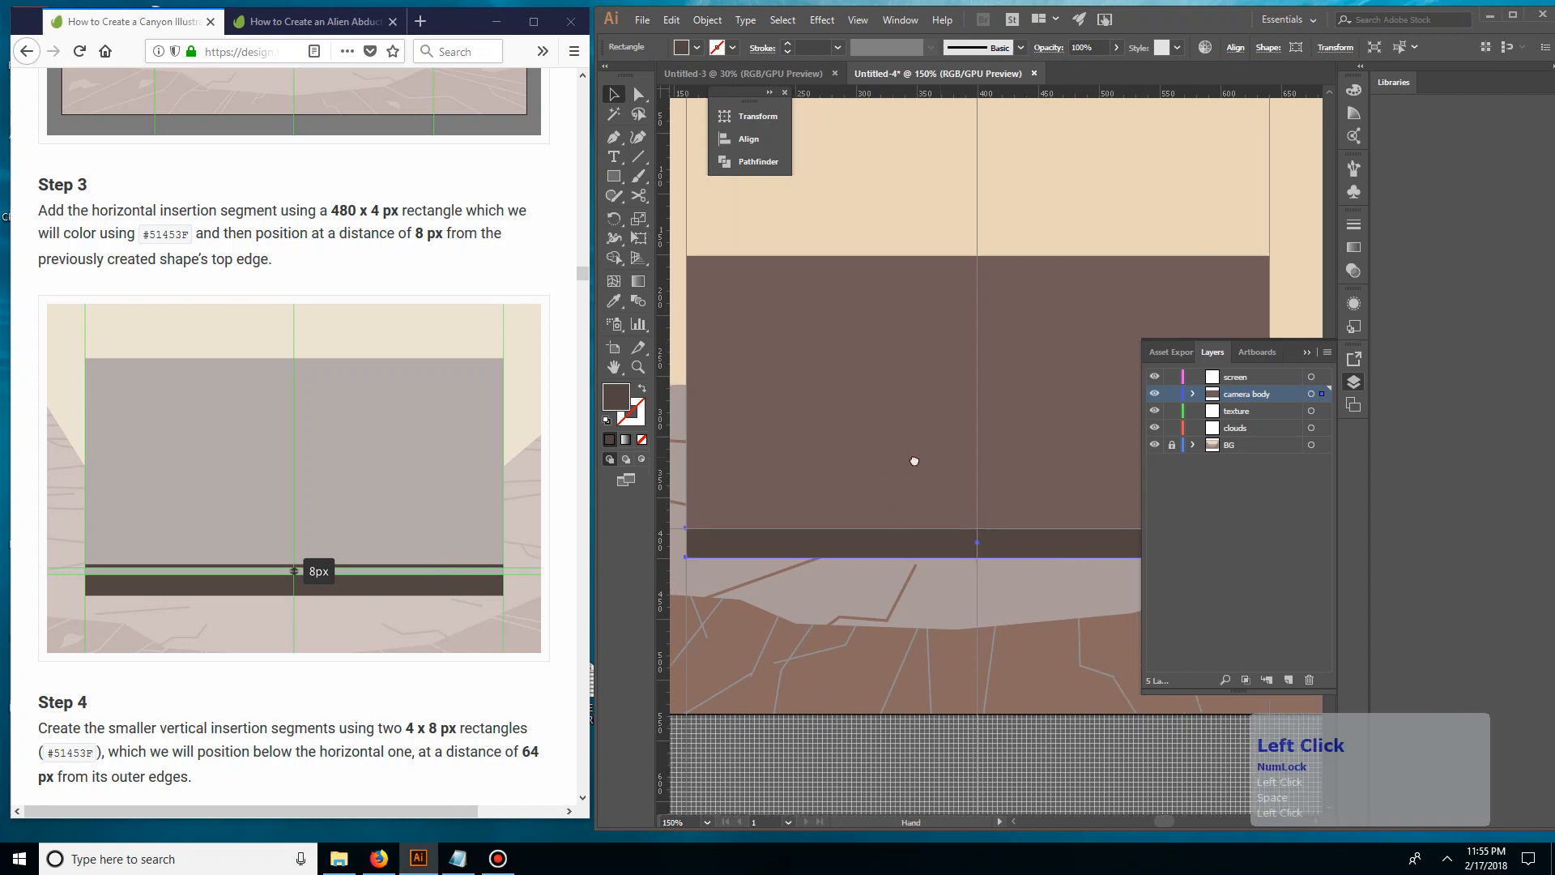
left_click_drag(835, 549, 841, 513)
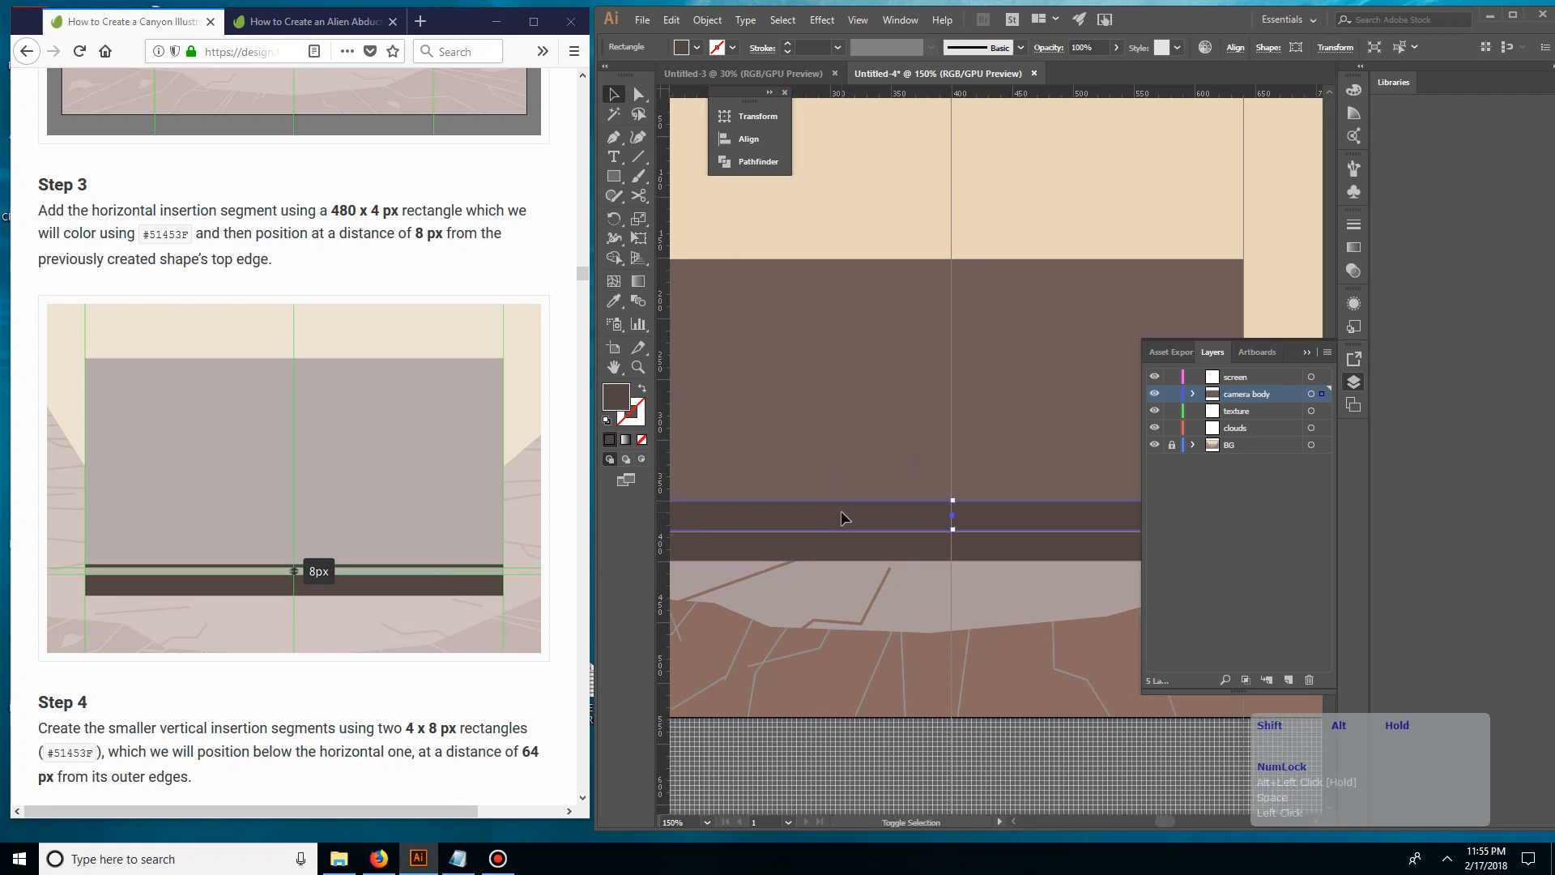
Set the duplicated strip's height to 4 px, keeping its width at 480 px
left_click(774, 115)
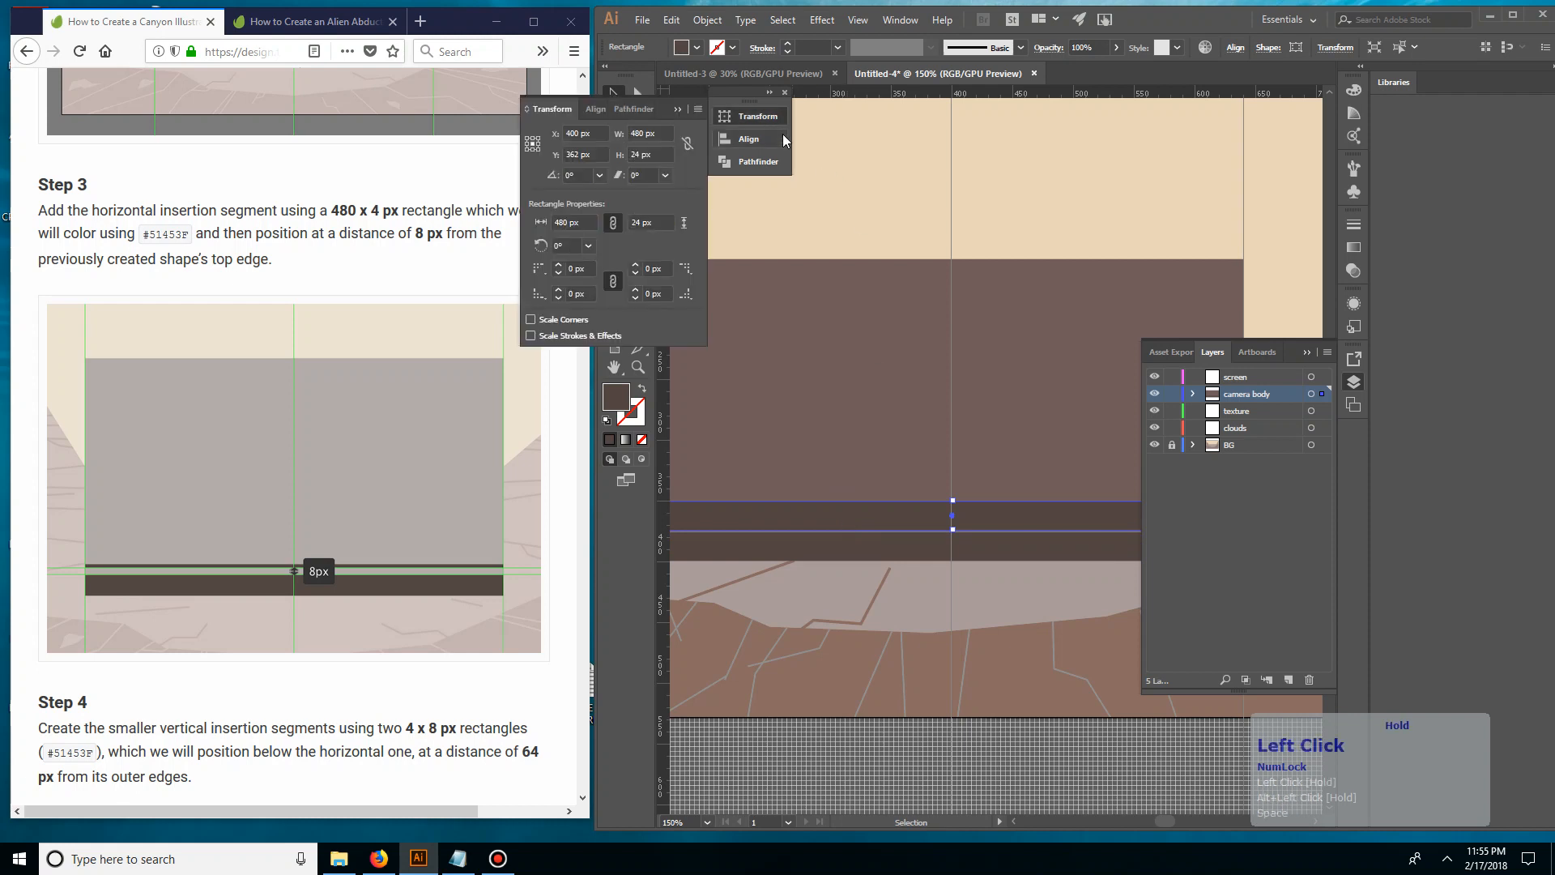
left_click(630, 138)
key("Tab")
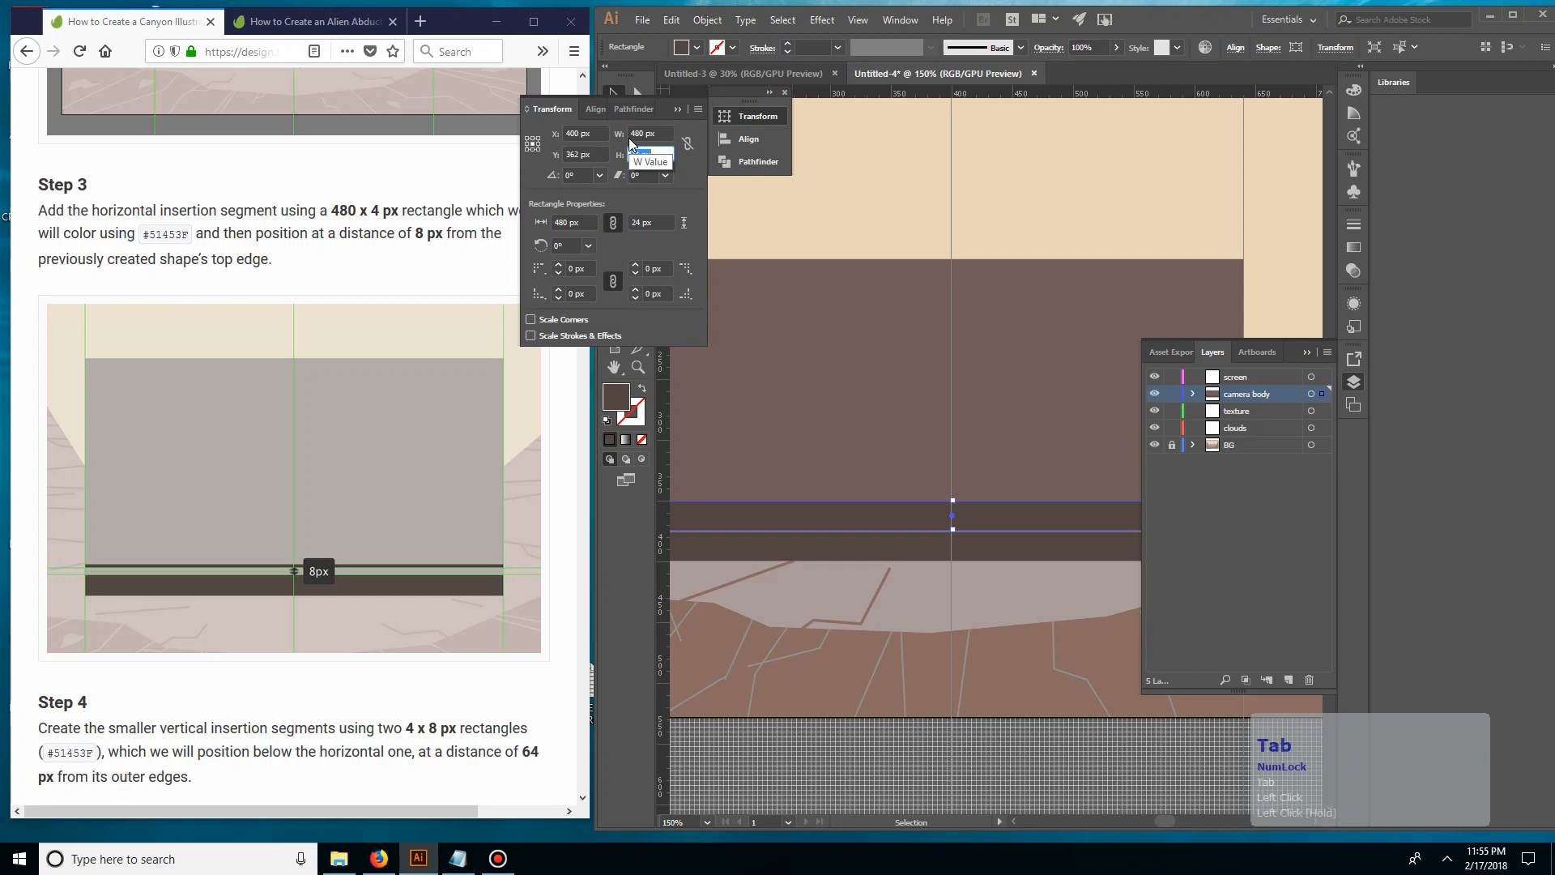
type("4")
key("KP_Enter")
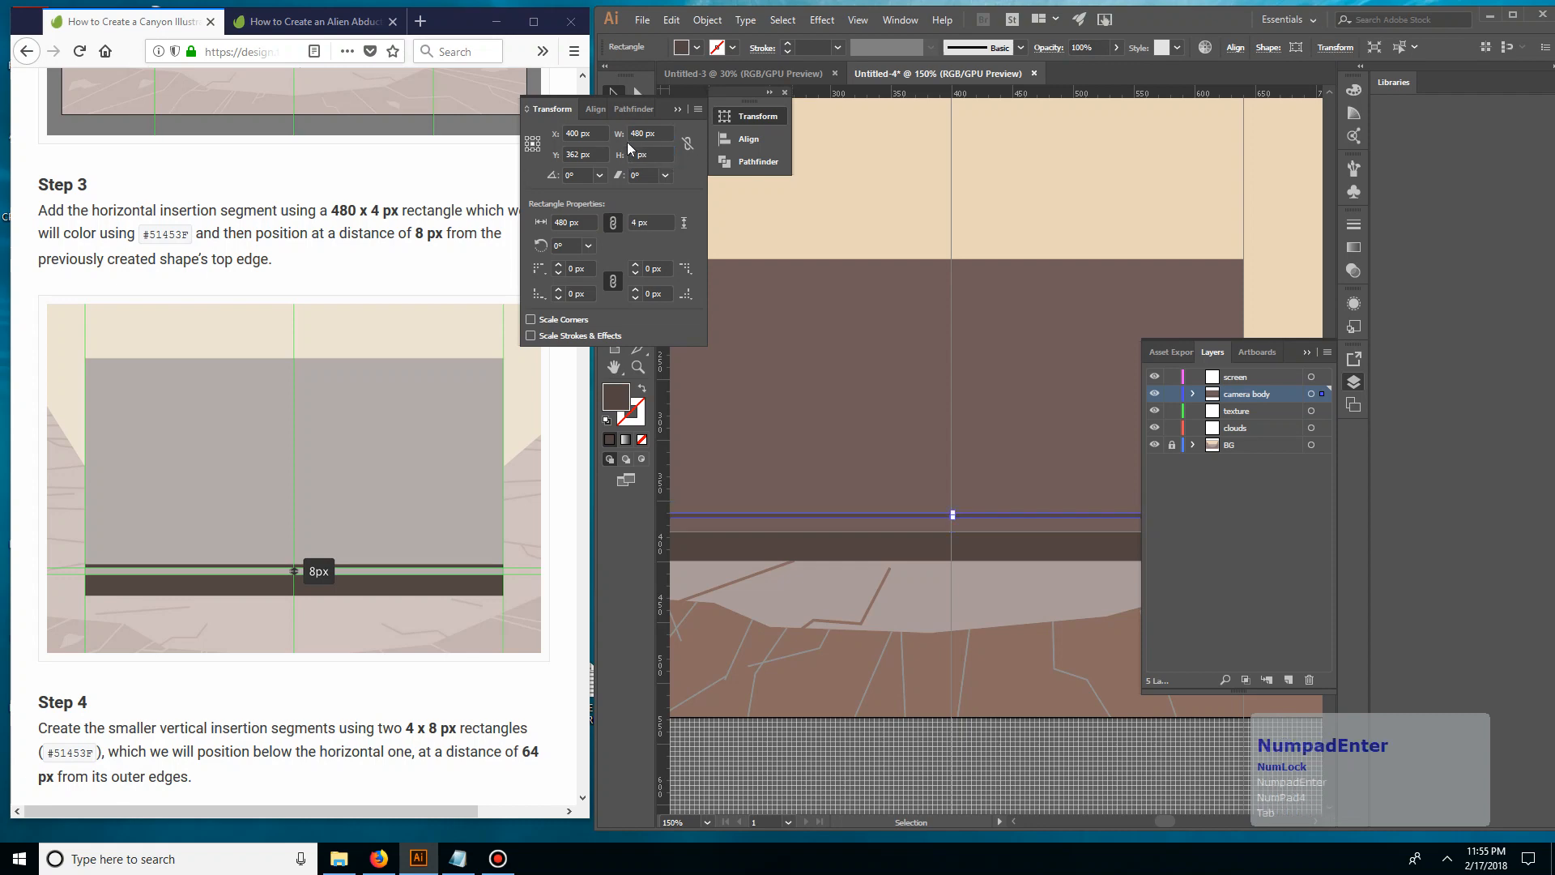
left_click(776, 191)
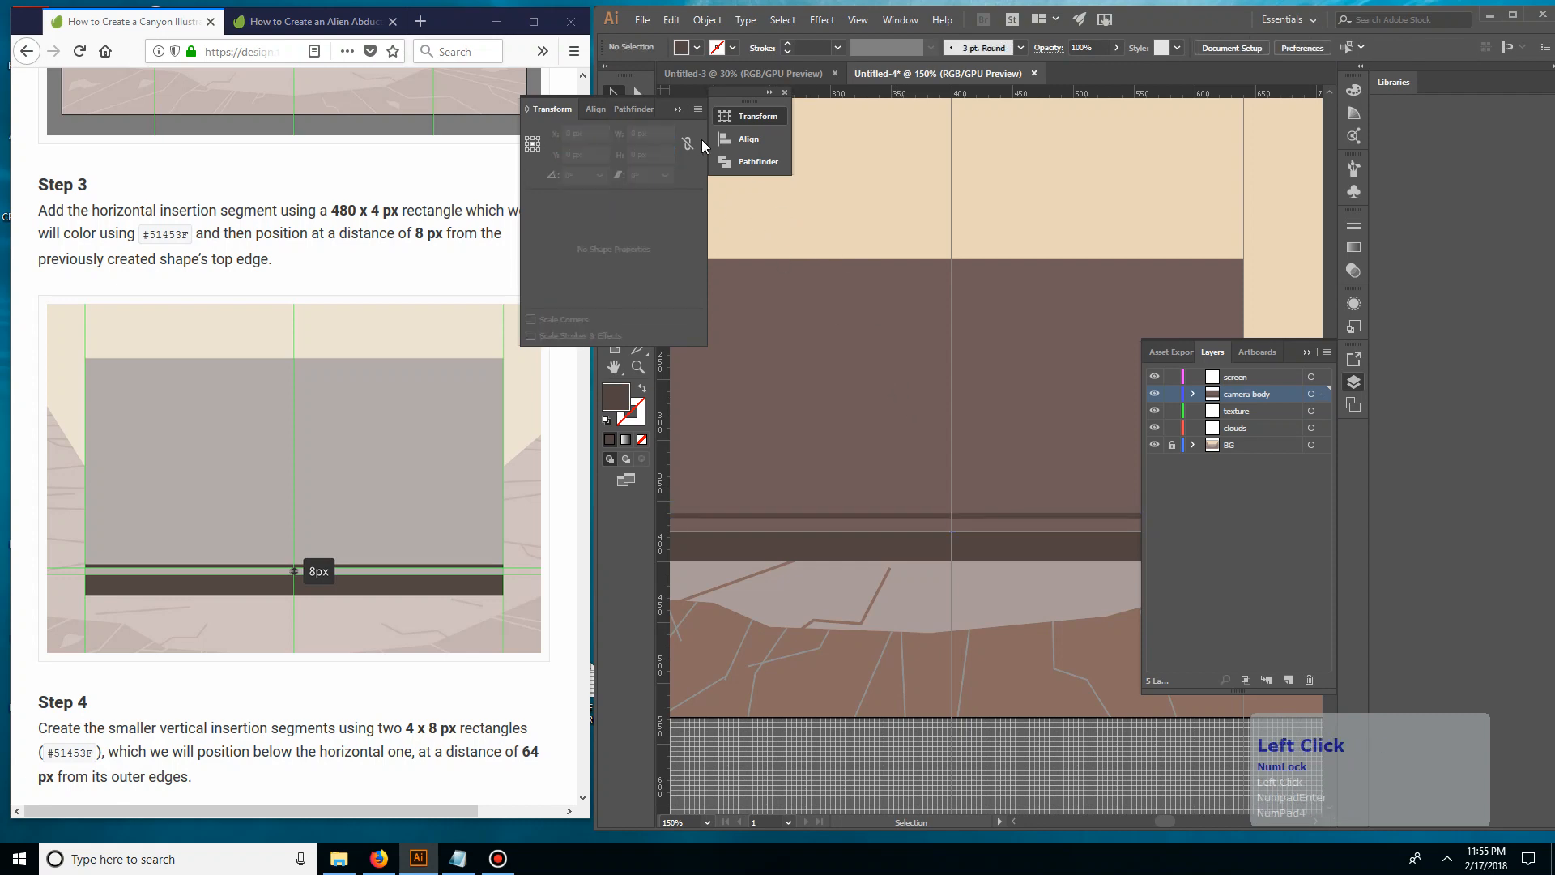
left_click(678, 105)
Move the 480 x 4 px strip slightly up and to the right, leaving a gap above the bottom section
key("ctrl+equal")
key("ctrl+equal")
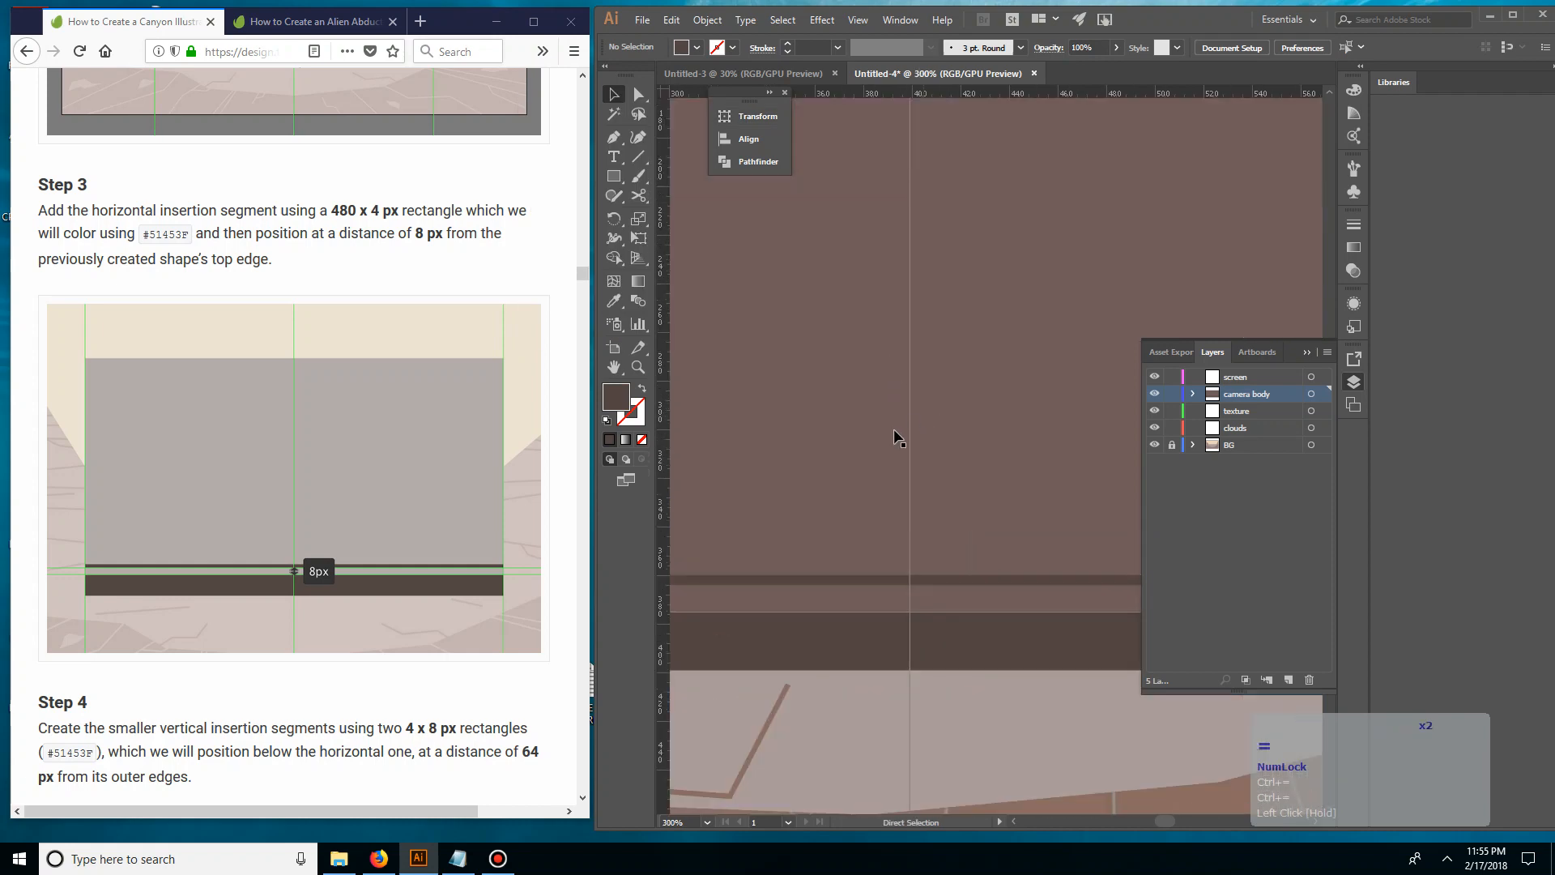
key("space")
left_click_drag(805, 441, 912, 334)
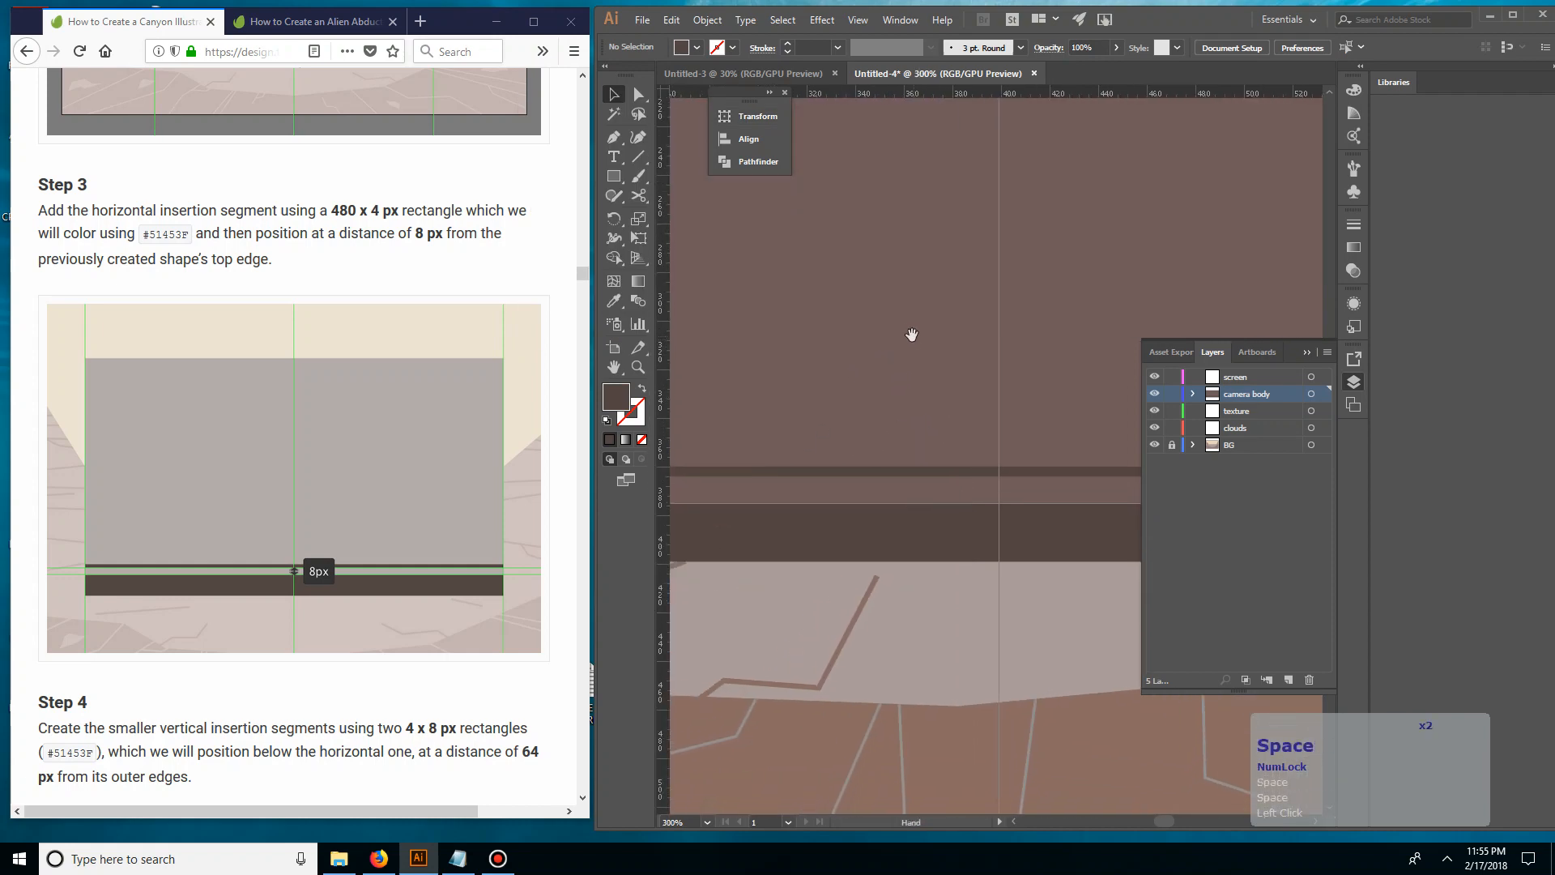
left_click_drag(920, 473, 922, 521)
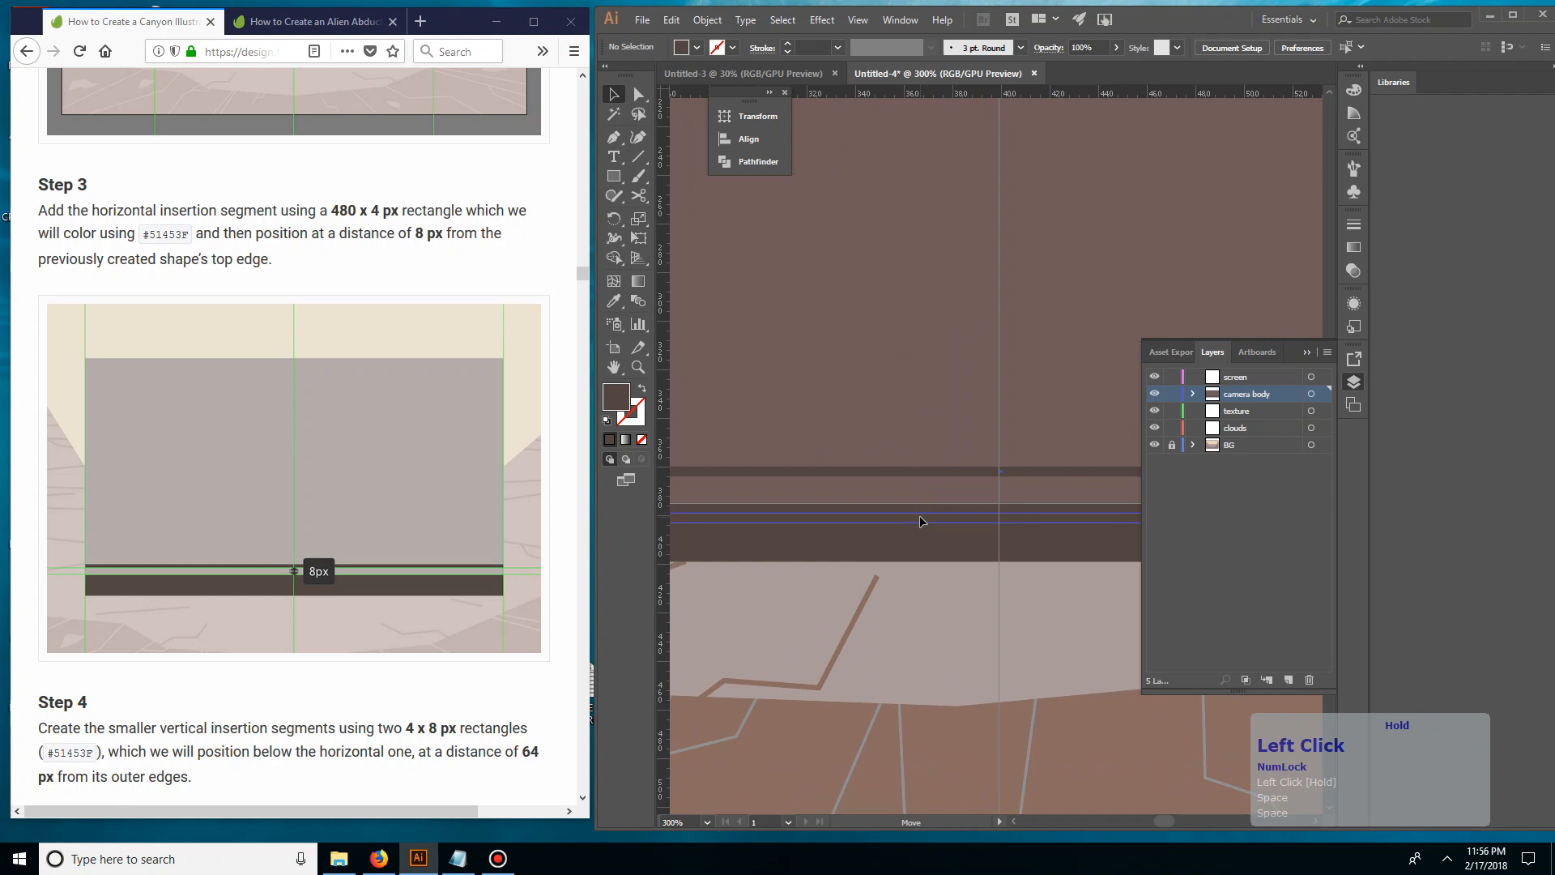
left_click_drag(920, 517, 918, 460)
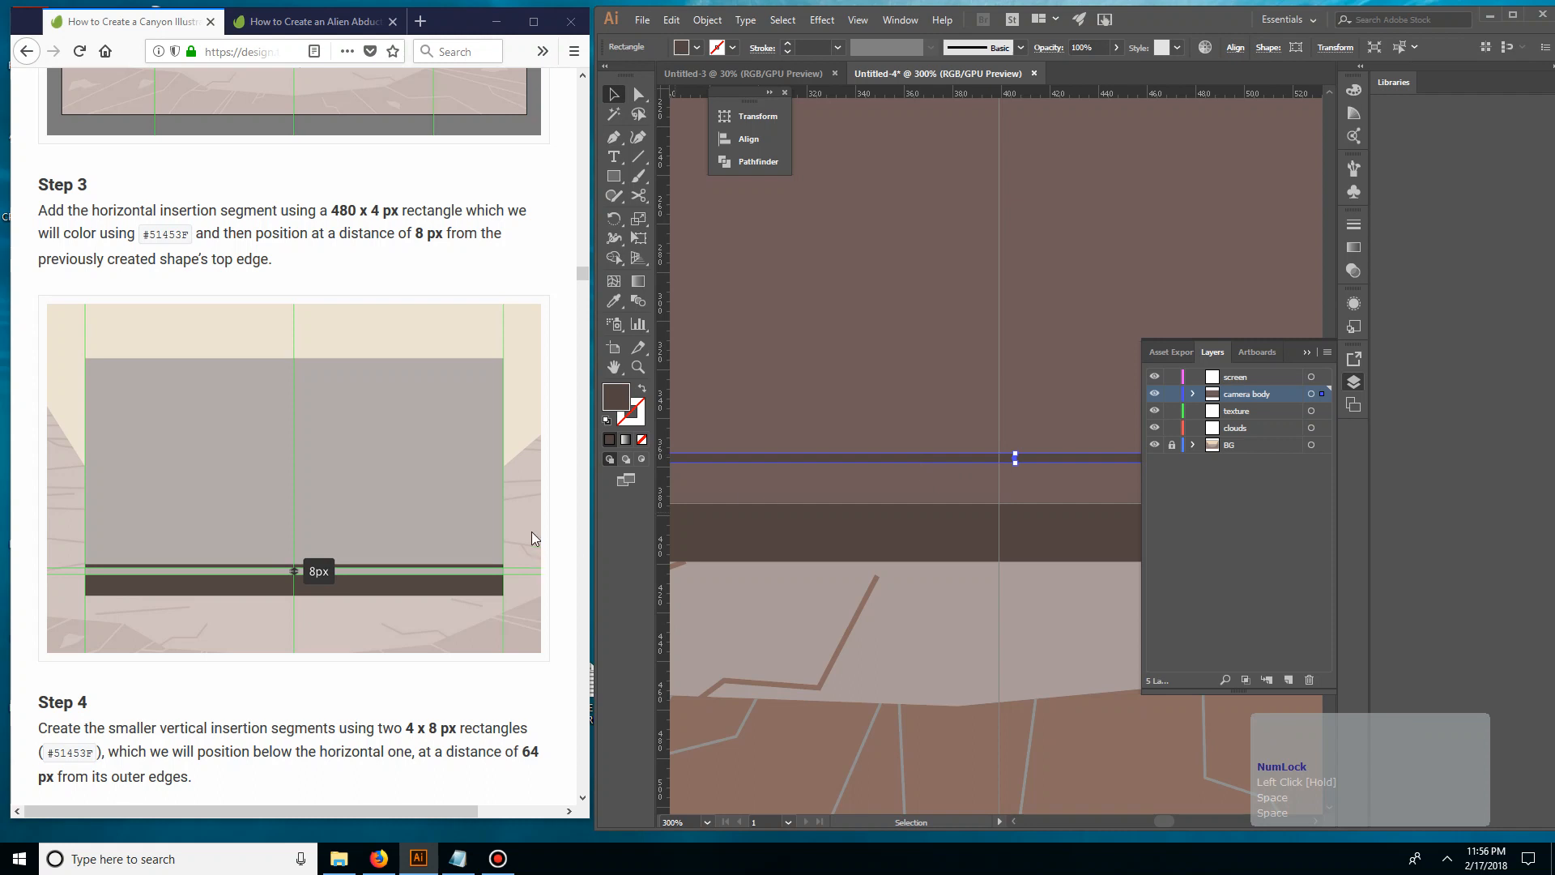
Recolour the 480 x 4 px strip with the lighter brown 9B877E
double_click(167, 234)
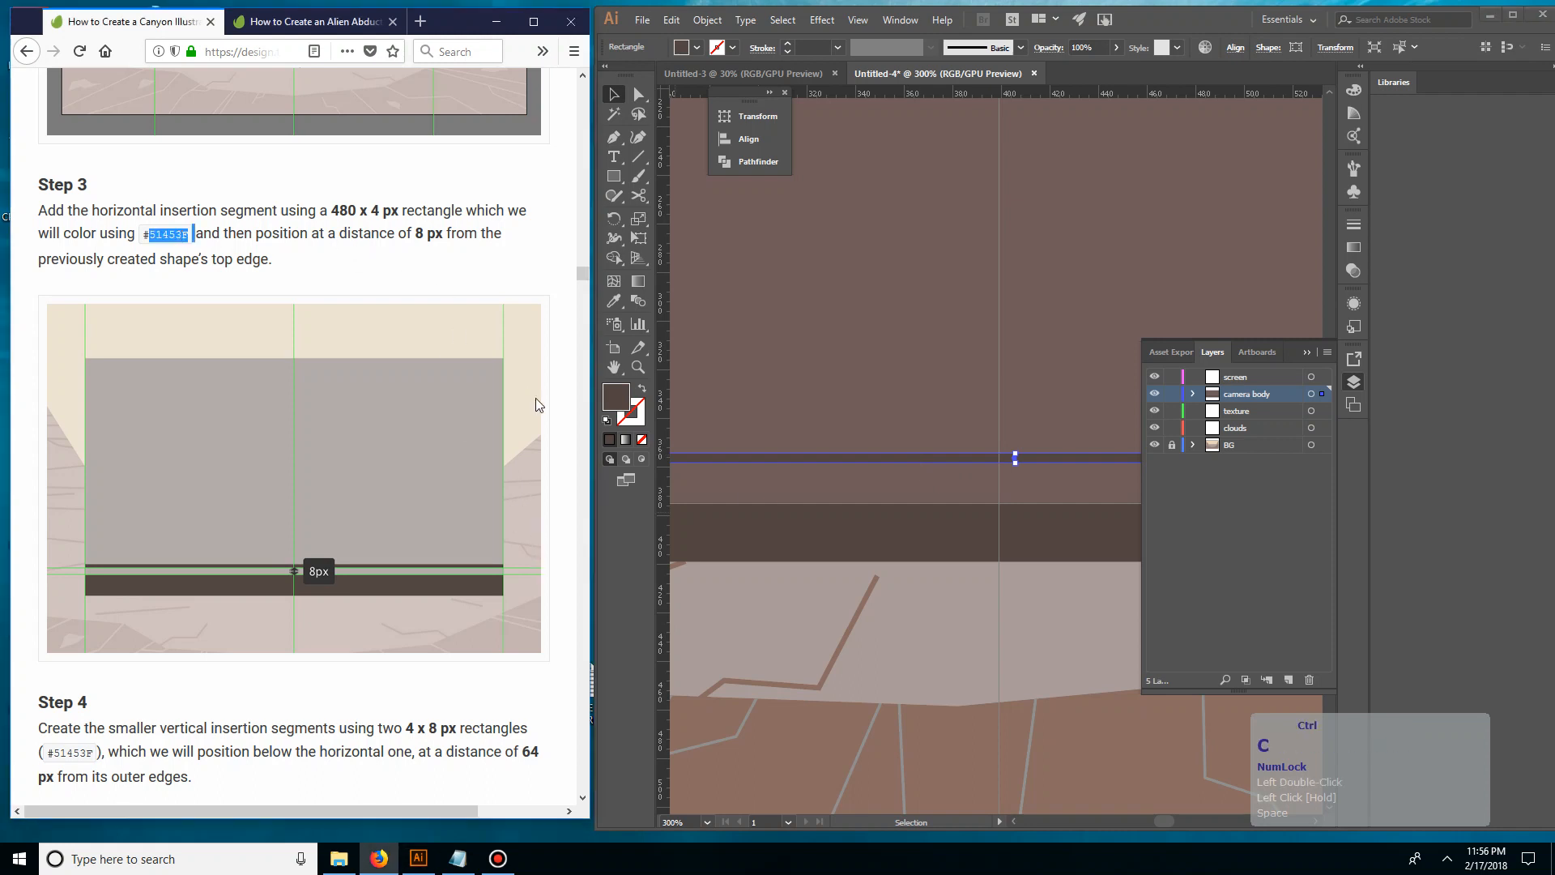
key("ctrl+c")
left_click(622, 405)
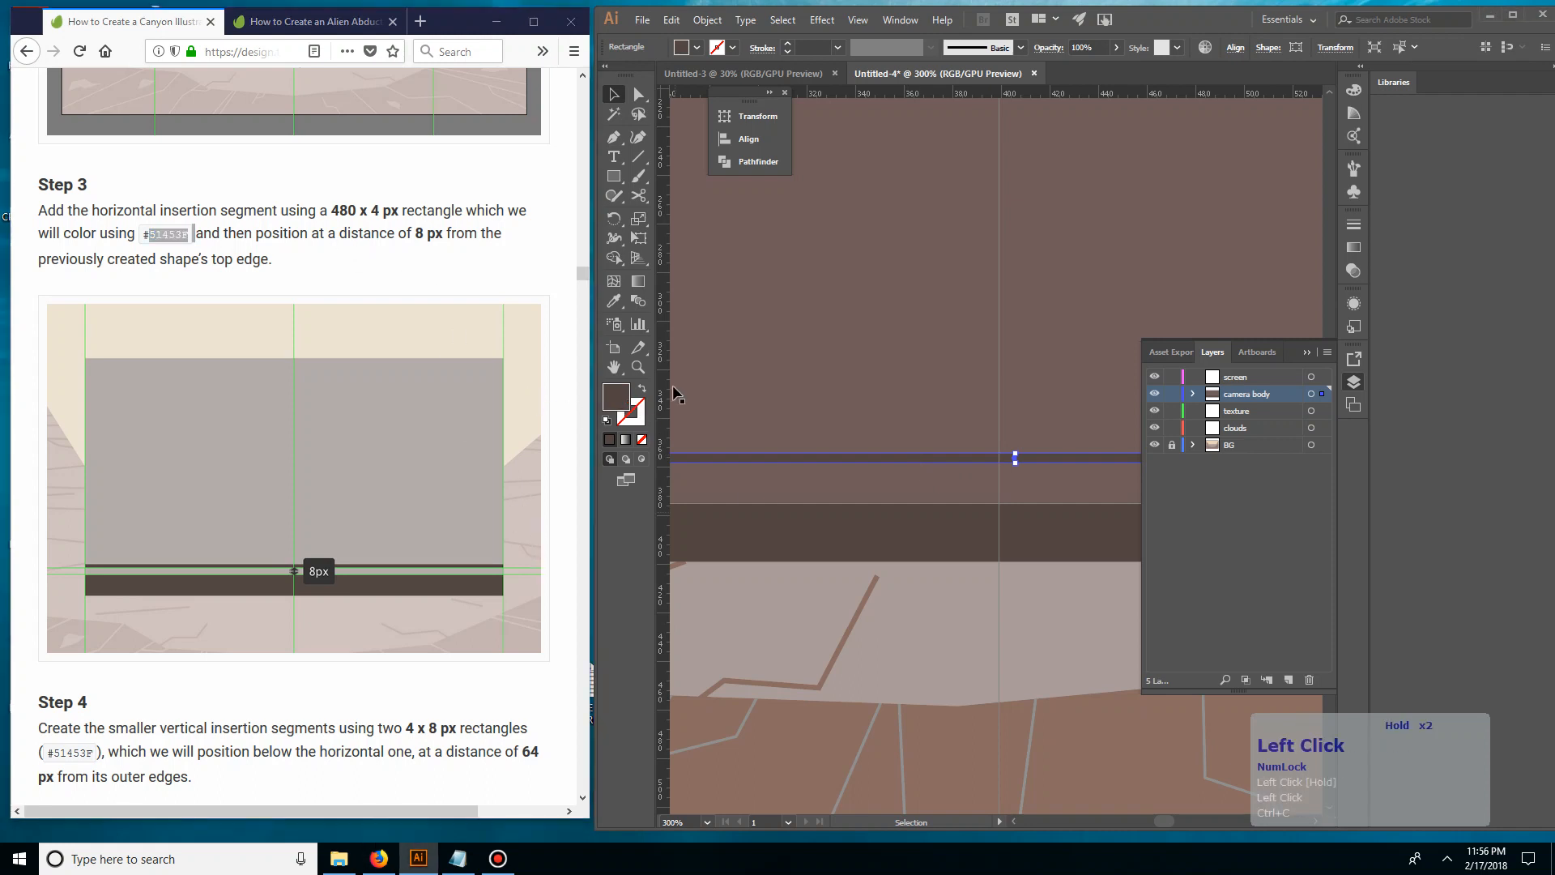
double_click(622, 400)
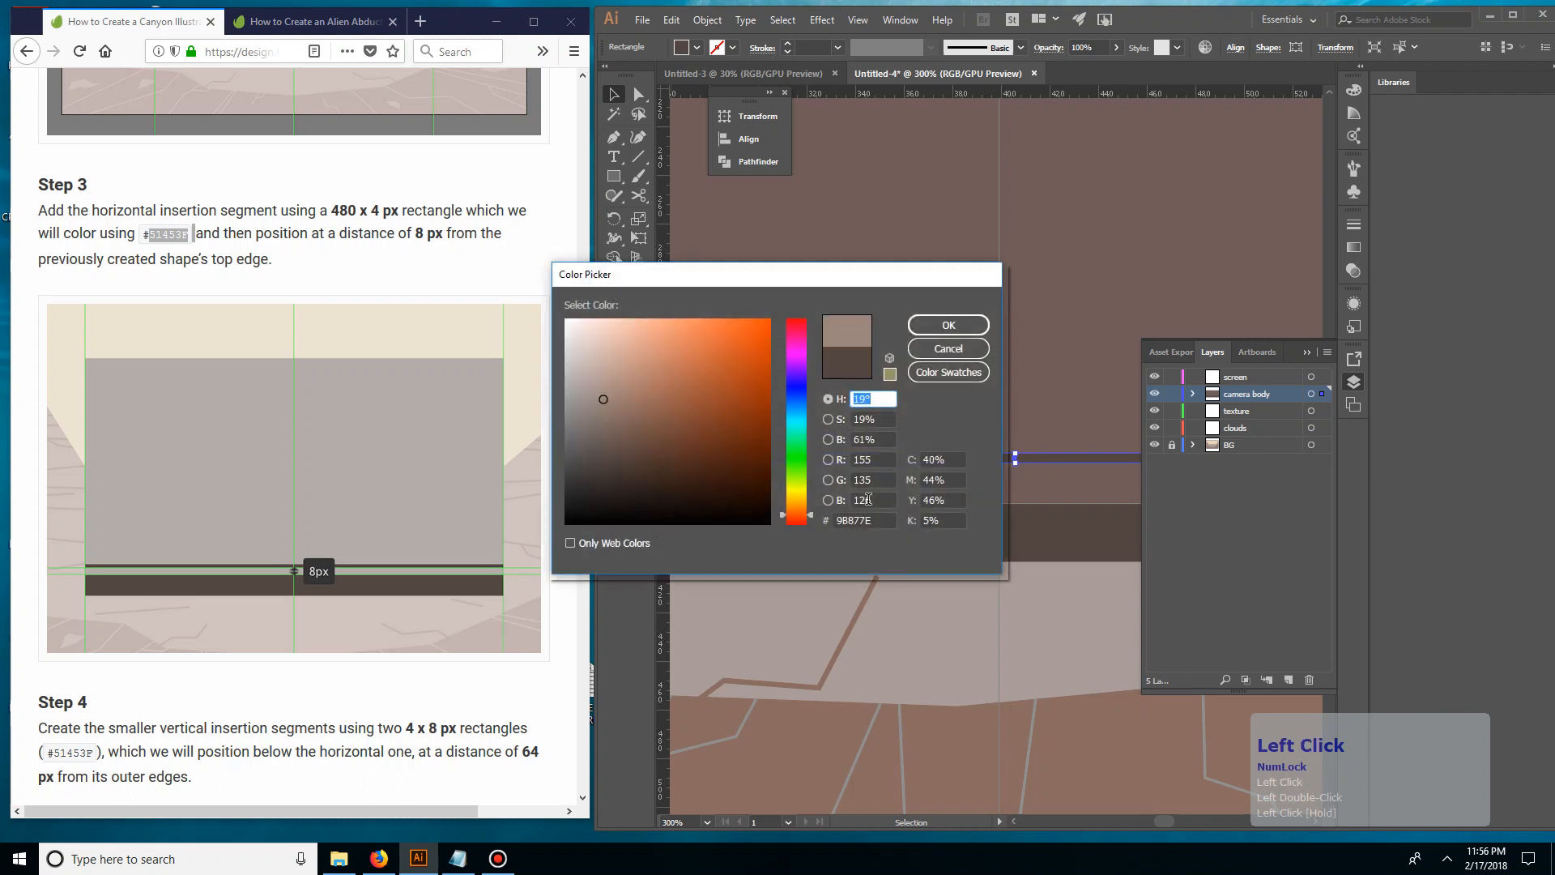
left_click(860, 519)
key("ctrl+v")
left_click(940, 326)
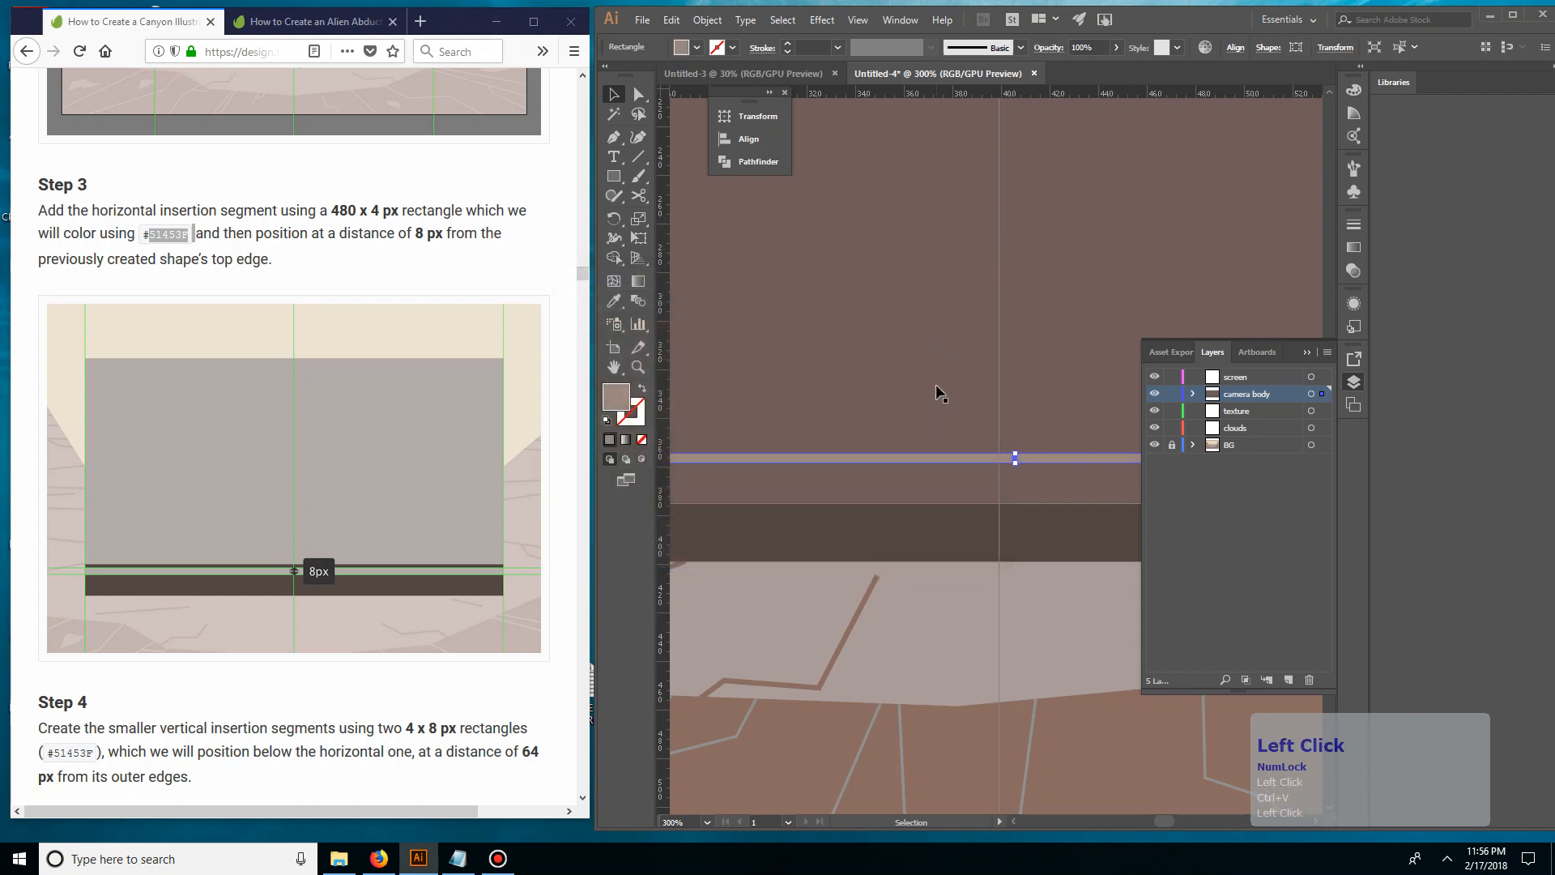
Try a duplicate of the light brown strip along the bottom section's top edge, and undo the copy
left_click(906, 391)
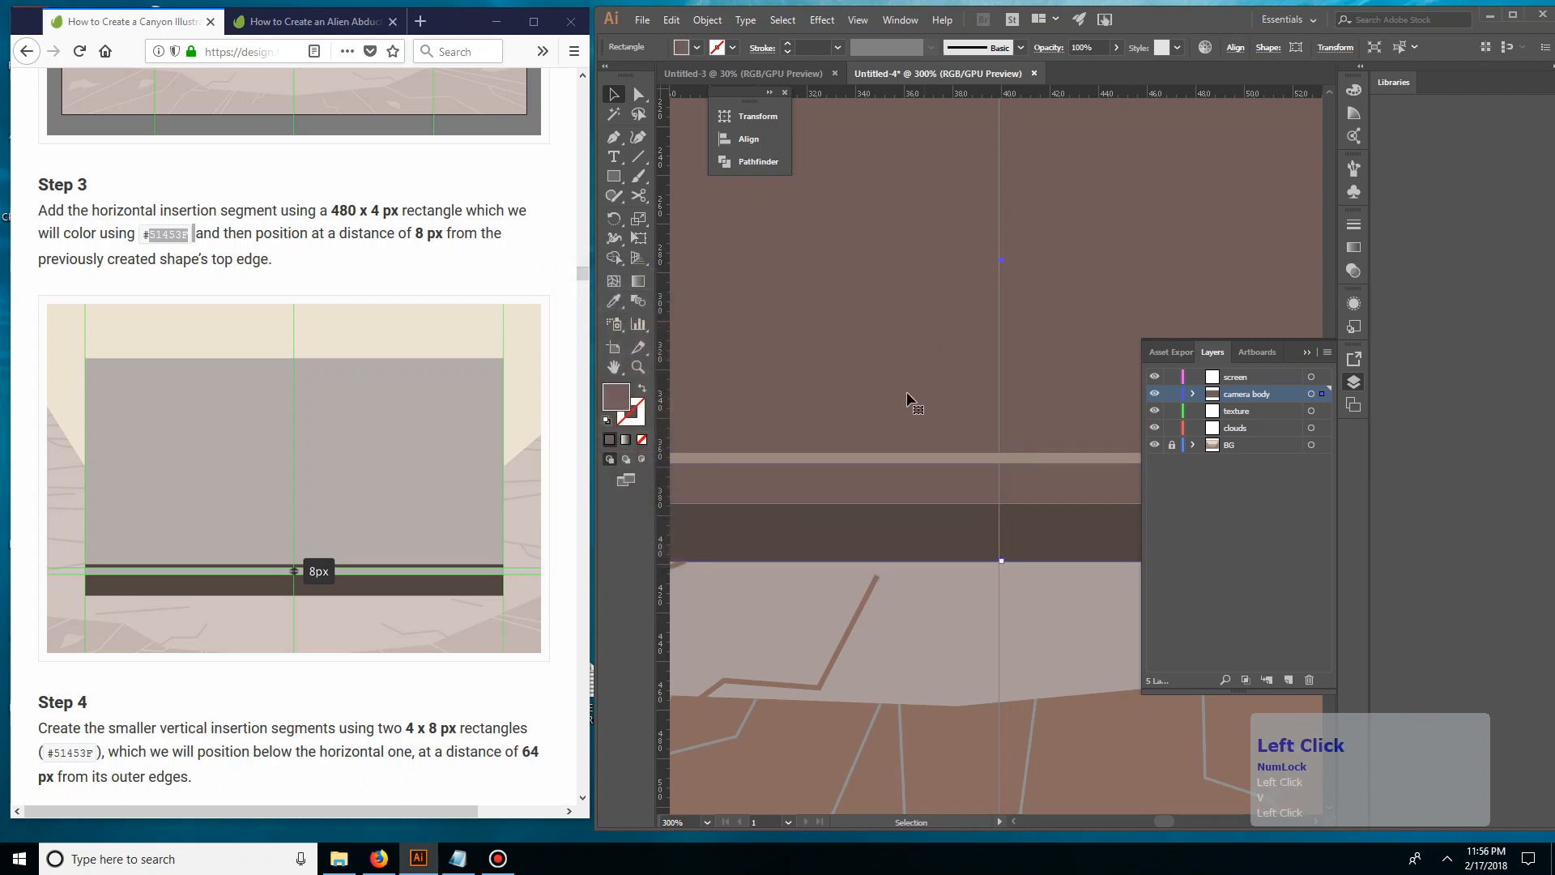
left_click(872, 455)
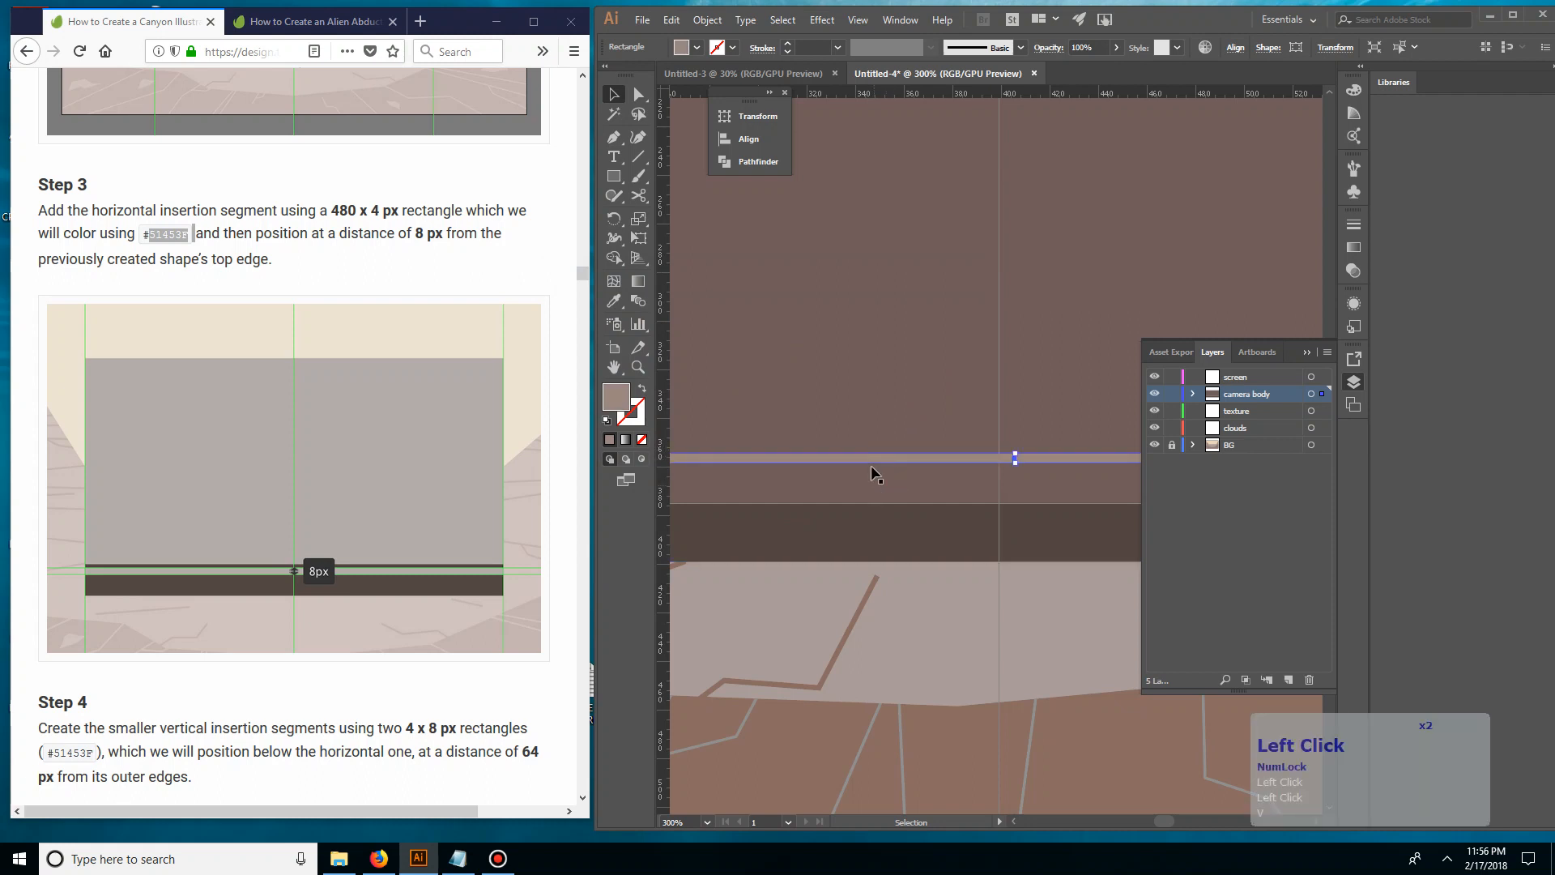
left_click(885, 409)
left_click(869, 454)
left_click(888, 455)
left_click_drag(888, 455, 912, 512)
left_click(751, 120)
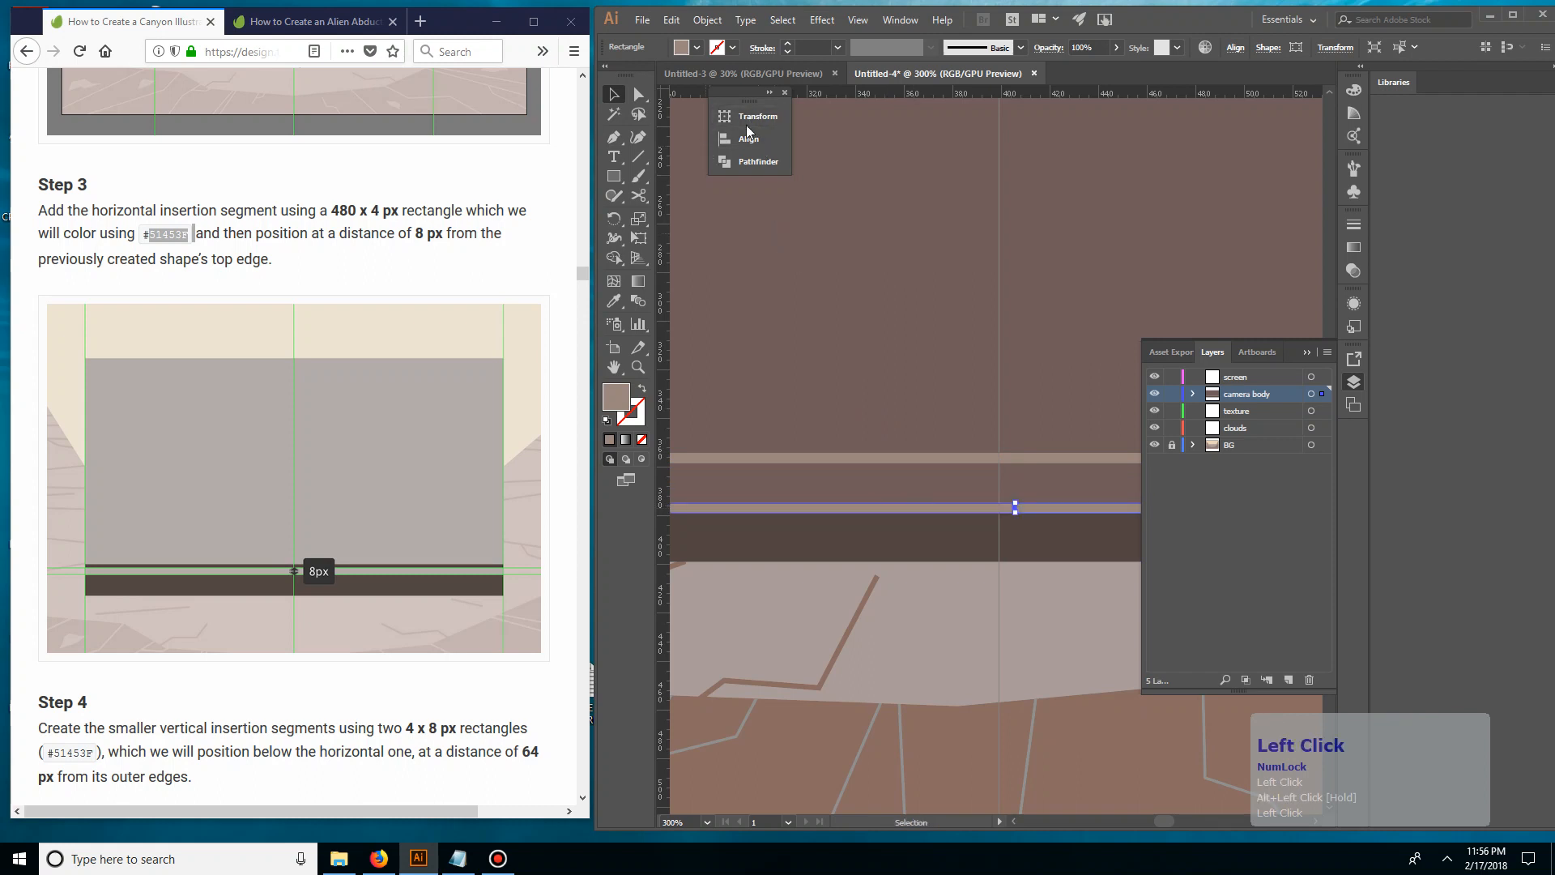
left_click(747, 128)
key("ctrl+z")
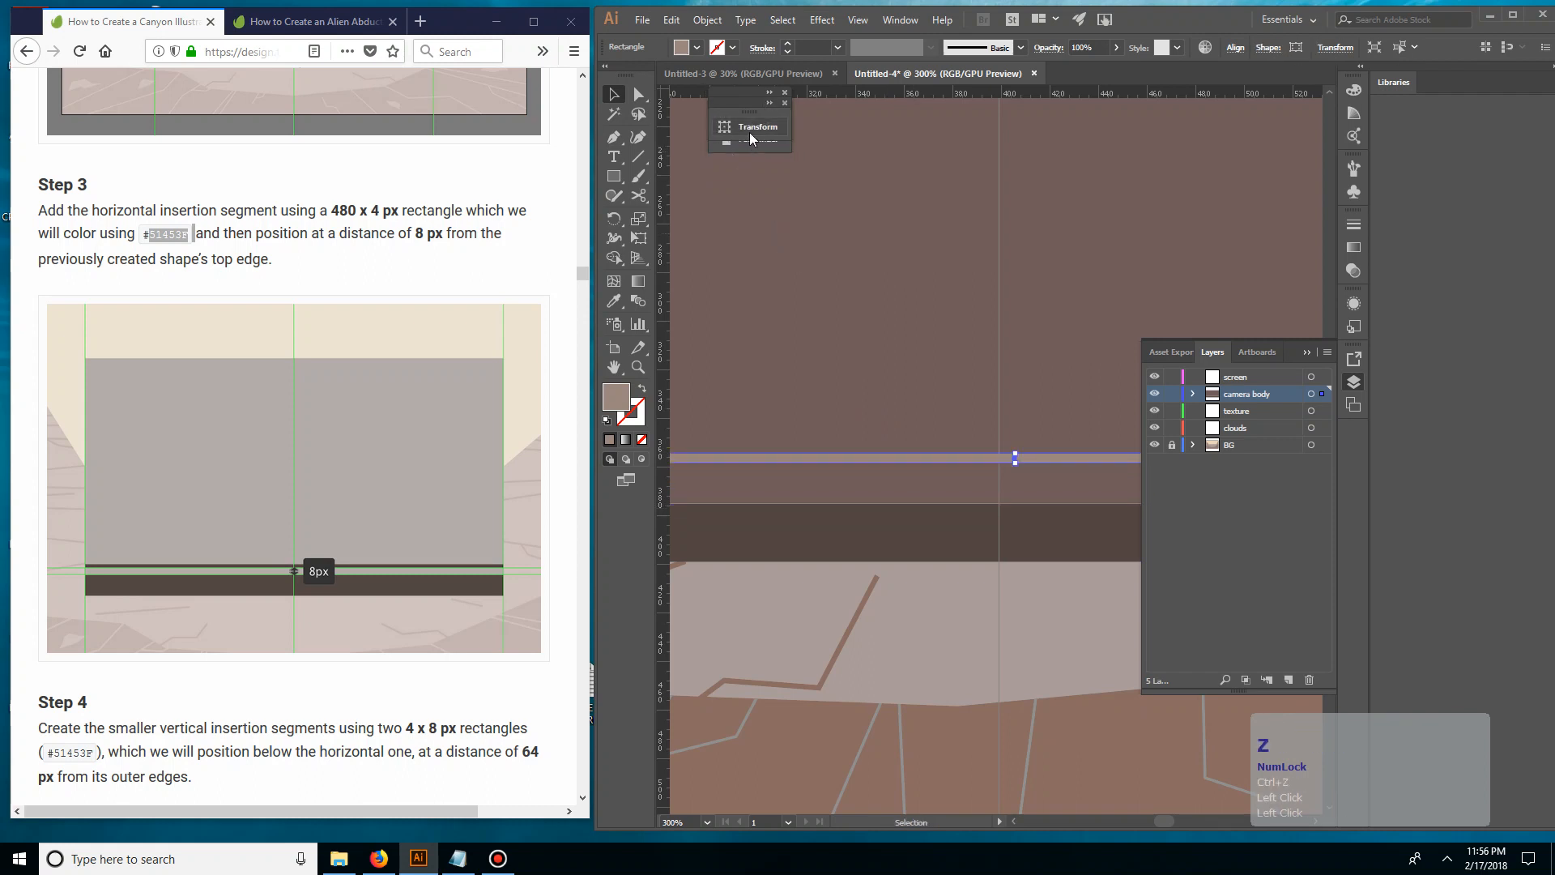
Duplicate the light brown 4 px strip and place the copy along the bottom section's top edge
left_click(969, 458)
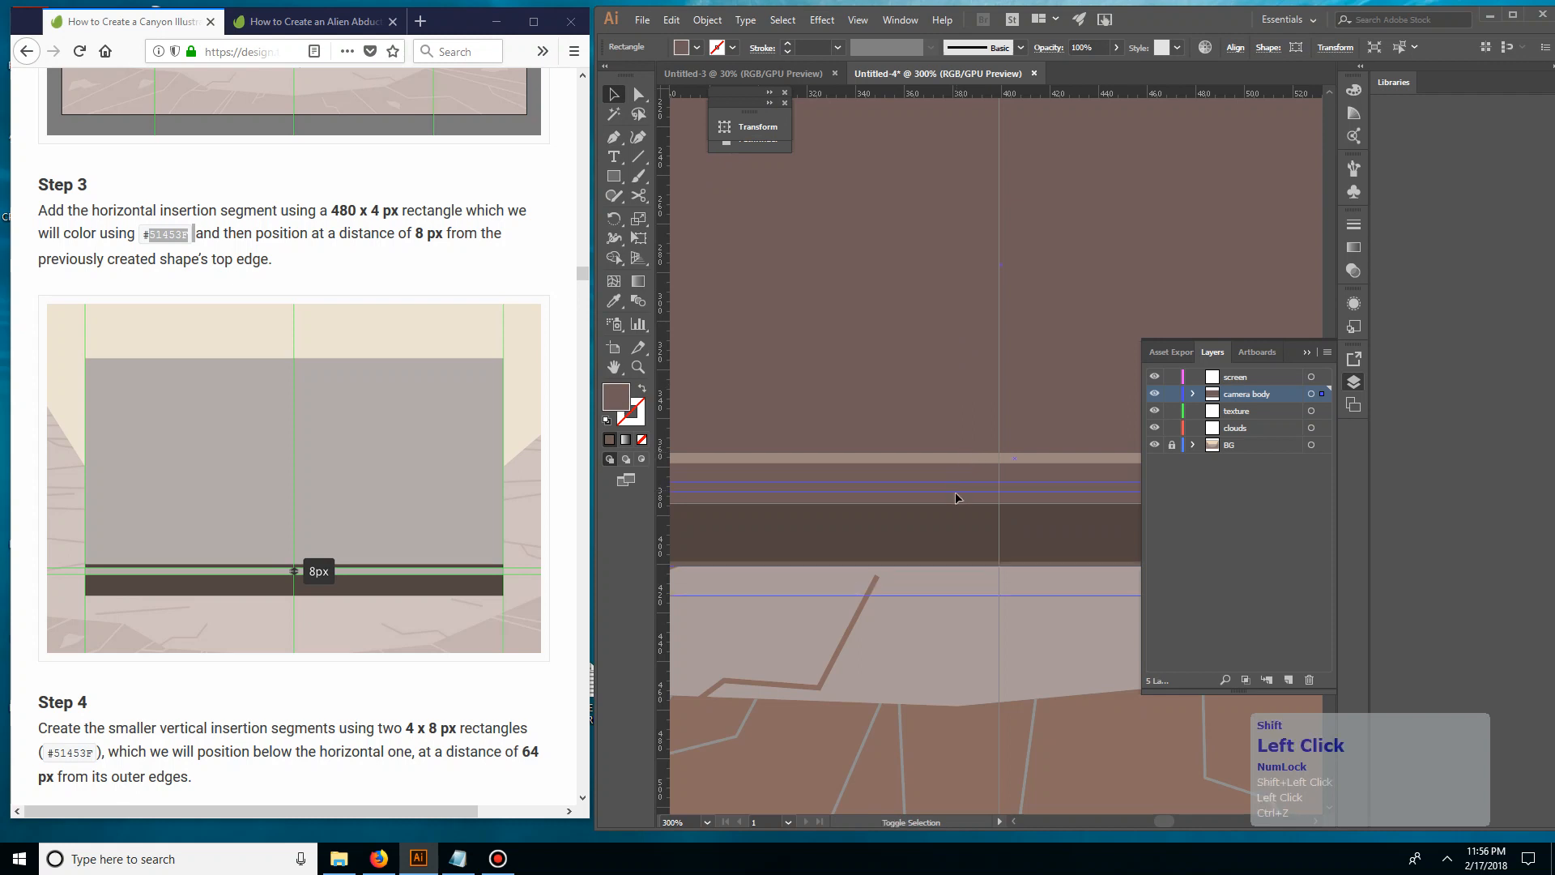
left_click(955, 458, "shift")
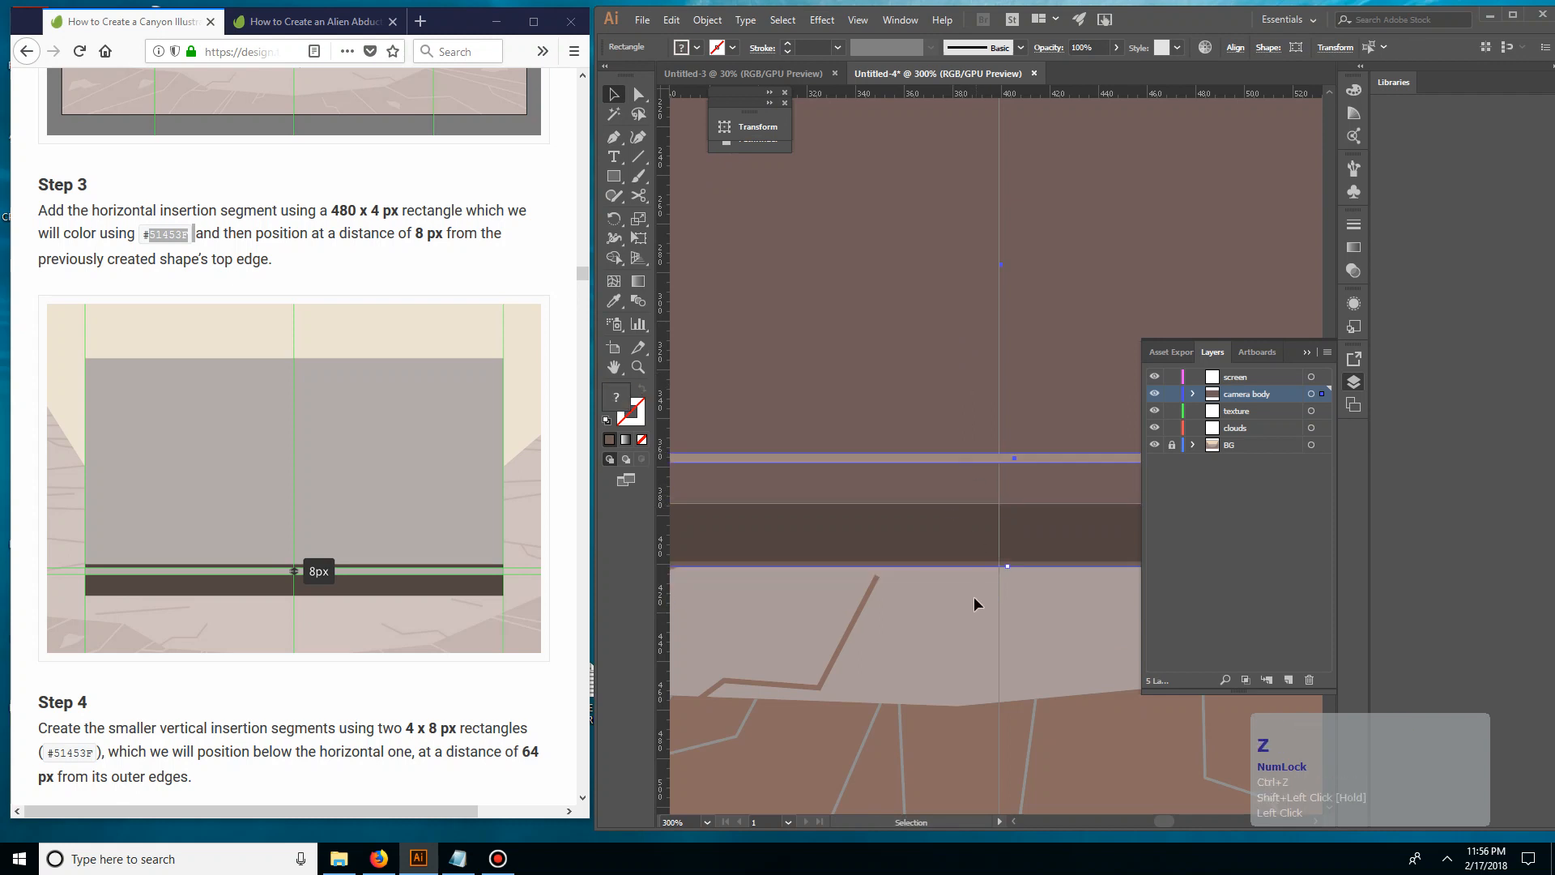
left_click(1015, 583)
left_click_drag(956, 458, 956, 513)
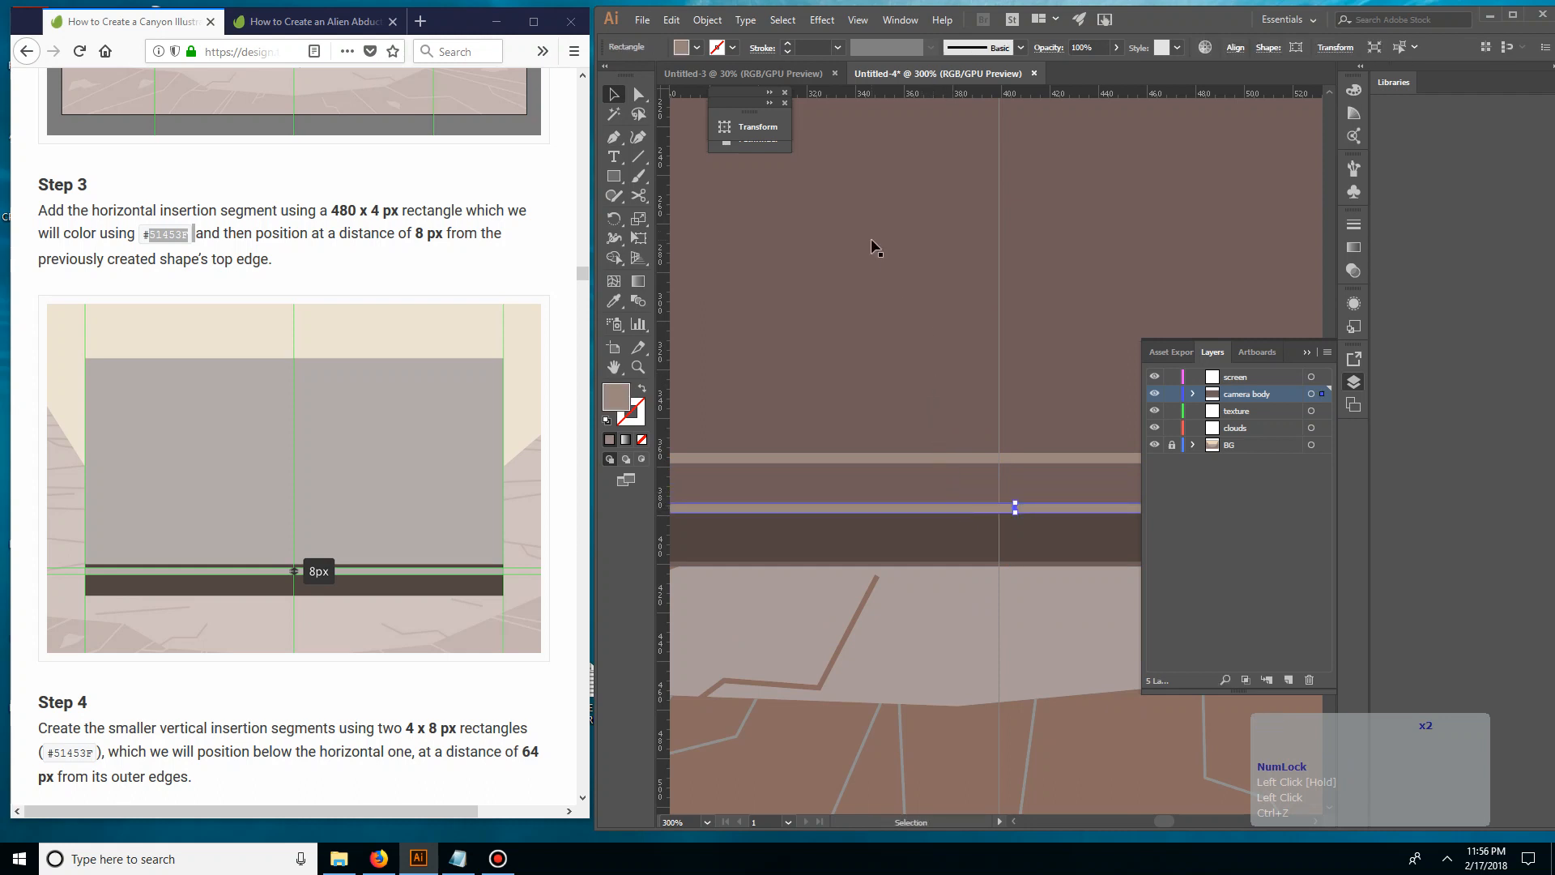
Set the copied strip's height to 9 px, keeping its width at 480 px
left_click(750, 128)
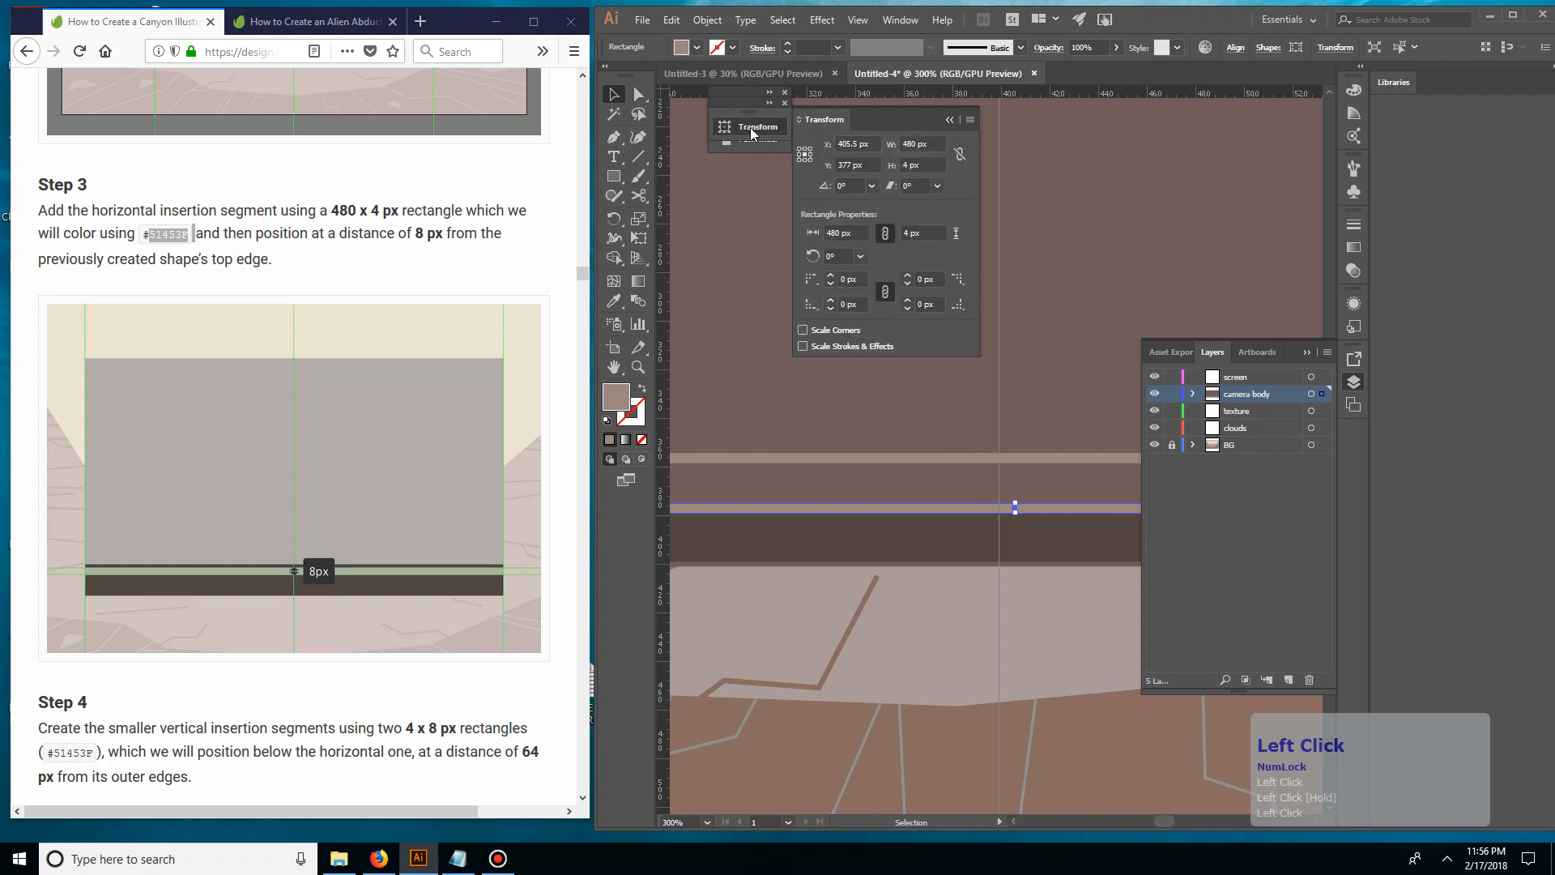
mouse_move(746, 109)
left_mouse_down()
mouse_move(751, 141)
mouse_move(746, 106)
left_mouse_up()
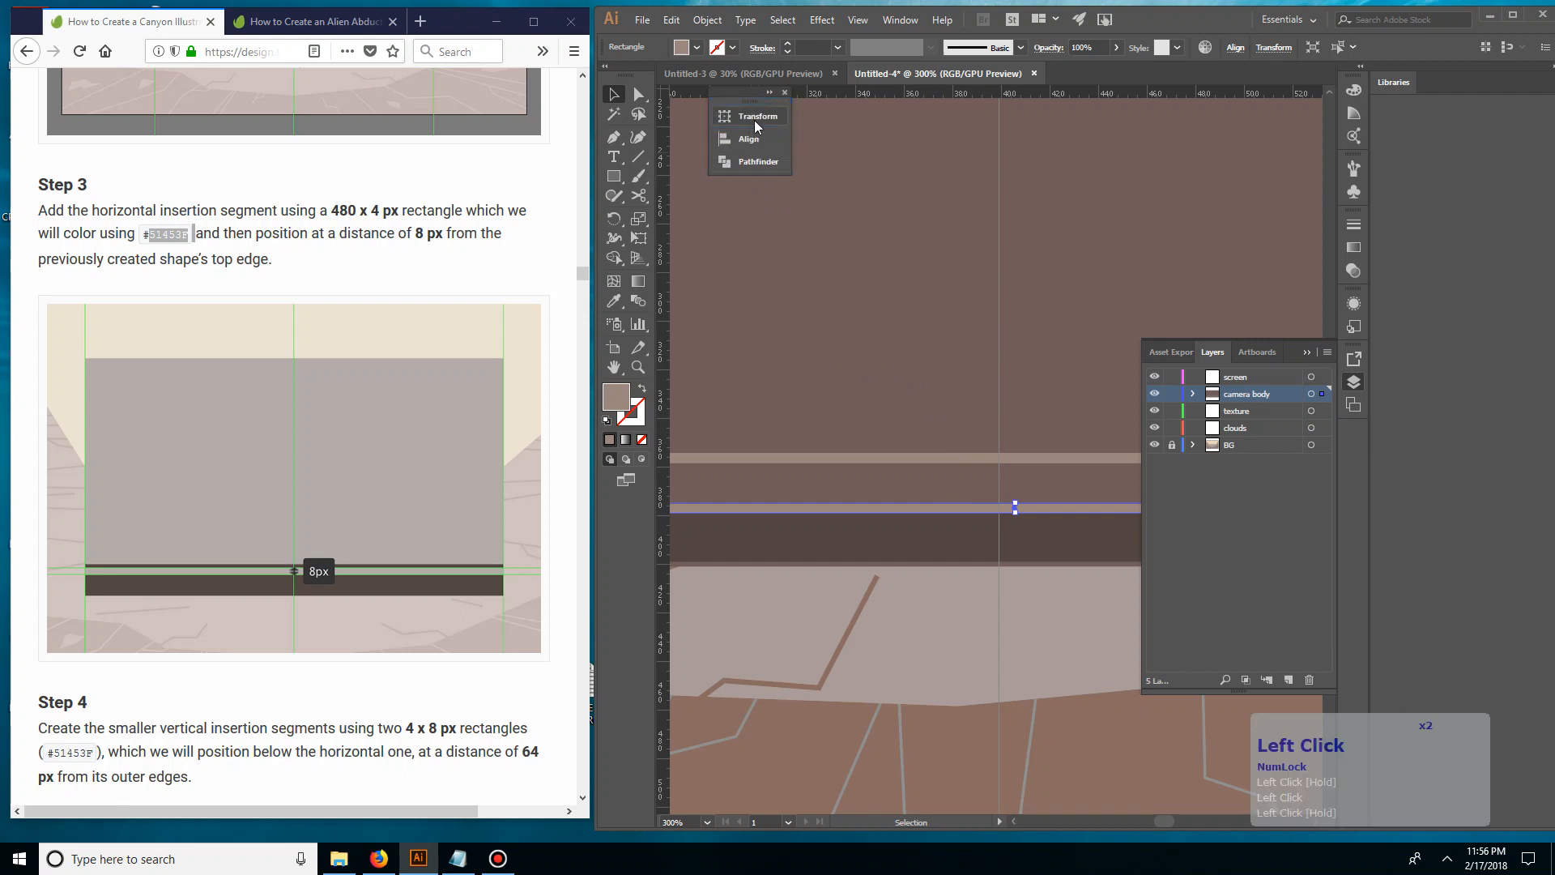
left_click(753, 114)
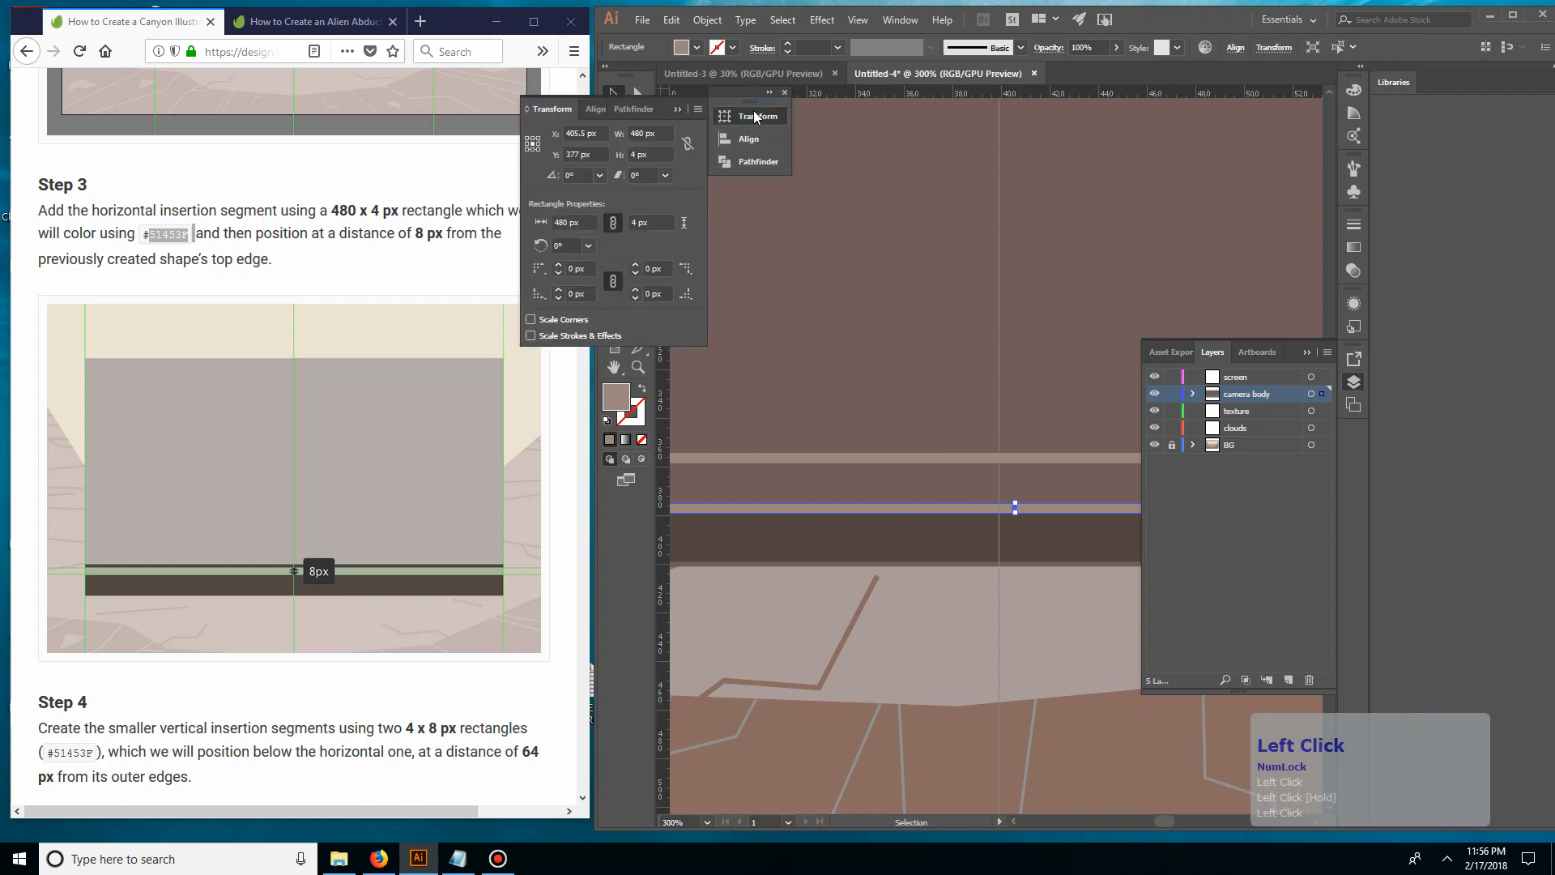
double_click(652, 153)
type("9")
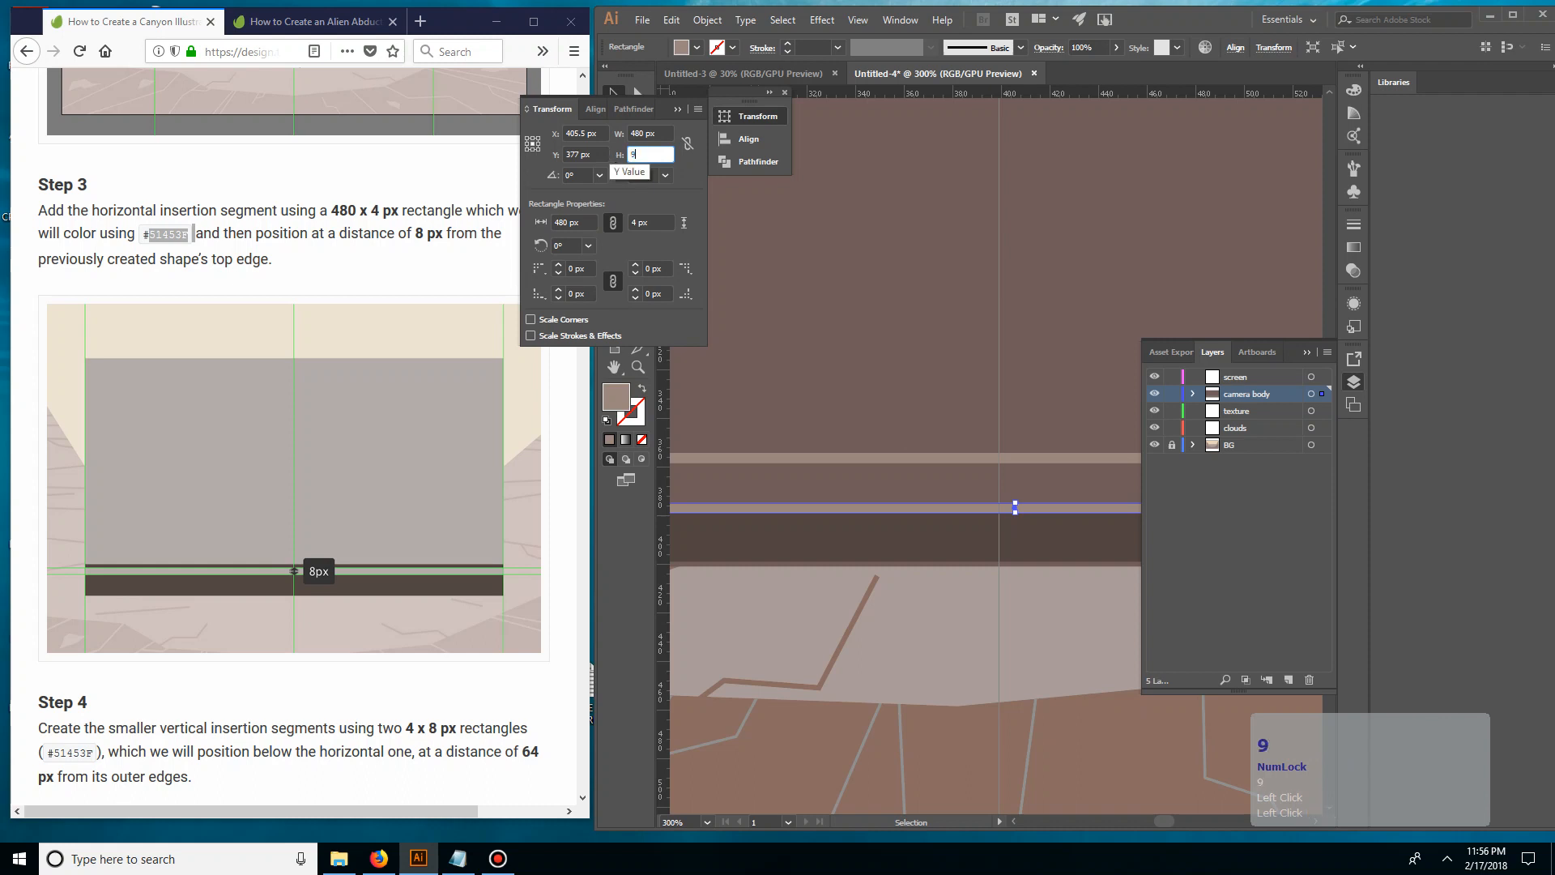
key("Return")
left_click(828, 233)
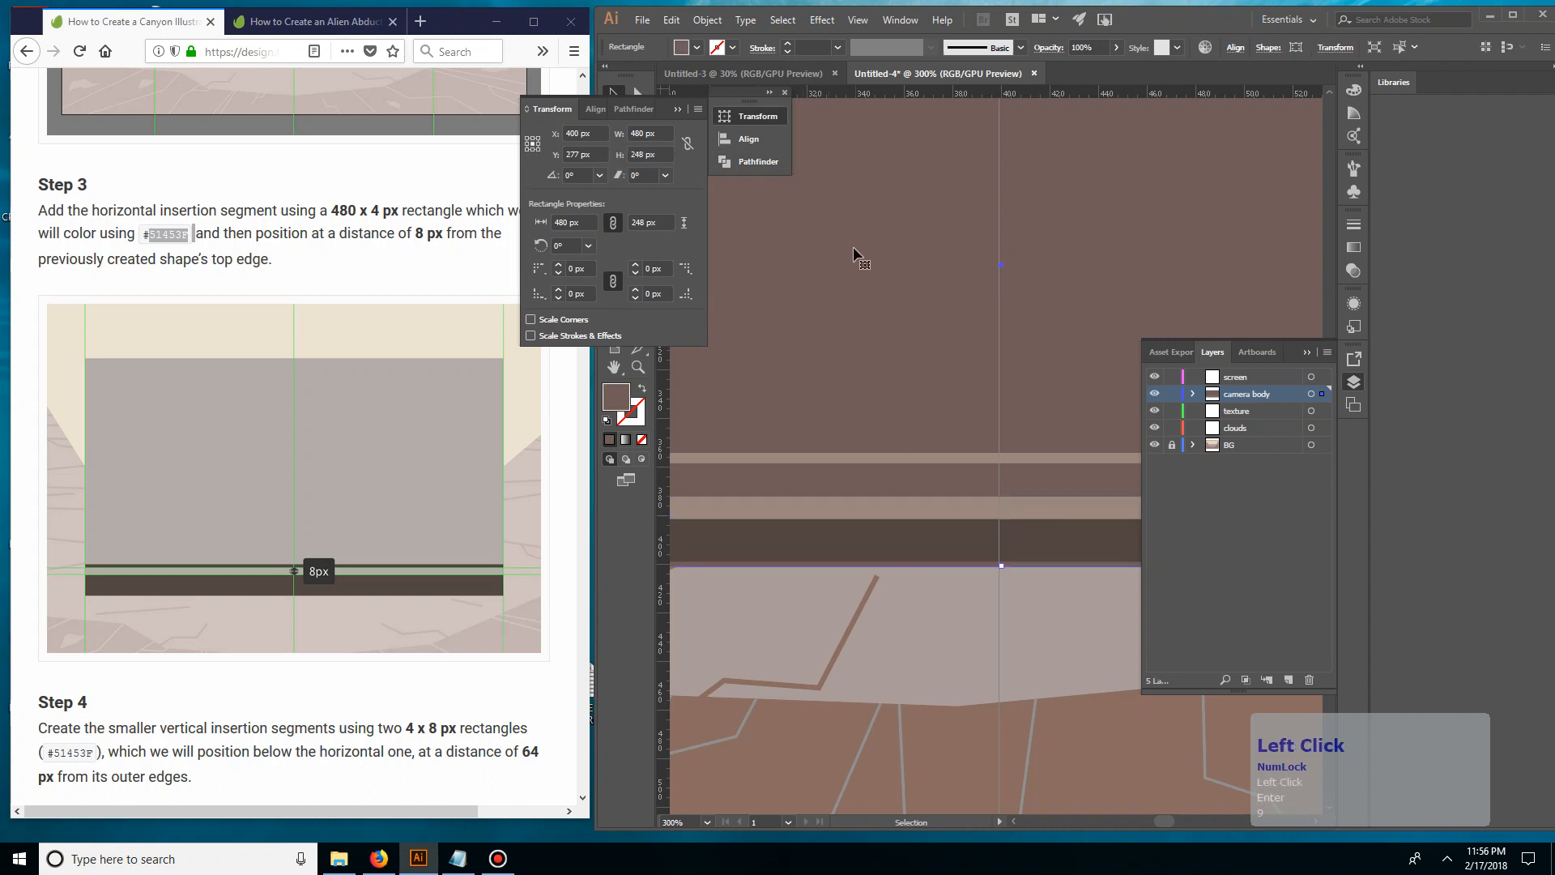
Move the 4 px strip into the bottom section, using the 9 px strip as a spacer, and delete the spacer
mouse_move(939, 508)
left_mouse_down()
mouse_move(945, 538)
mouse_move(950, 520)
left_mouse_up()
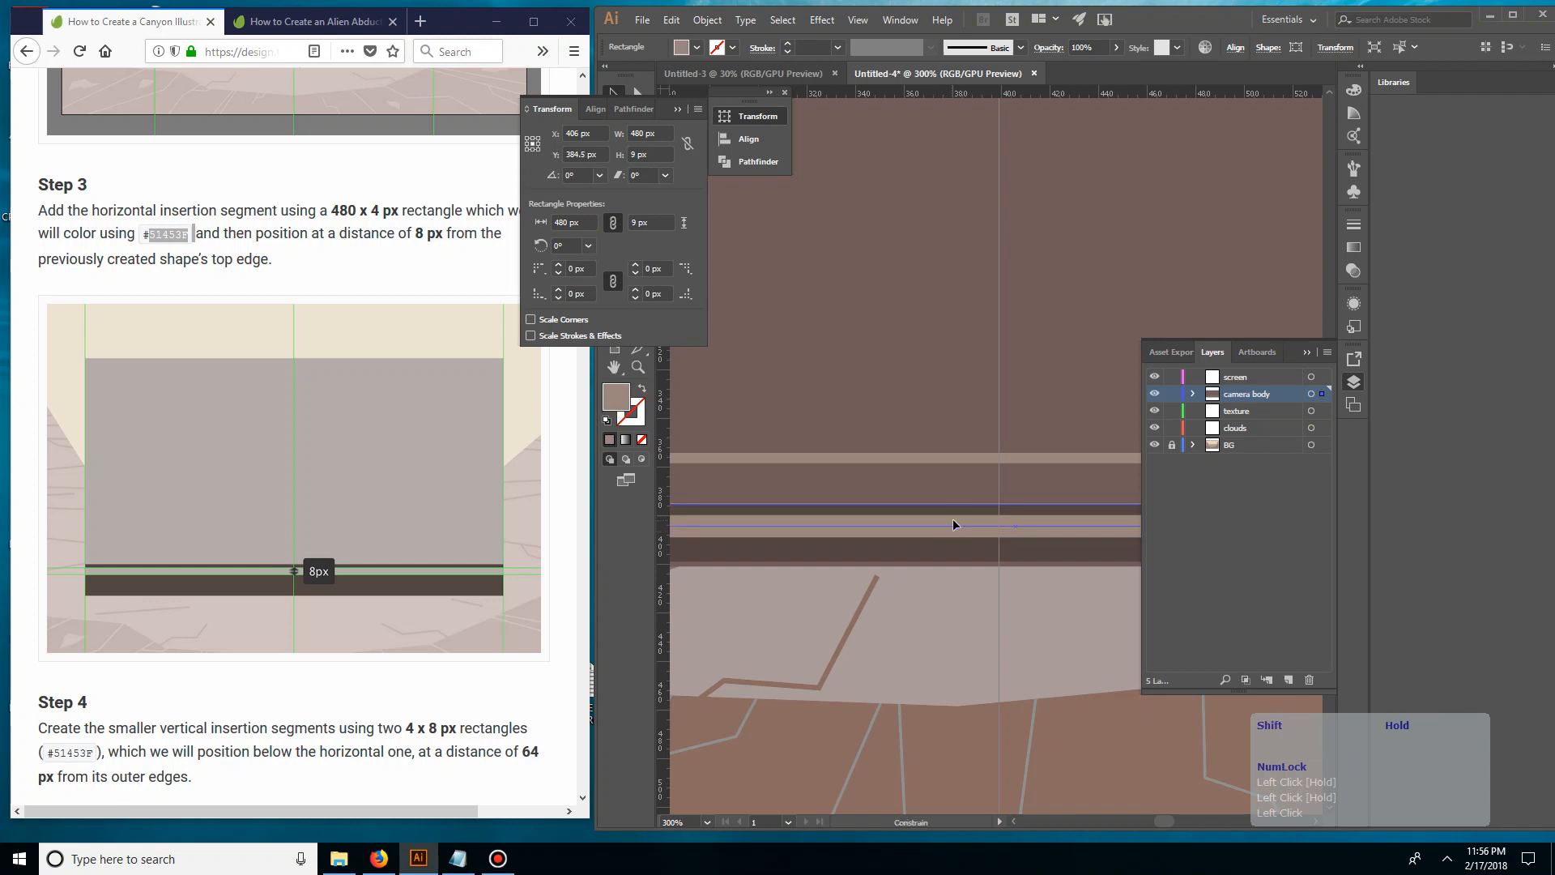
double_click(971, 469)
left_click_drag(964, 457, 963, 523)
double_click(960, 515)
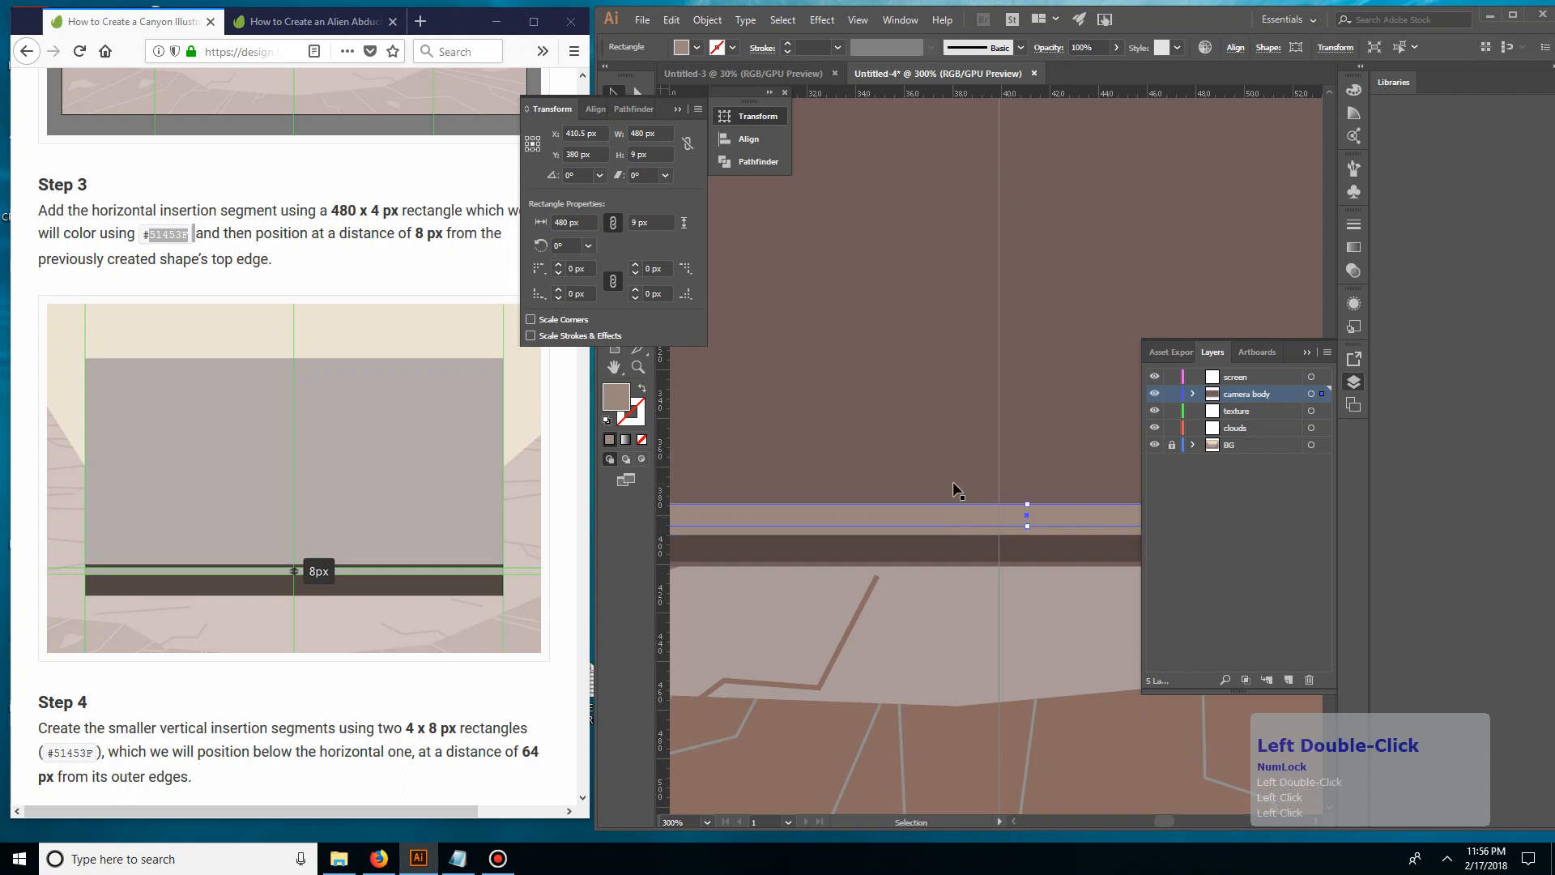
key("Delete")
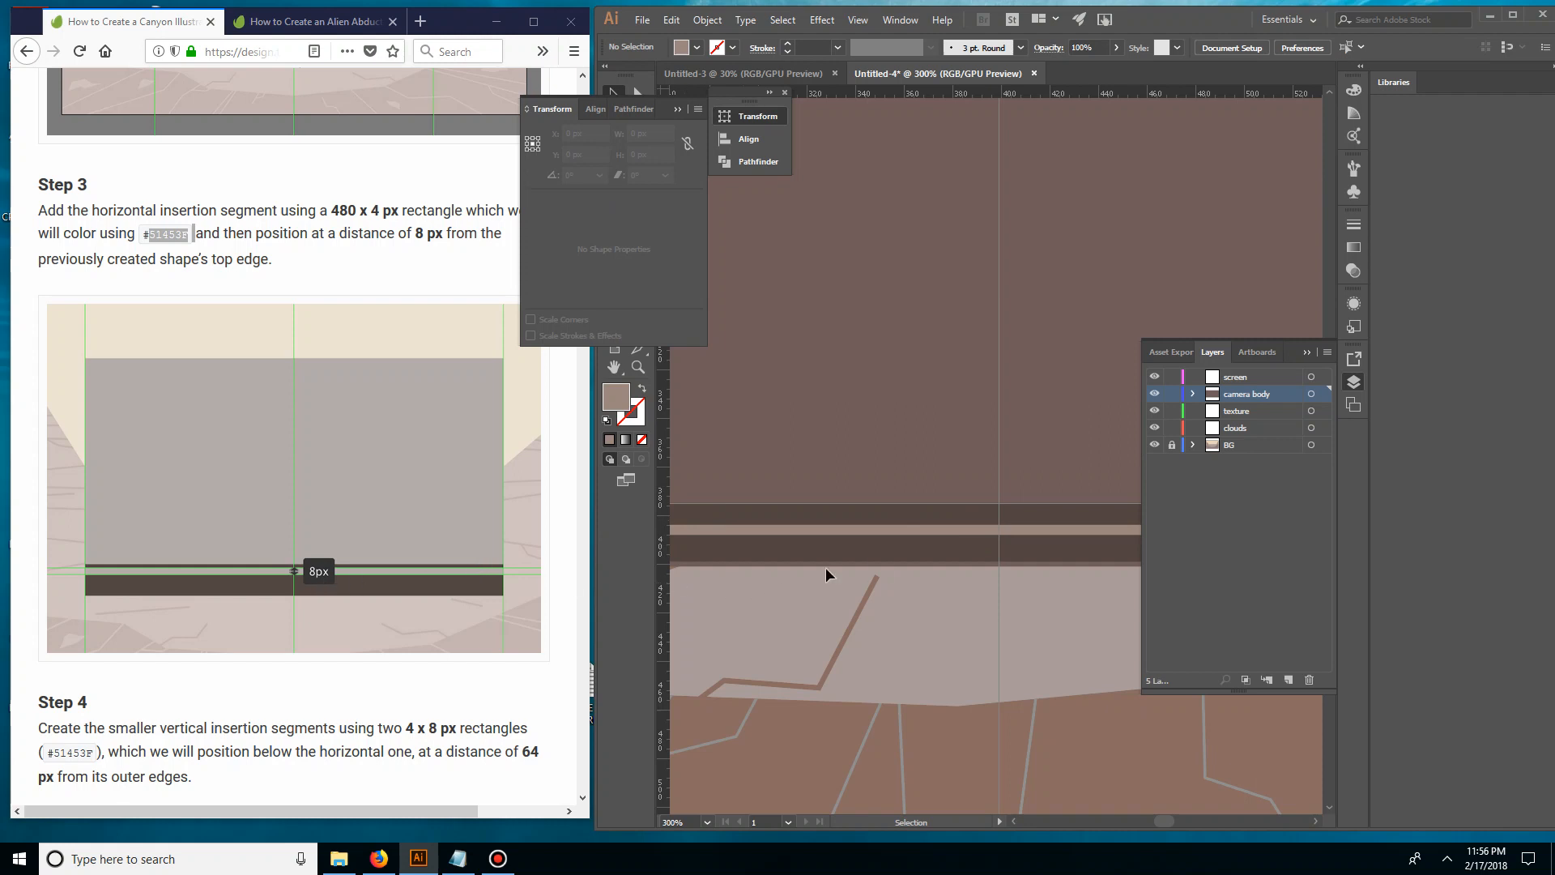
Set the remaining light brown strip's height to 8 px
left_click(926, 529)
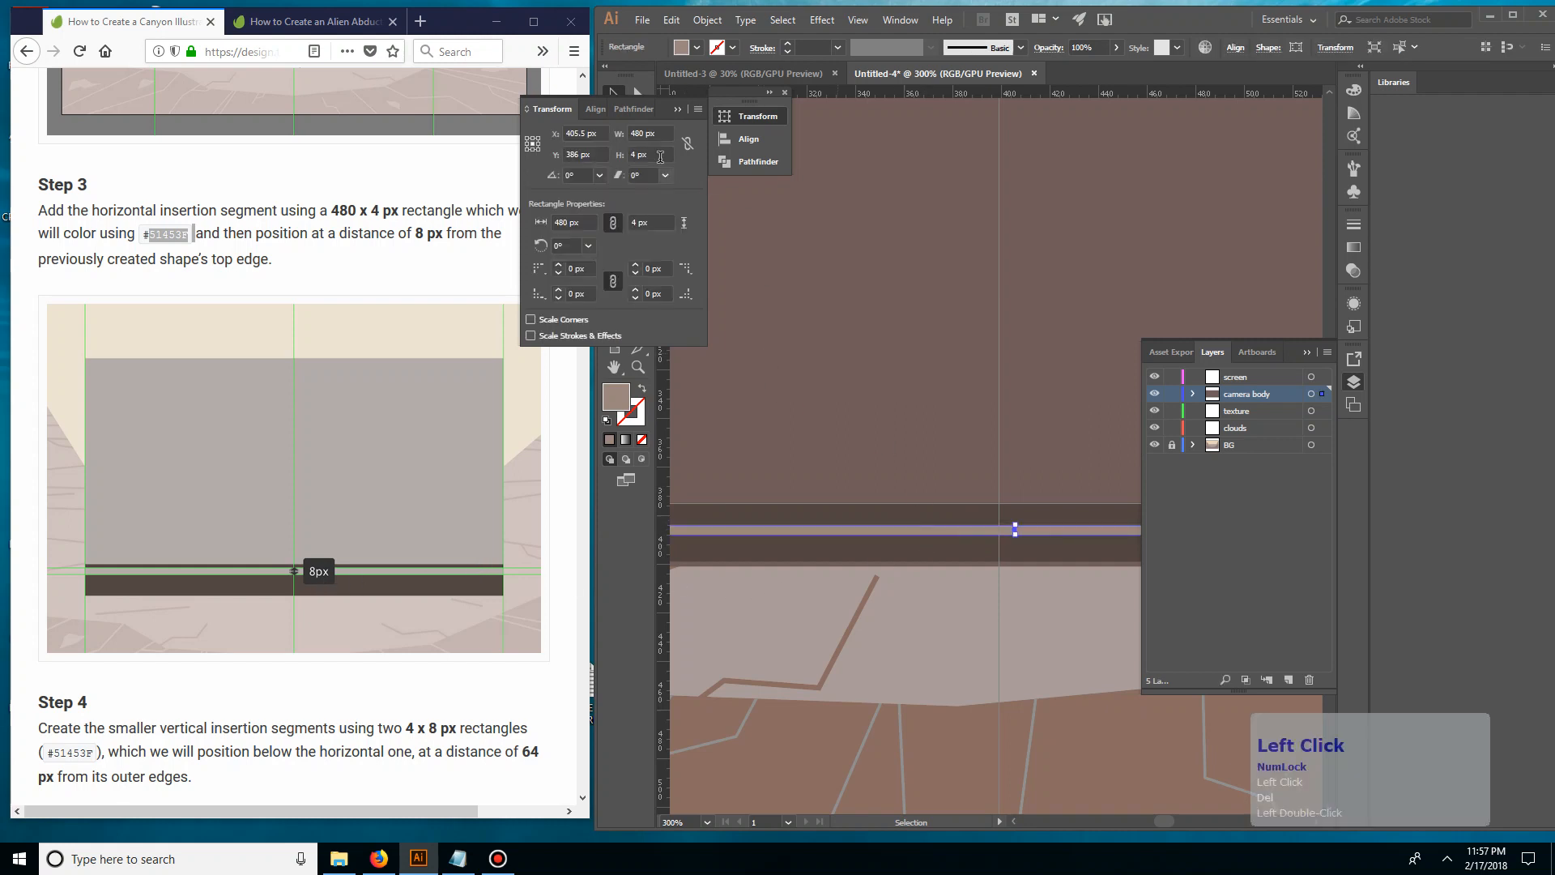
left_click(647, 154)
type("9")
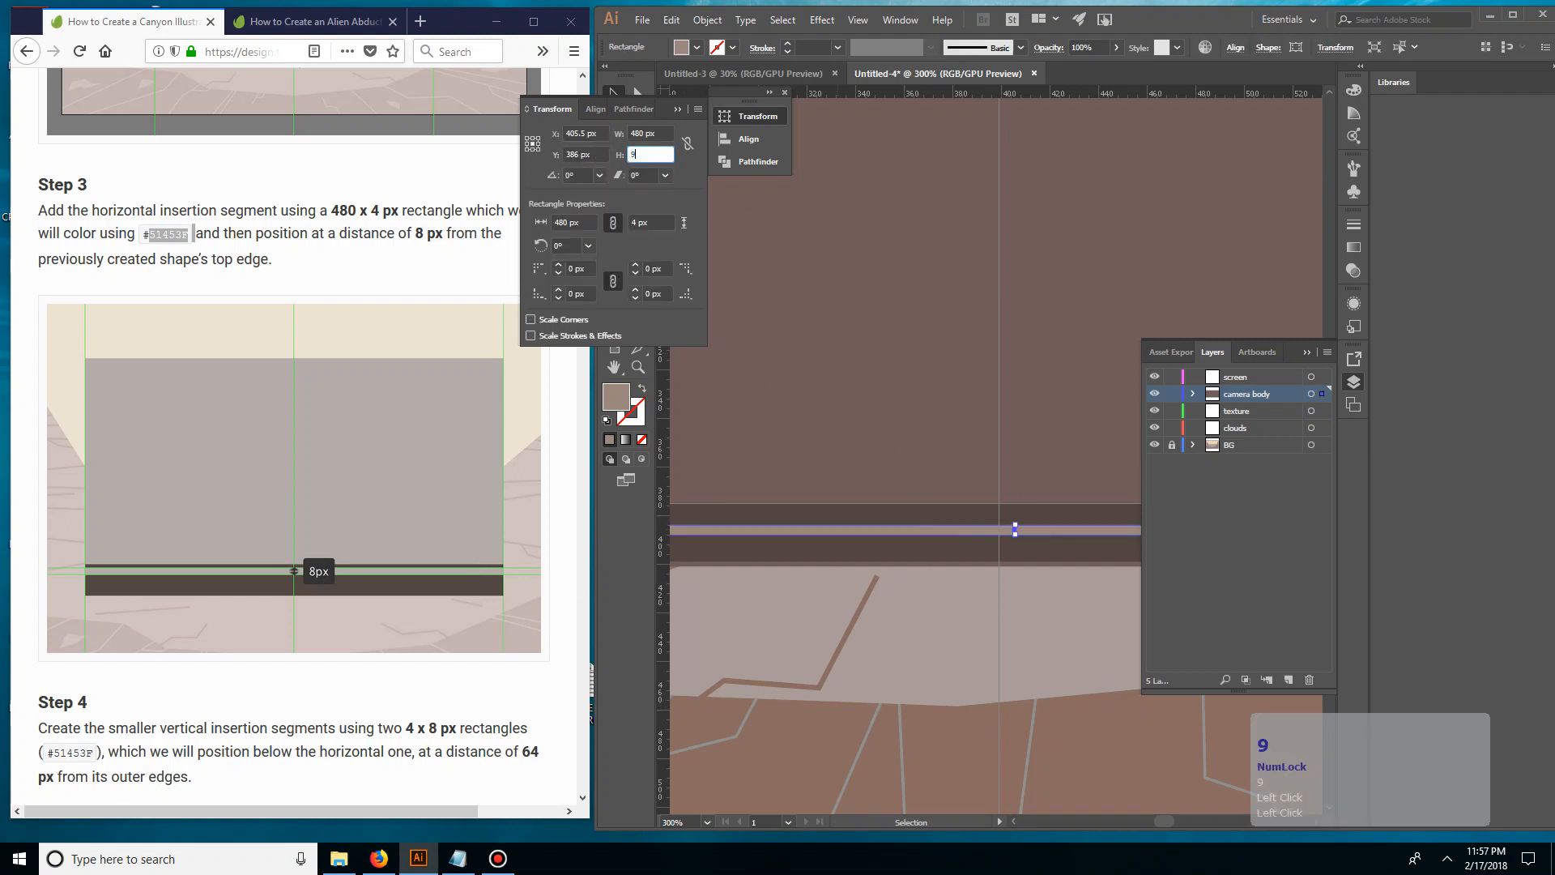
key("BackSpace")
type("8")
key("Return")
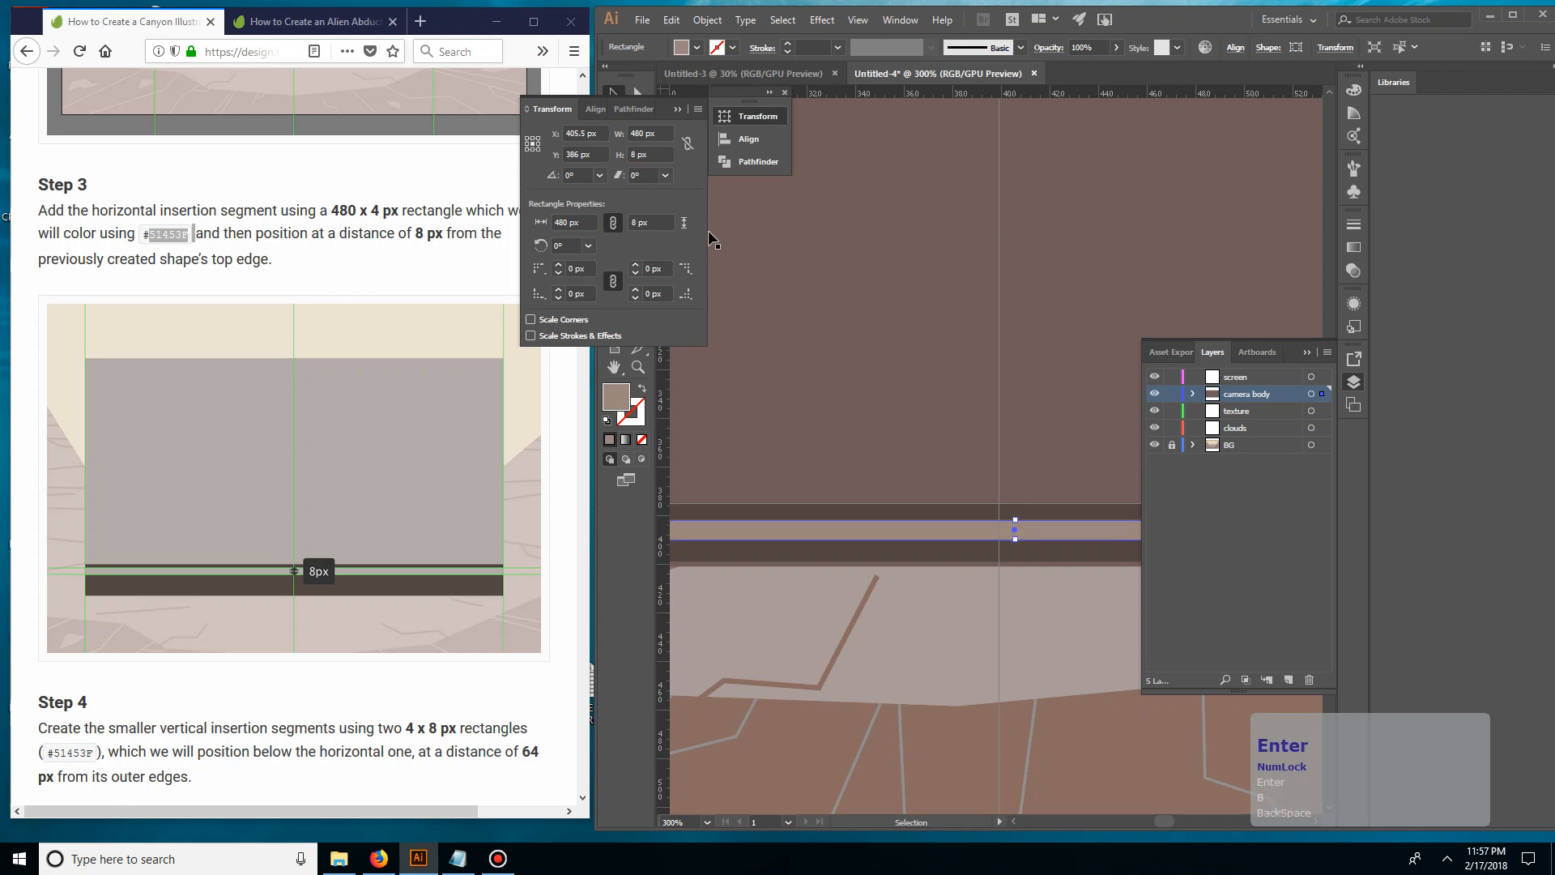
left_click(830, 326)
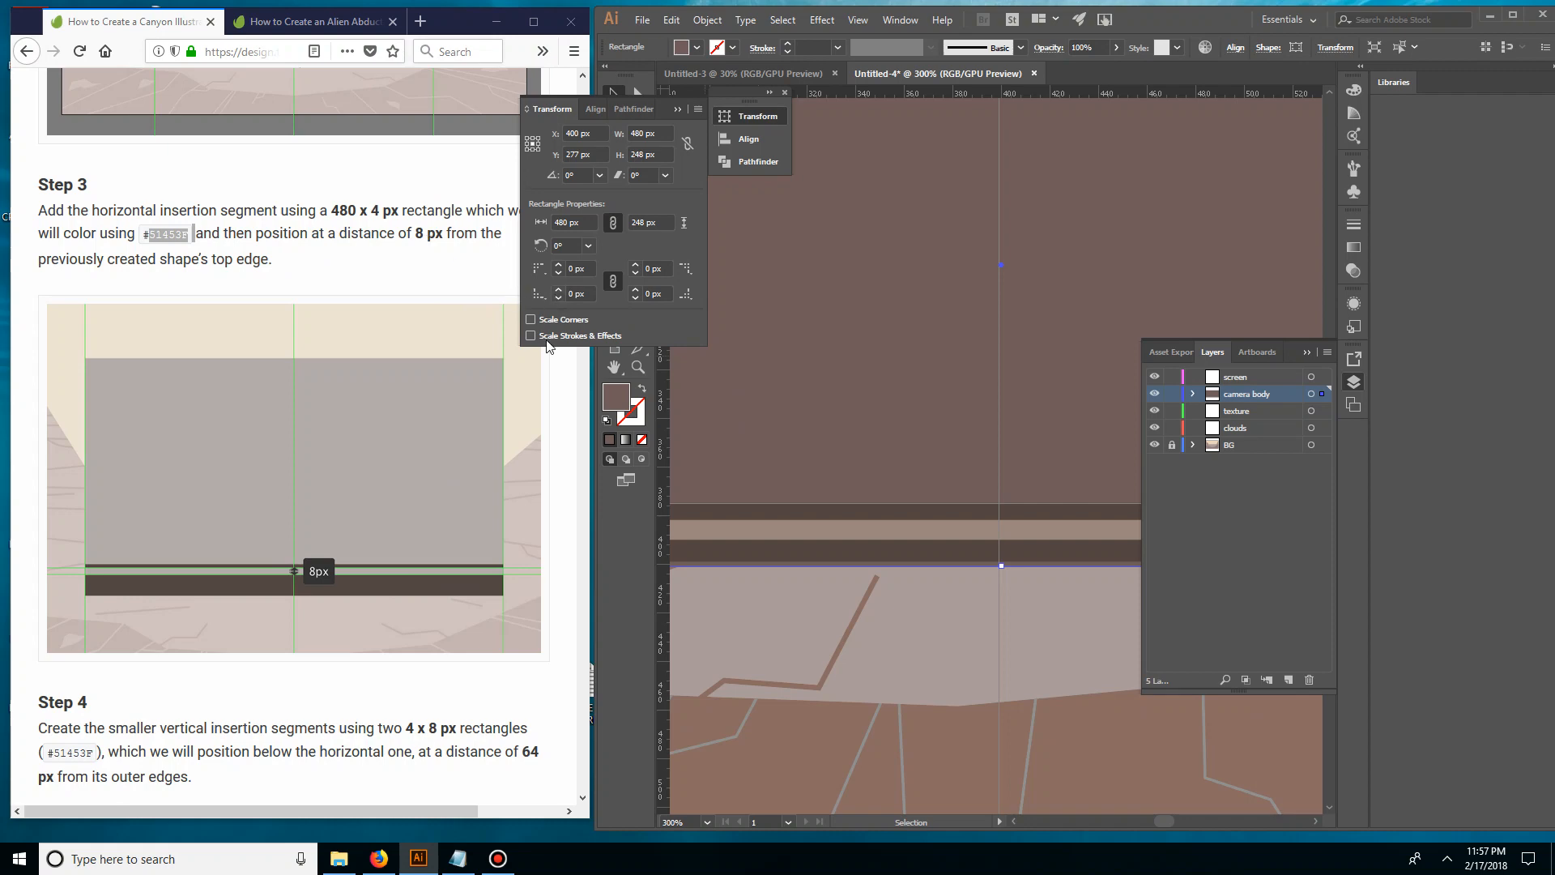
Check the strip's placement in the tutorial and move the 480 x 8 px strip slightly closer to the bottom section's top edge
scroll(430, 561, "down", 4)
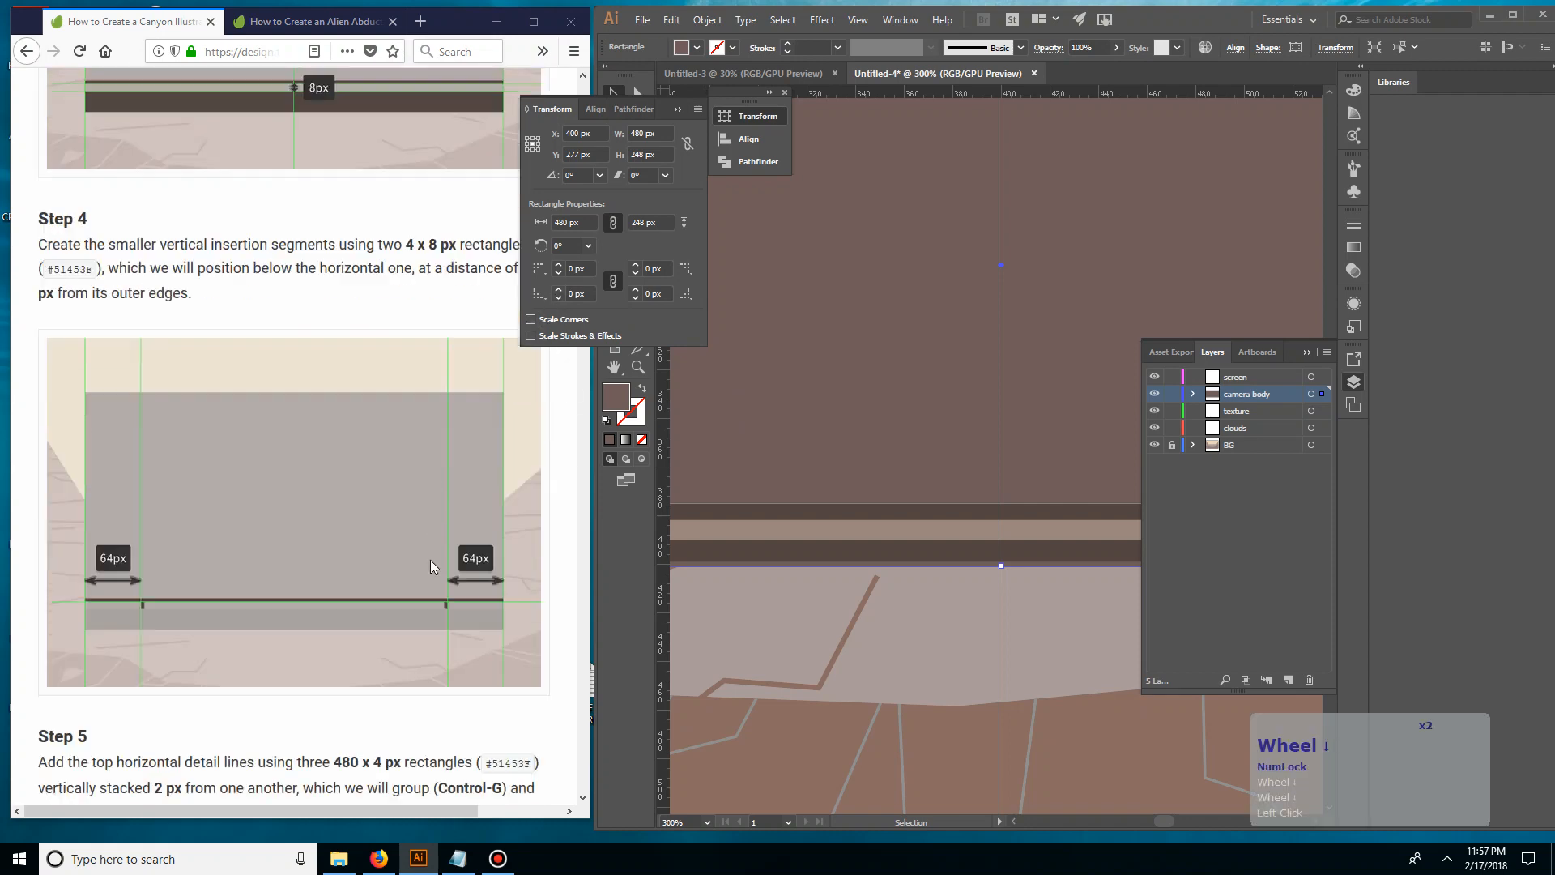
scroll(382, 479, "up", 2)
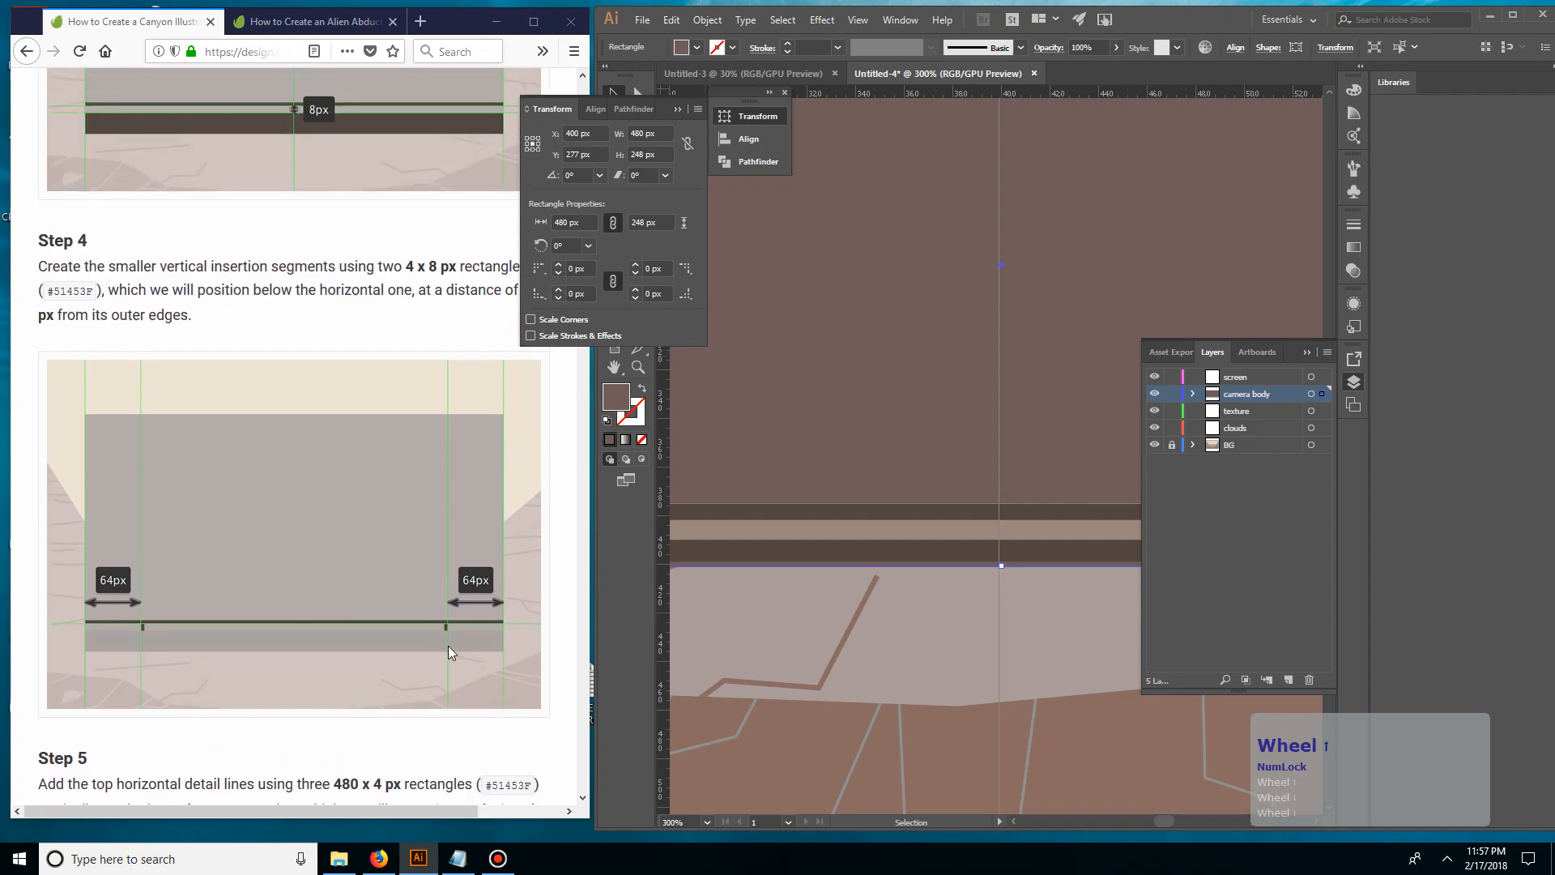
scroll(444, 596, "up", 4)
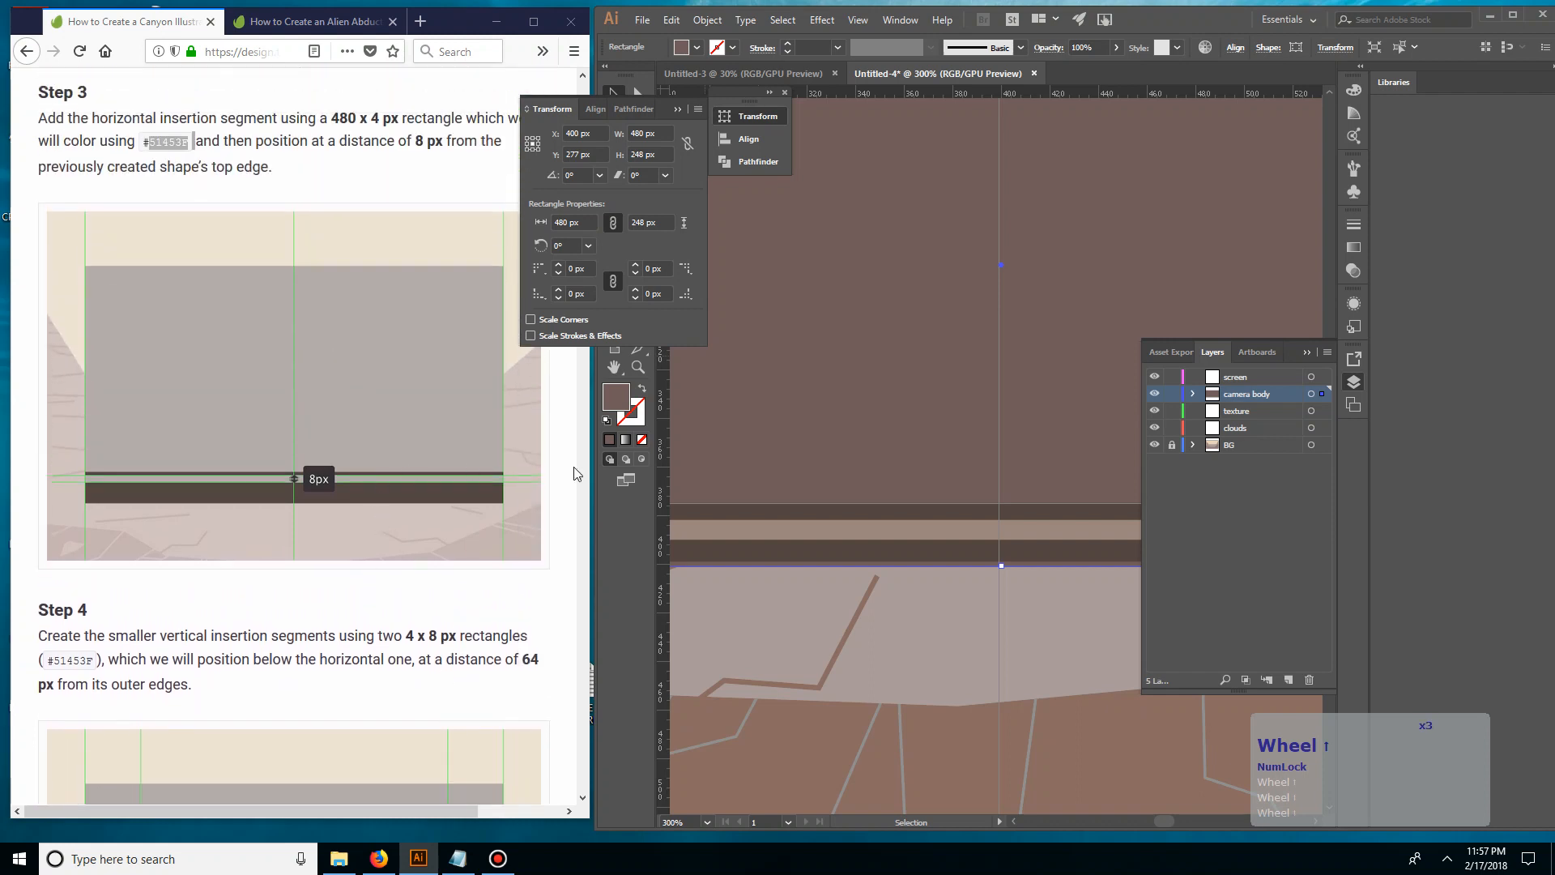
left_click(898, 541)
left_click(898, 536)
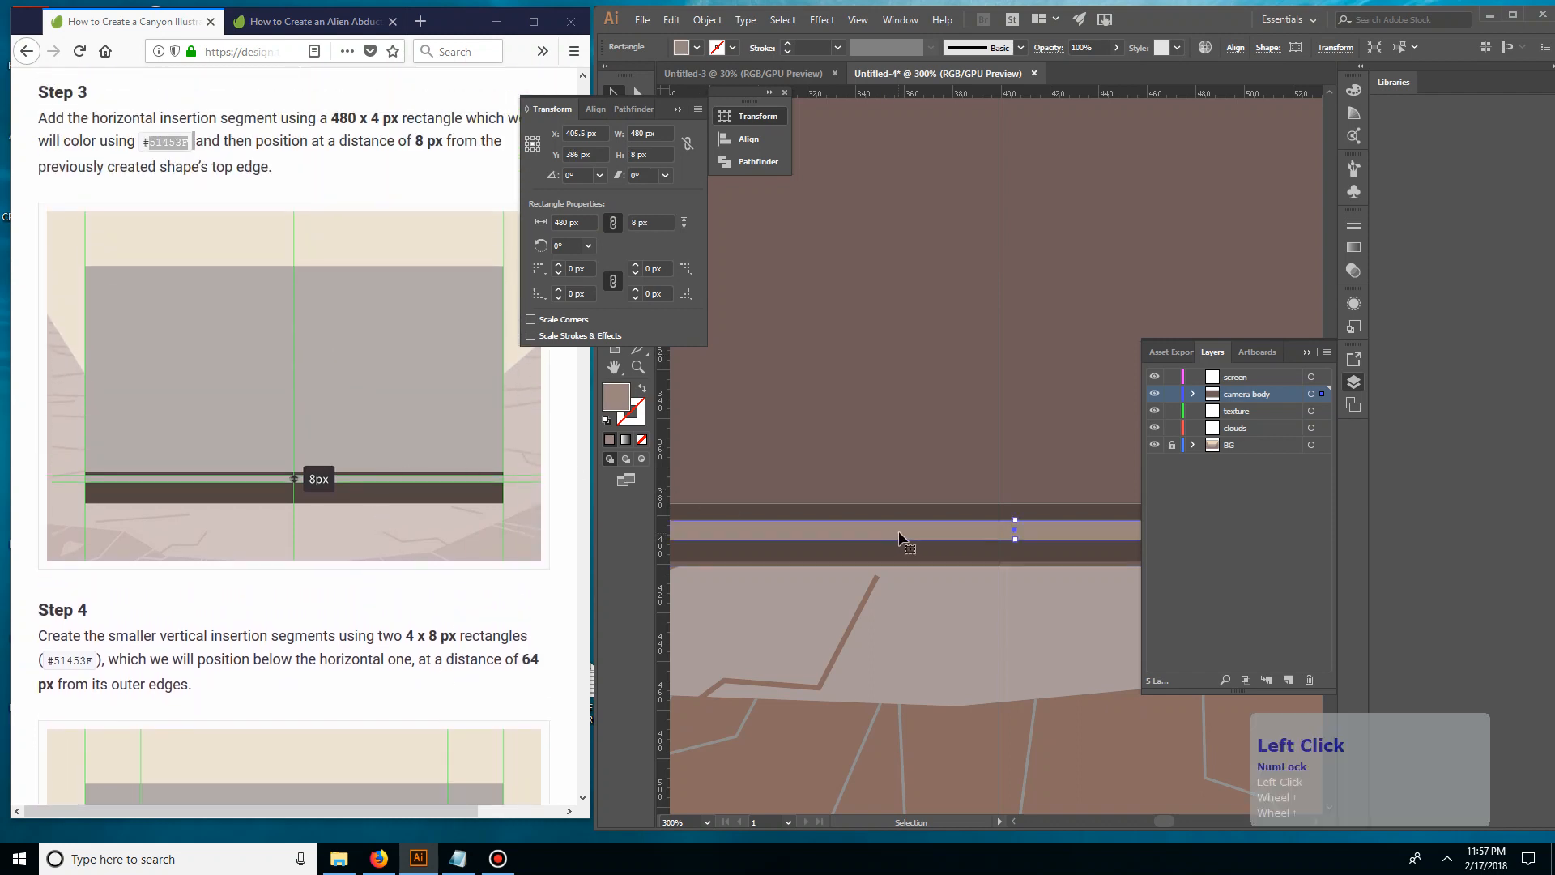
left_click_drag(903, 527, 903, 521)
left_click_drag(903, 522, 898, 525)
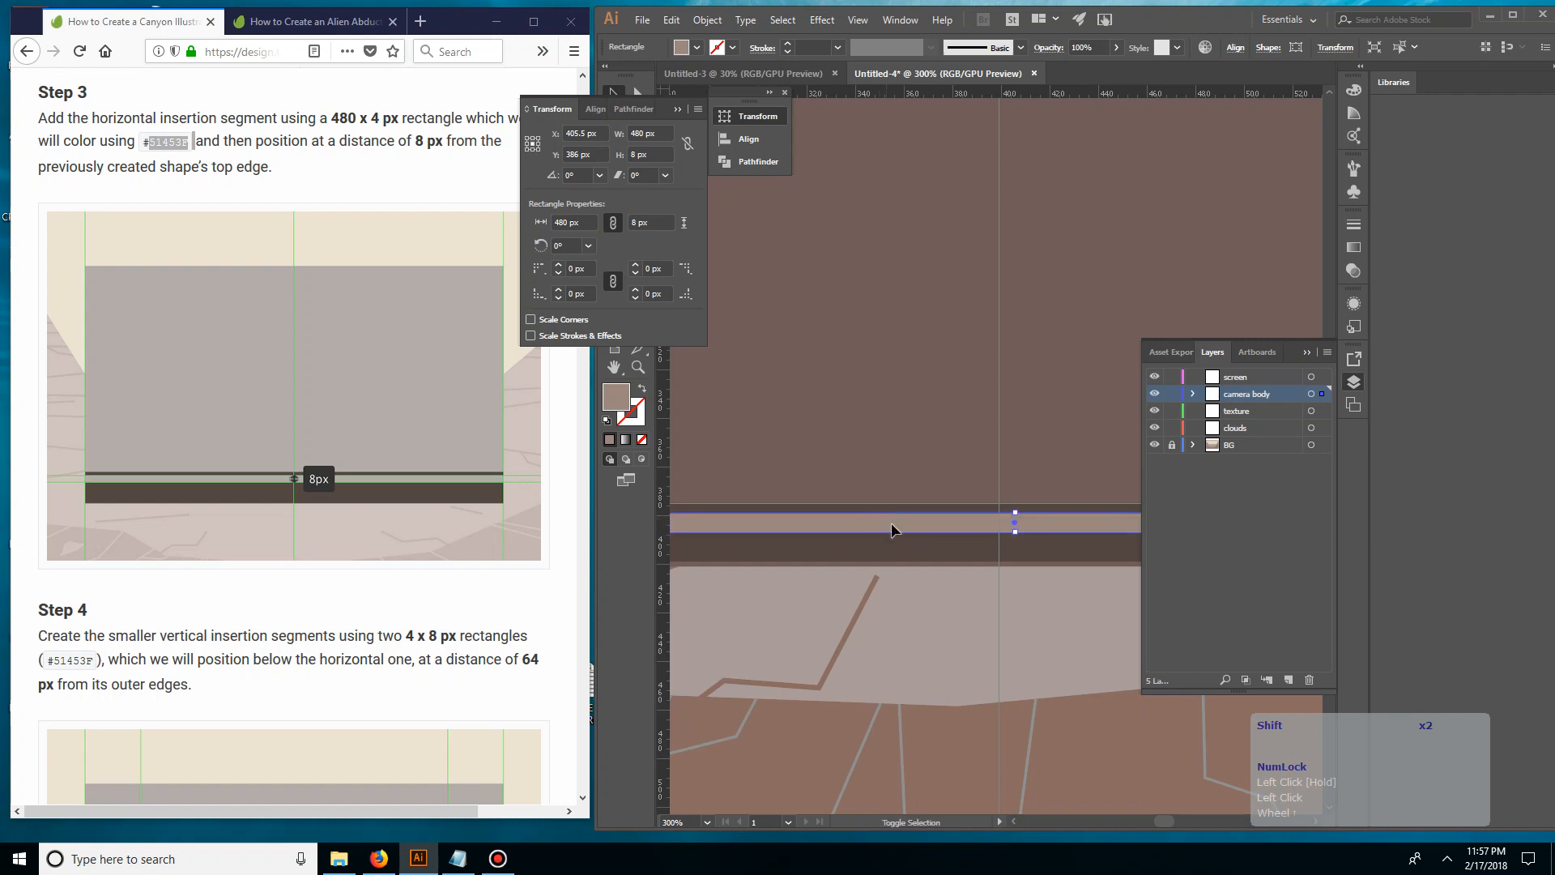
left_click(527, 473)
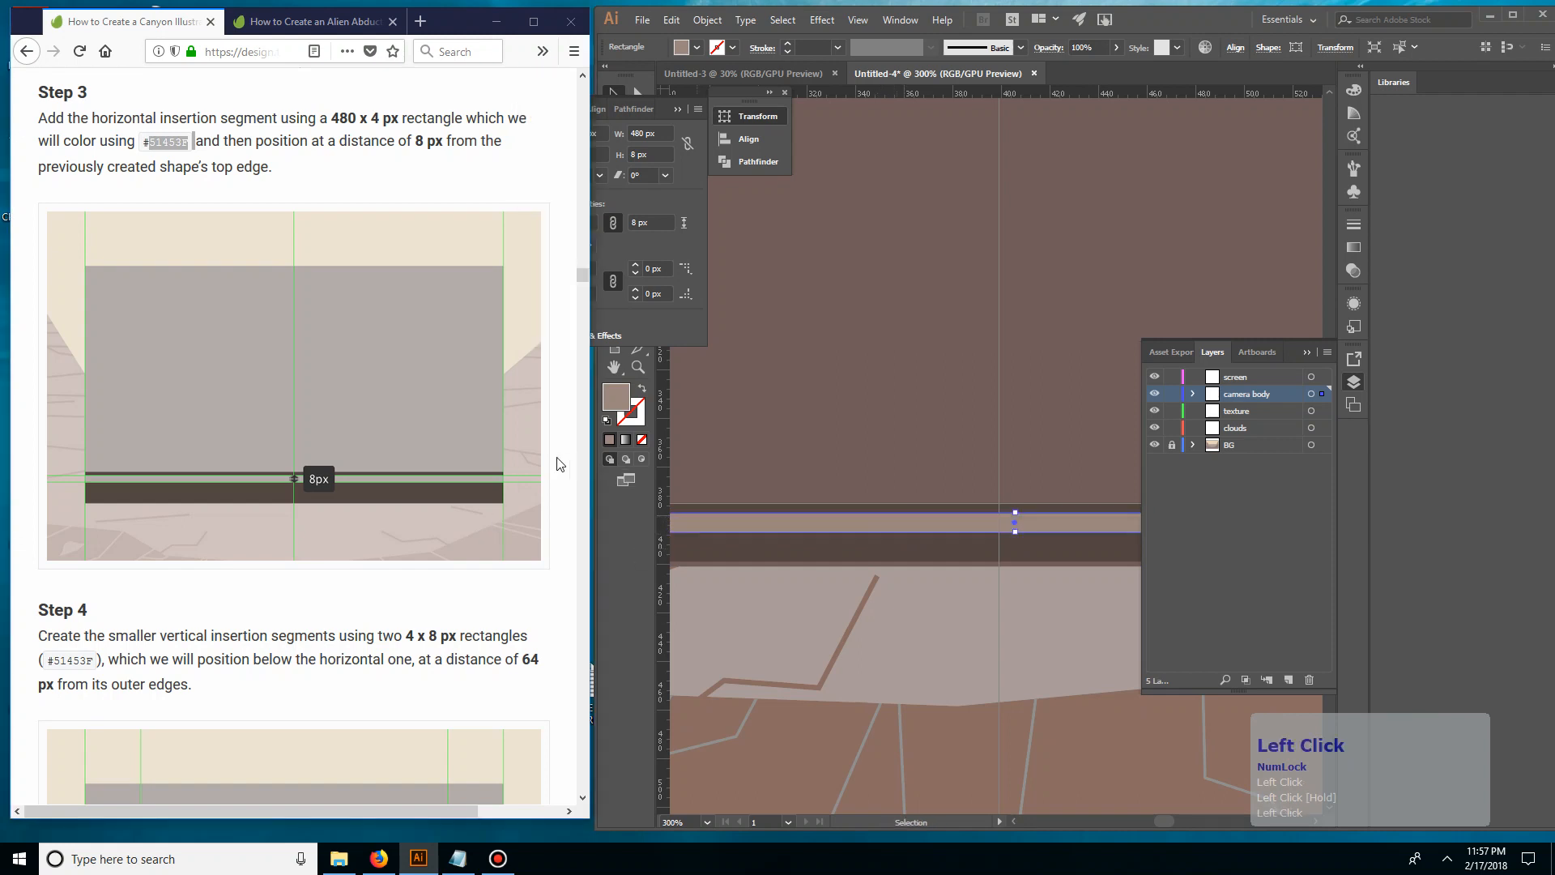
left_click(773, 508)
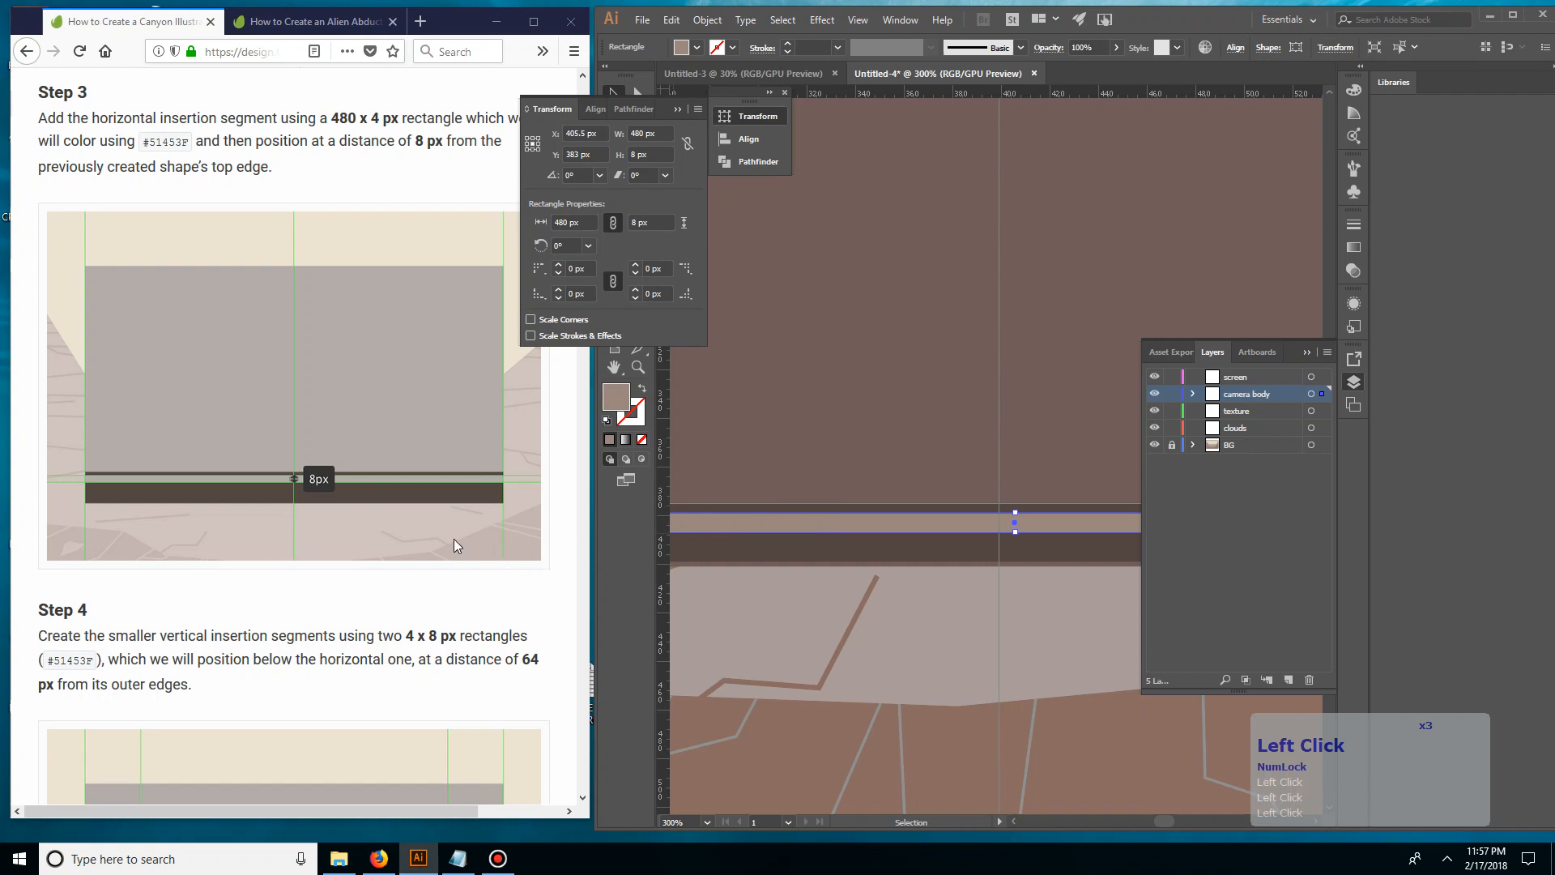
Review the tutorial's Step 4 and align the 480 x 8 px strip horizontally with the camera body's left edge
scroll(347, 529, "down", 2)
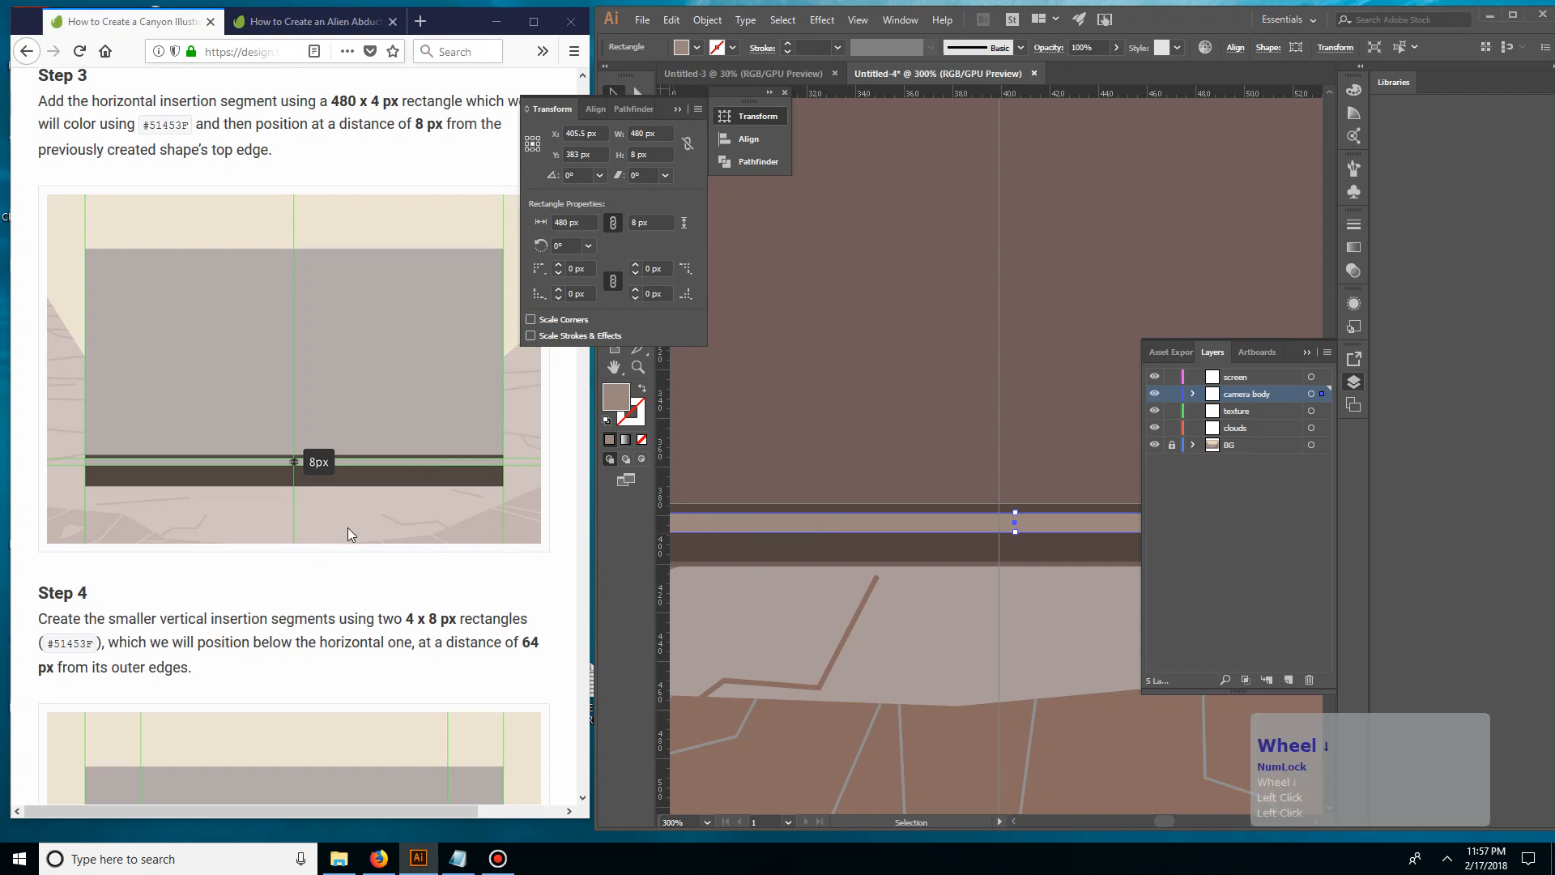
scroll(323, 528, "down", 2)
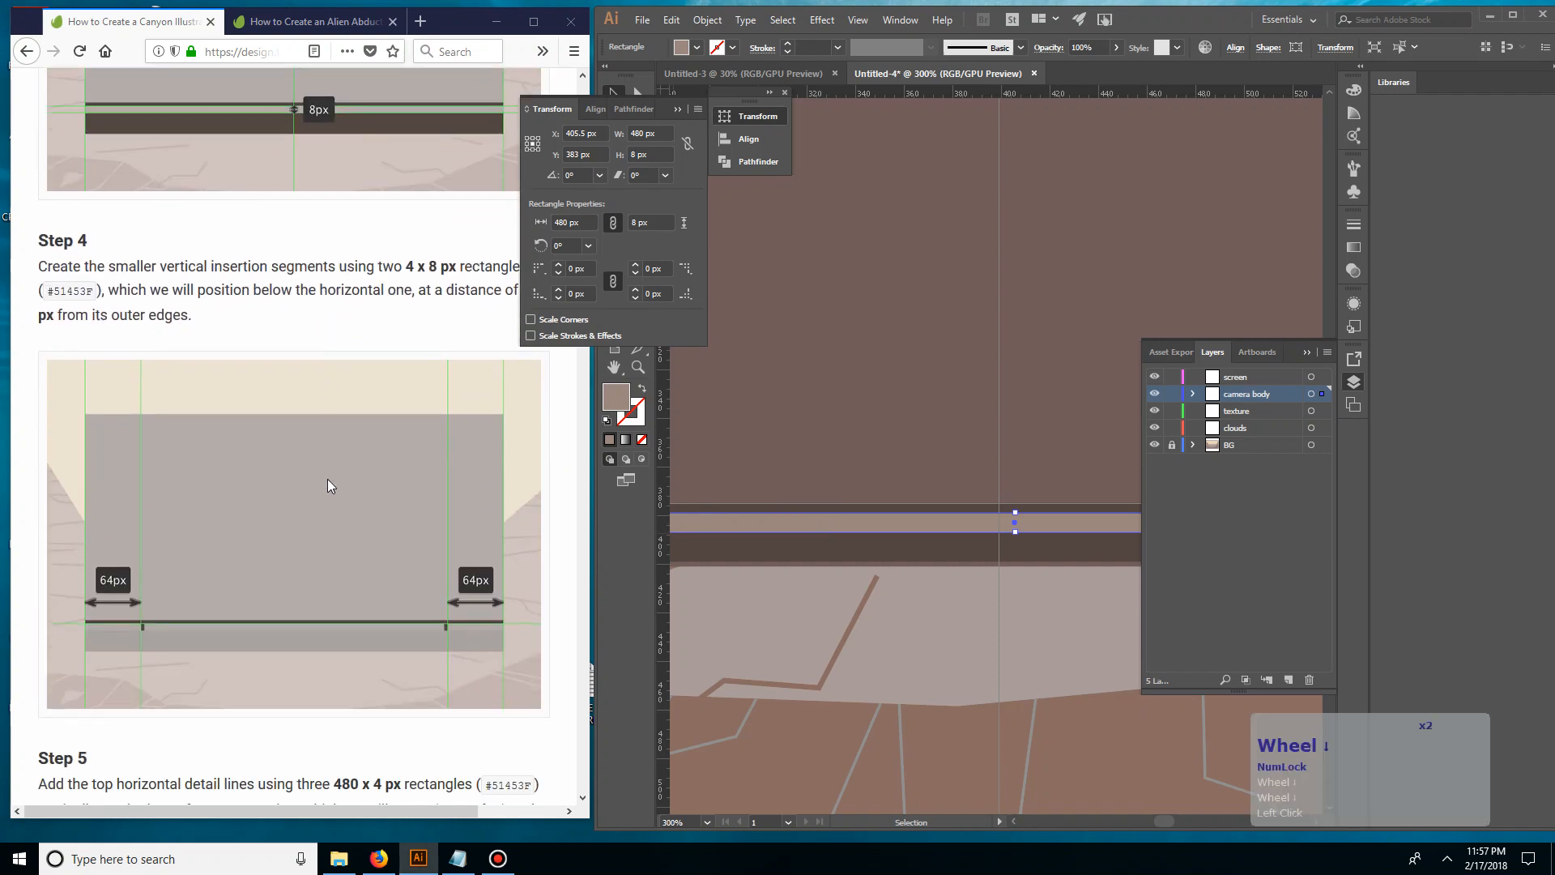
scroll(405, 400, "up", 1)
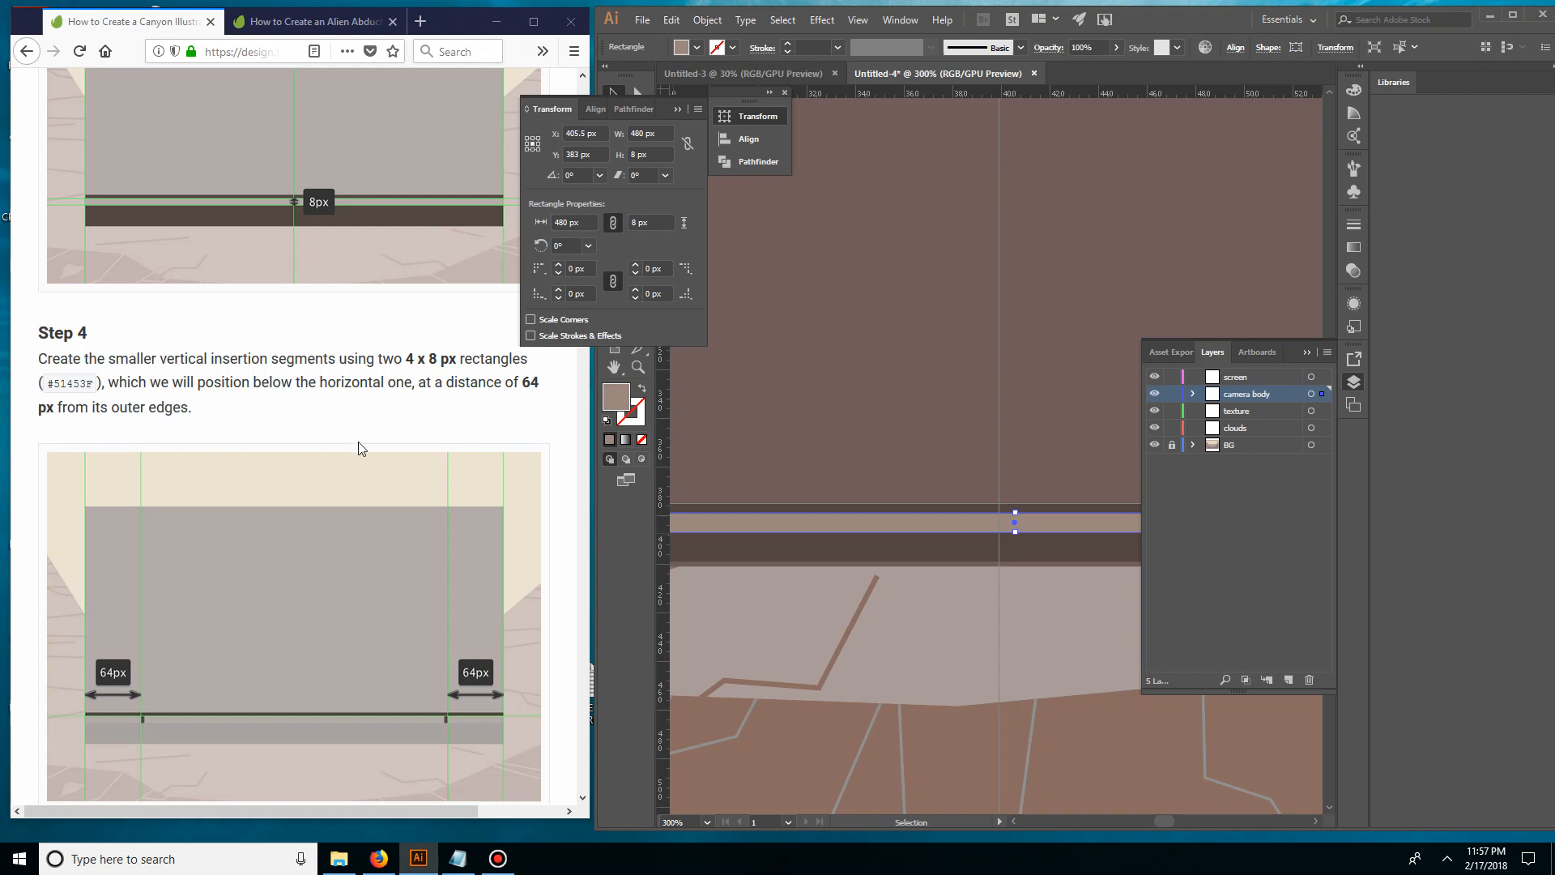
key("ctrl+minus")
key("ctrl+minus")
key("ctrl+minus")
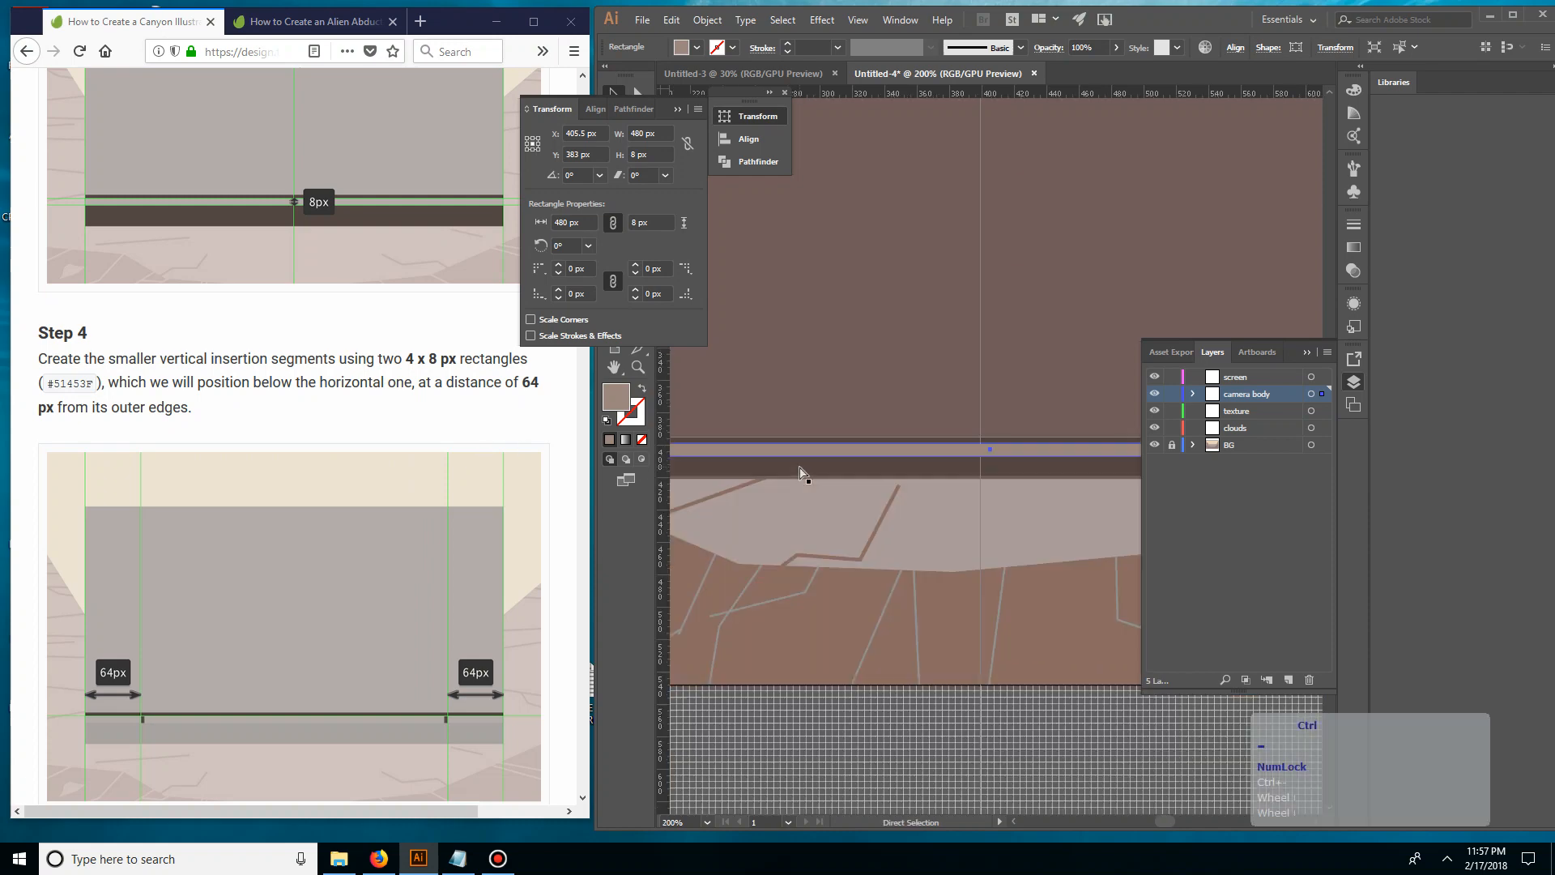
left_click_drag(829, 504, 840, 606)
left_click(844, 663)
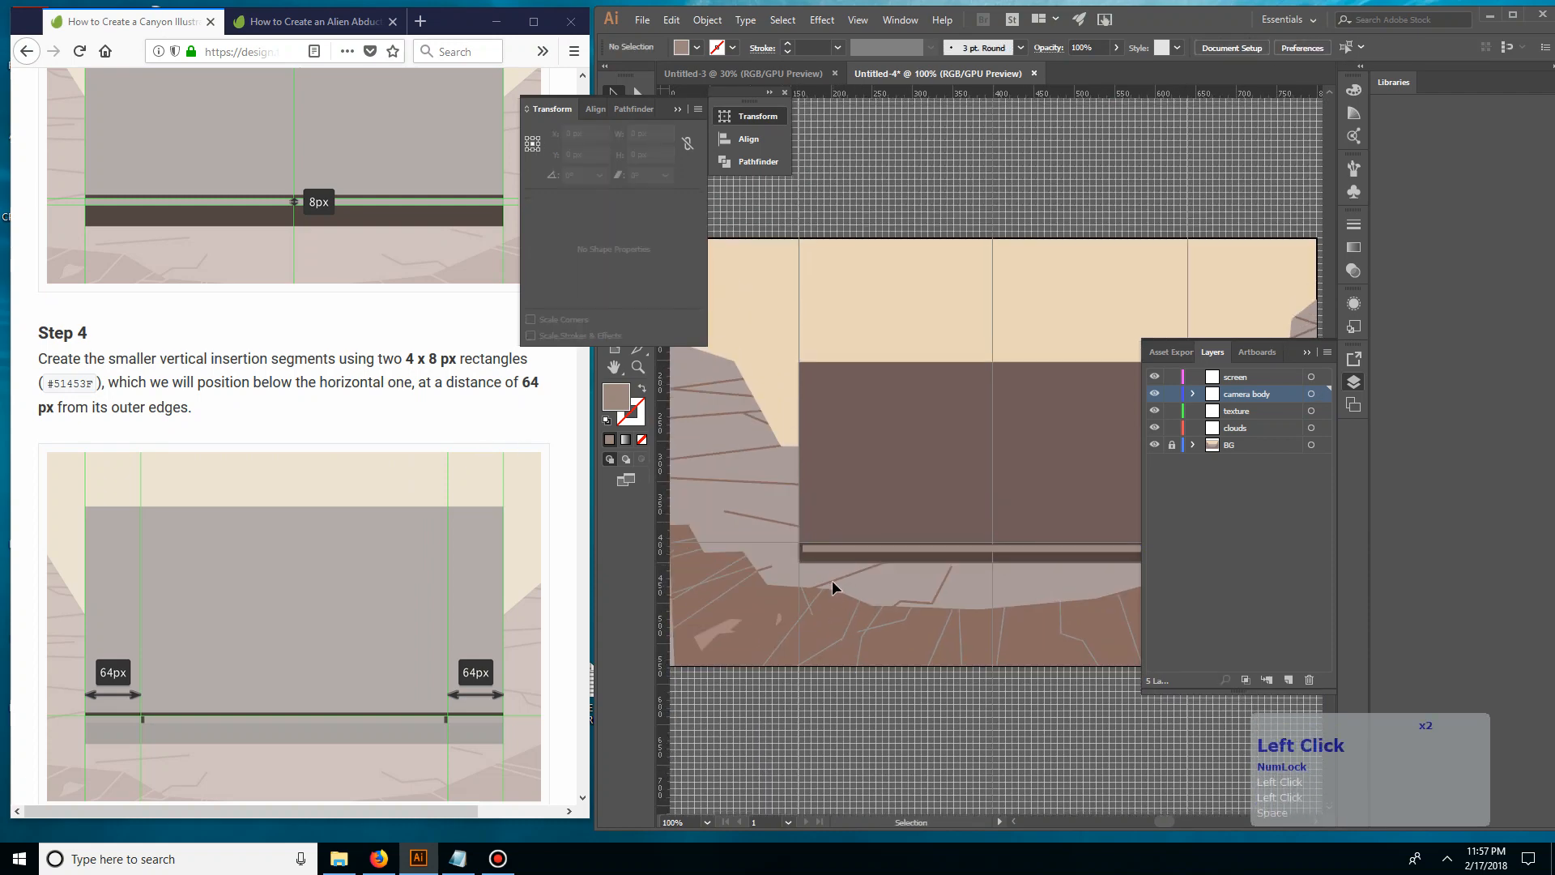
key("ctrl+equal")
key("ctrl+equal")
key("ctrl+equal")
key("ctrl+equal")
left_click_drag(751, 629, 927, 514)
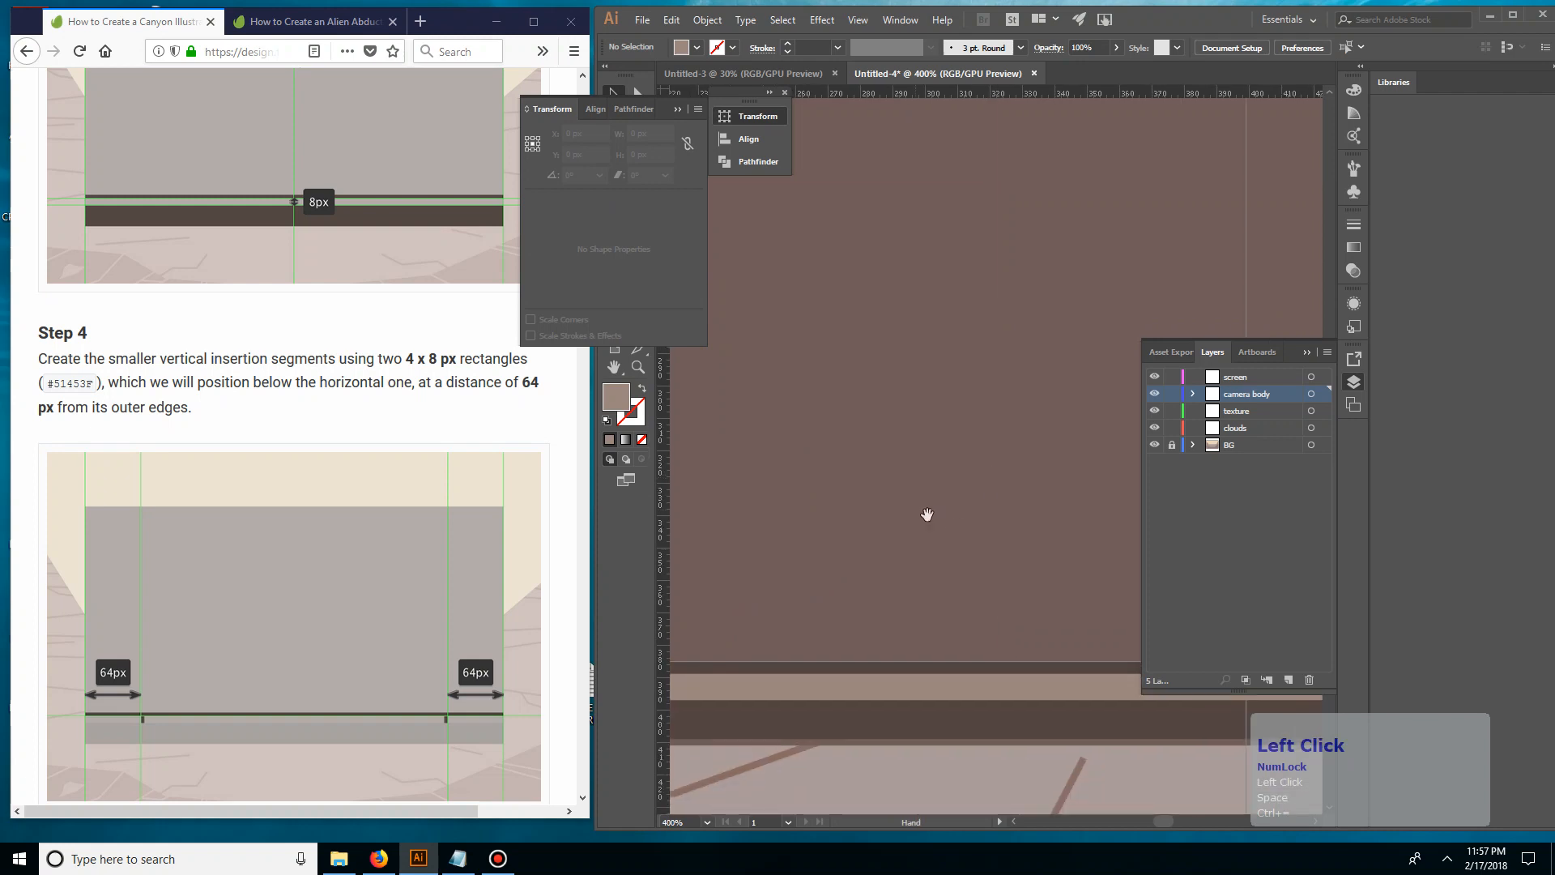
left_click_drag(696, 632, 822, 532)
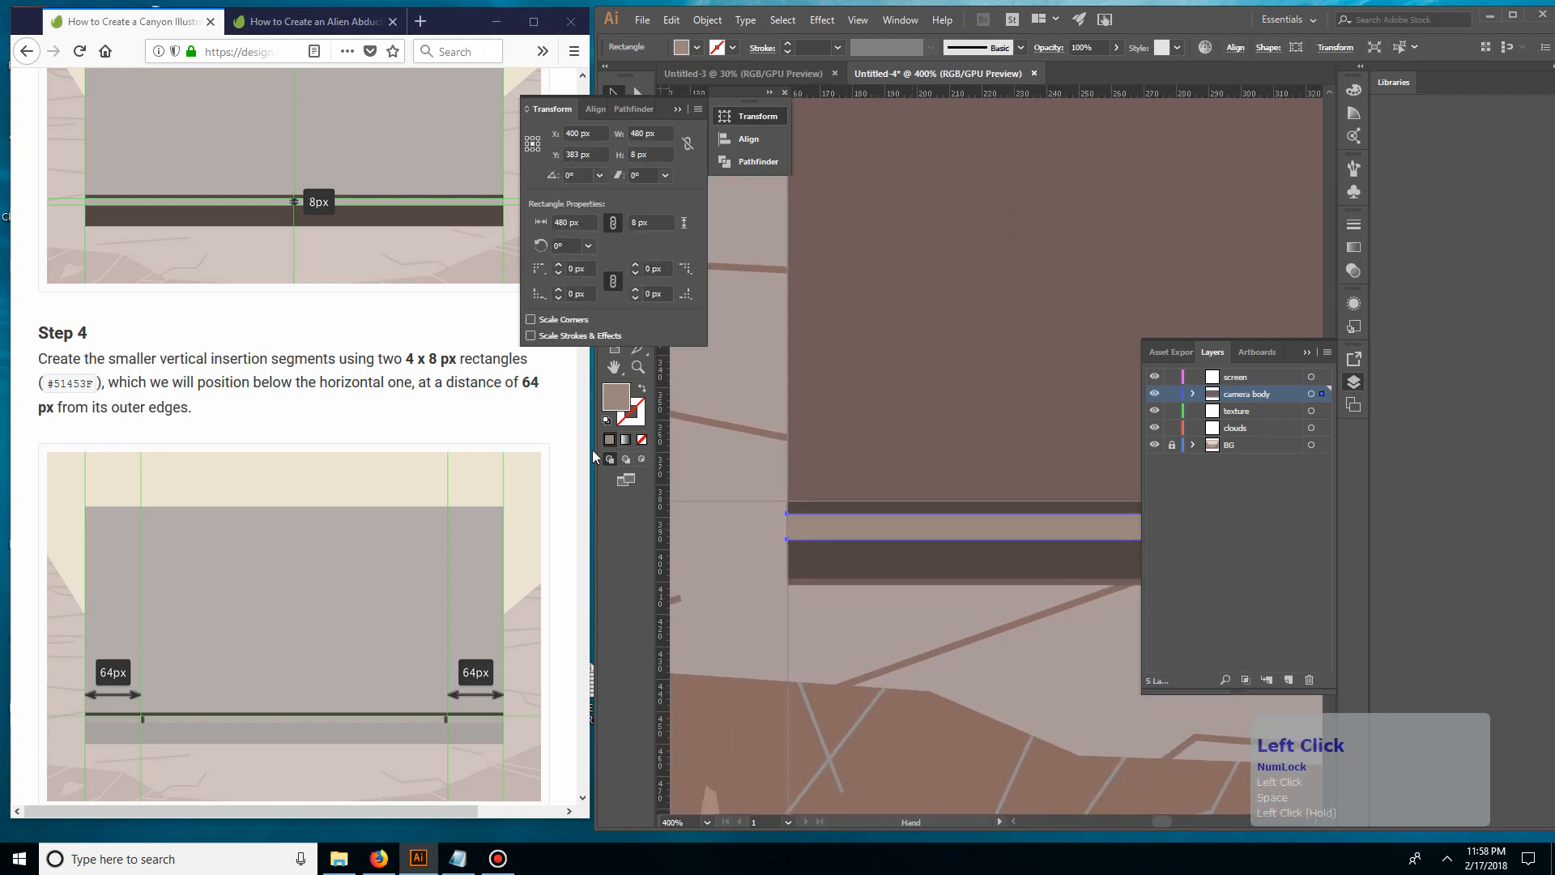
Create a 64 x 64 px rectangle over the camera body as a spacer for the vertical insertion segments
left_click_drag(1214, 405, 761, 471)
left_click_drag(1040, 454, 982, 481)
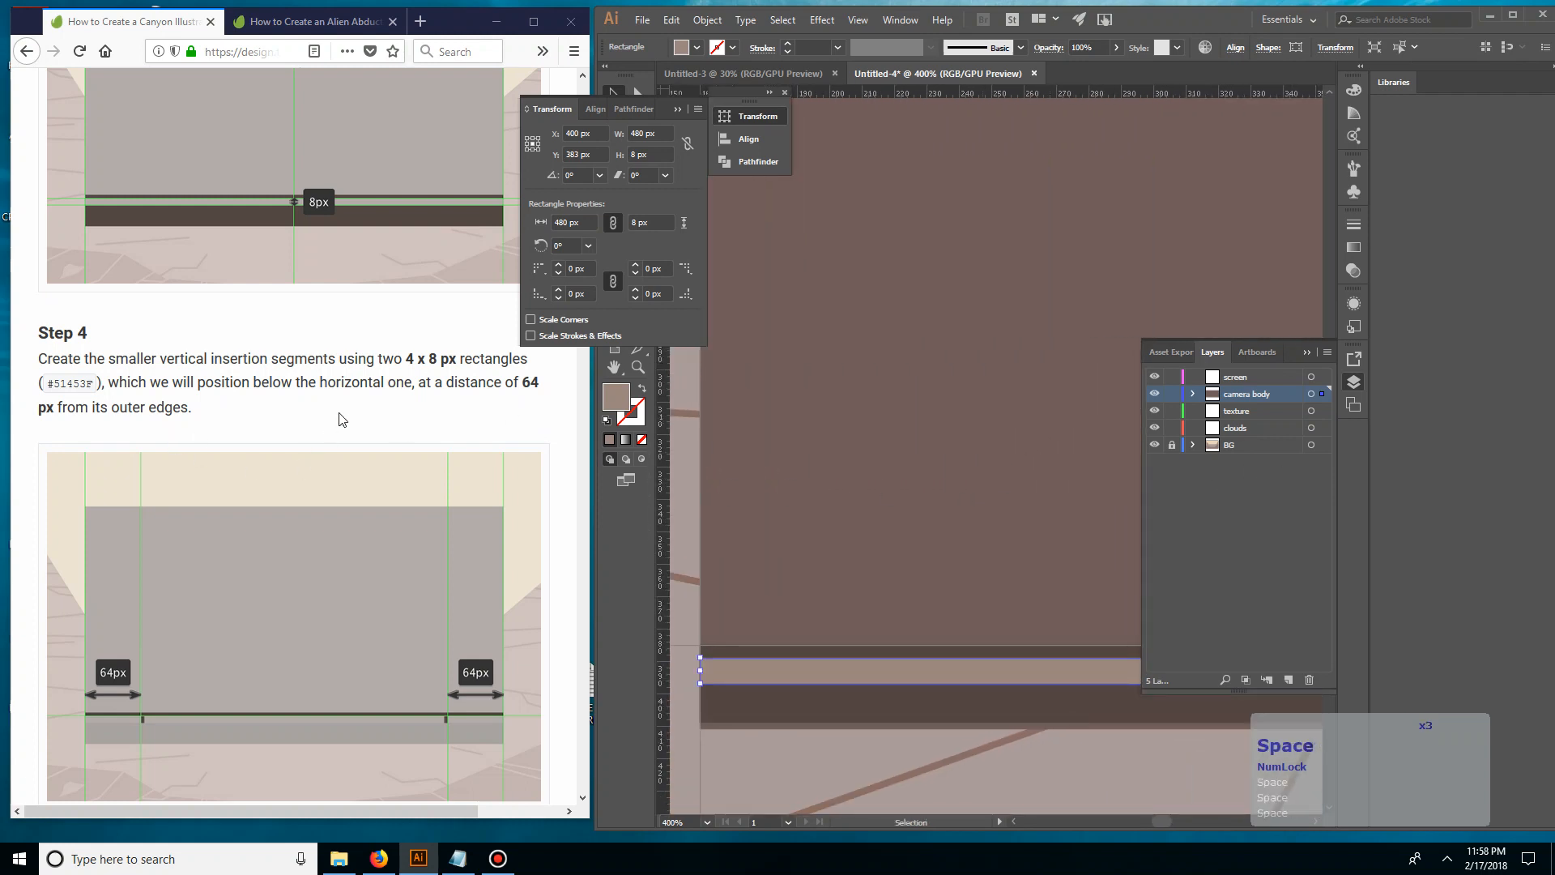
left_click(678, 139)
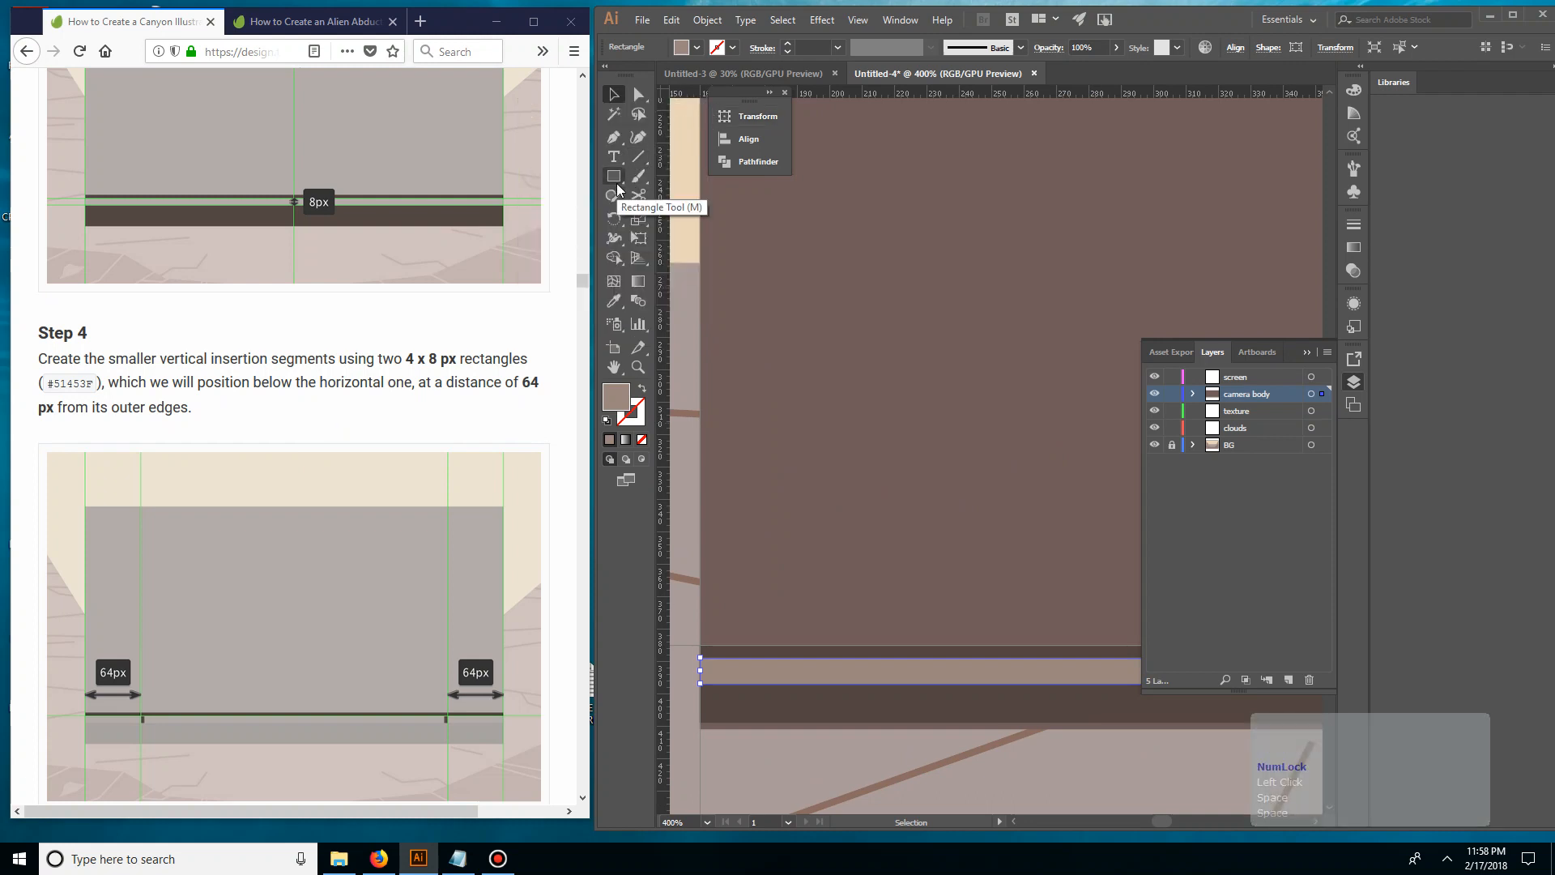
key("m")
left_click(794, 327)
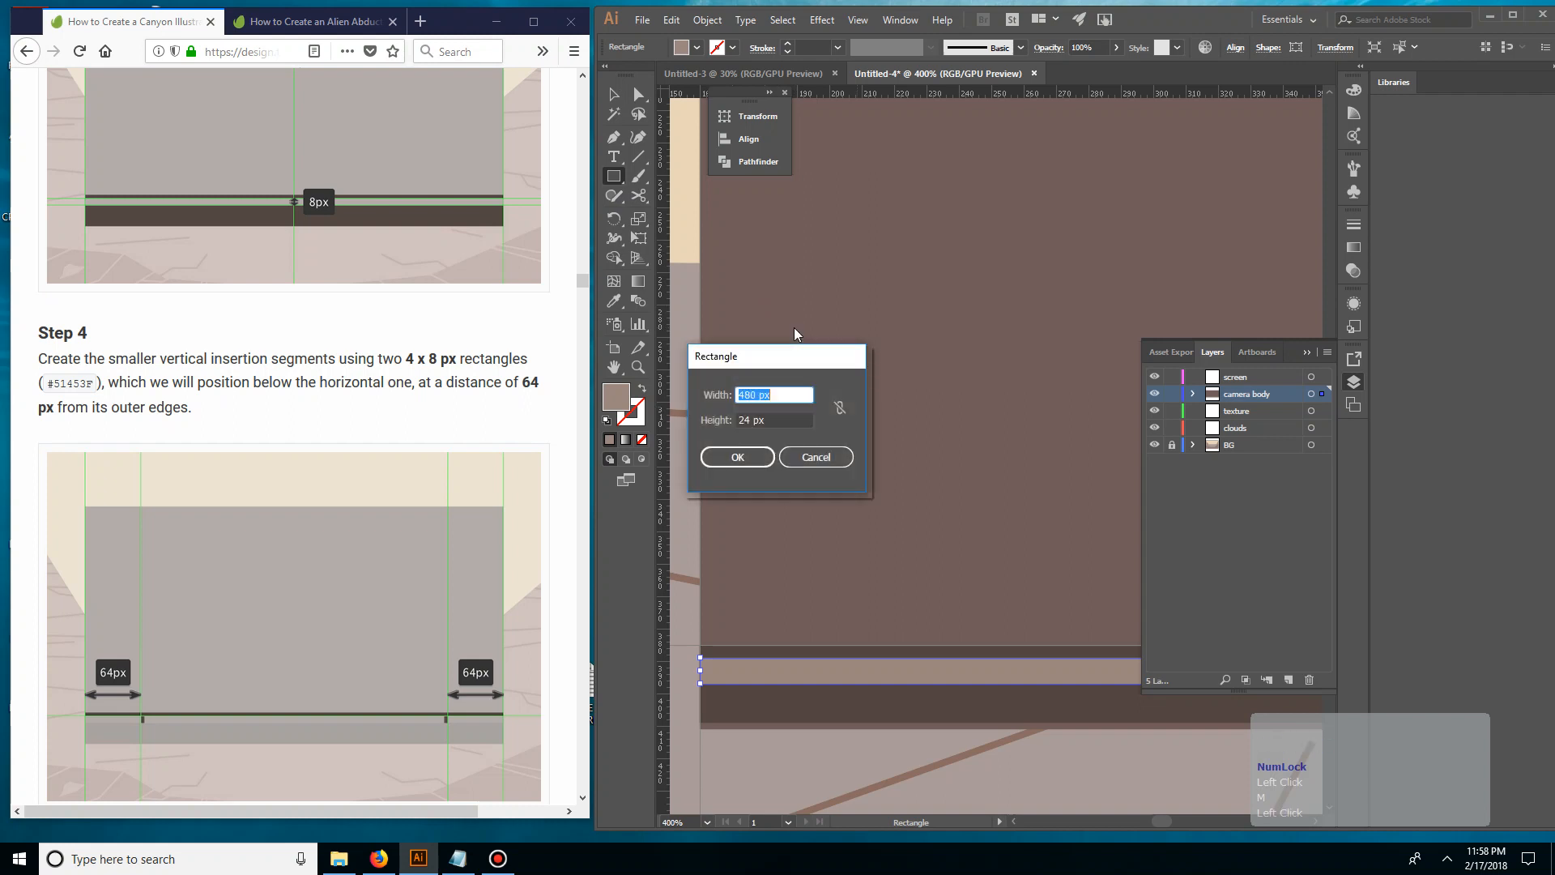
type("64")
key("Tab")
type("64")
key("KP_Enter")
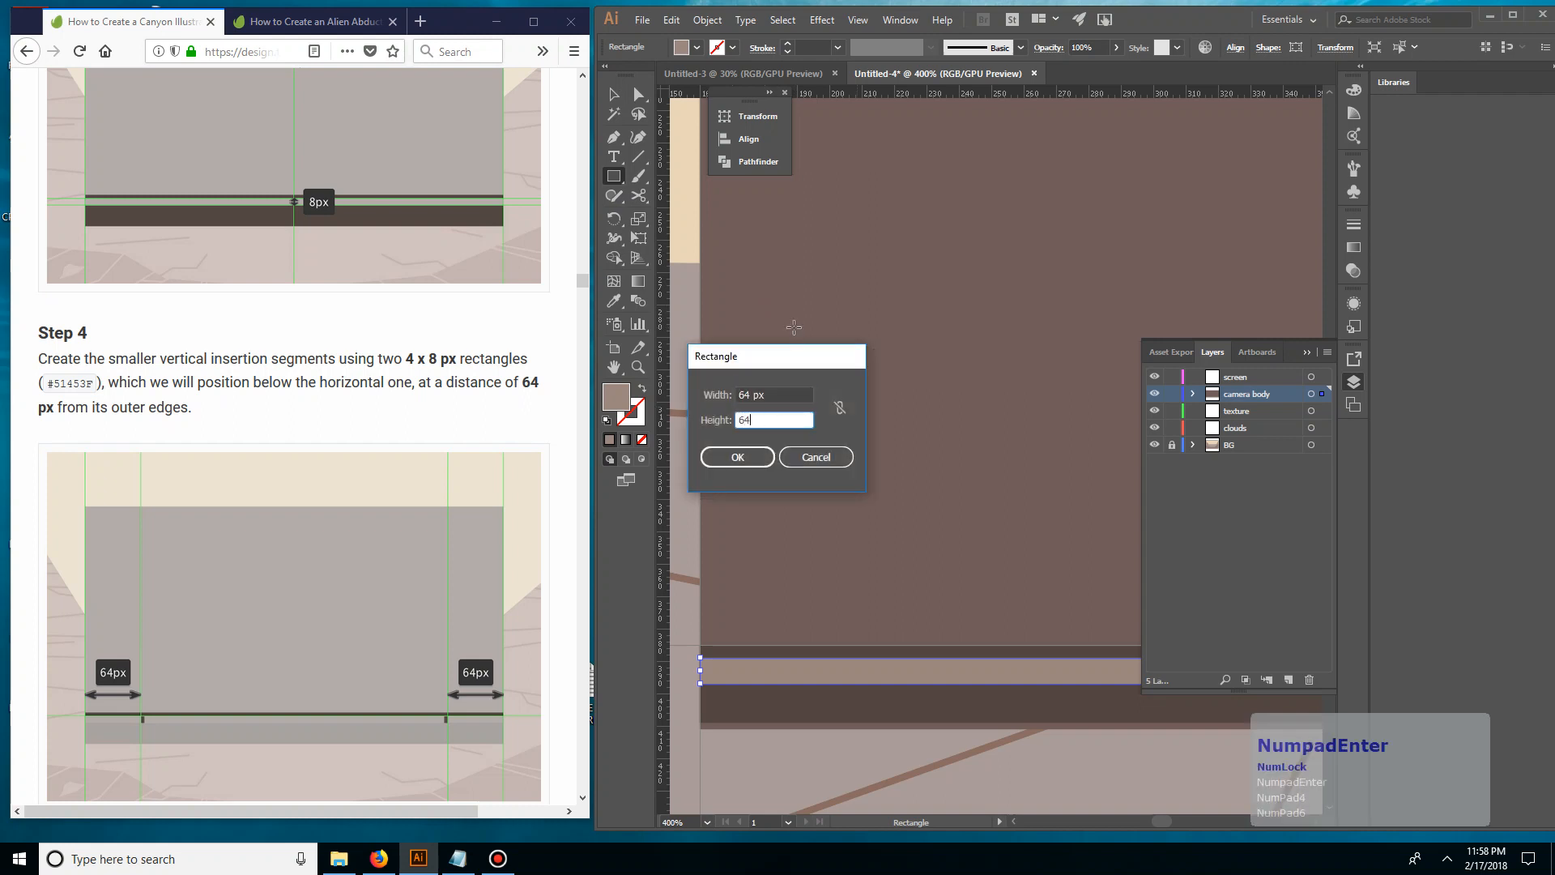
Move the 64 px square into the camera body's lower-left corner, resting on the bottom section's top edge
key("v")
key("ctrl+minus")
key("ctrl+minus")
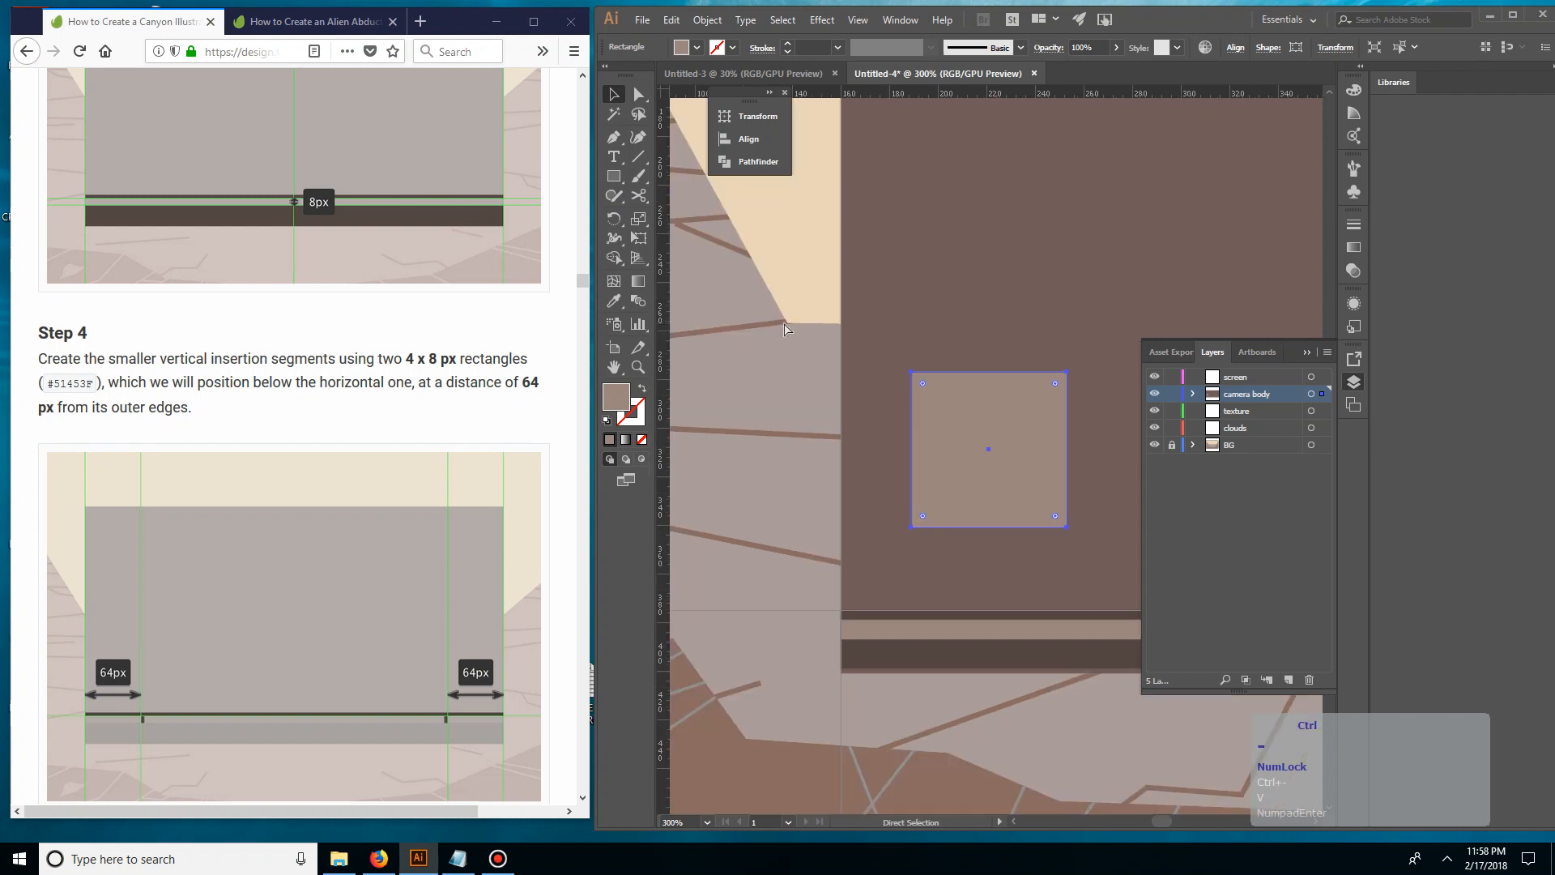
double_click(779, 376)
left_click_drag(710, 392, 636, 372)
left_click_drag(878, 431, 836, 487)
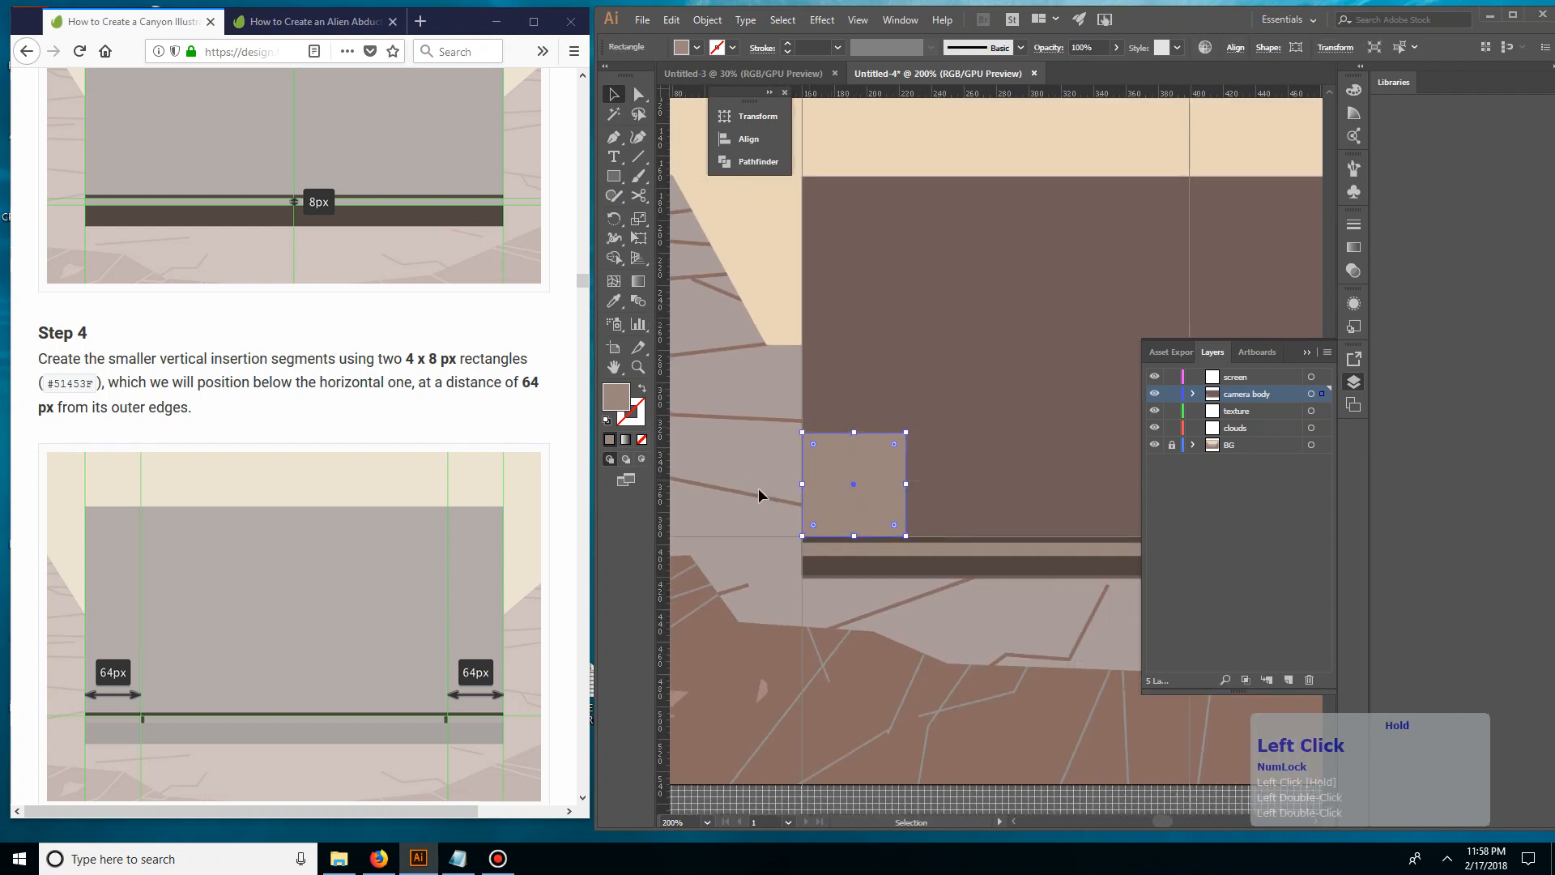
Duplicate the 64 px square into the camera body's lower-right corner, resting on the bottom section's top edge
key("space")
left_click_drag(998, 477, 798, 493)
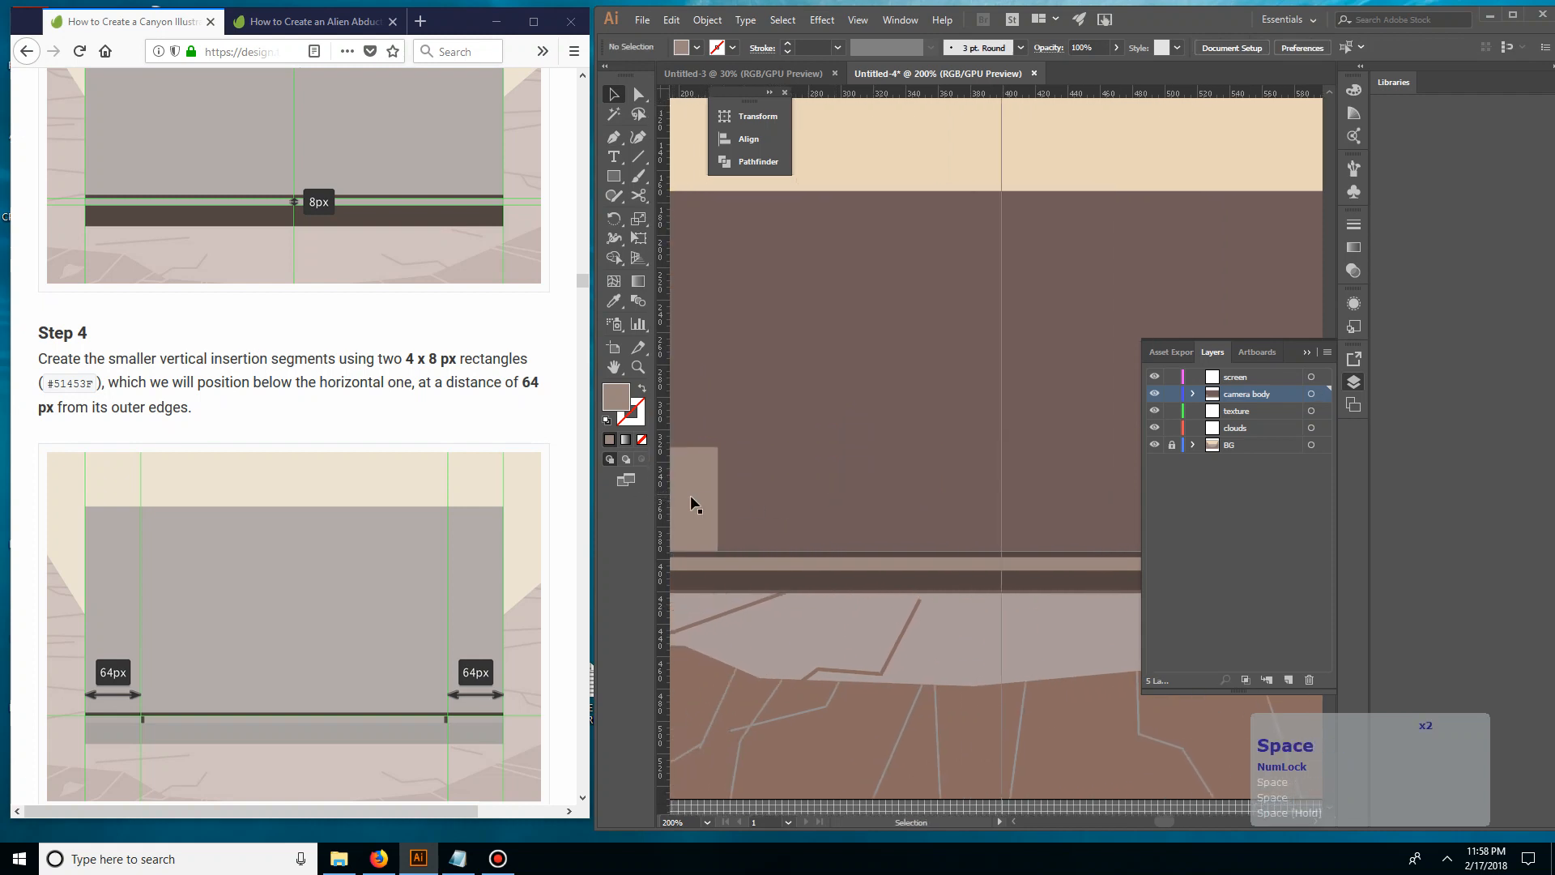
left_click_drag(690, 507, 1039, 505)
key("space")
left_click_drag(1045, 388, 716, 393)
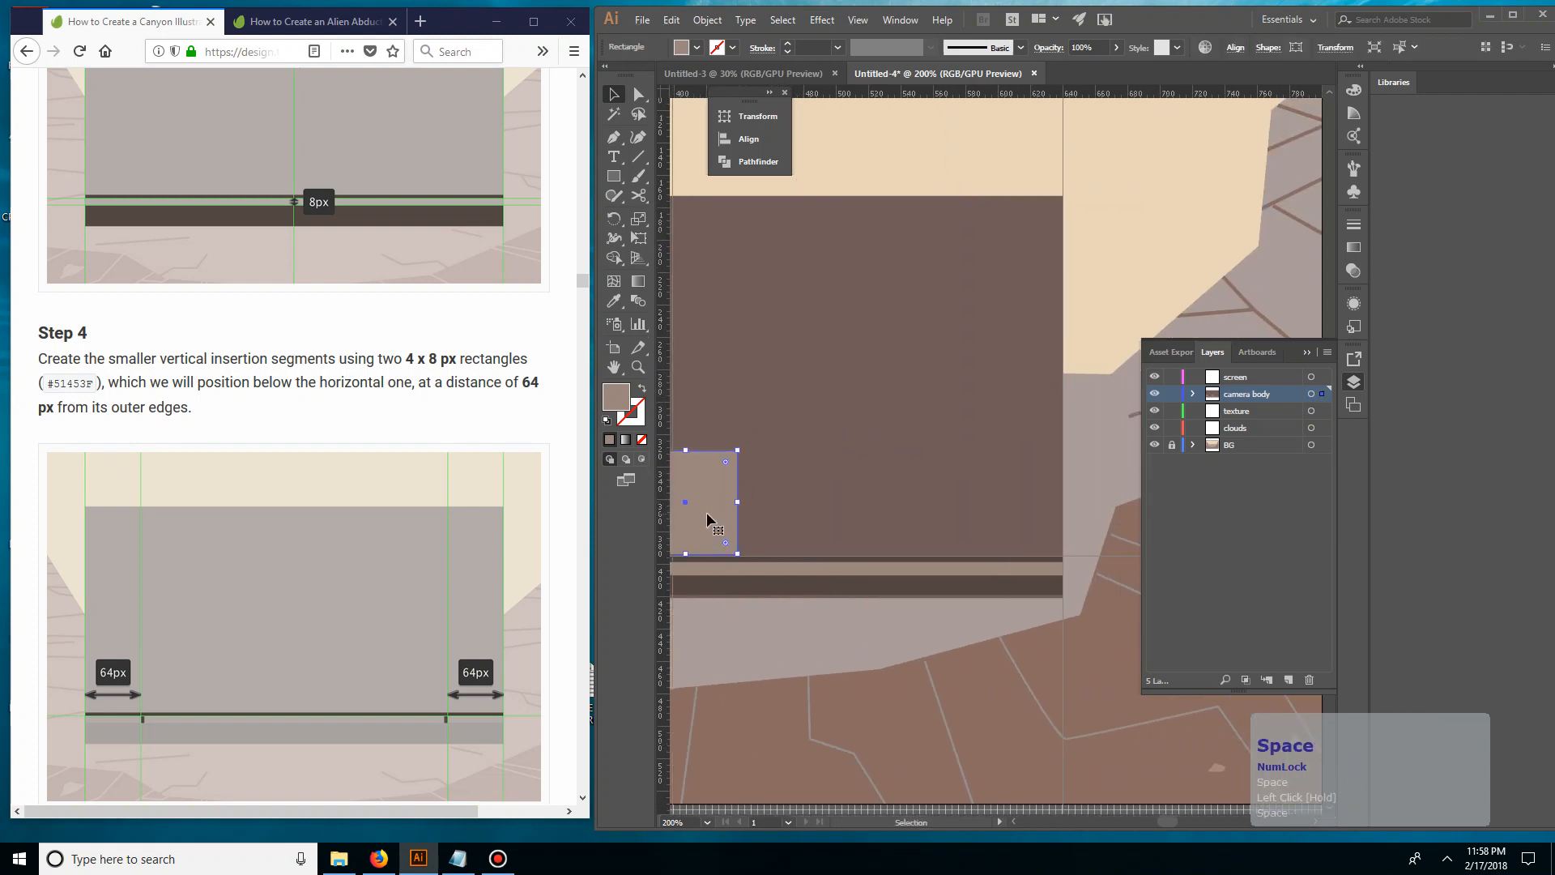
left_click_drag(704, 518, 973, 498)
key("space")
Place two vertical guides along the inner edges of the 64 px squares on the camera body
key("ctrl+minus")
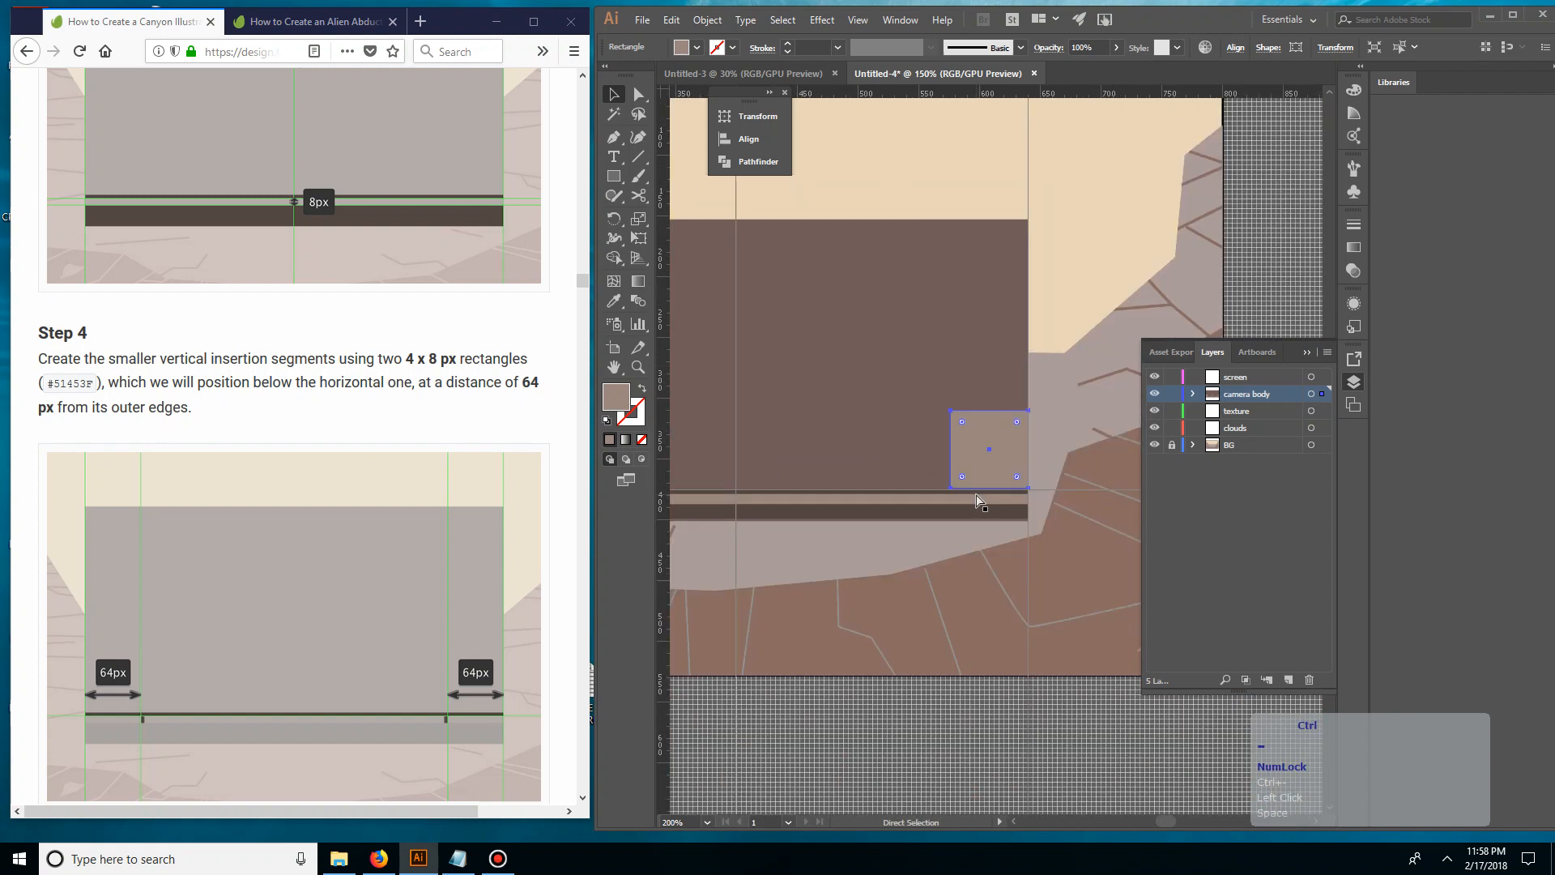
left_click_drag(854, 528, 1031, 645)
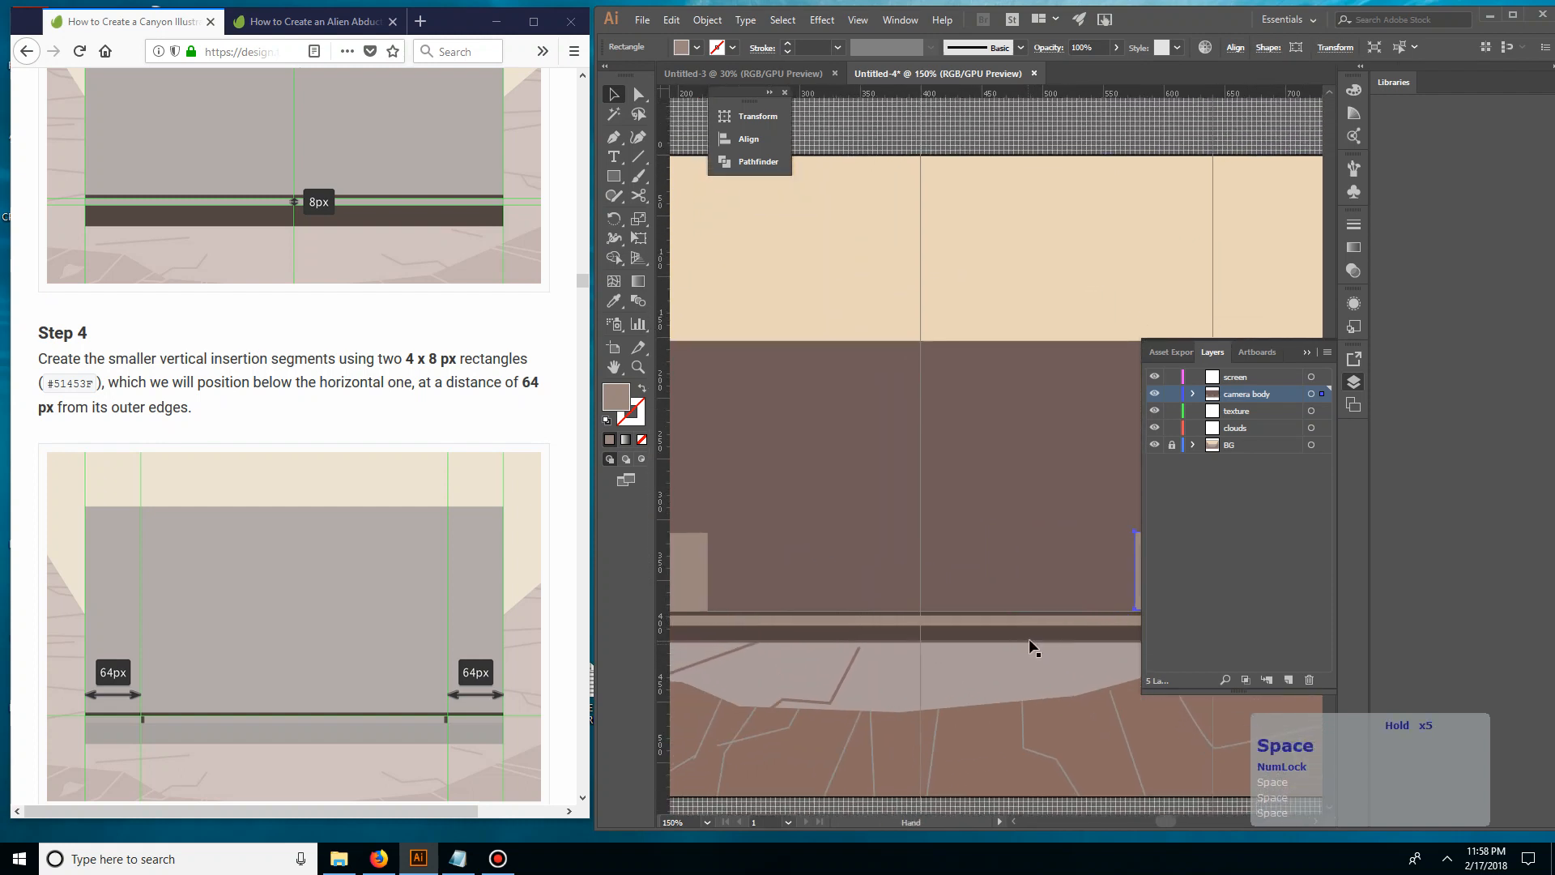
key("ctrl+minus")
key("space")
left_click_drag(885, 552, 953, 592)
left_click(984, 578)
key("space")
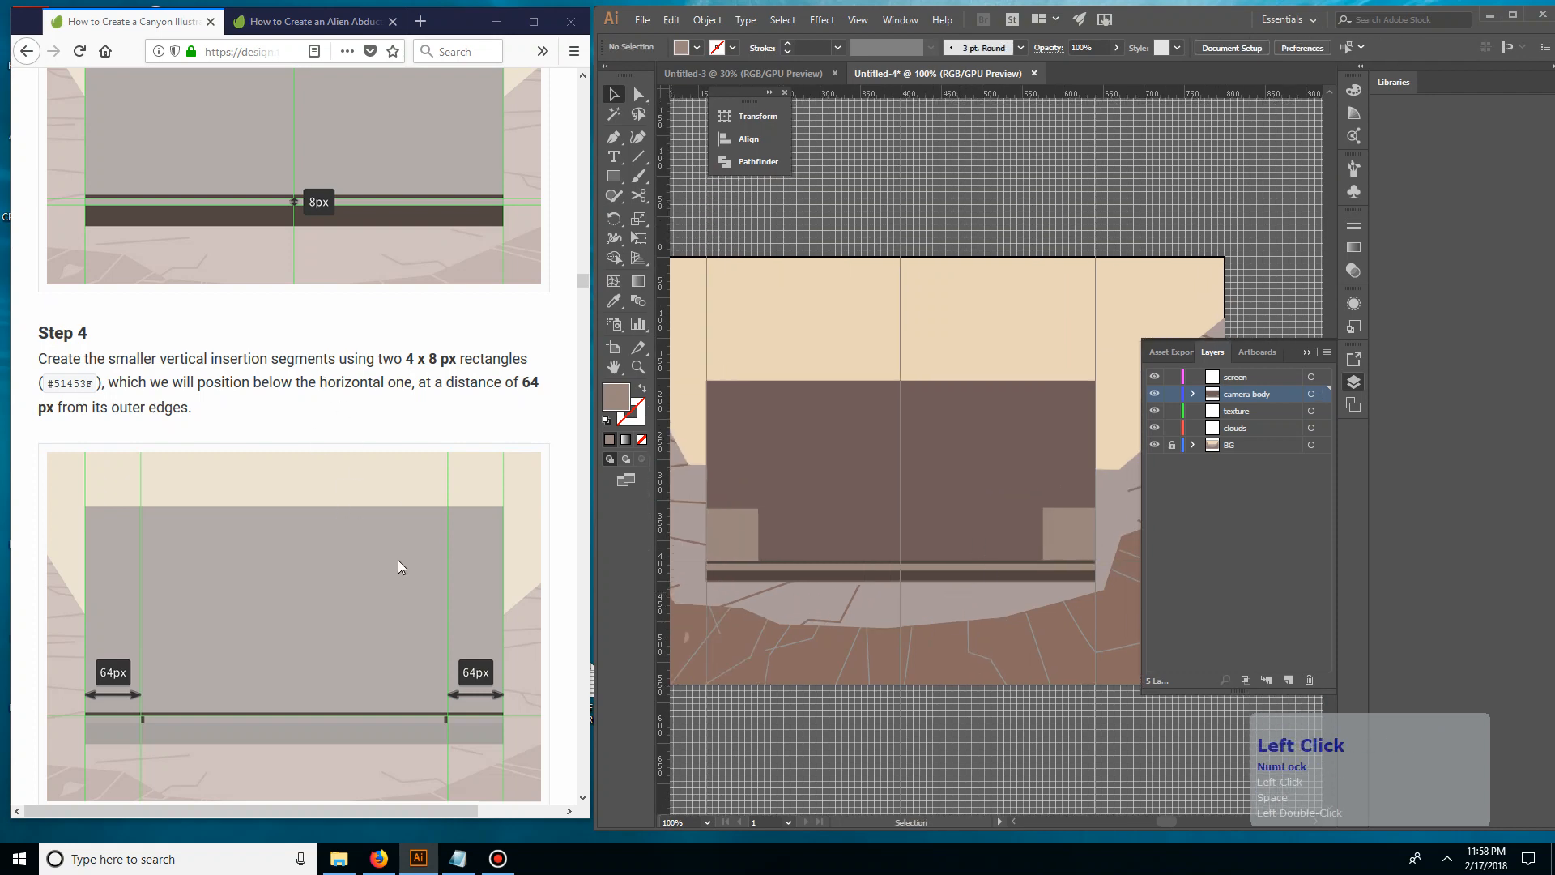
left_click_drag(666, 368, 758, 363)
left_click_drag(667, 384, 1032, 397)
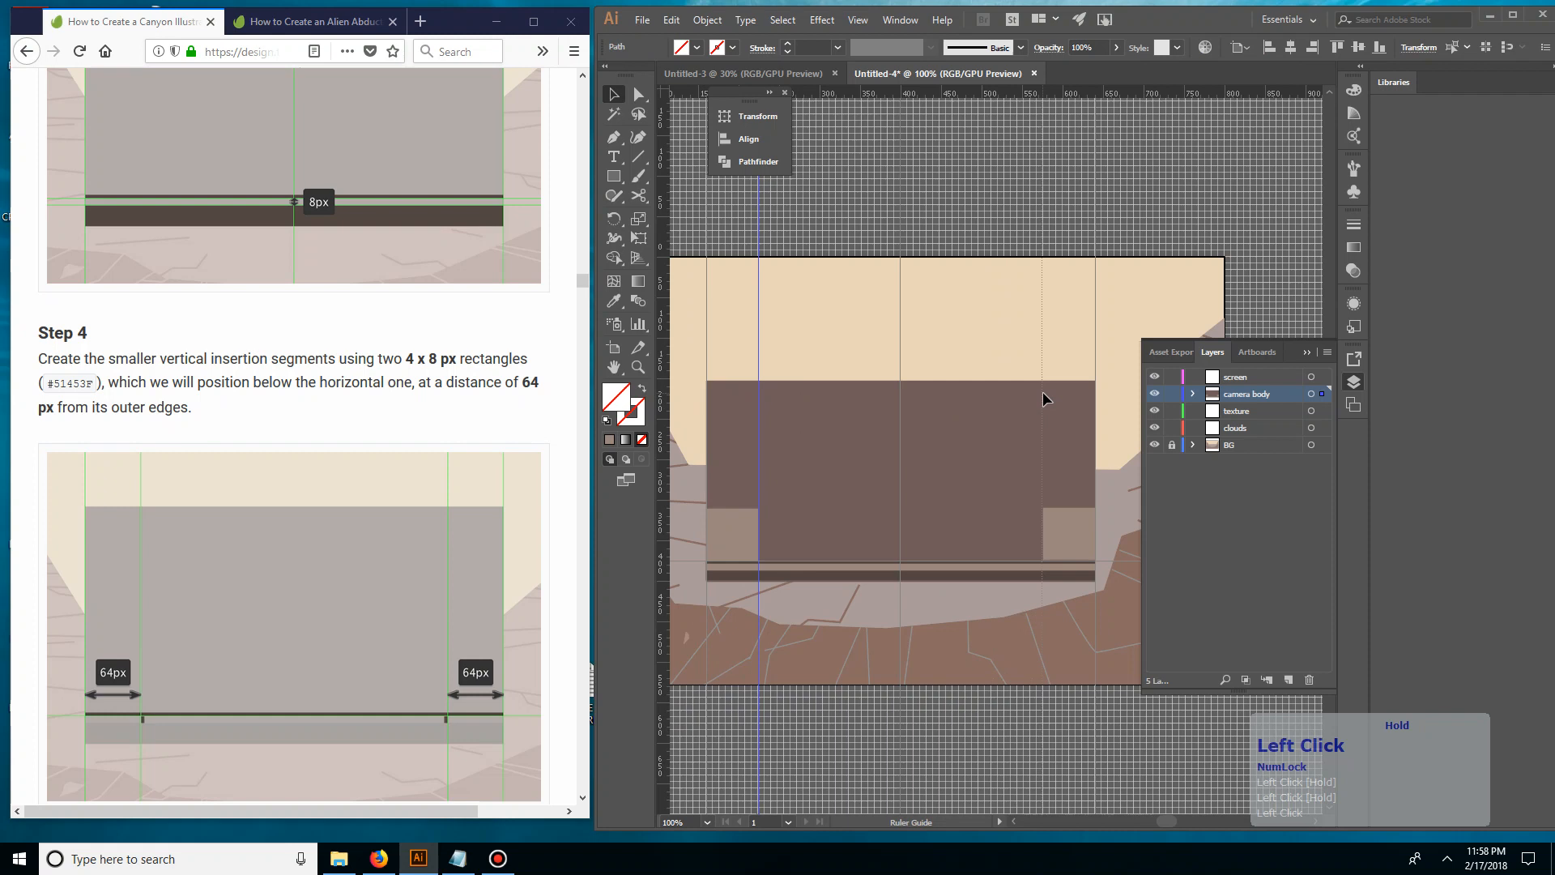
left_click_drag(1043, 391, 1043, 391)
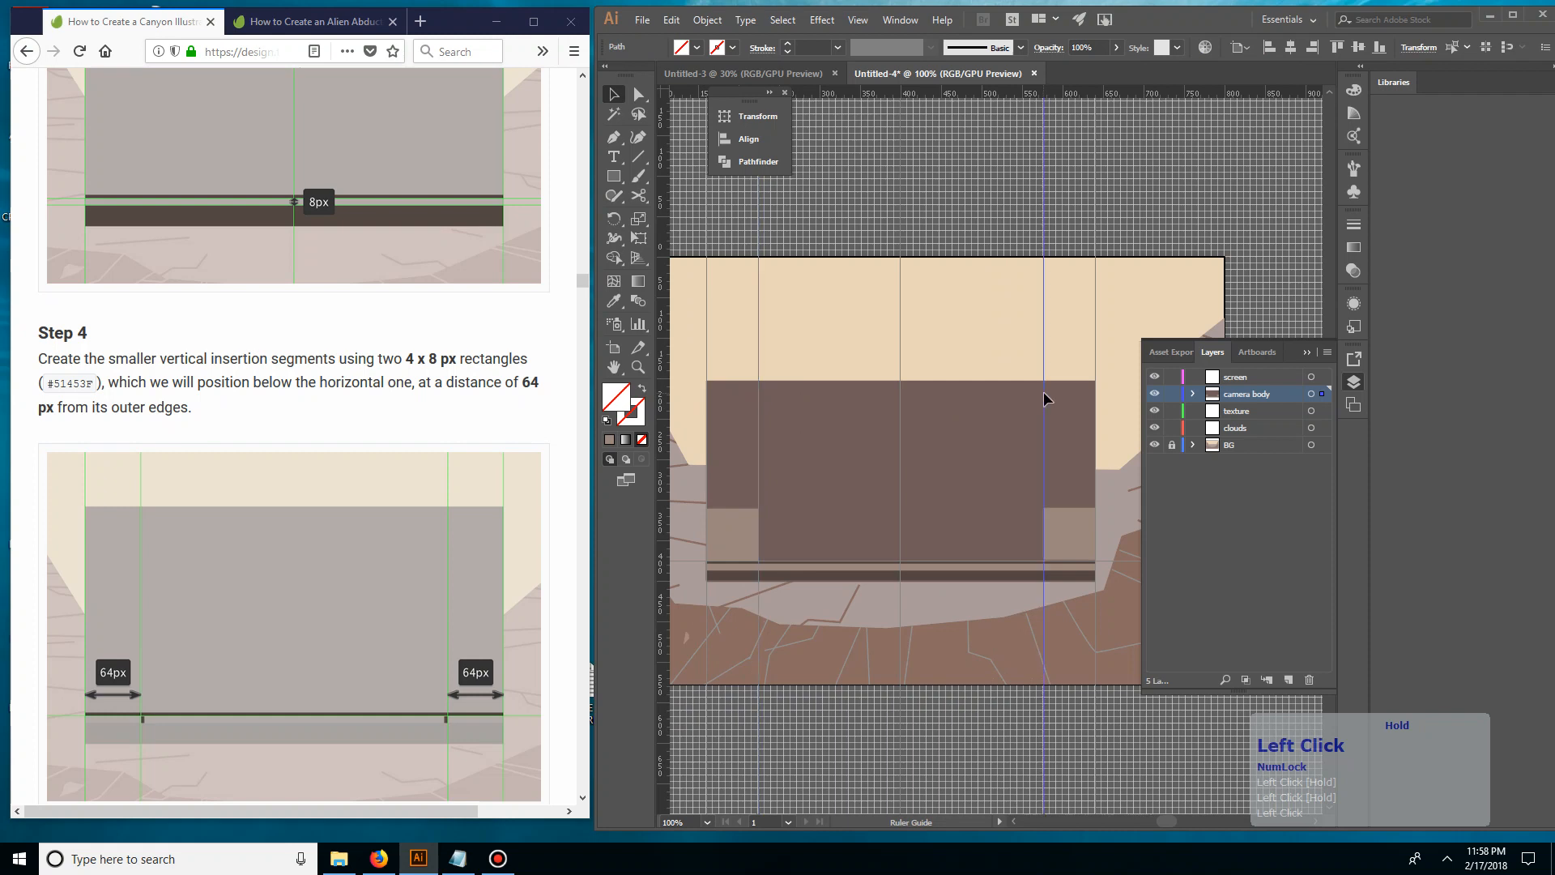
Review the tutorial's Steps 4 to 6 on the vertical insertion segments, top detail lines and side strap rings
left_click(507, 451)
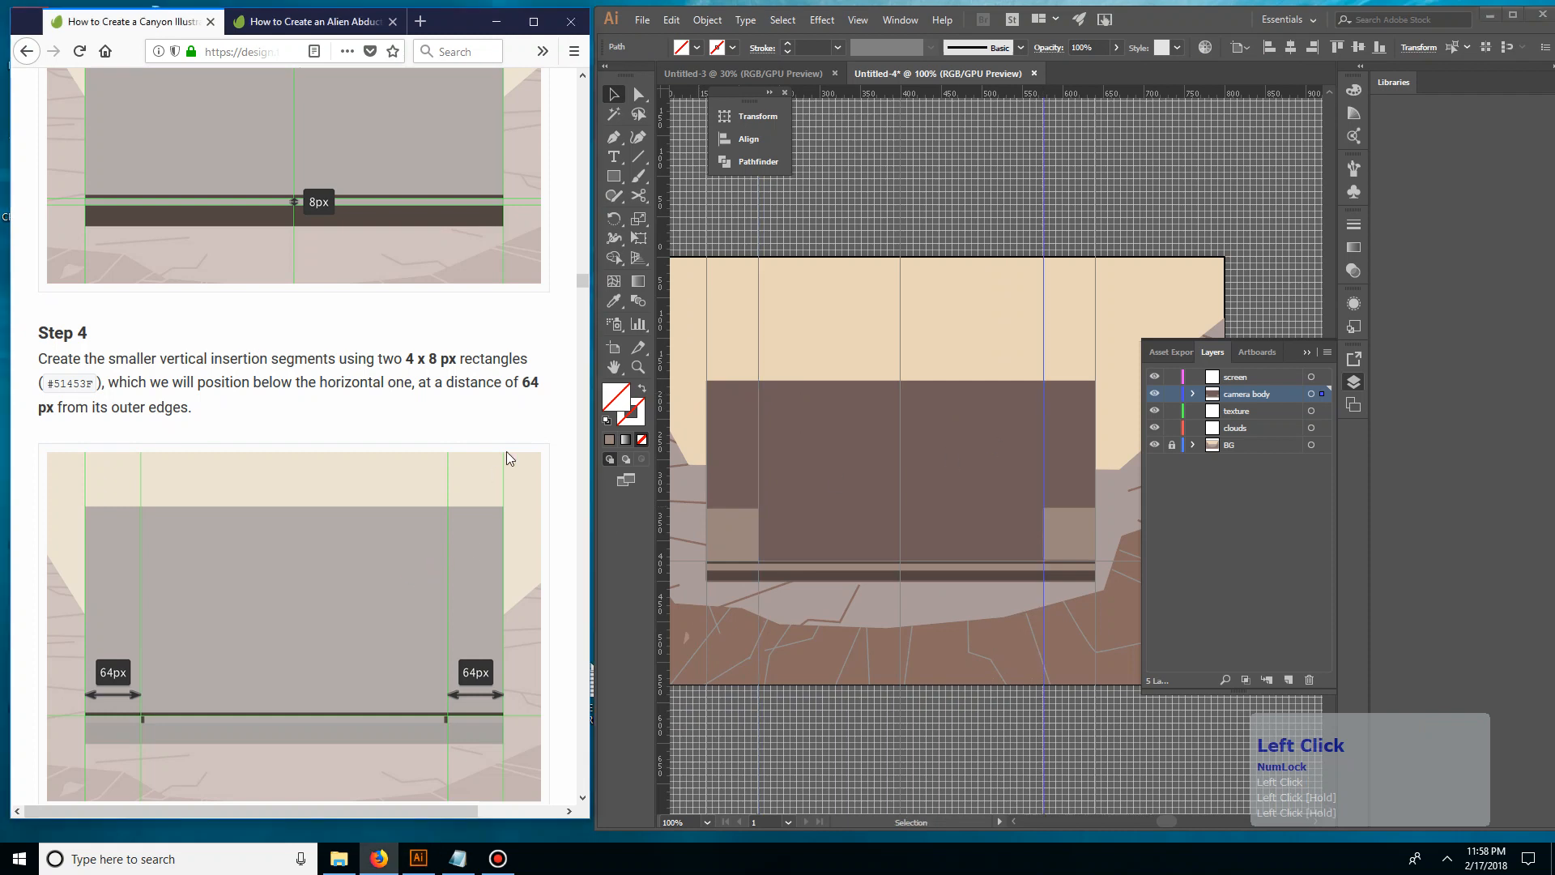
scroll(503, 489, "down", 2)
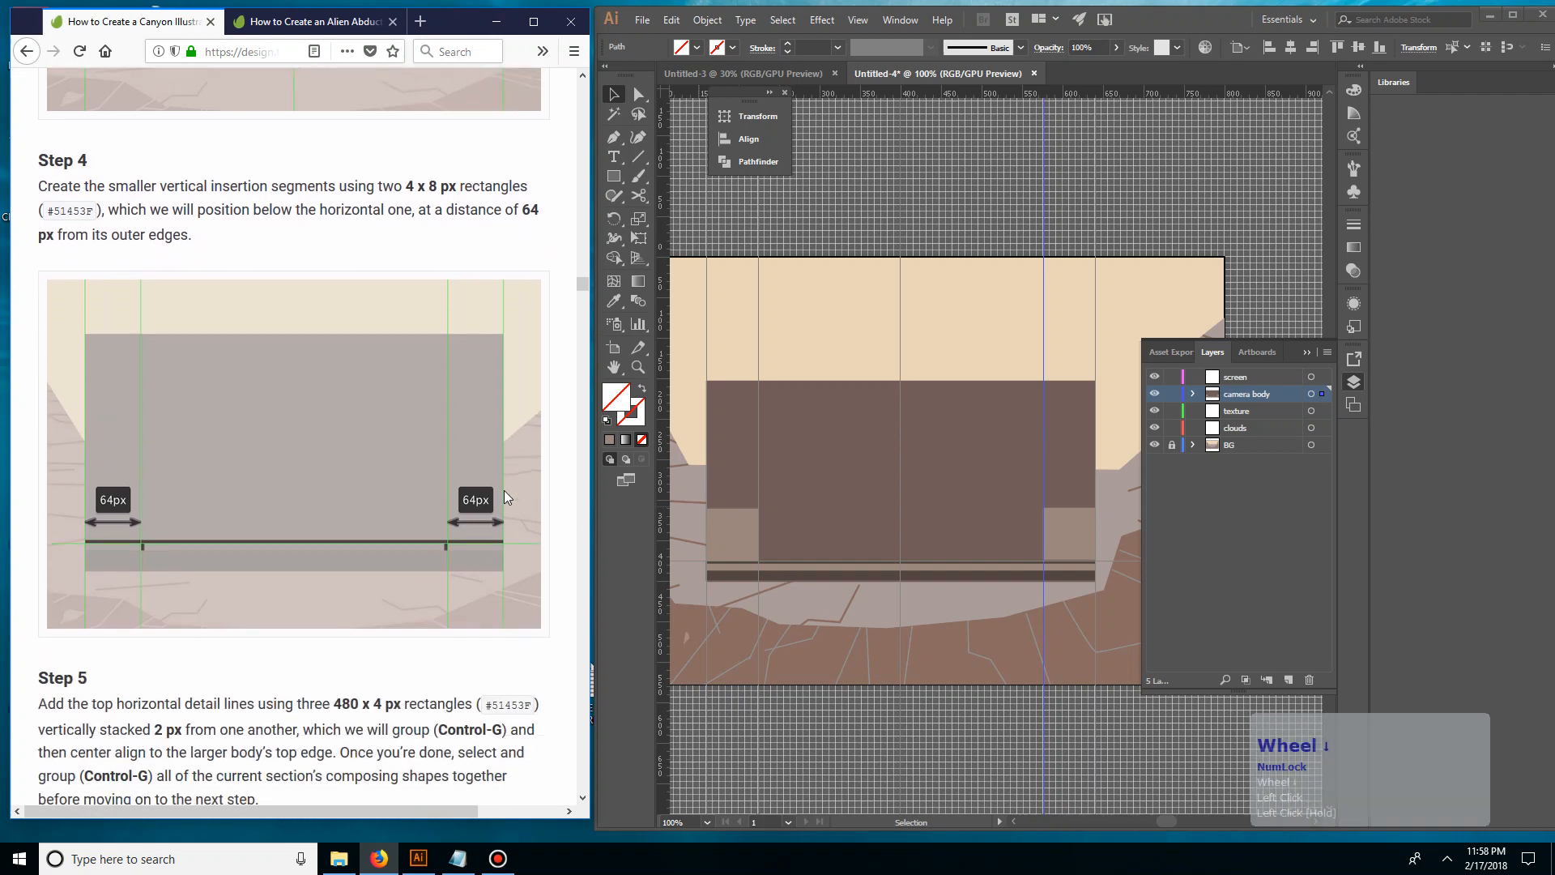
scroll(504, 489, "down", 2)
scroll(212, 396, "up", 2)
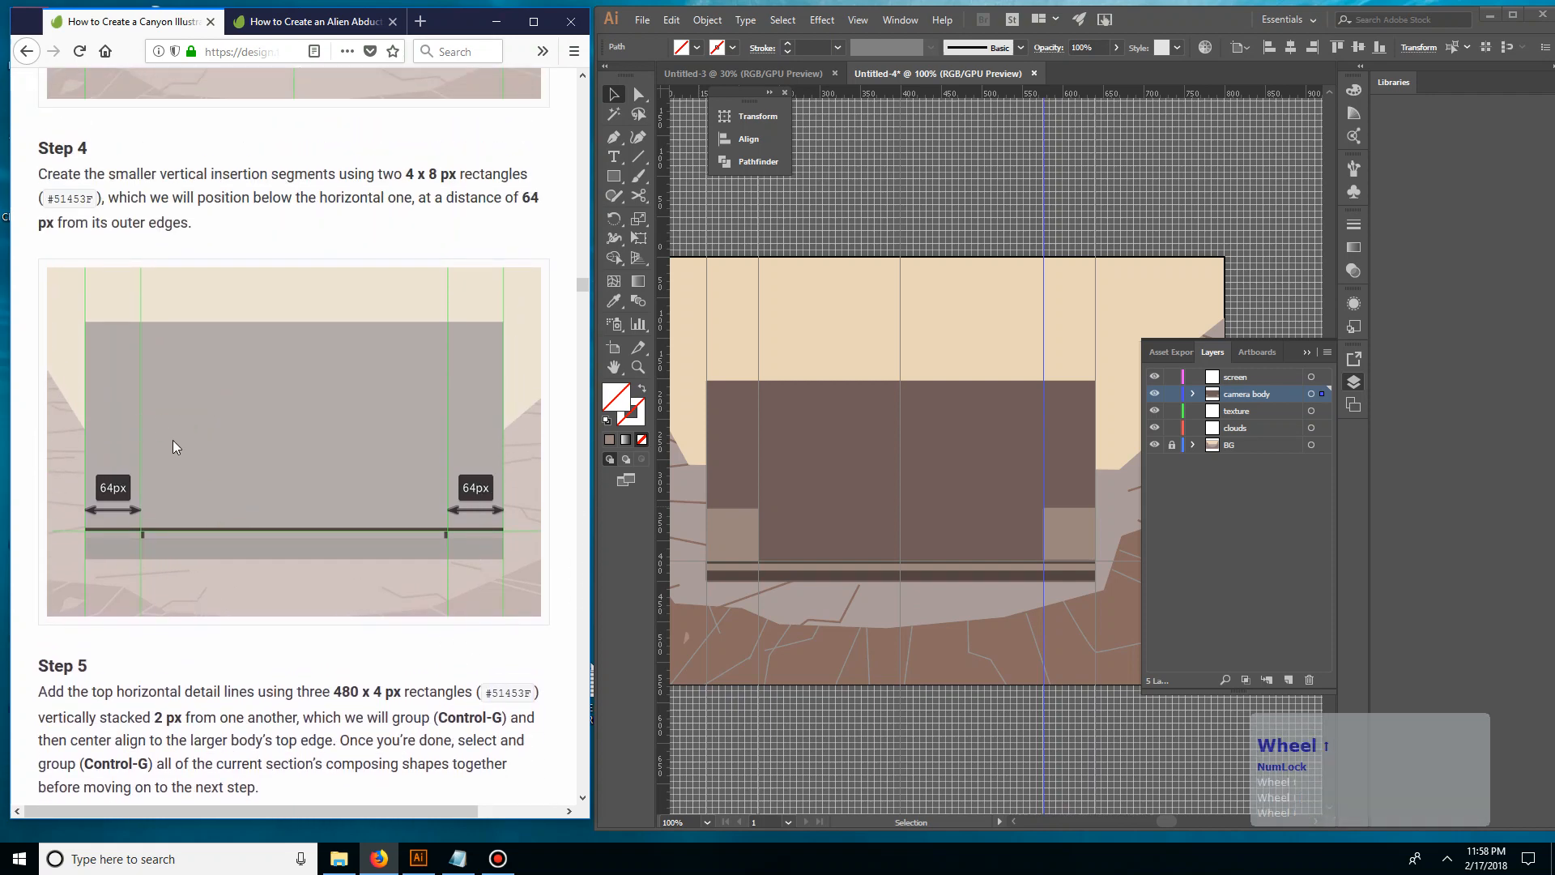
scroll(177, 421, "down", 5)
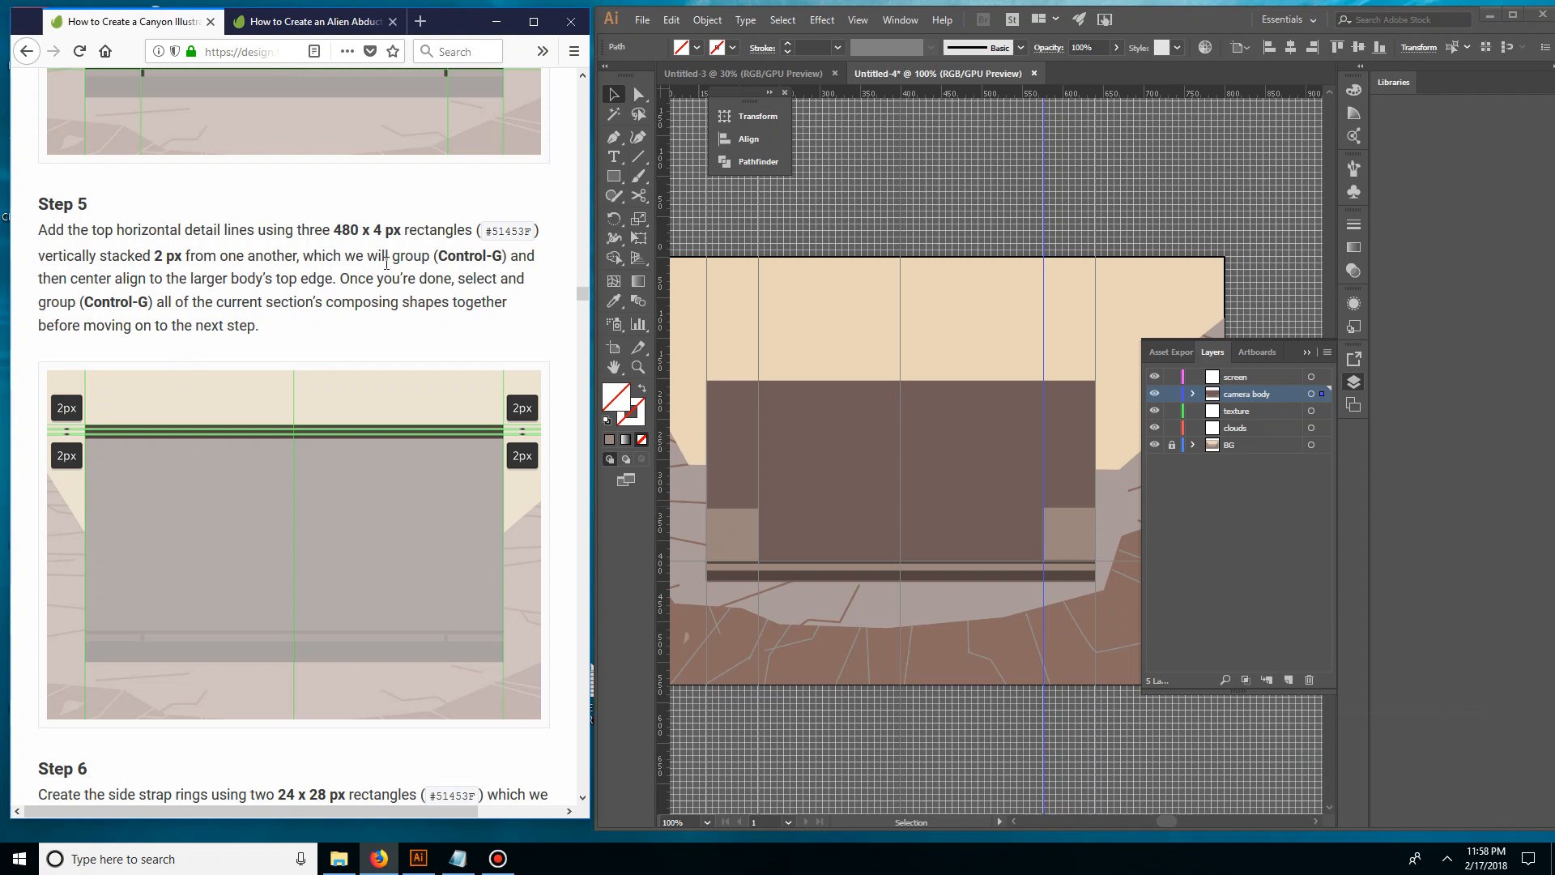
scroll(415, 444, "up", 3)
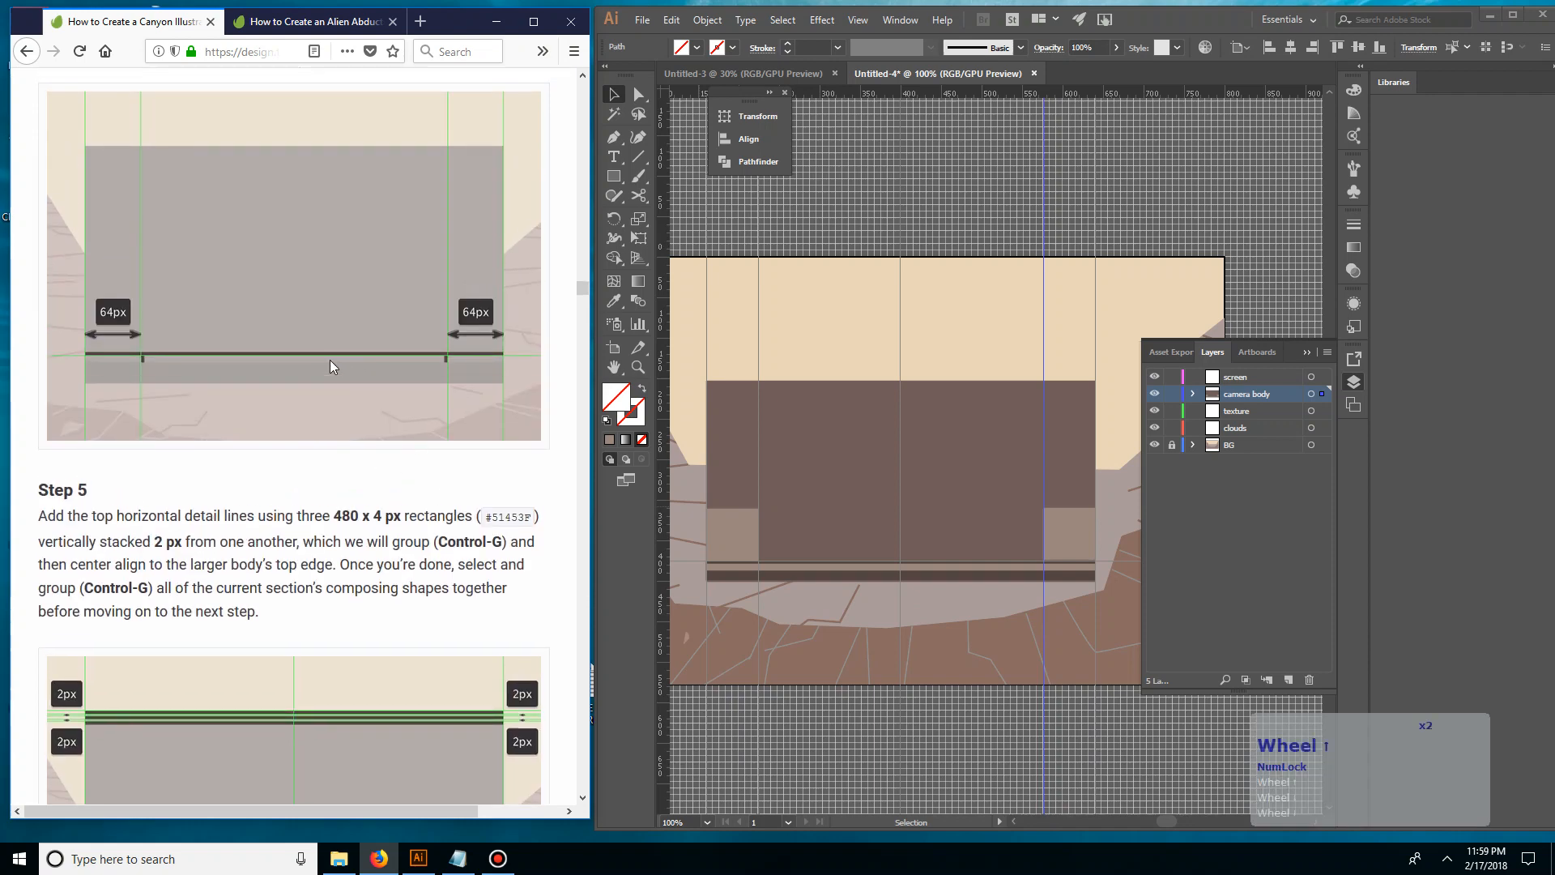
scroll(329, 359, "up", 2)
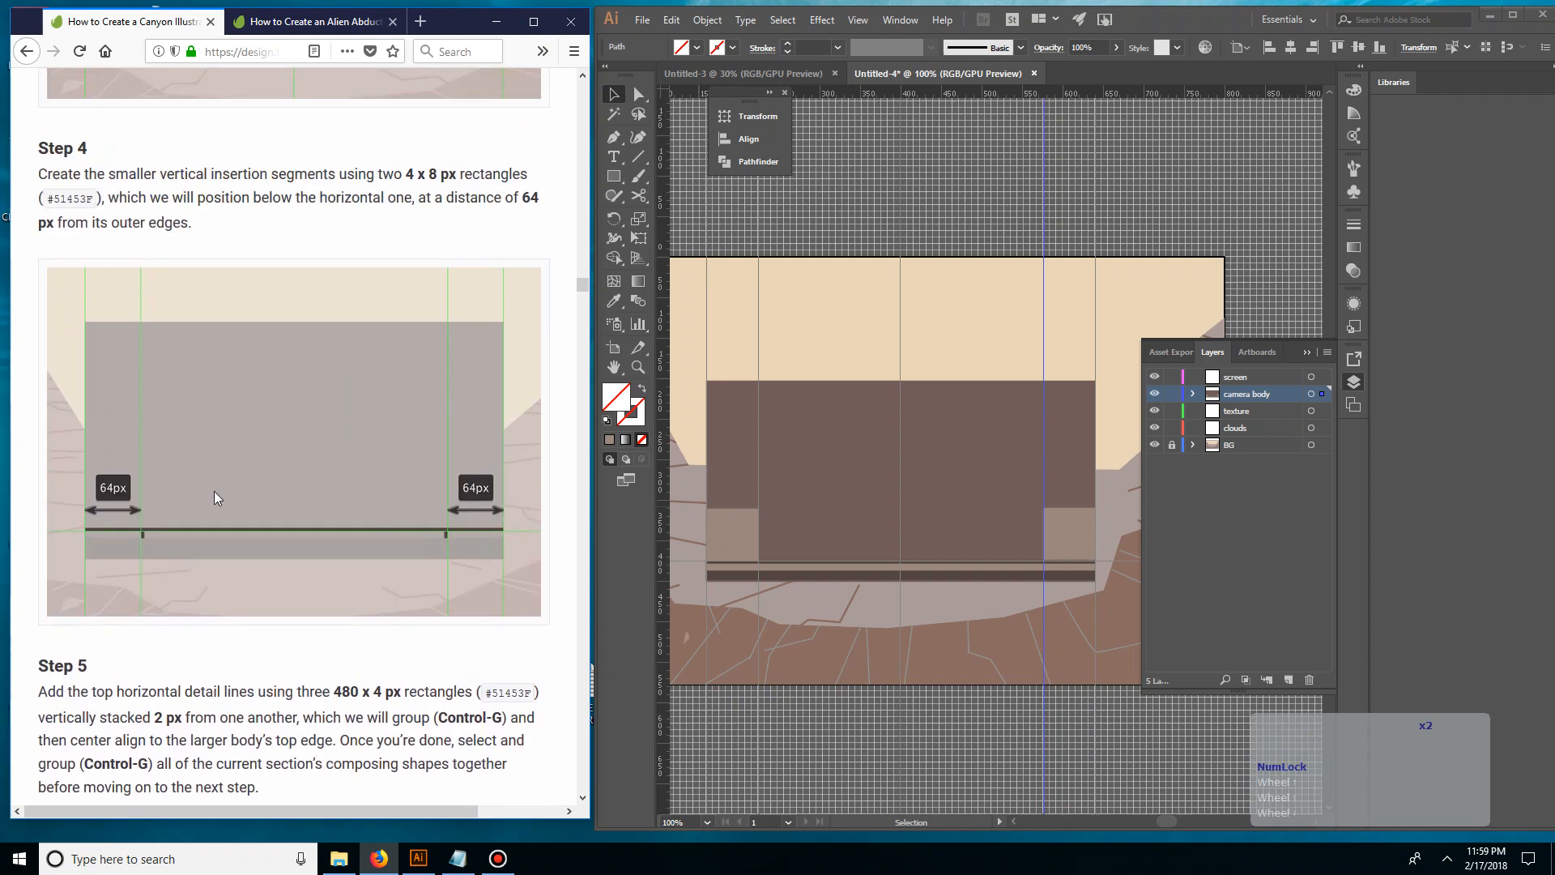
scroll(172, 489, "up", 2)
scroll(231, 403, "down", 6)
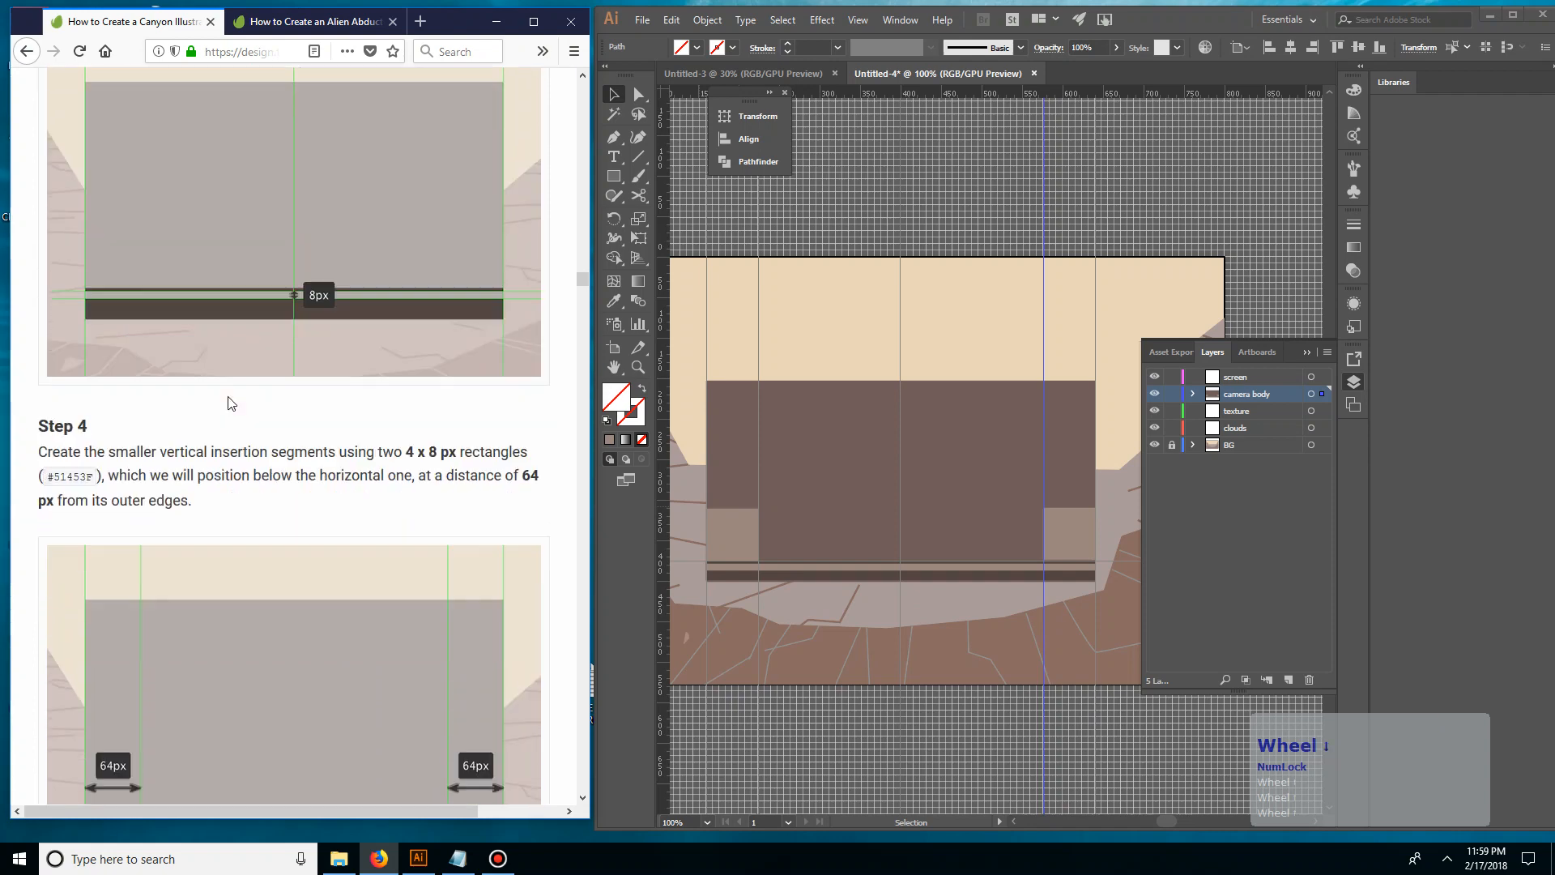
scroll(227, 392, "down", 1)
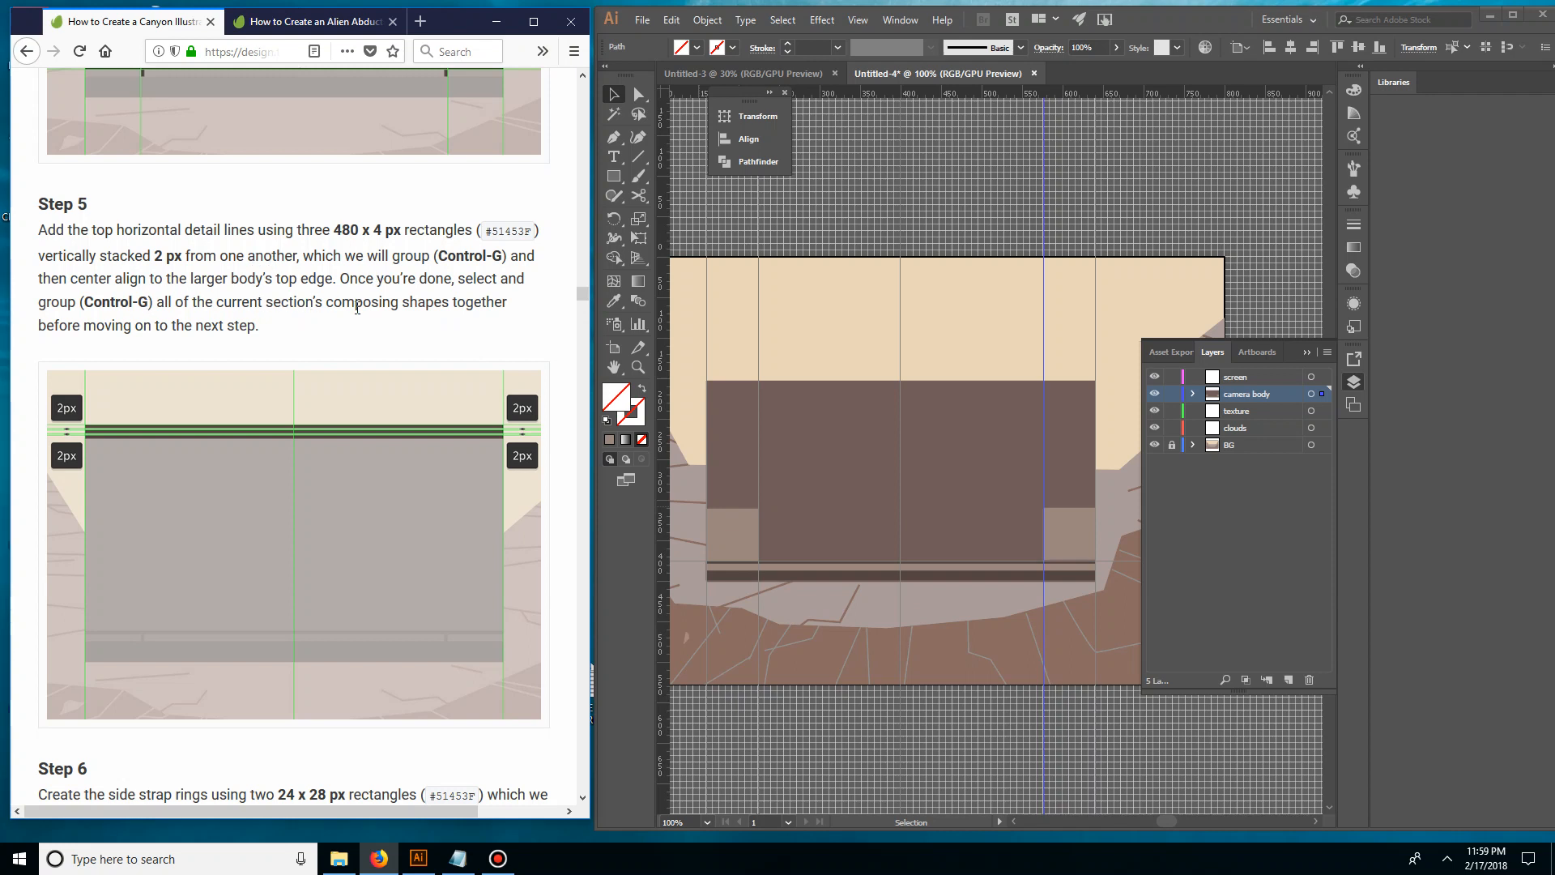
scroll(364, 329, "down", 7)
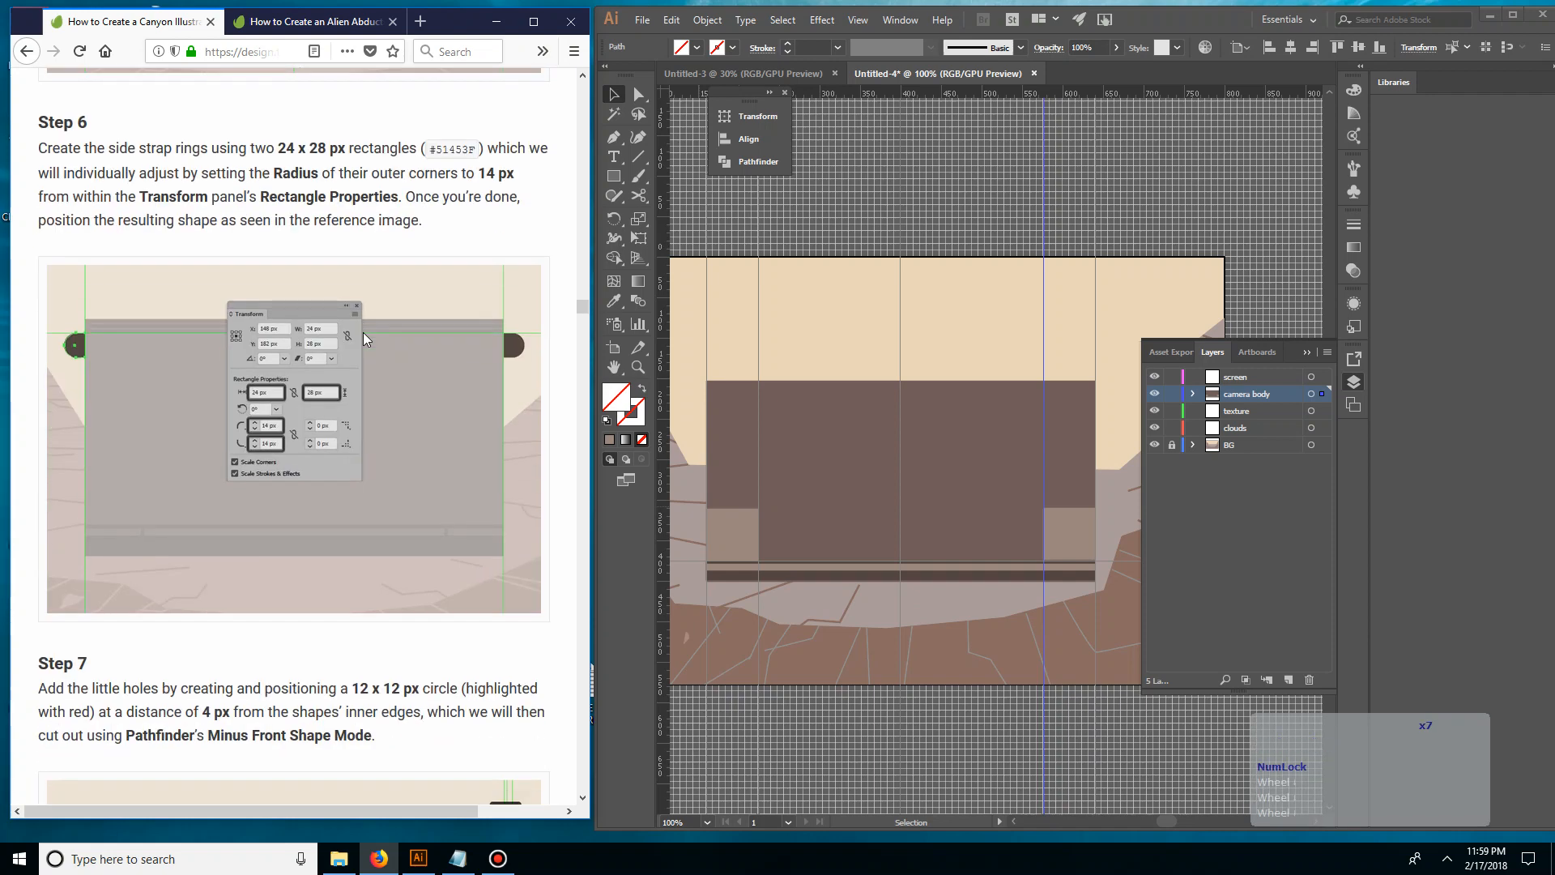
scroll(363, 332, "up", 2)
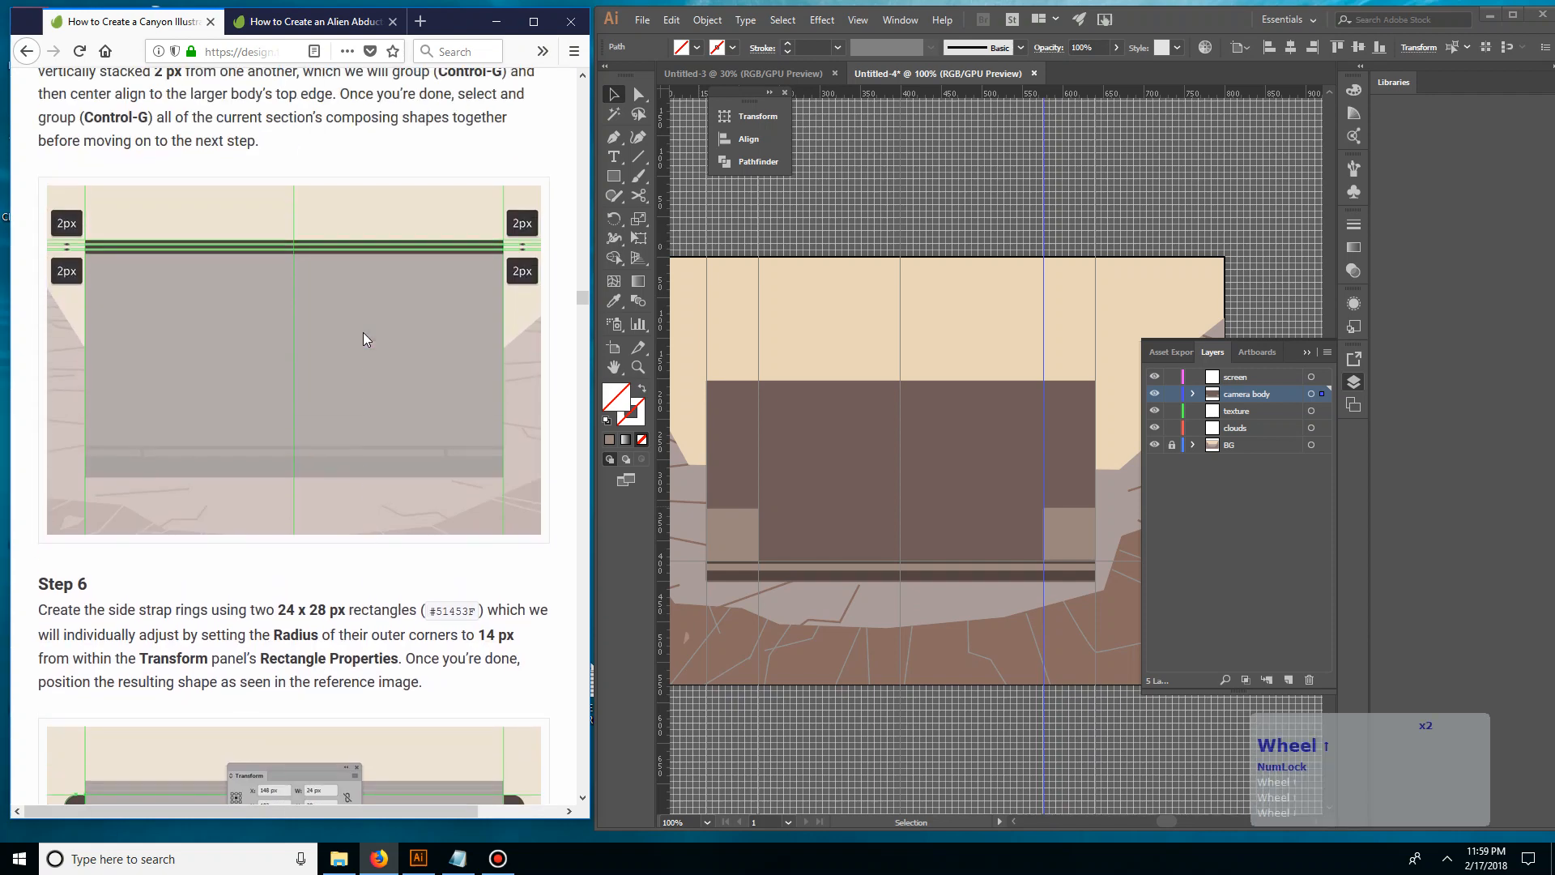
scroll(363, 332, "up", 1)
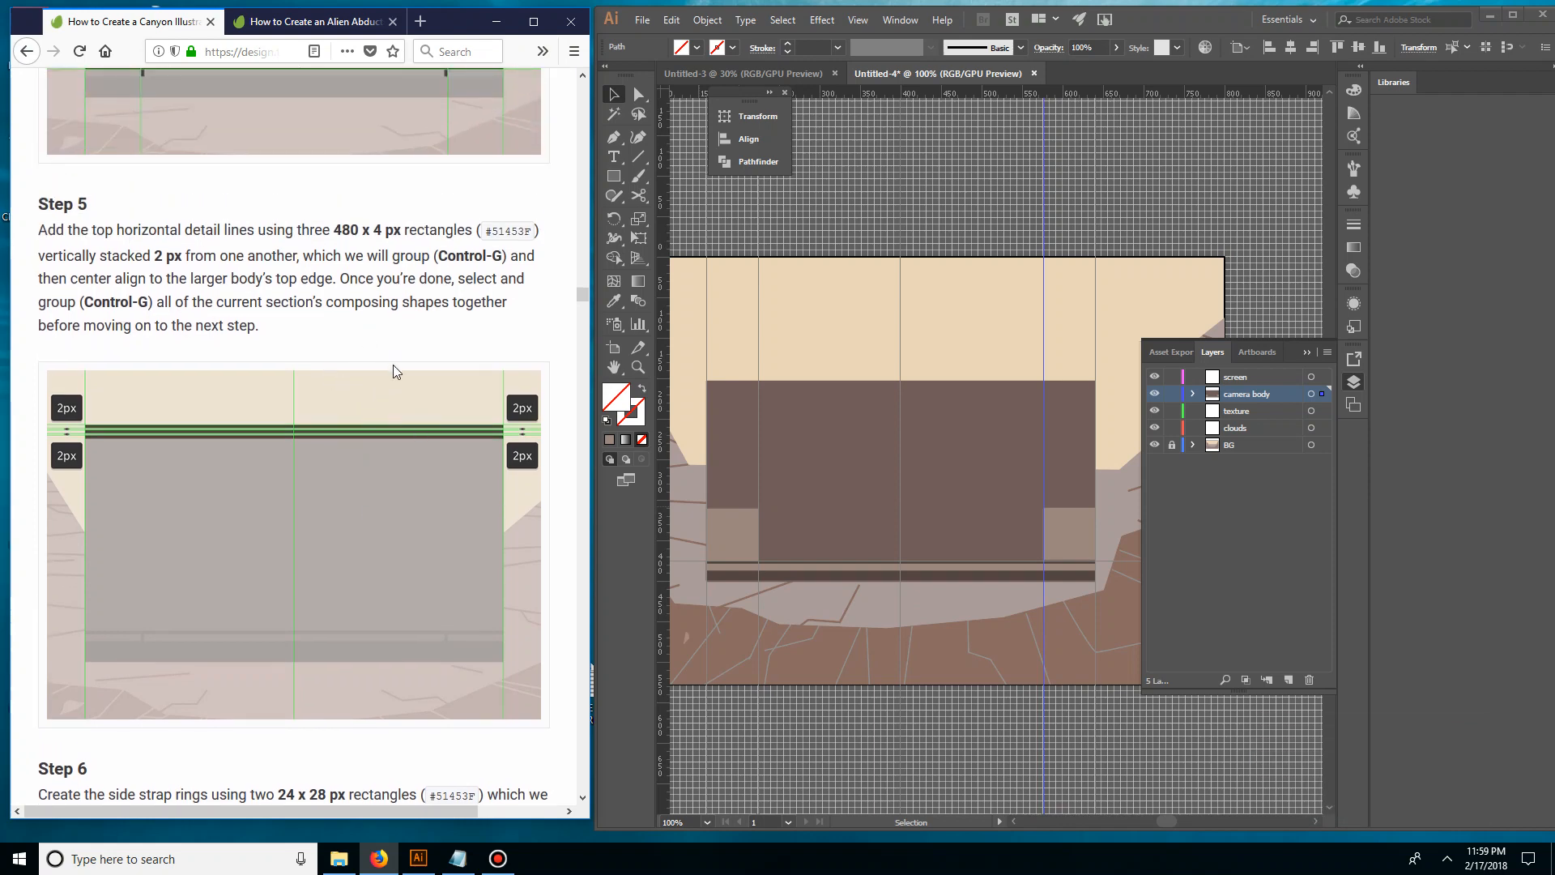
scroll(240, 487, "up", 5)
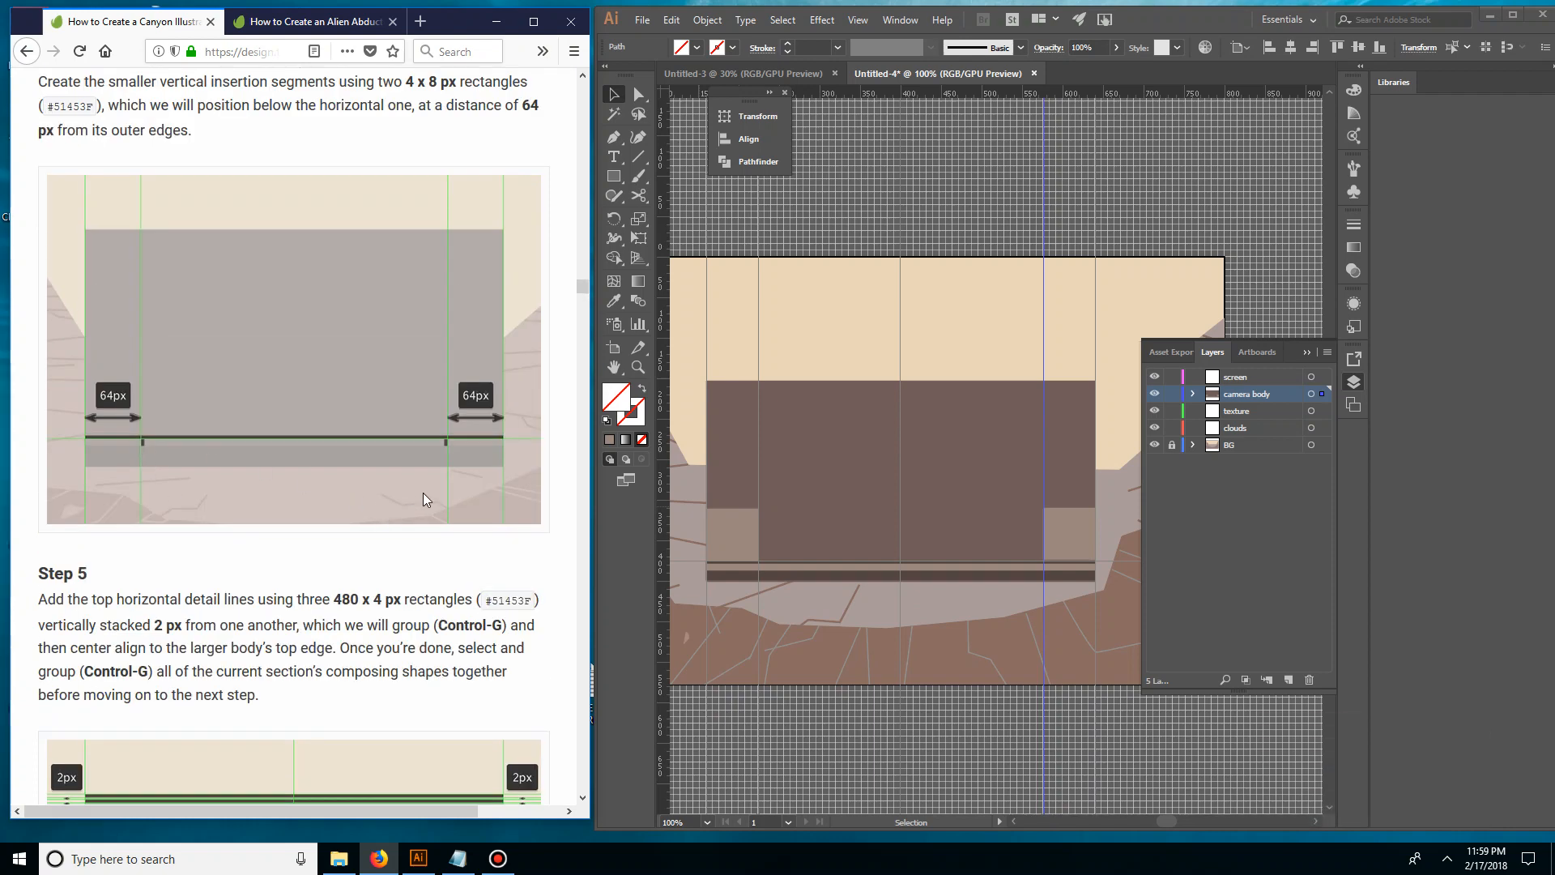
key("ctrl+equal")
key("ctrl+equal")
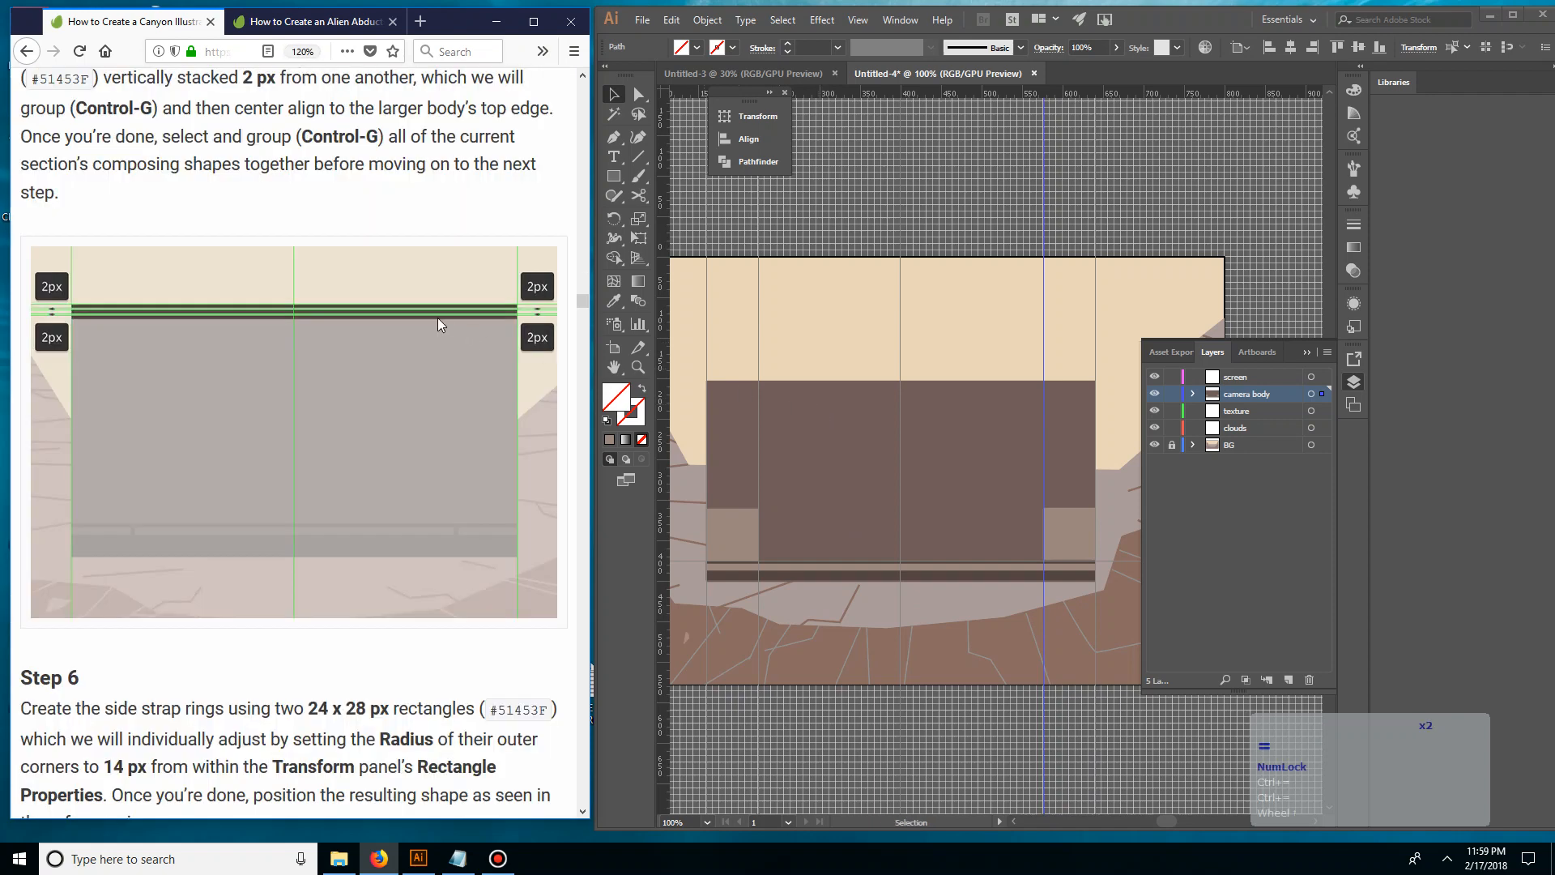
key("ctrl+minus")
key("ctrl+minus")
scroll(438, 324, "up", 5)
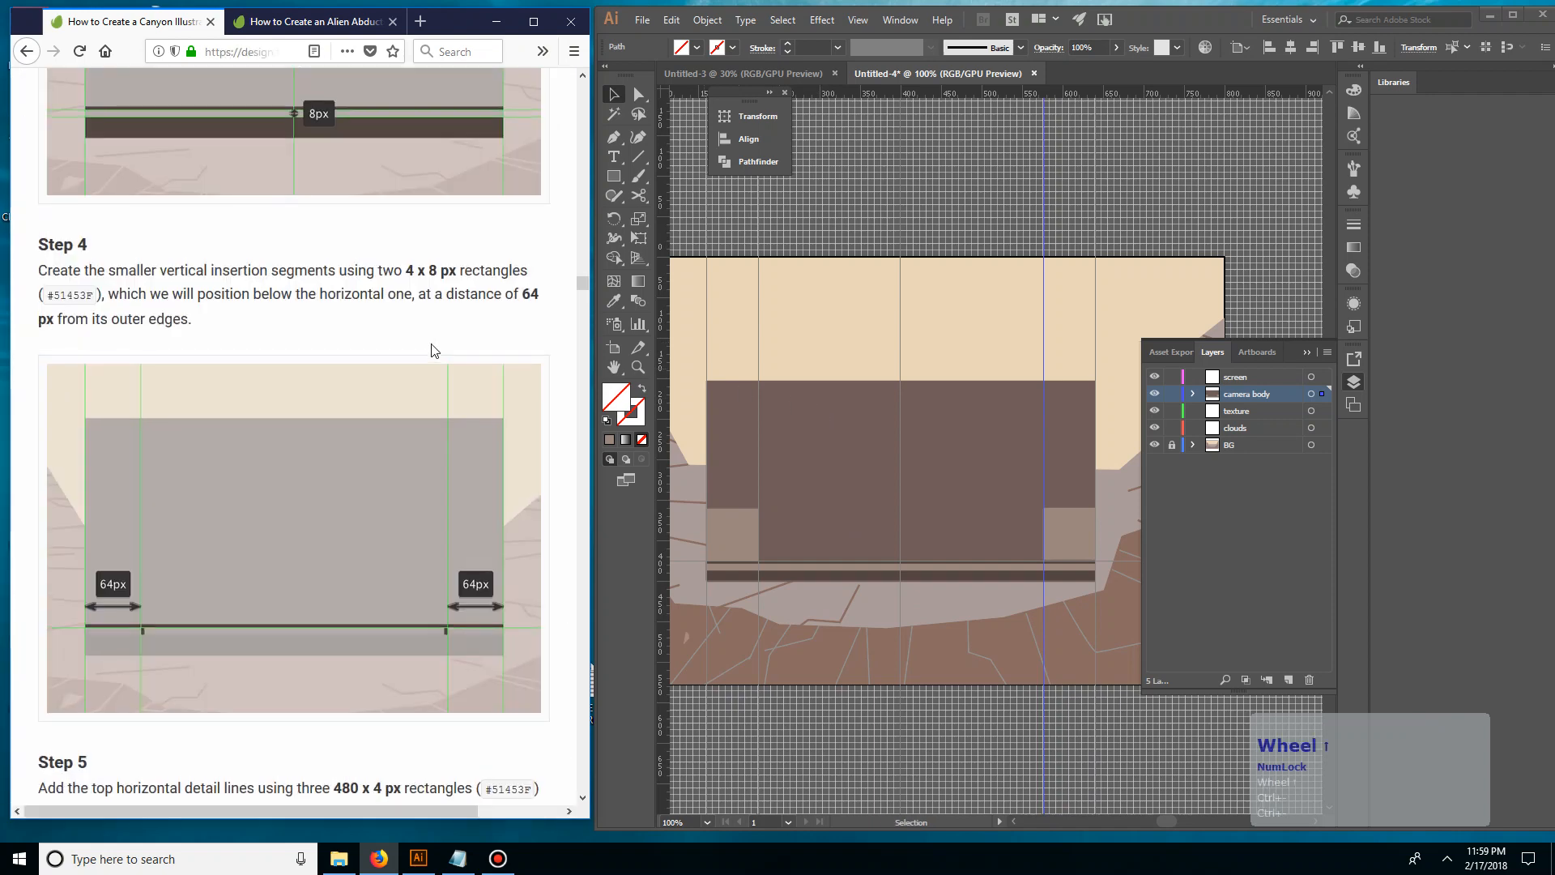
scroll(429, 360, "up", 5)
scroll(426, 370, "down", 5)
scroll(393, 377, "down", 3)
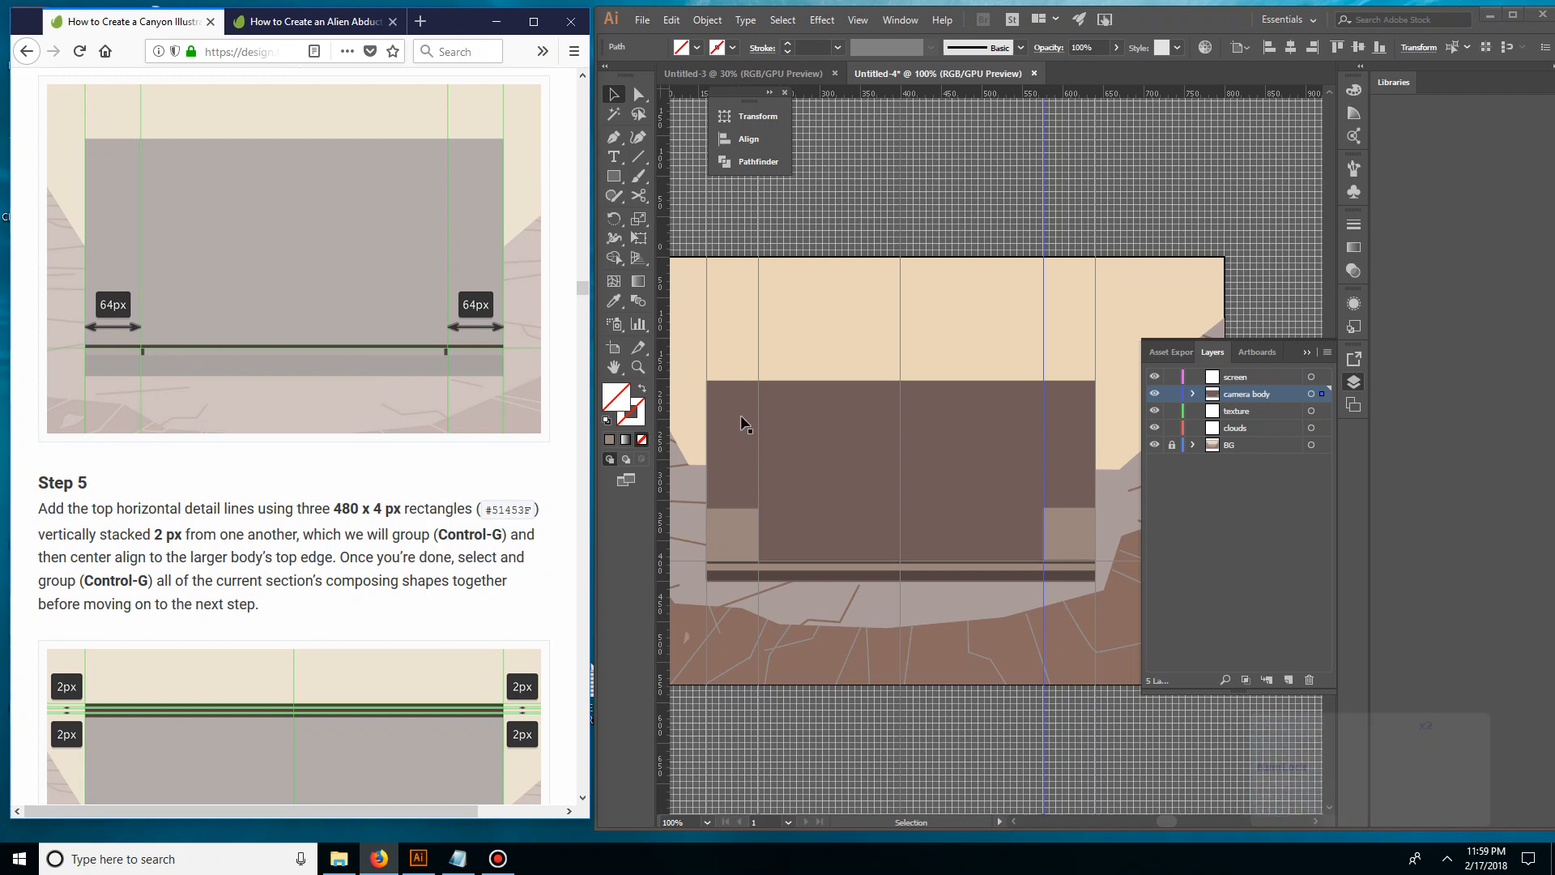
Draw a 4 x 8 px rectangle on the light strip, starting at the left 64 px guide, below the horizontal insertion segment
left_click(791, 344)
left_click(791, 345)
key("ctrl")
key("ctrl+plus")
key("ctrl+plus")
key("ctrl+plus")
key("ctrl+plus")
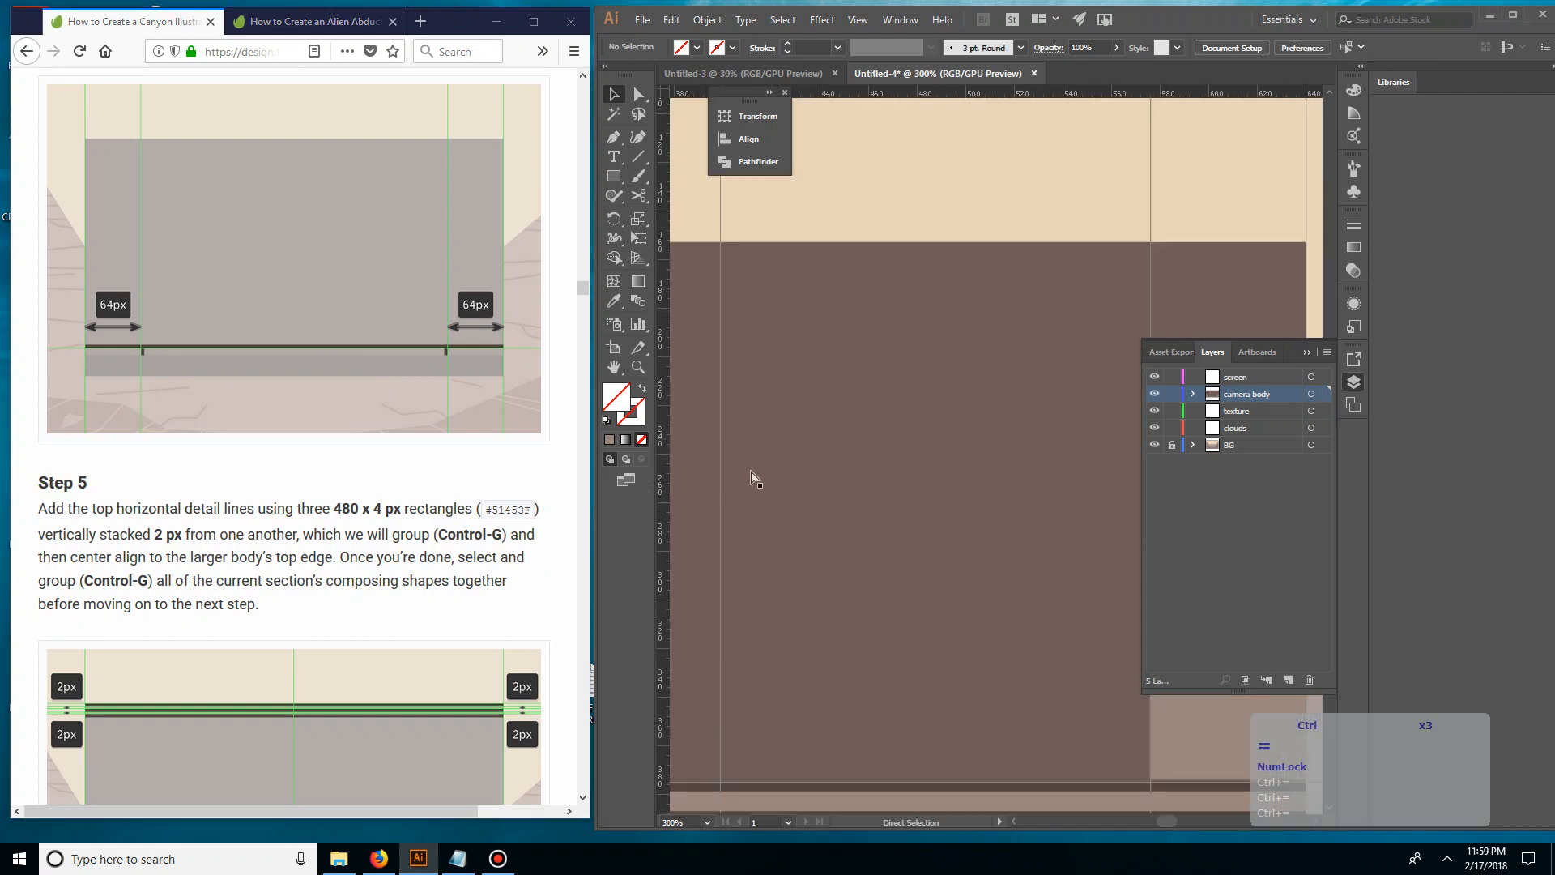
key("space")
left_click_drag(726, 514, 998, 363)
left_click_drag(762, 445, 1036, 244)
left_click_drag(700, 328, 828, 300)
key("space")
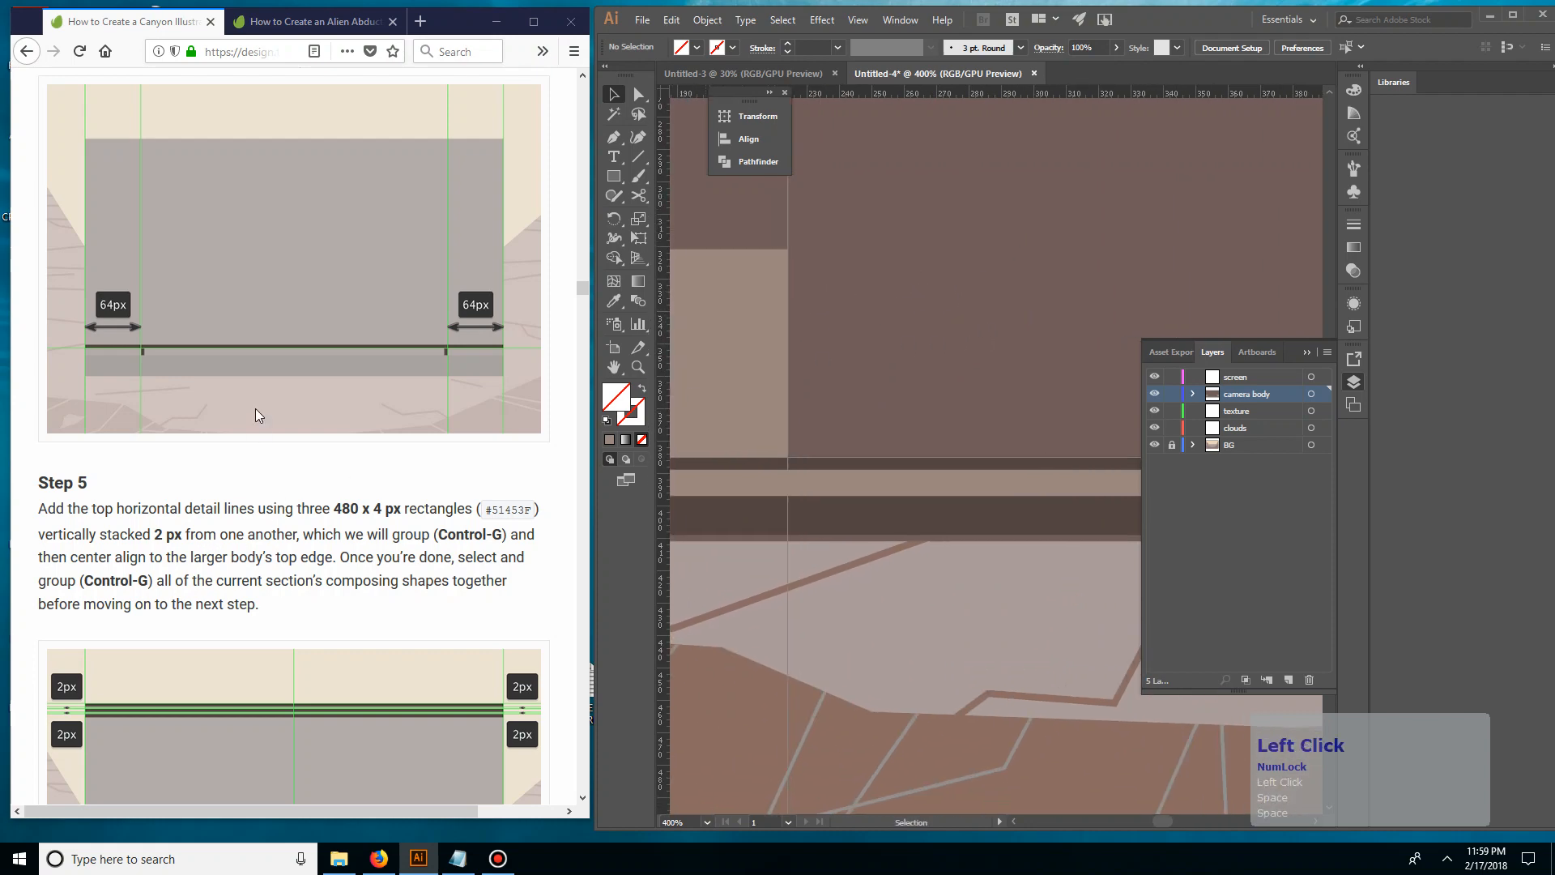
scroll(257, 413, "up", 3)
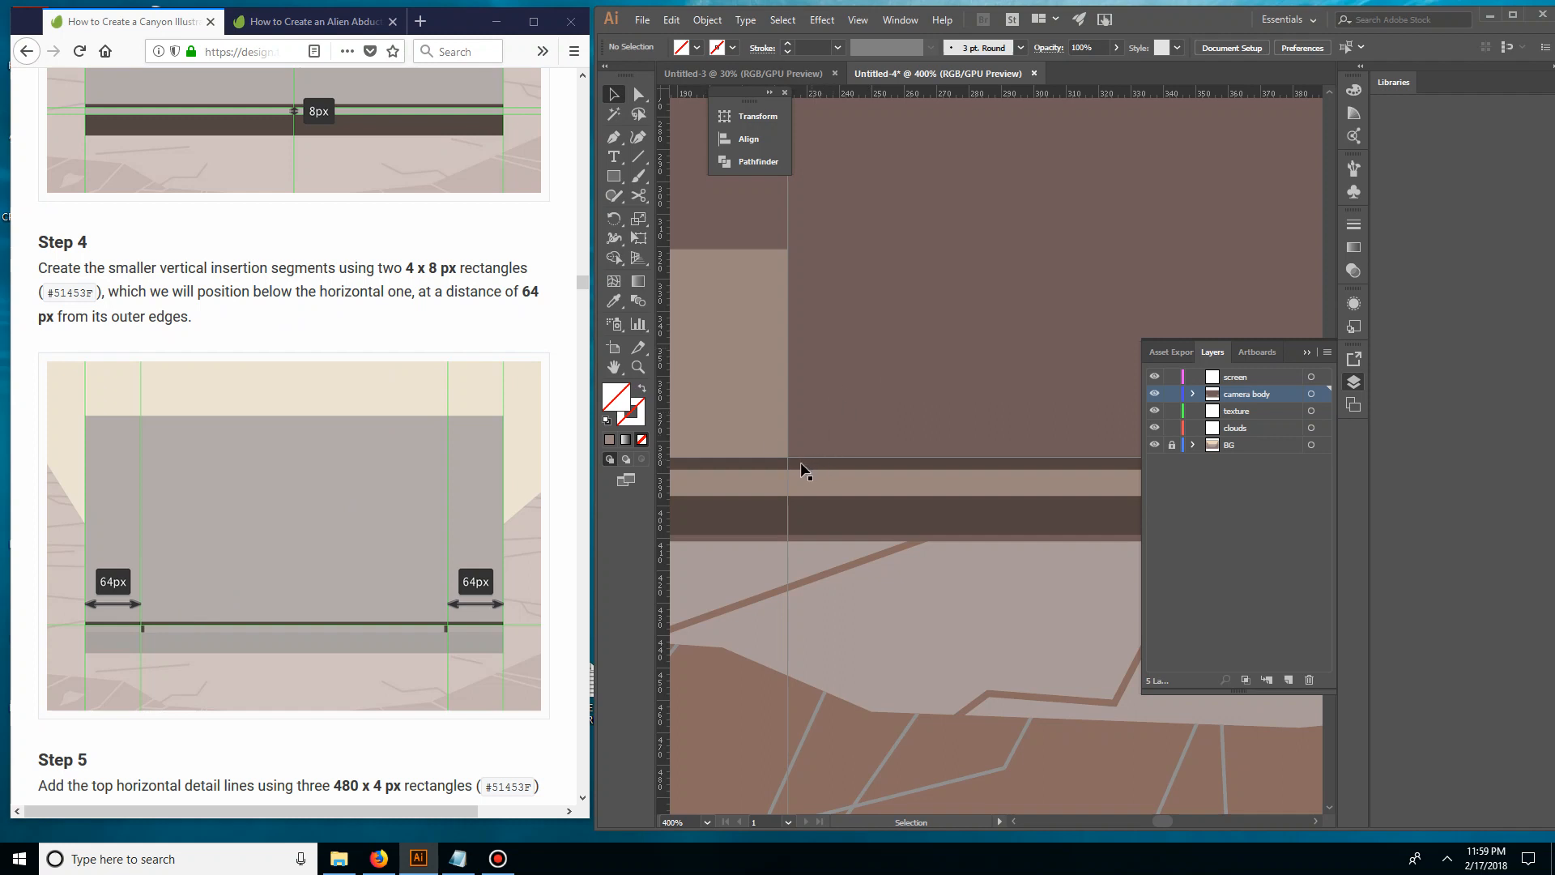
left_click(614, 176)
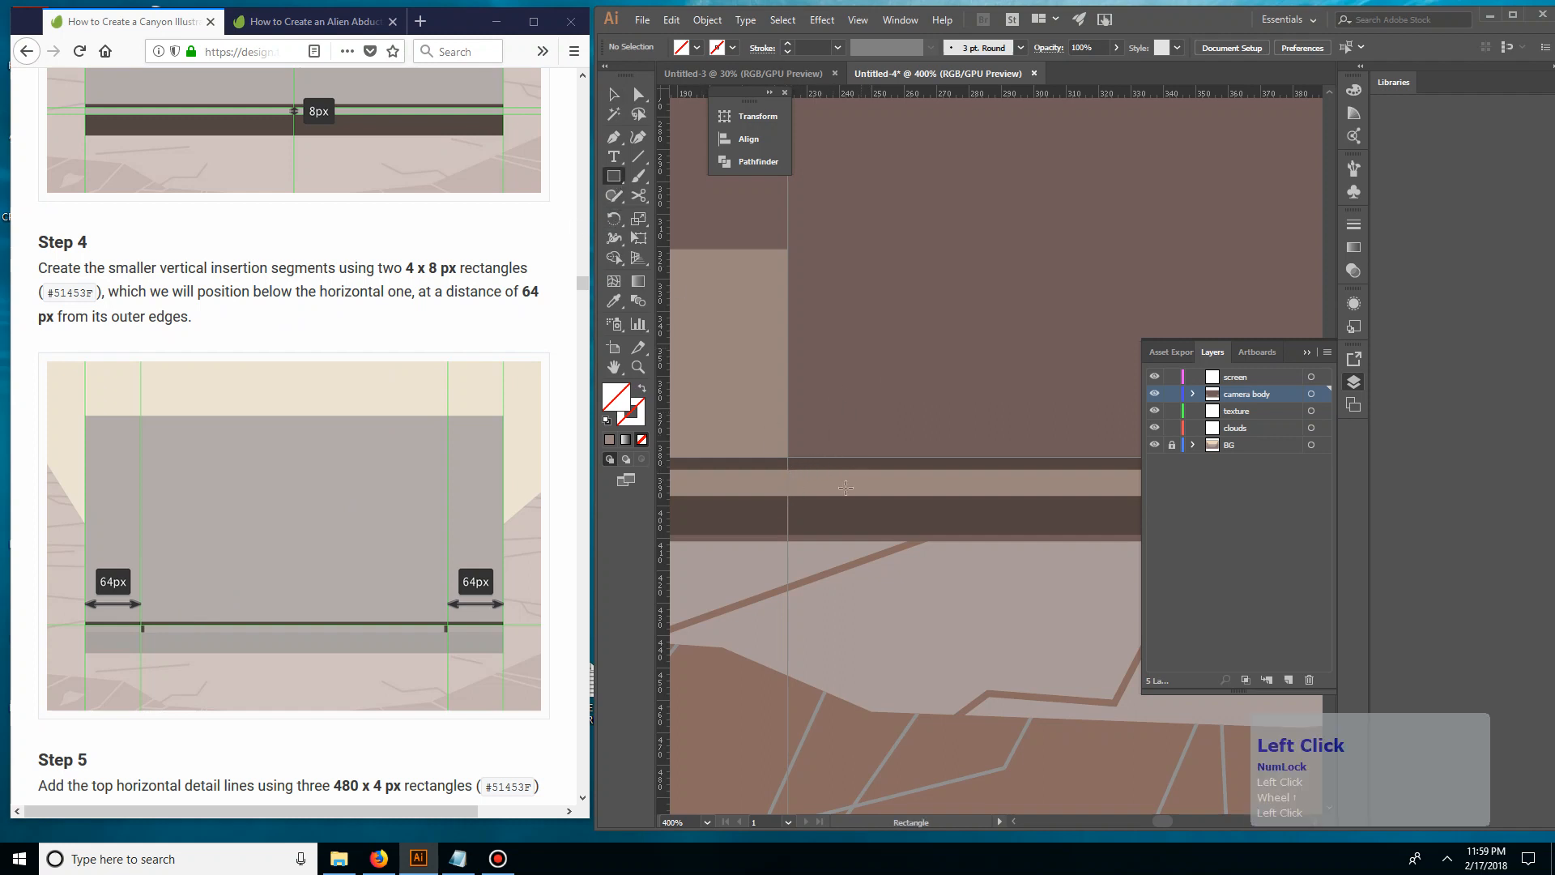
left_click_drag(791, 469, 800, 495)
key("v")
left_click(891, 642)
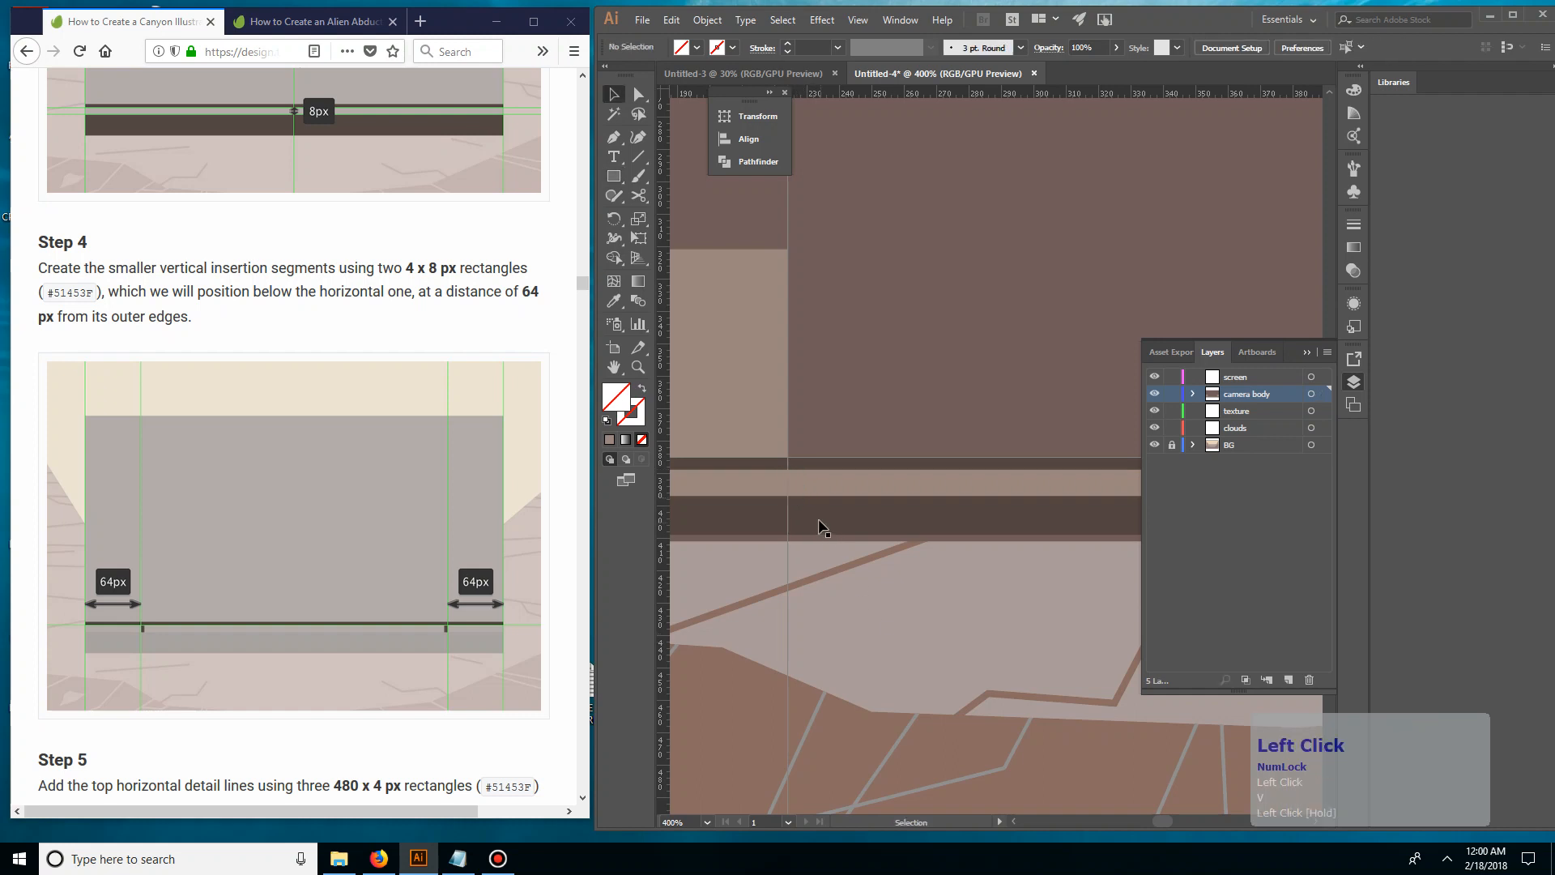
Fill the small vertical rectangle with the bottom section's dark brown using the Eyedropper
left_click(801, 509)
left_click(796, 489)
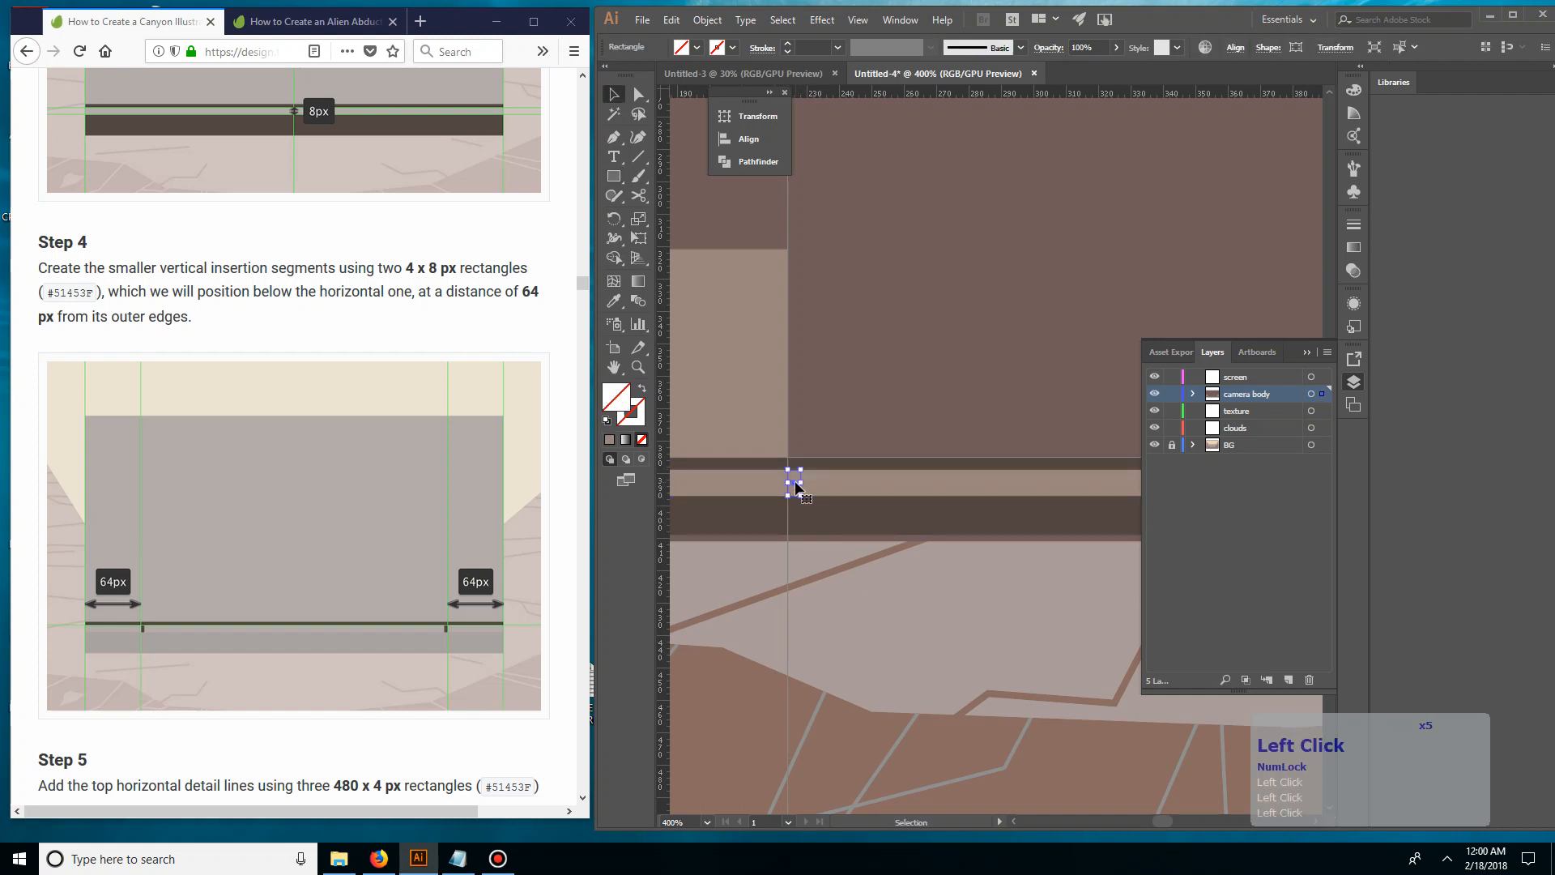
key("i")
left_click(835, 506)
key("v")
left_click(854, 561)
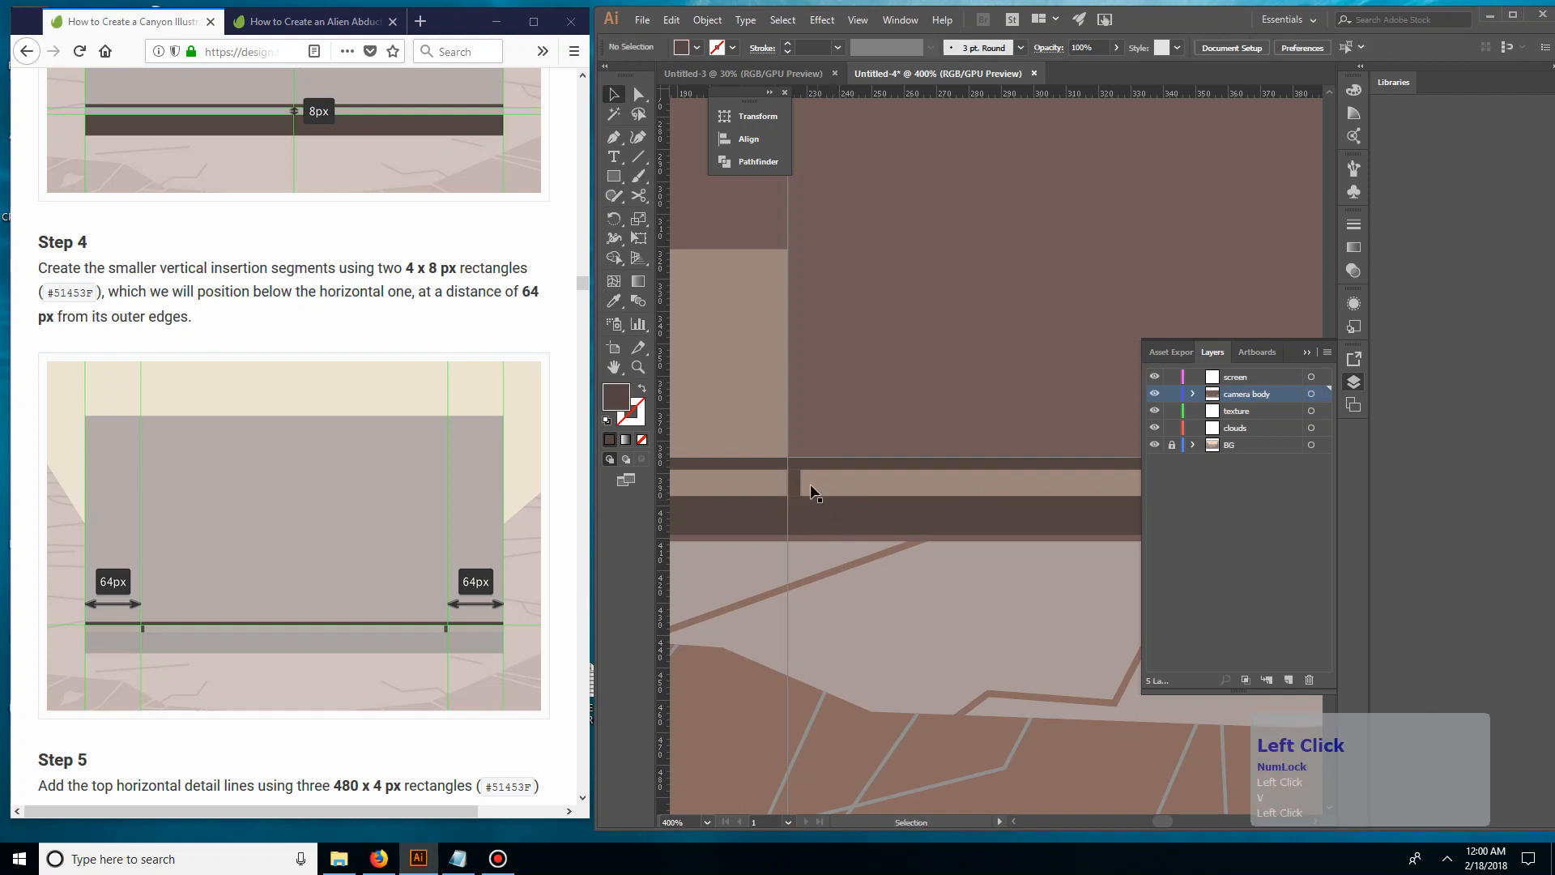
Examine the dark vertical segment's fit against the light strip and the left 64 px guide
key("ctrl+equal")
key("ctrl+equal")
key("ctrl+equal")
left_click_drag(775, 551, 1138, 526)
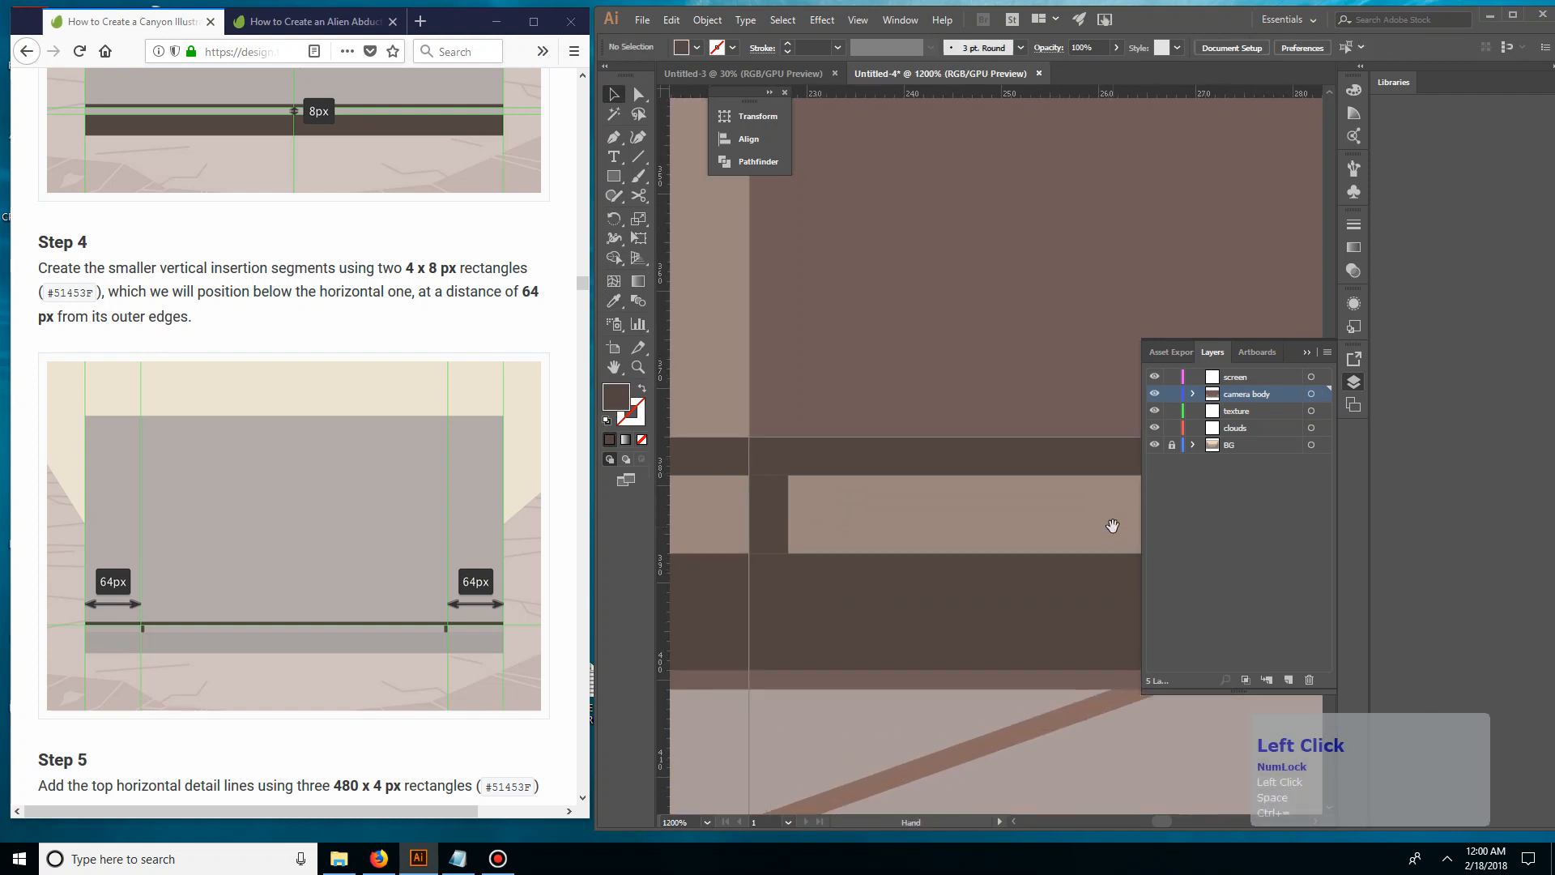
left_click(767, 525)
left_click(890, 528)
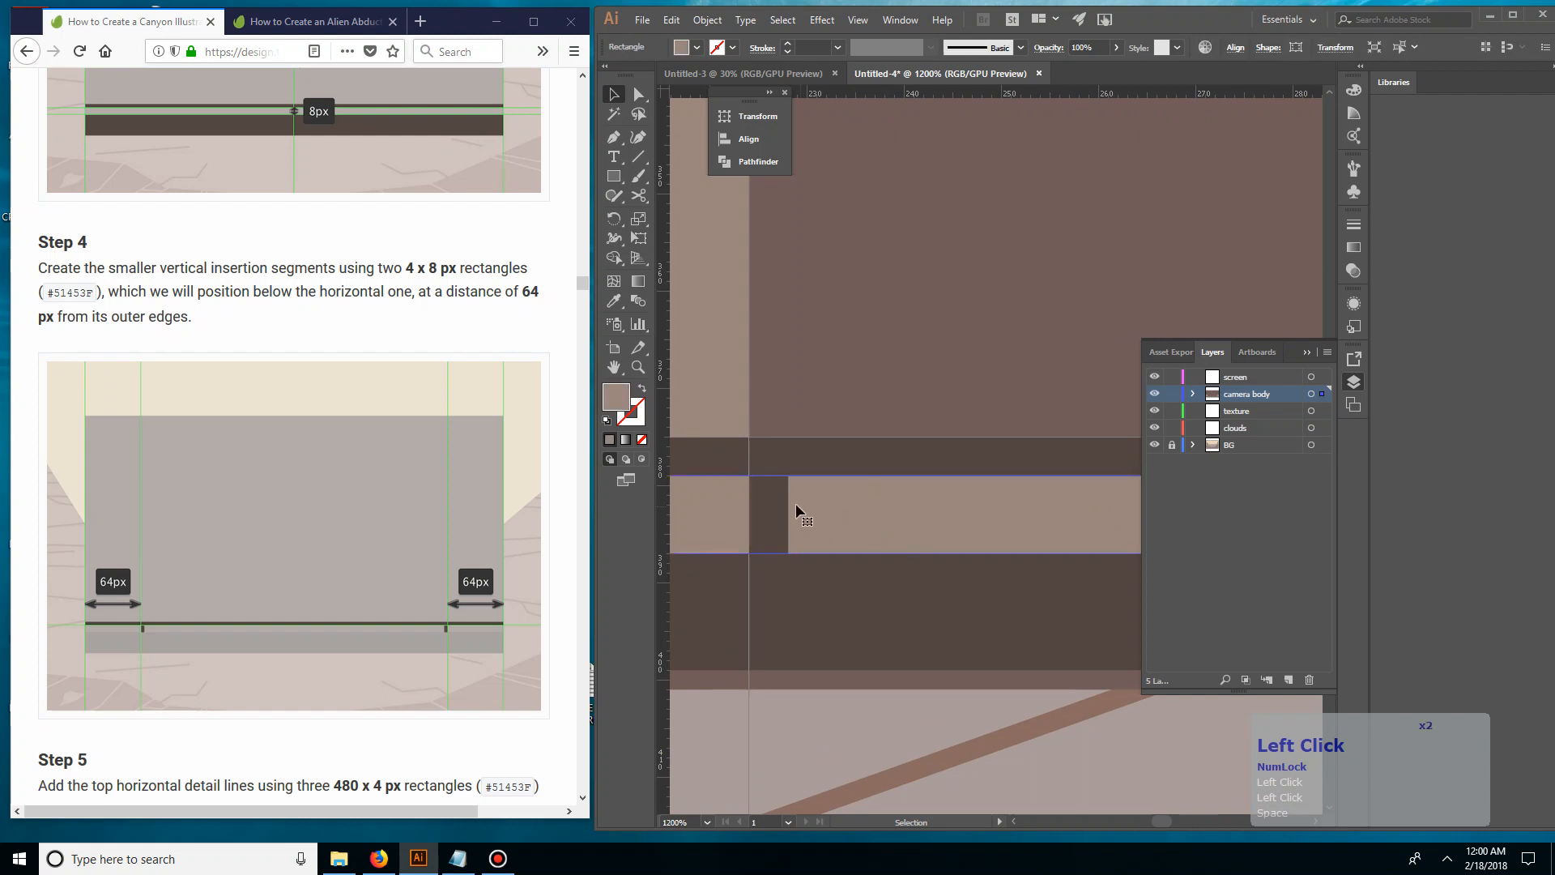
left_click(776, 514)
left_click(936, 515)
left_click(889, 411)
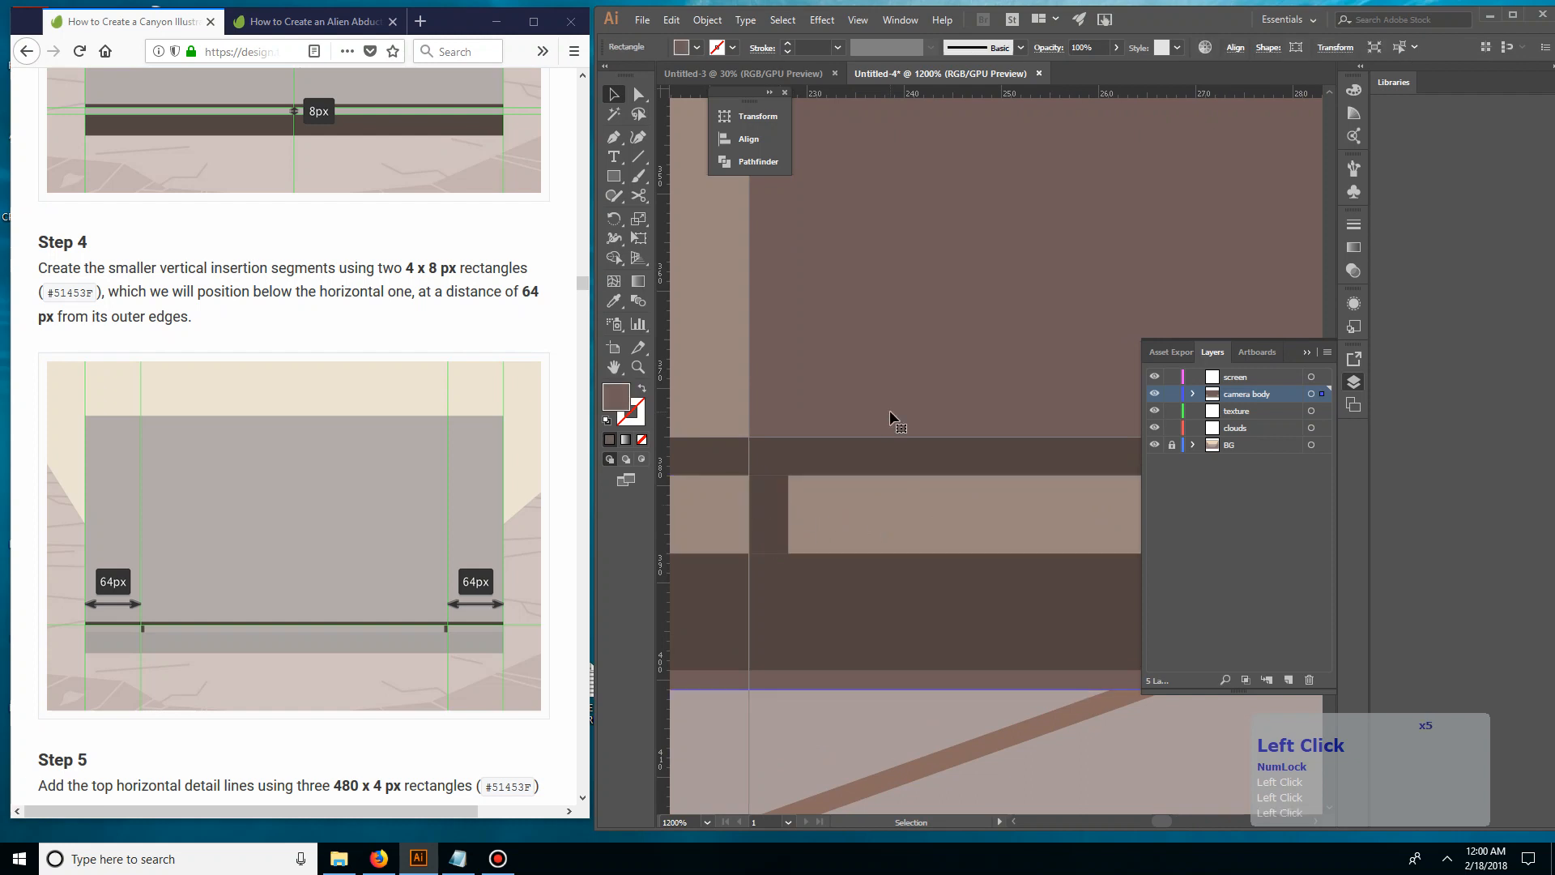
Duplicate the dark vertical segment horizontally along the light strip to the right 64 px guide
key("ctrl+minus")
key("ctrl+minus")
key("ctrl+minus")
key("ctrl+minus")
key("ctrl+minus")
key("ctrl+minus")
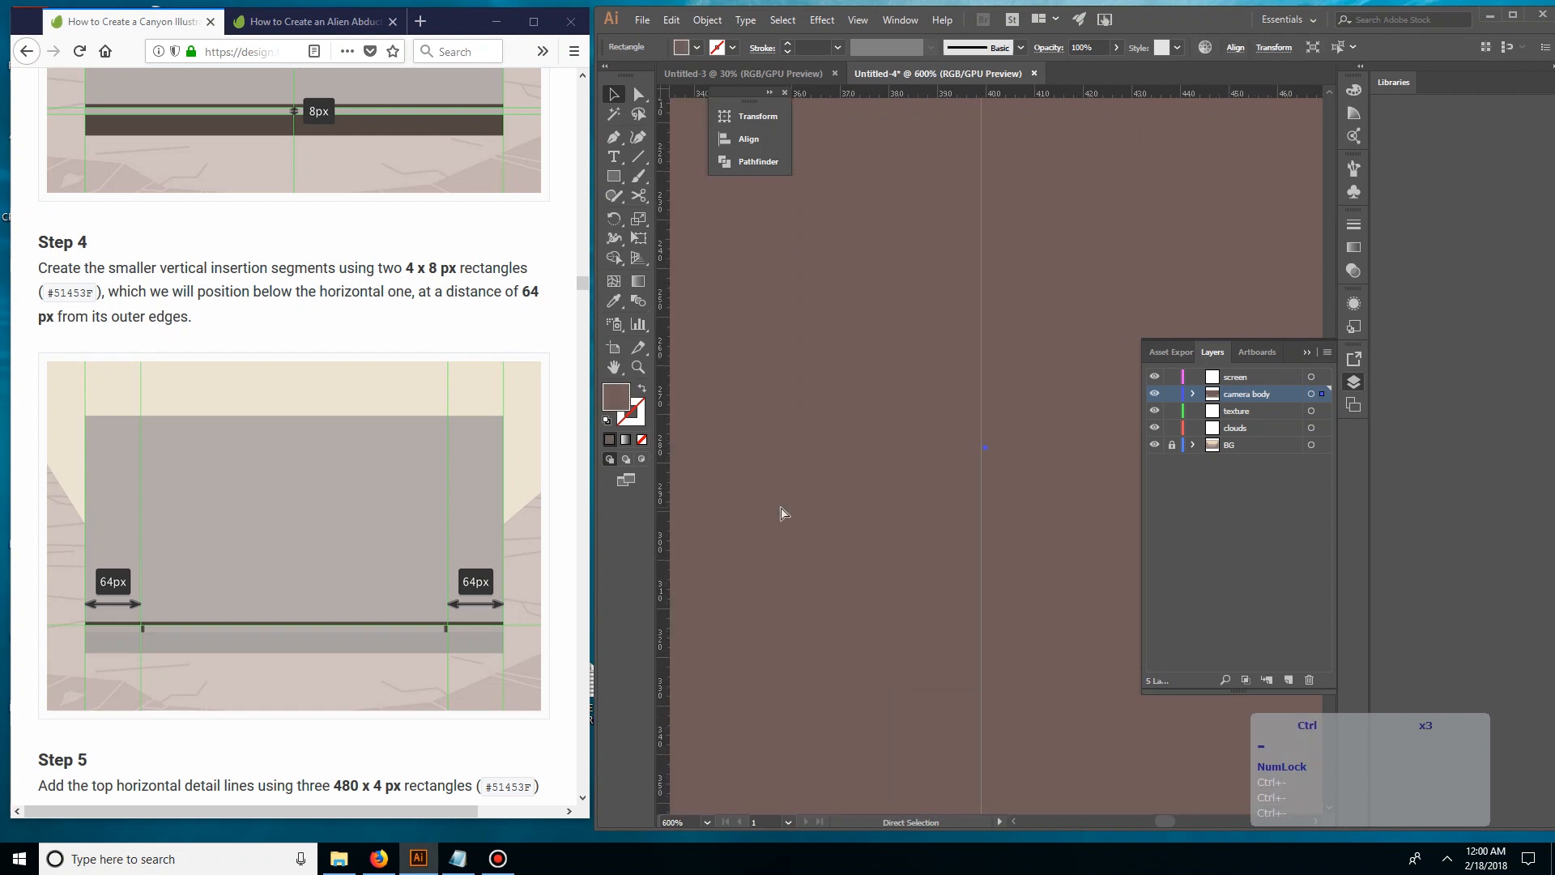
key("space")
left_click_drag(872, 526, 861, 454)
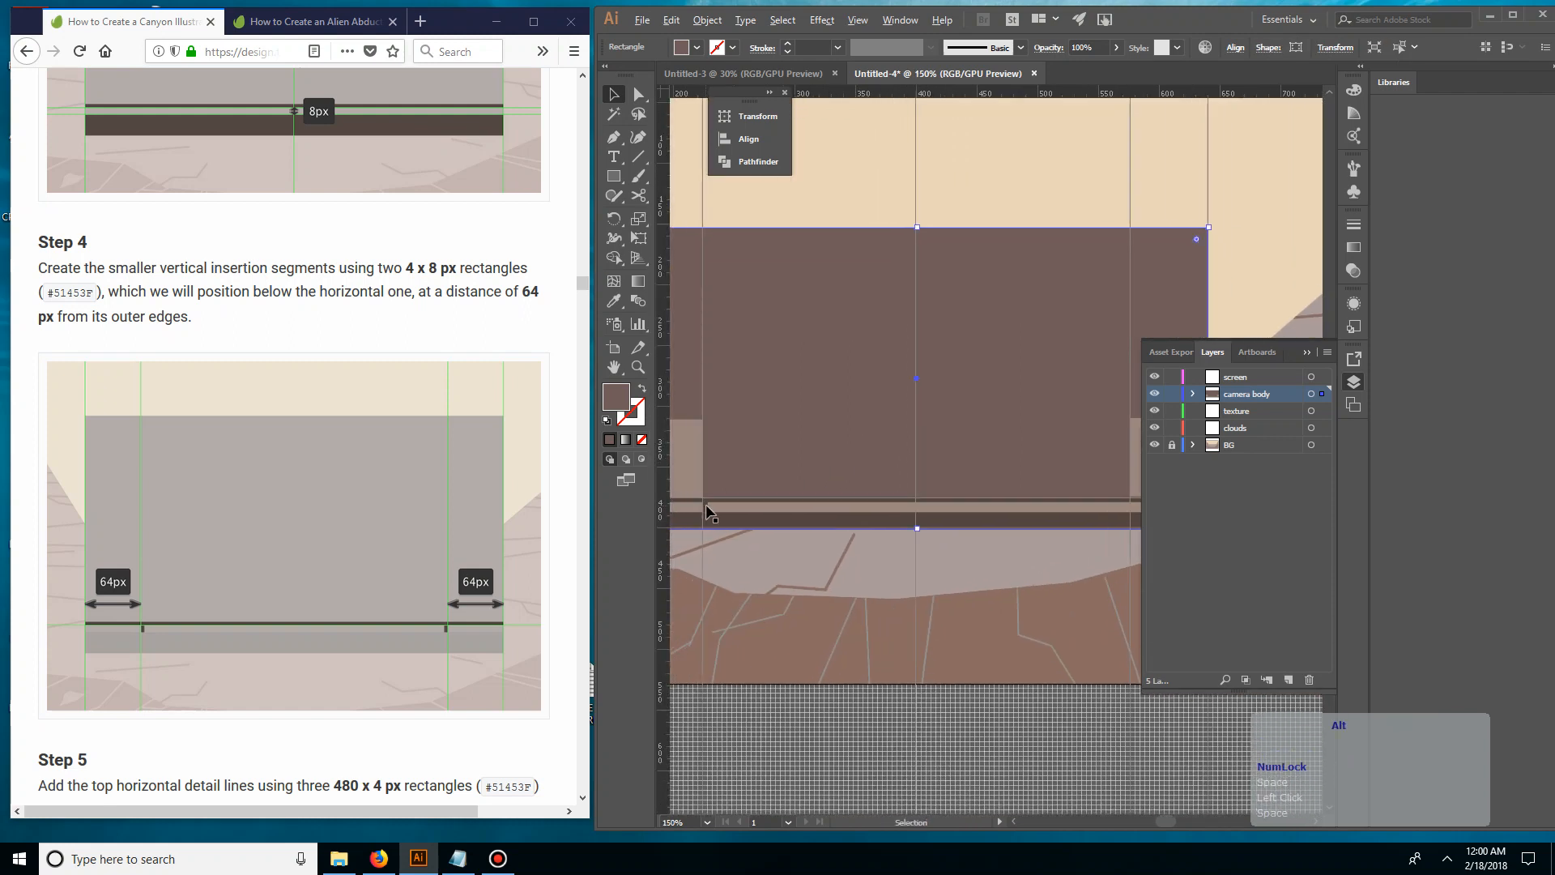
left_click(713, 512)
left_click_drag(713, 512, 1126, 514)
left_click_drag(1072, 603, 935, 602)
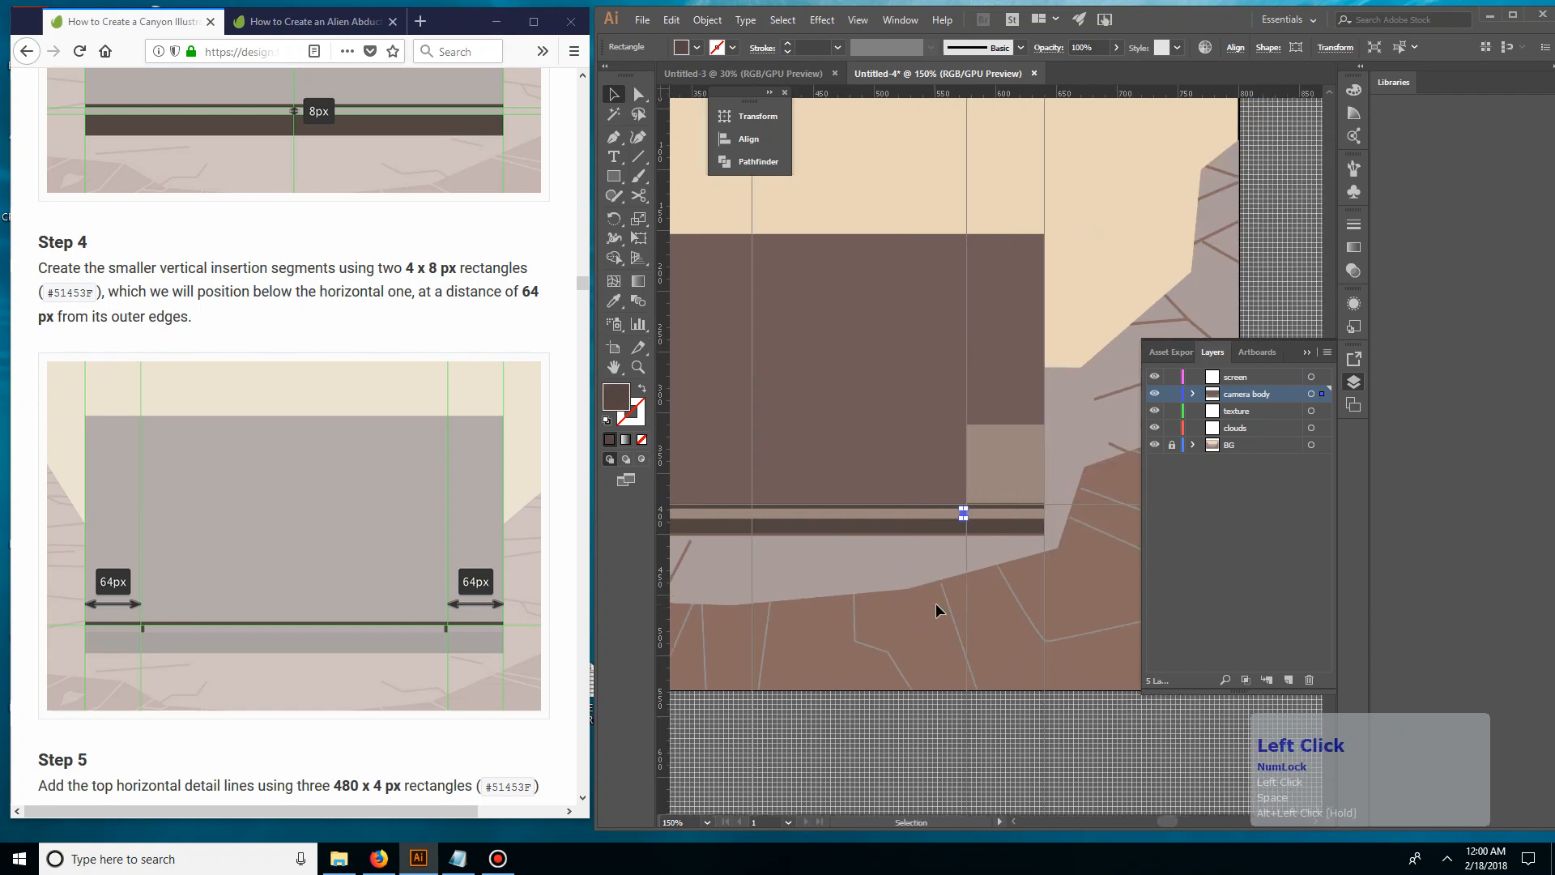
Align the duplicated vertical segment's right edge precisely with the right 64 px guide
key("ctrl+equal")
key("ctrl+equal")
key("ctrl+equal")
key("ctrl+equal")
key("ctrl+equal")
key("ctrl+equal")
key("ctrl+equal")
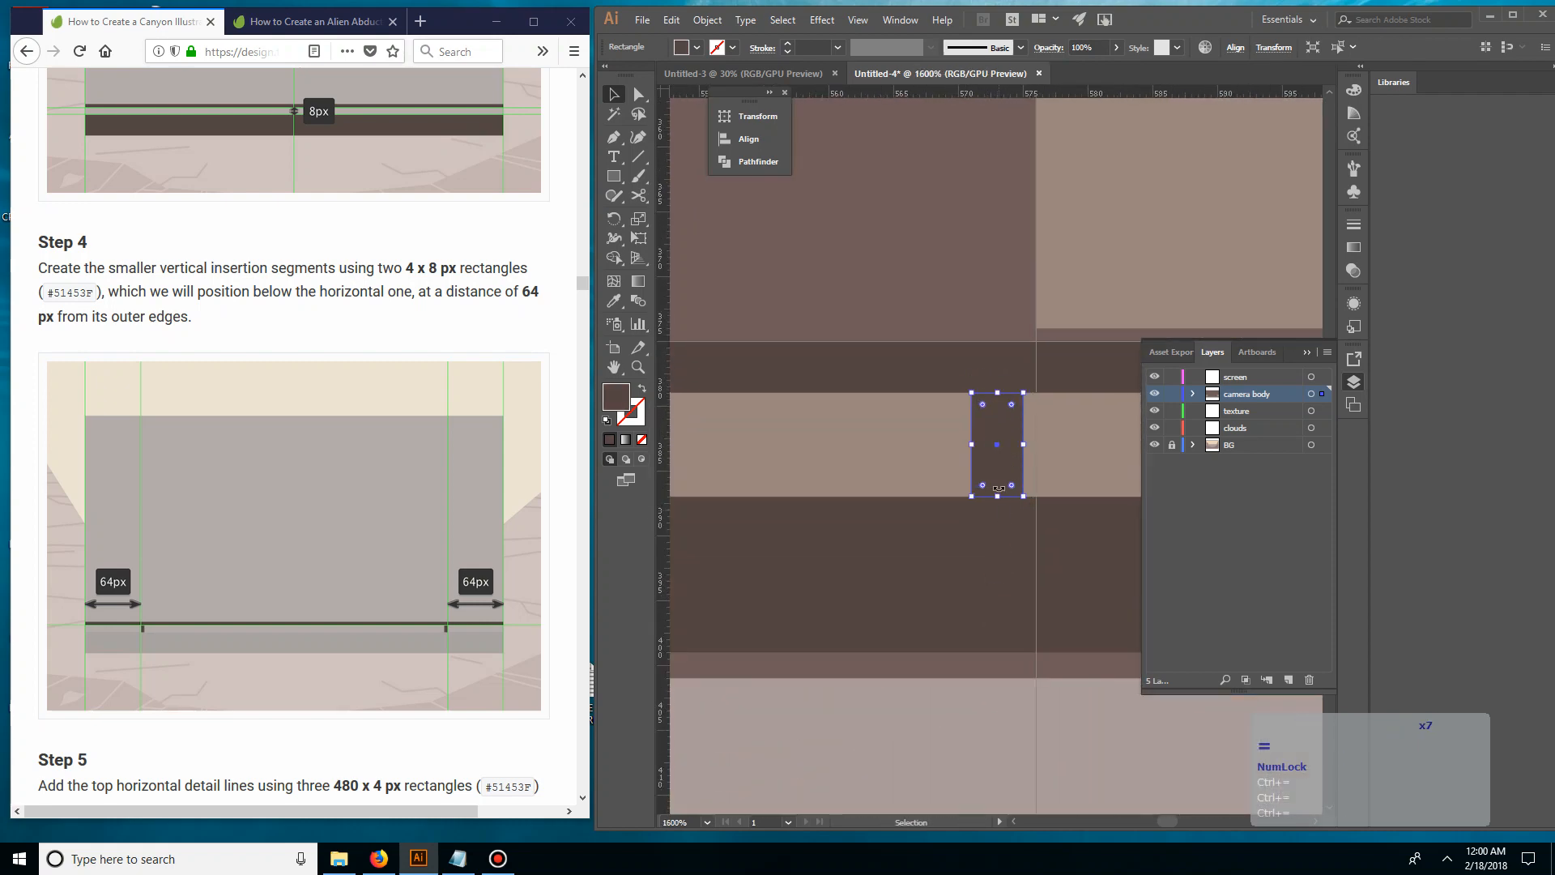
left_click_drag(1009, 462, 1023, 467)
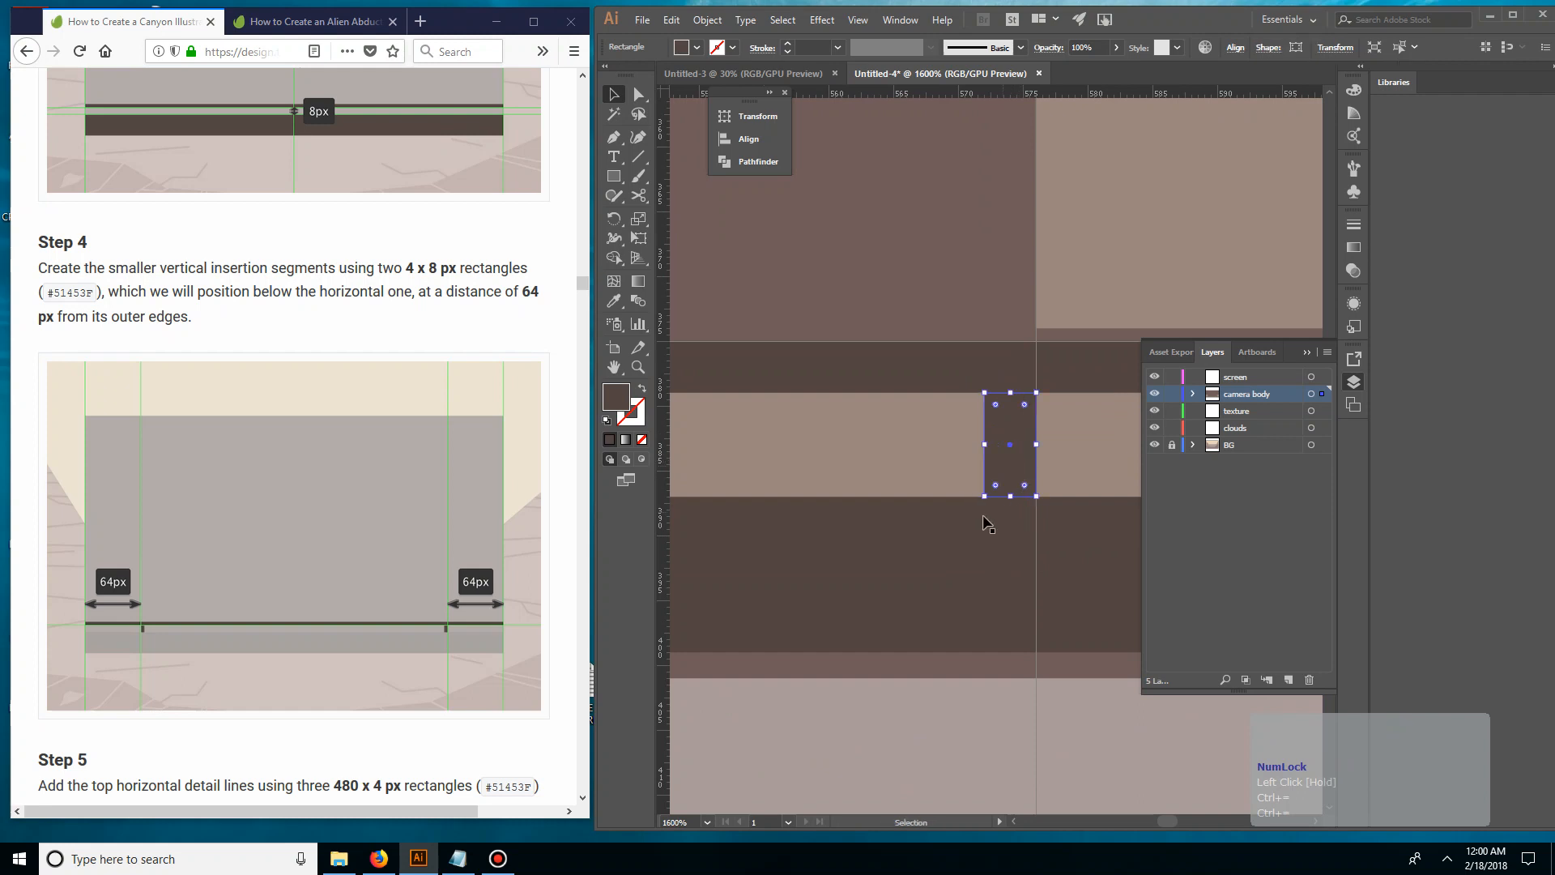
key("ctrl+minus")
key("ctrl+minus")
key("ctrl+minus")
key("ctrl+minus")
key("ctrl+minus")
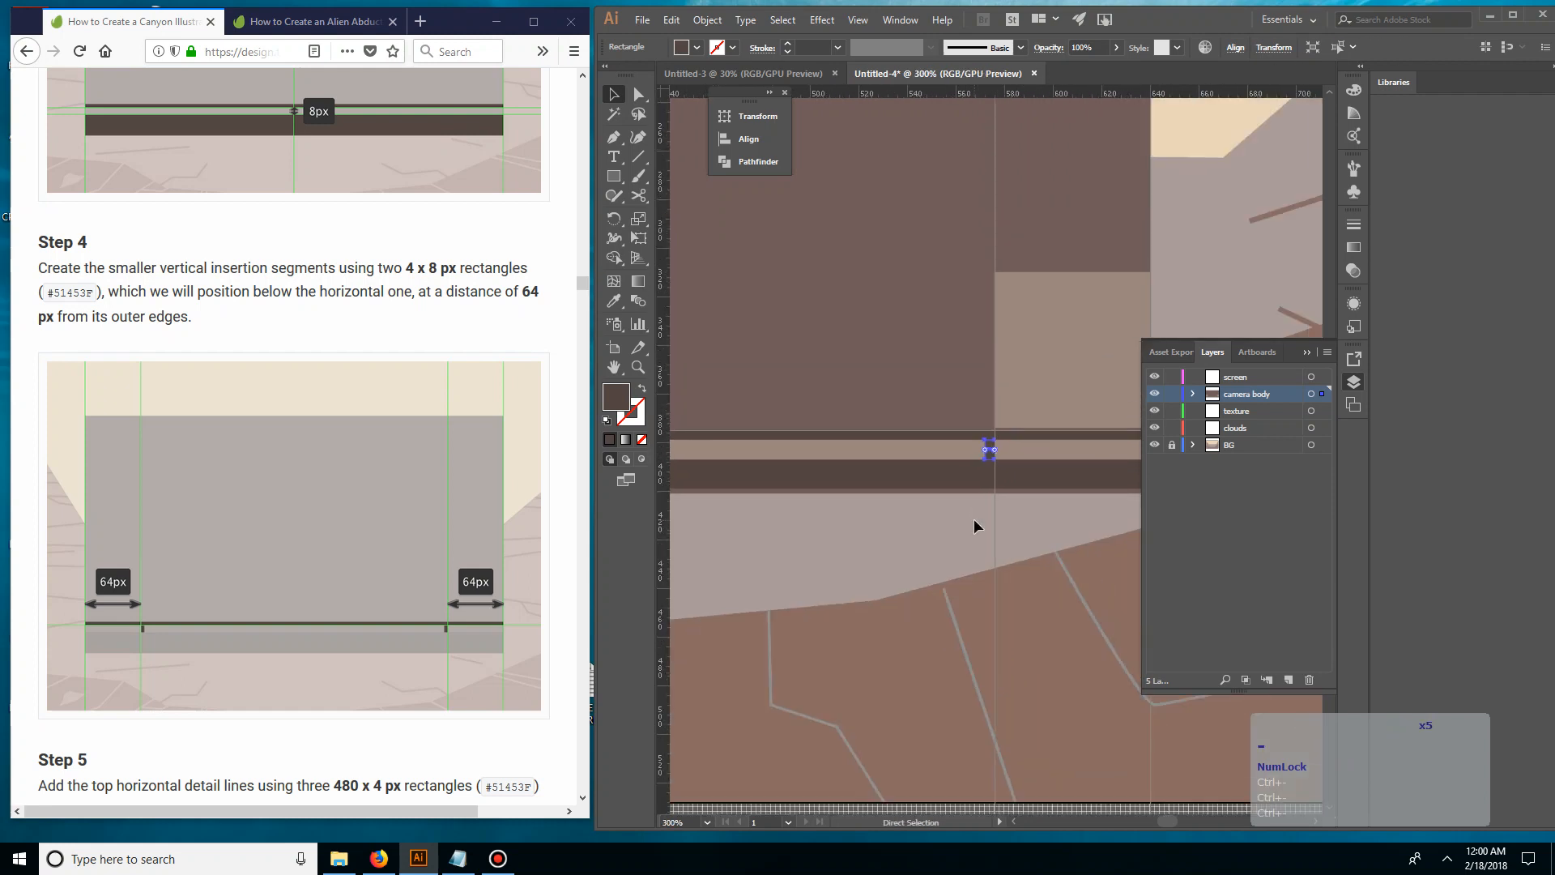
key("ctrl+minus")
key("ctrl+minus")
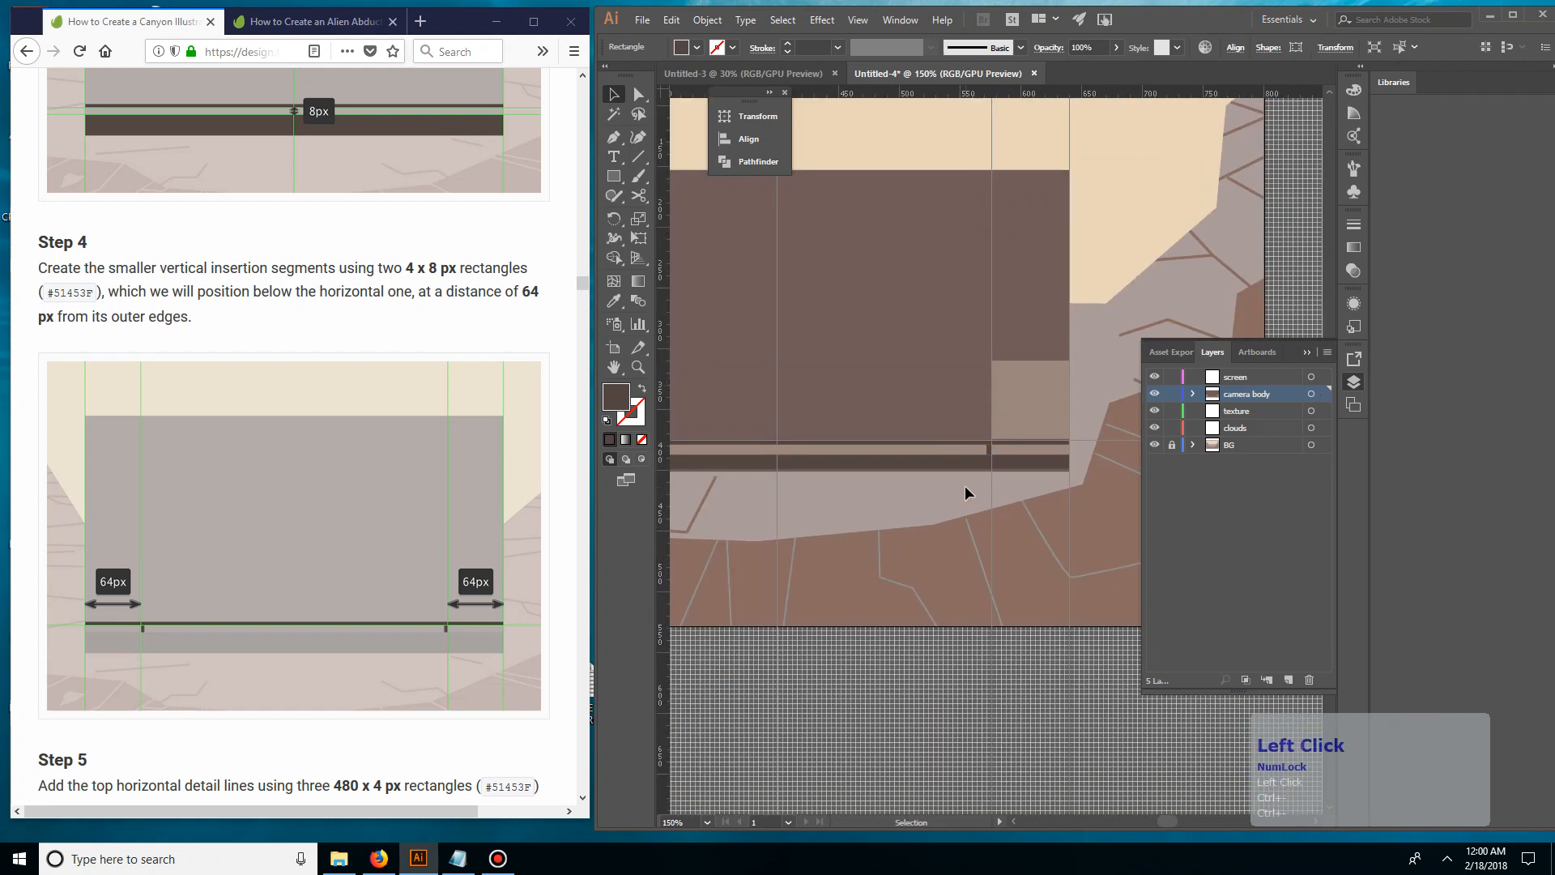
Delete the two light brown measuring squares at the camera body's lower corners, between the outer edges and the 64 px guides
left_click_drag(964, 489, 1180, 494)
left_click(1035, 444)
key("Delete")
left_click(729, 423)
key("Delete")
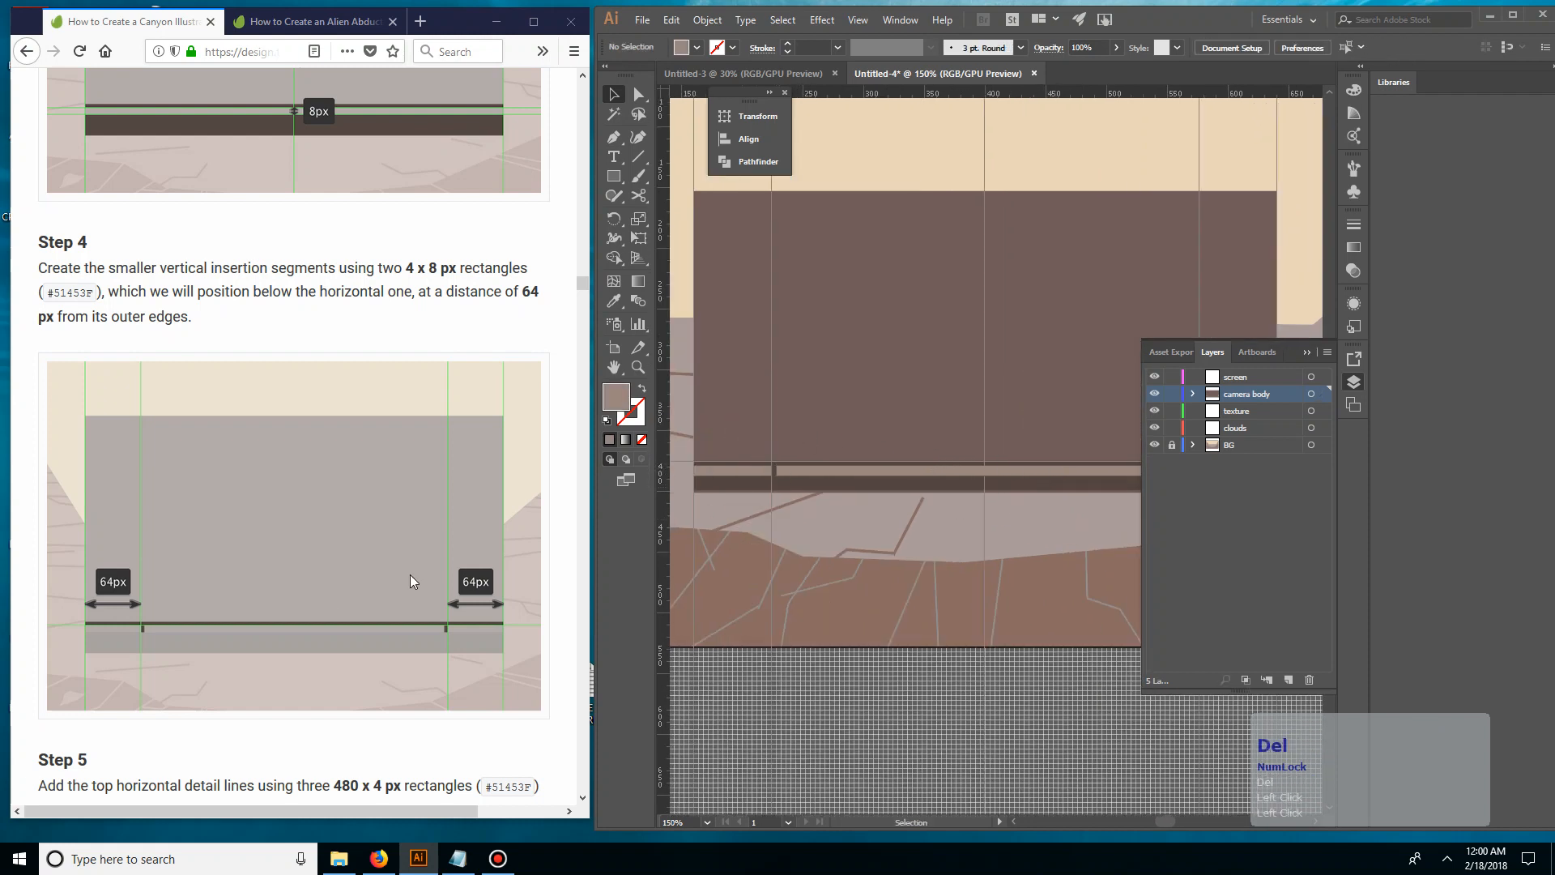
Fill the large camera body rectangle with the light strip's brown using the Eyedropper
left_click(357, 635)
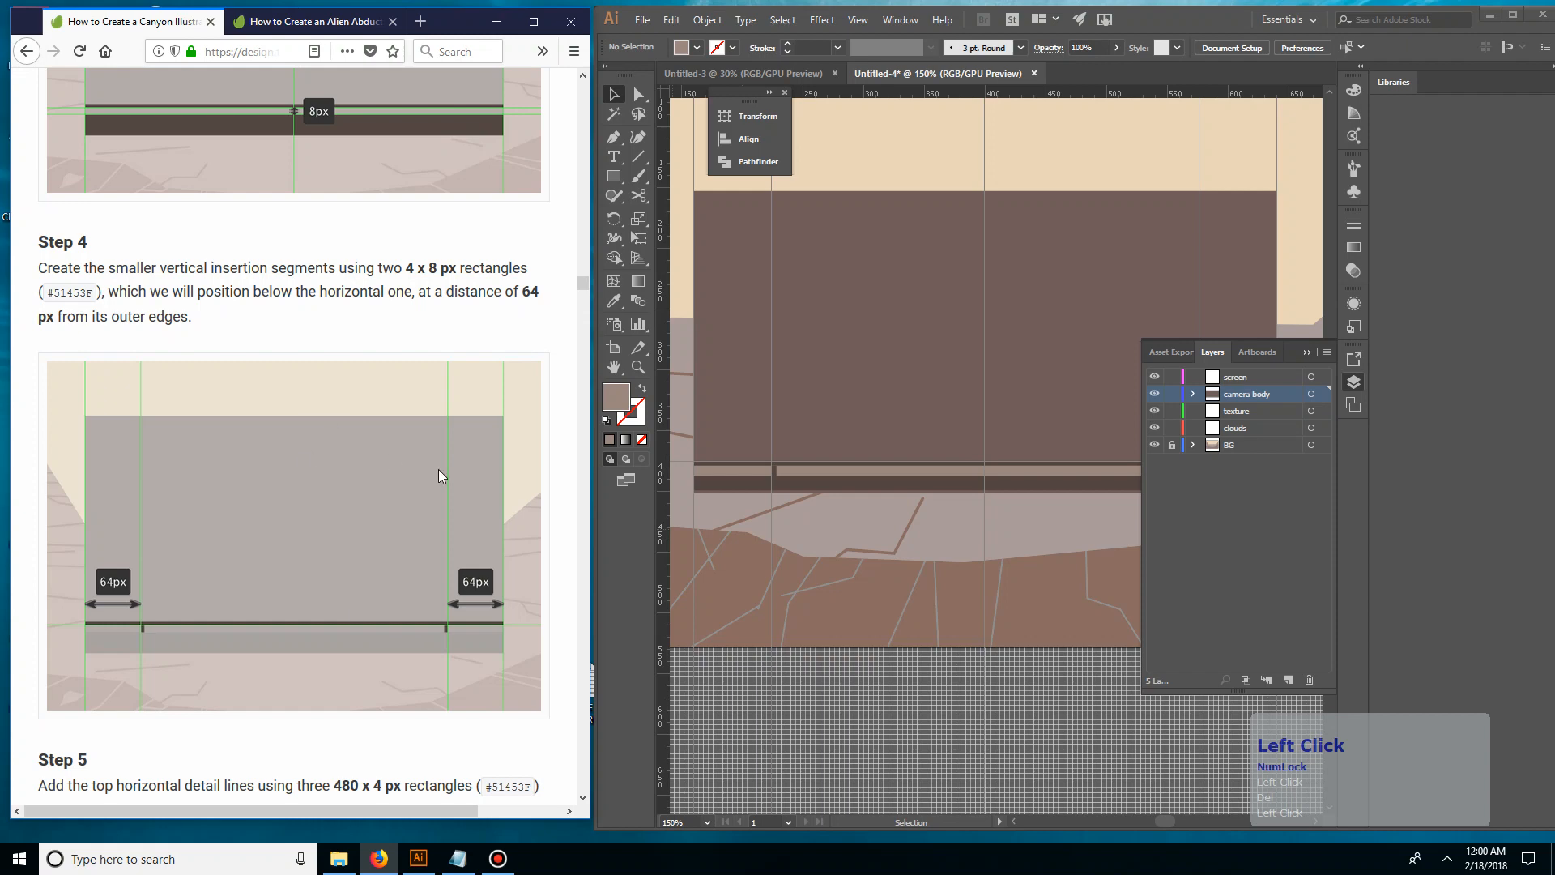
scroll(362, 483, "up", 10)
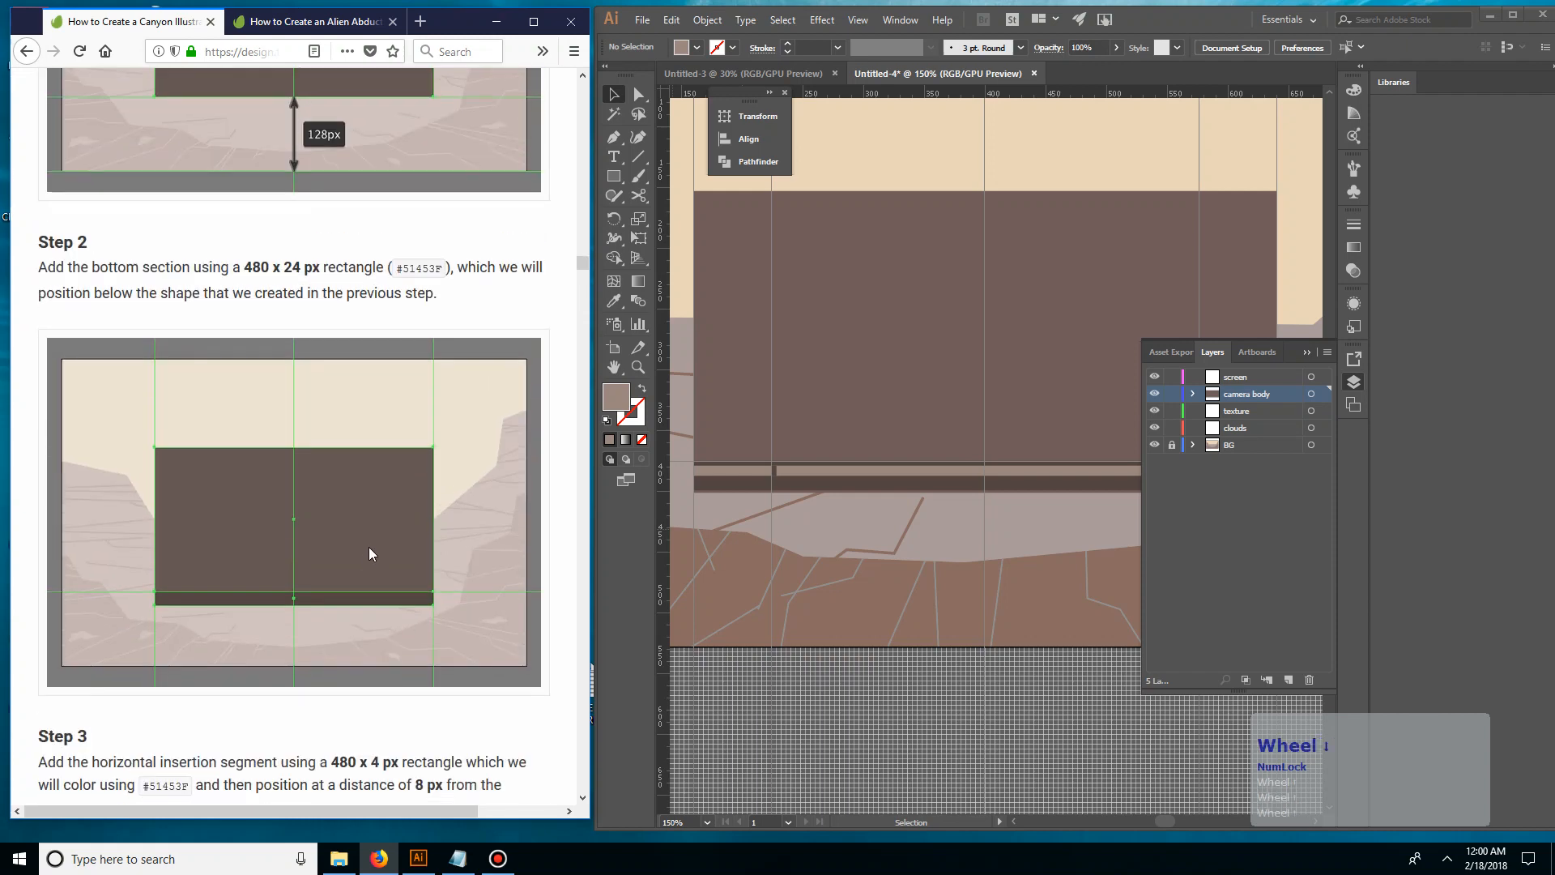
scroll(370, 548, "down", 5)
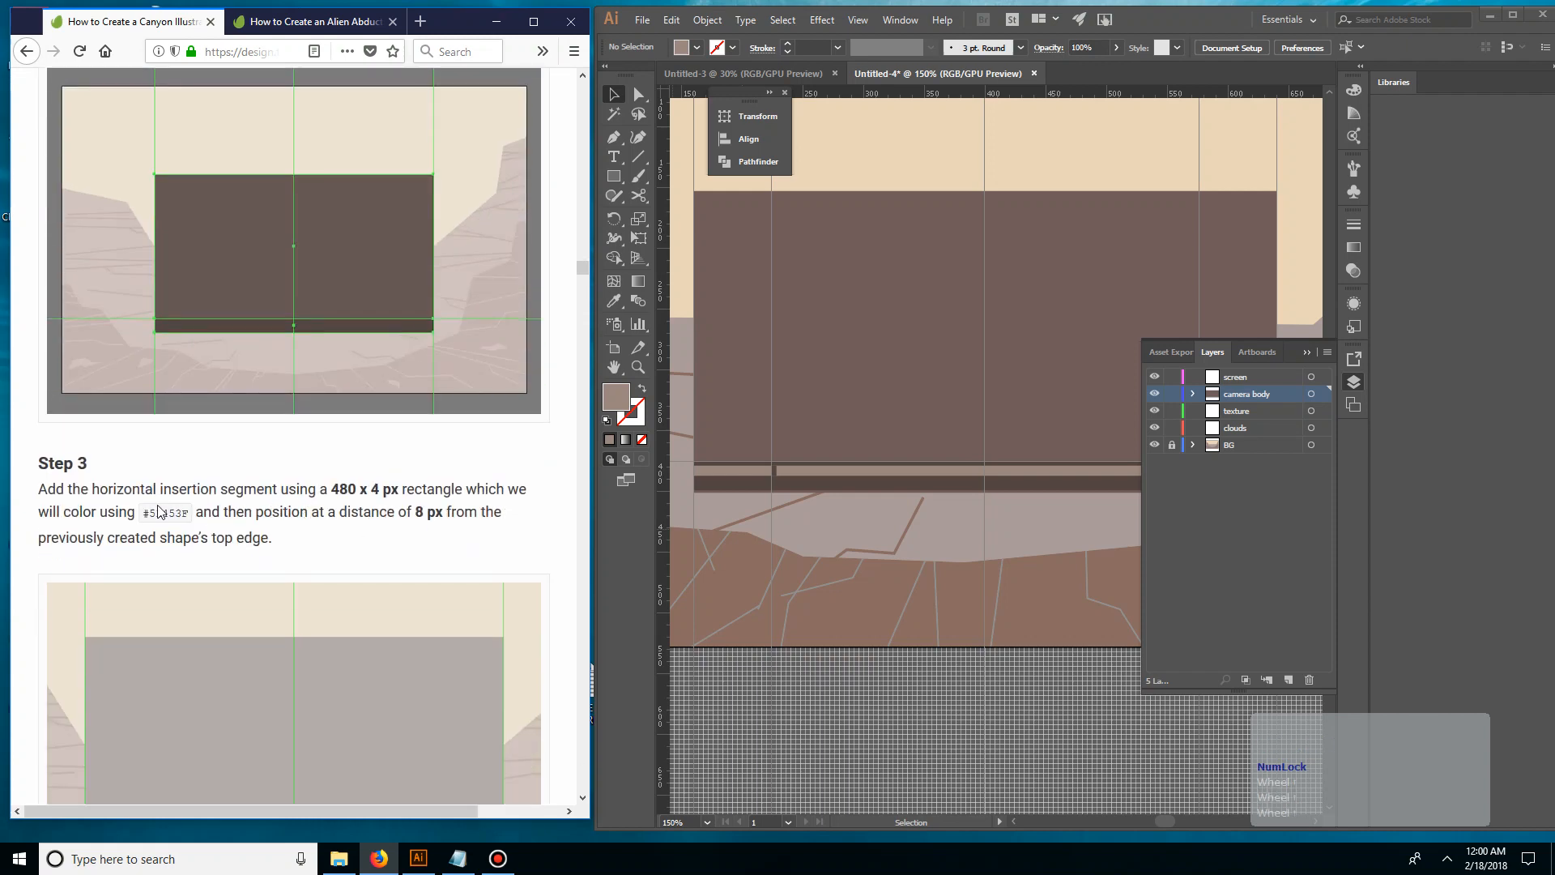
scroll(260, 503, "down", 5)
scroll(171, 347, "up", 2)
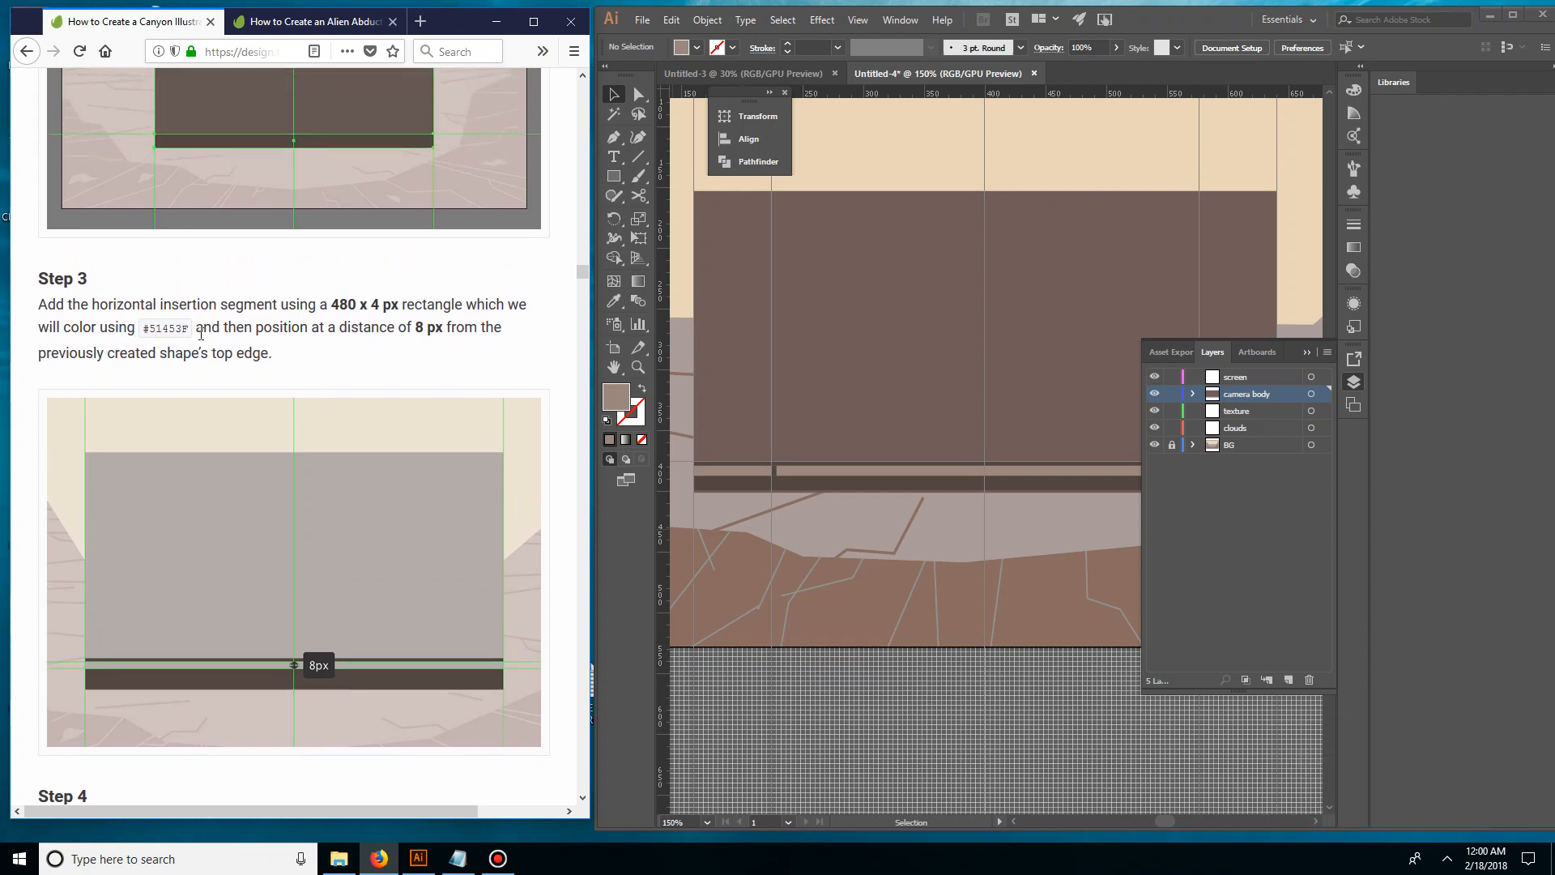
left_click(795, 324)
left_click(814, 336)
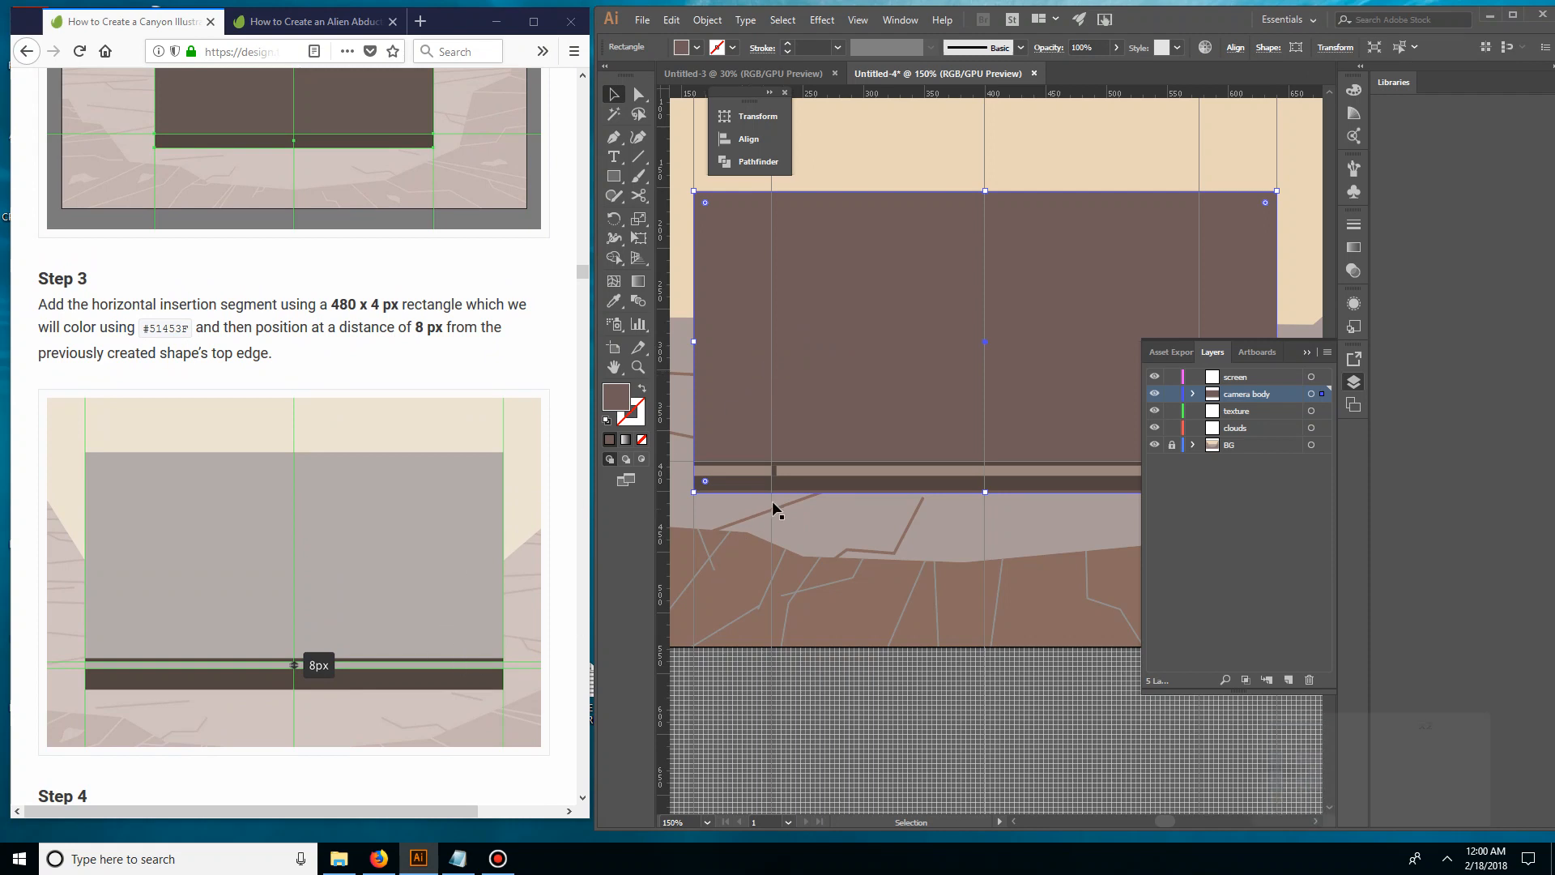
key("i")
left_click(814, 469)
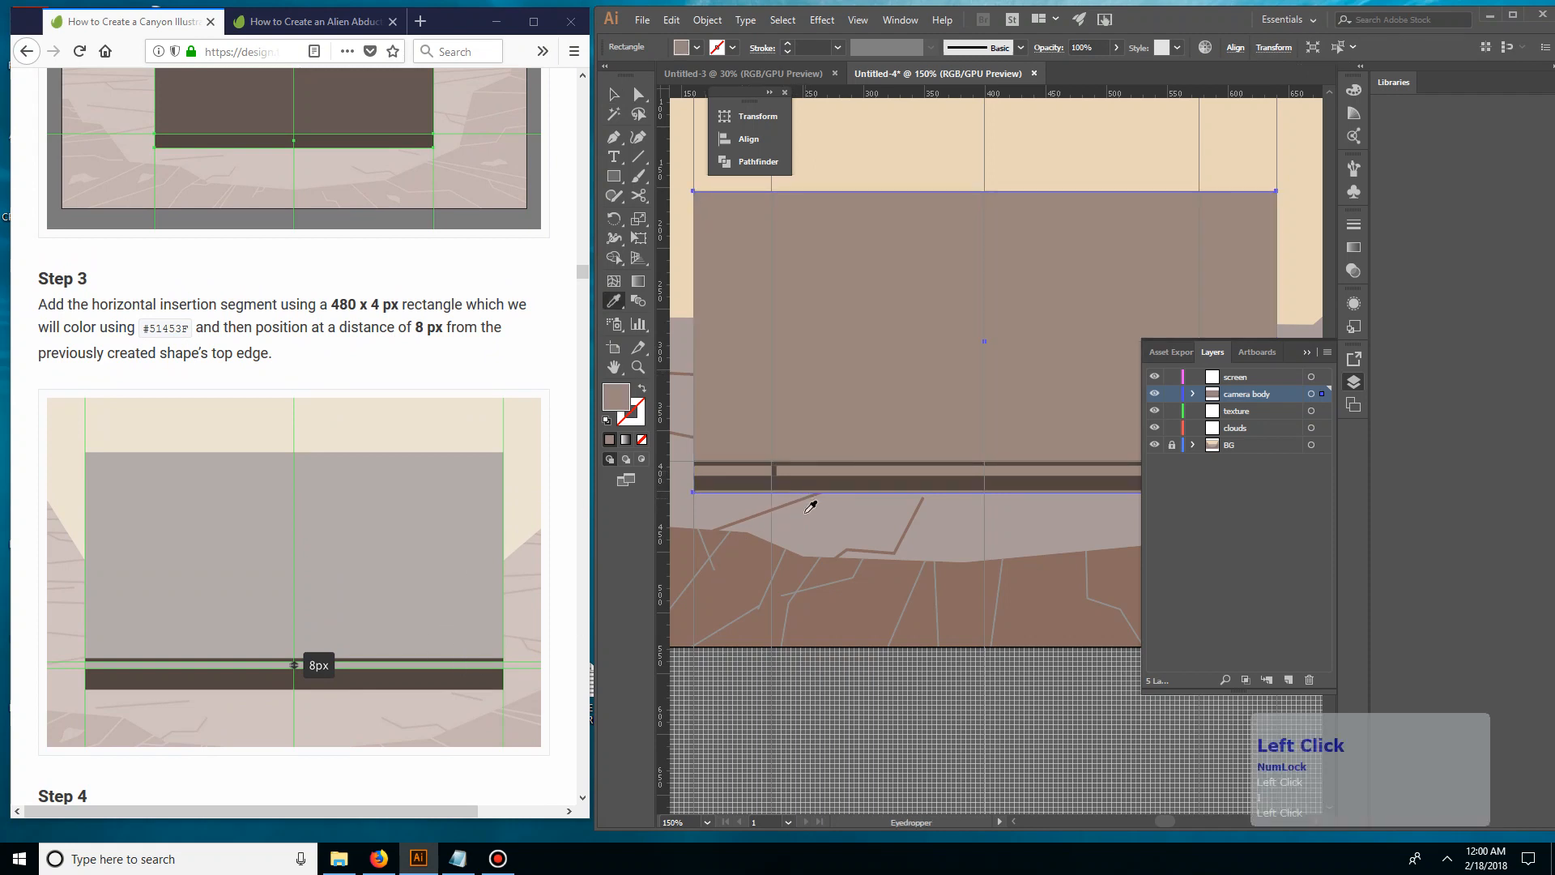
key("v")
left_click(820, 575)
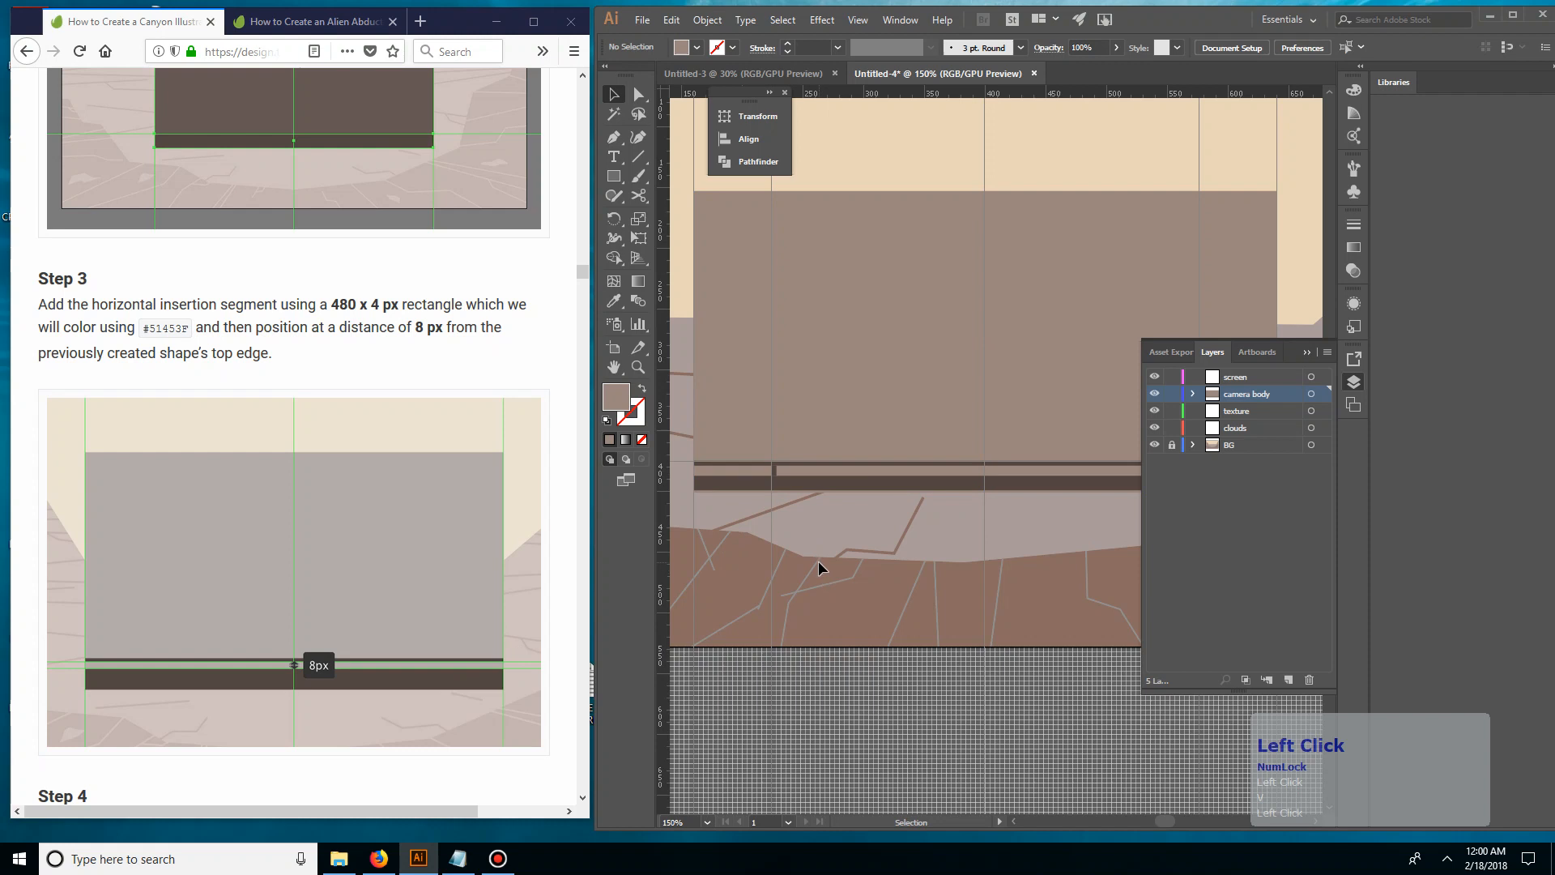
Try to nudge the dark bottom section down toward the camera body's bottom edge, and undo the move
key("ctrl+equal")
key("ctrl+equal")
key("ctrl+equal")
left_click_drag(773, 581, 915, 591)
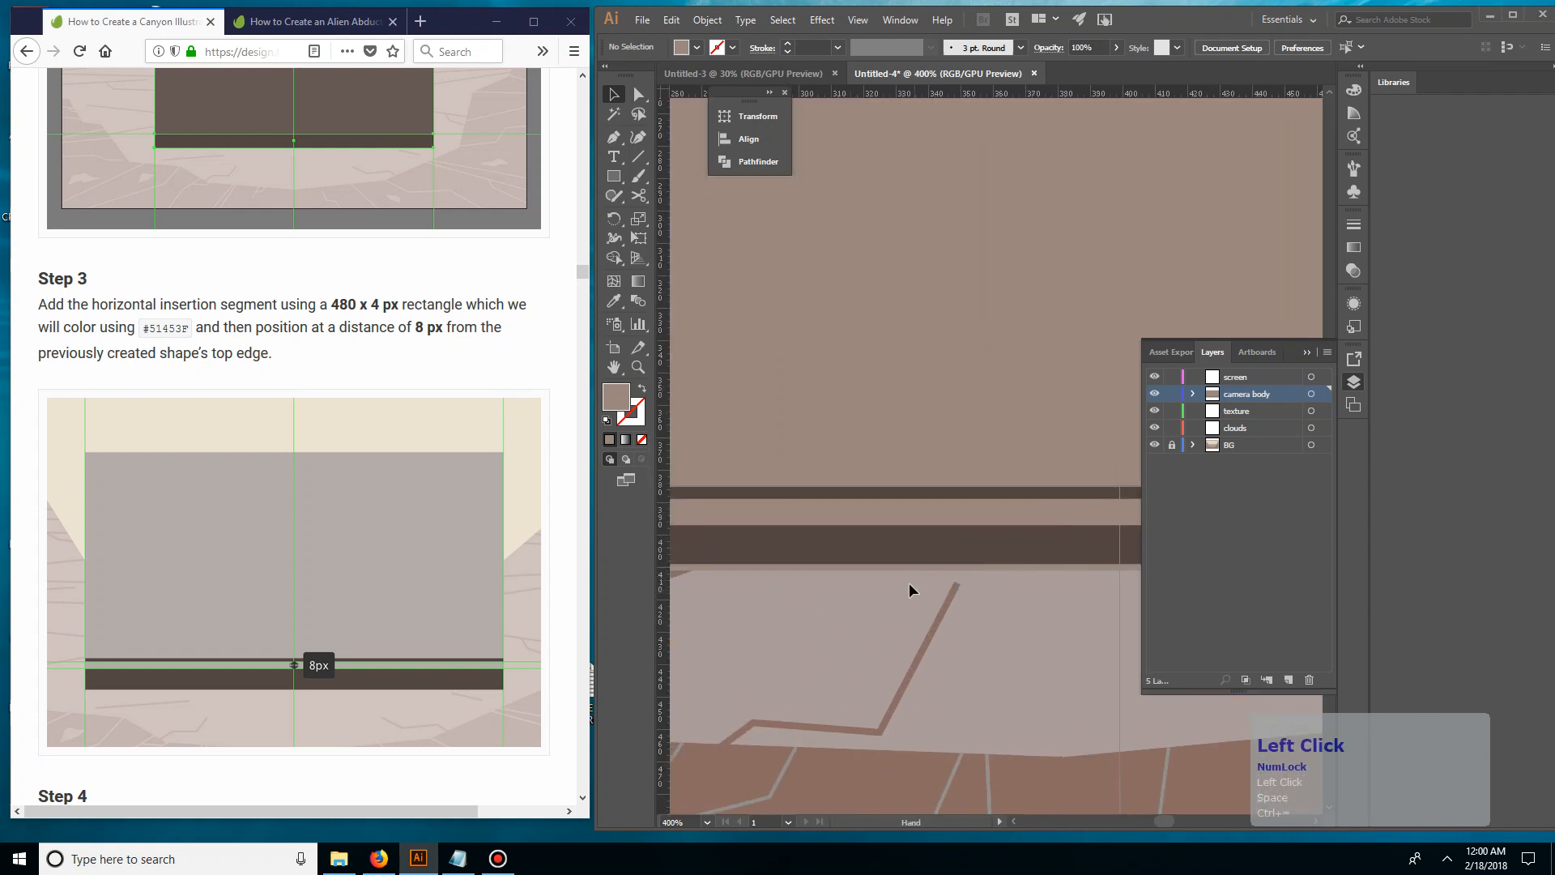
left_click(892, 570)
key("space")
left_click_drag(824, 560, 920, 559)
left_click(887, 541)
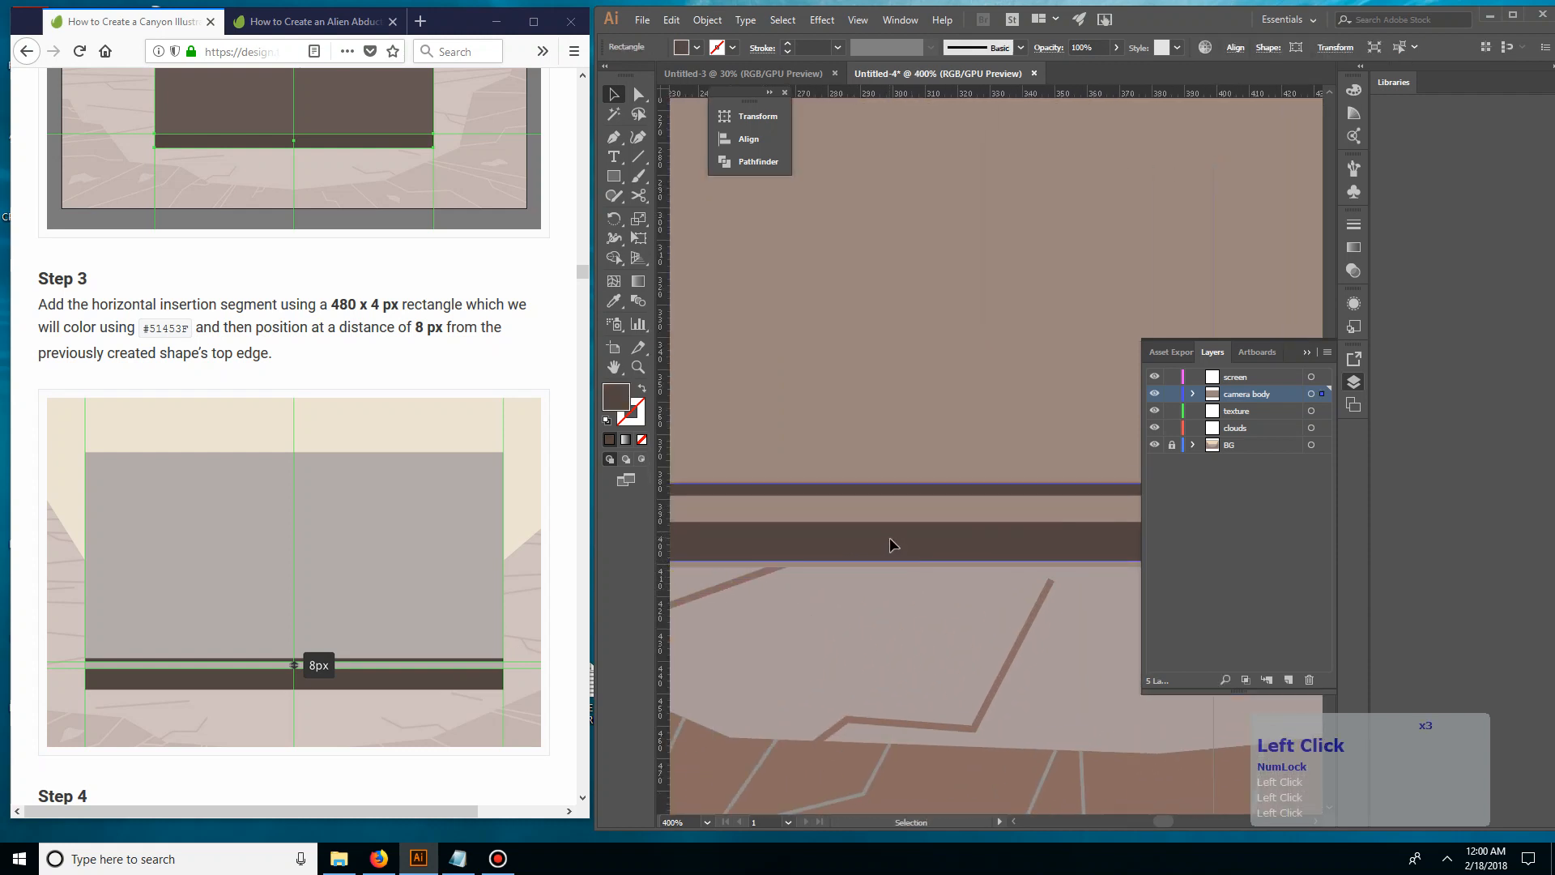
key("Down")
key("Down")
key("Down")
key("ctrl+z")
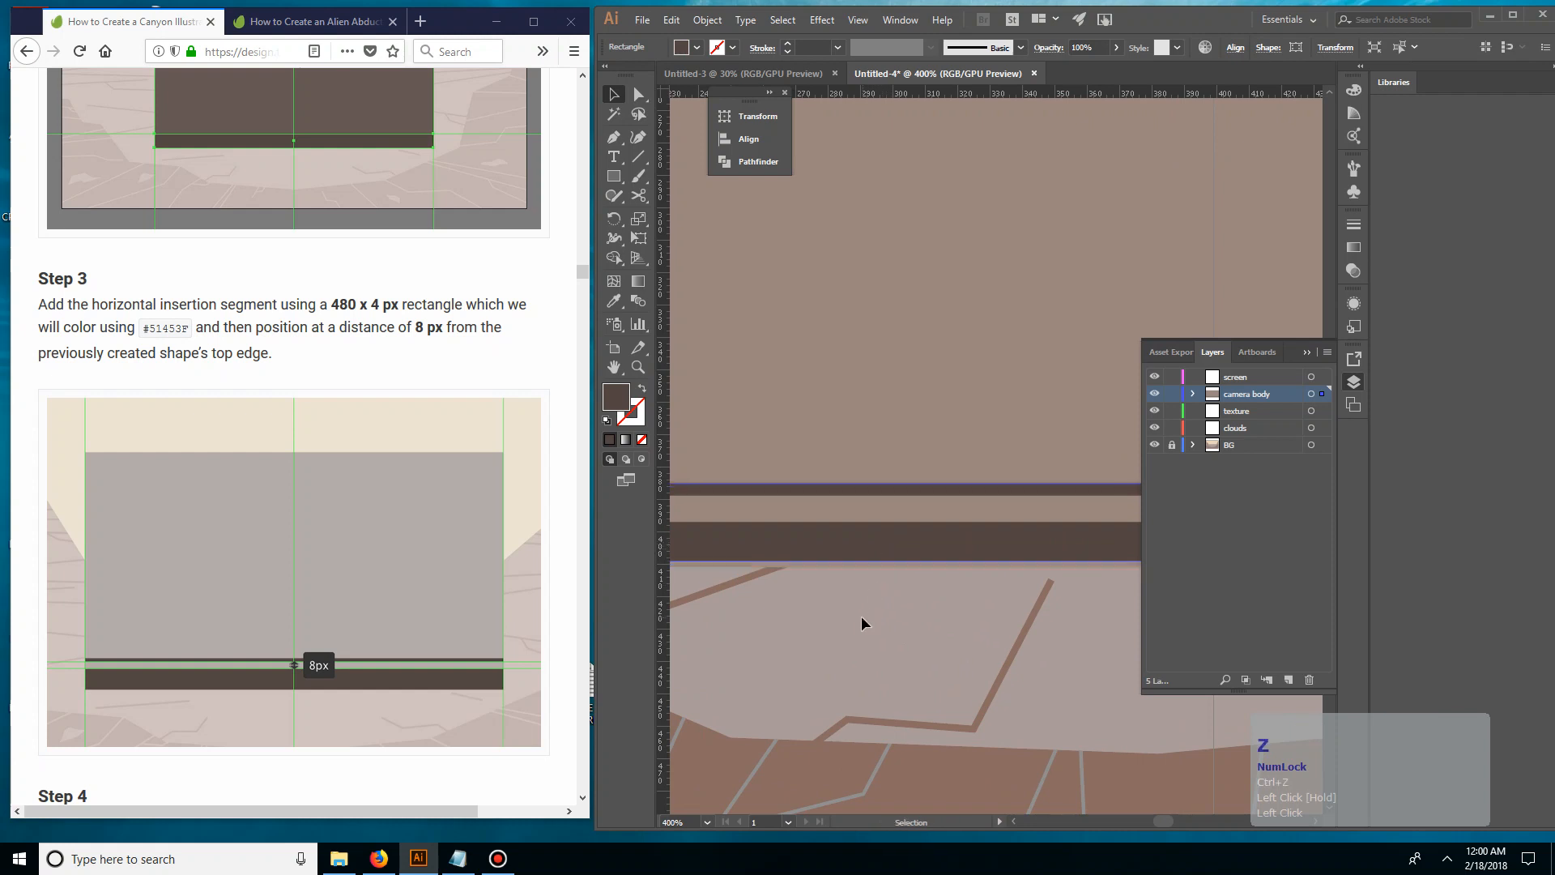
Move the dark bottom section straight down until it is flush with the camera body's bottom edge
left_click(863, 617)
key("space")
left_click_drag(878, 613, 986, 613)
left_click_drag(921, 540, 920, 552)
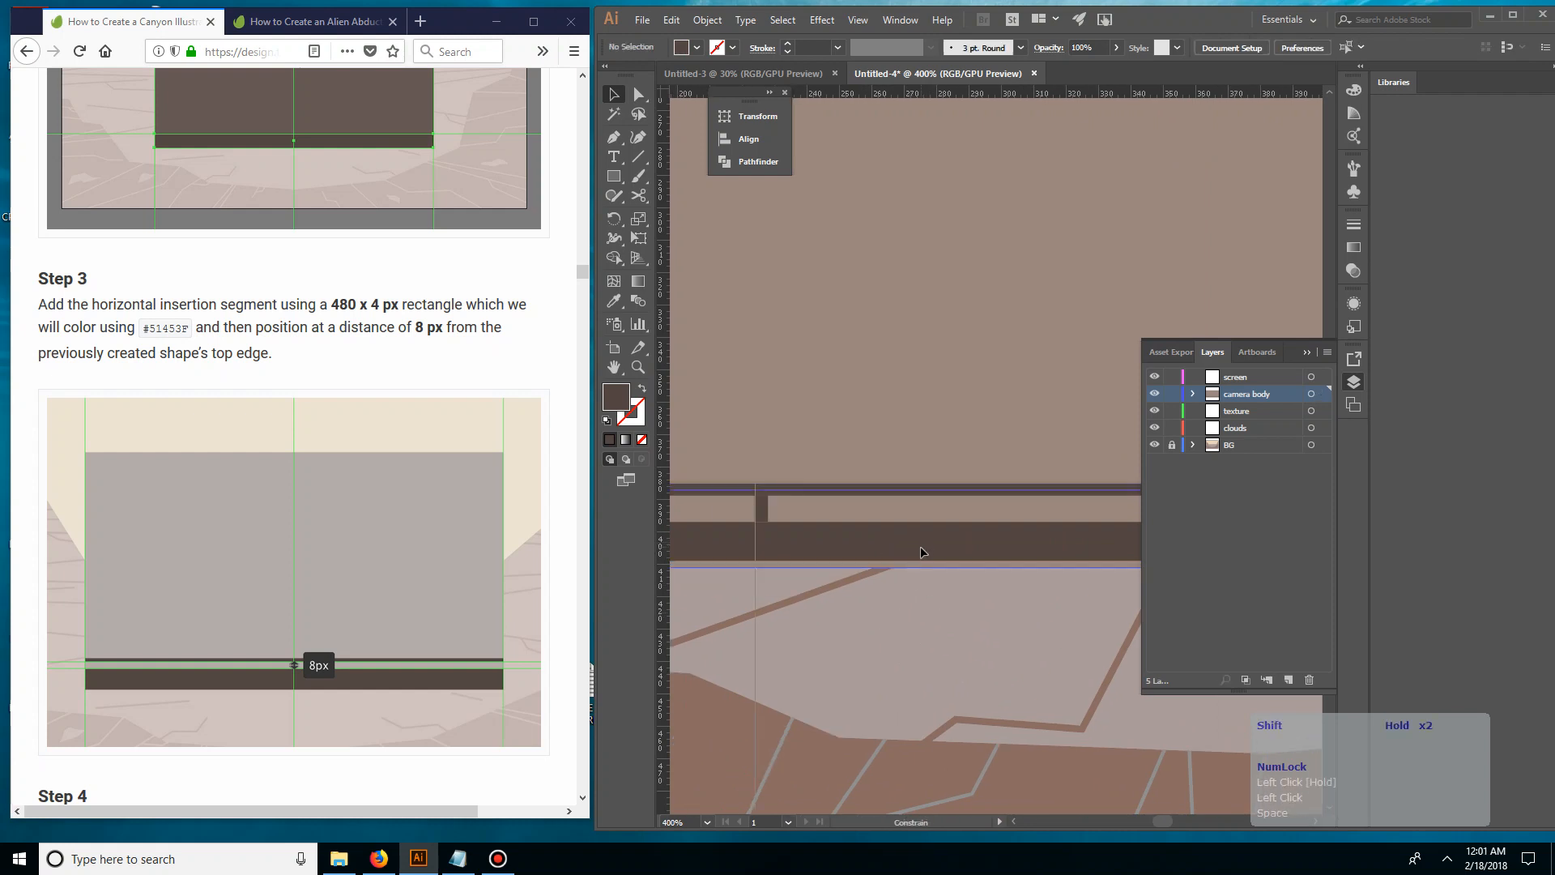
double_click(904, 612)
Nudge the light strip and the left vertical segment down, leaving an even dark line above the strip
left_click(823, 518)
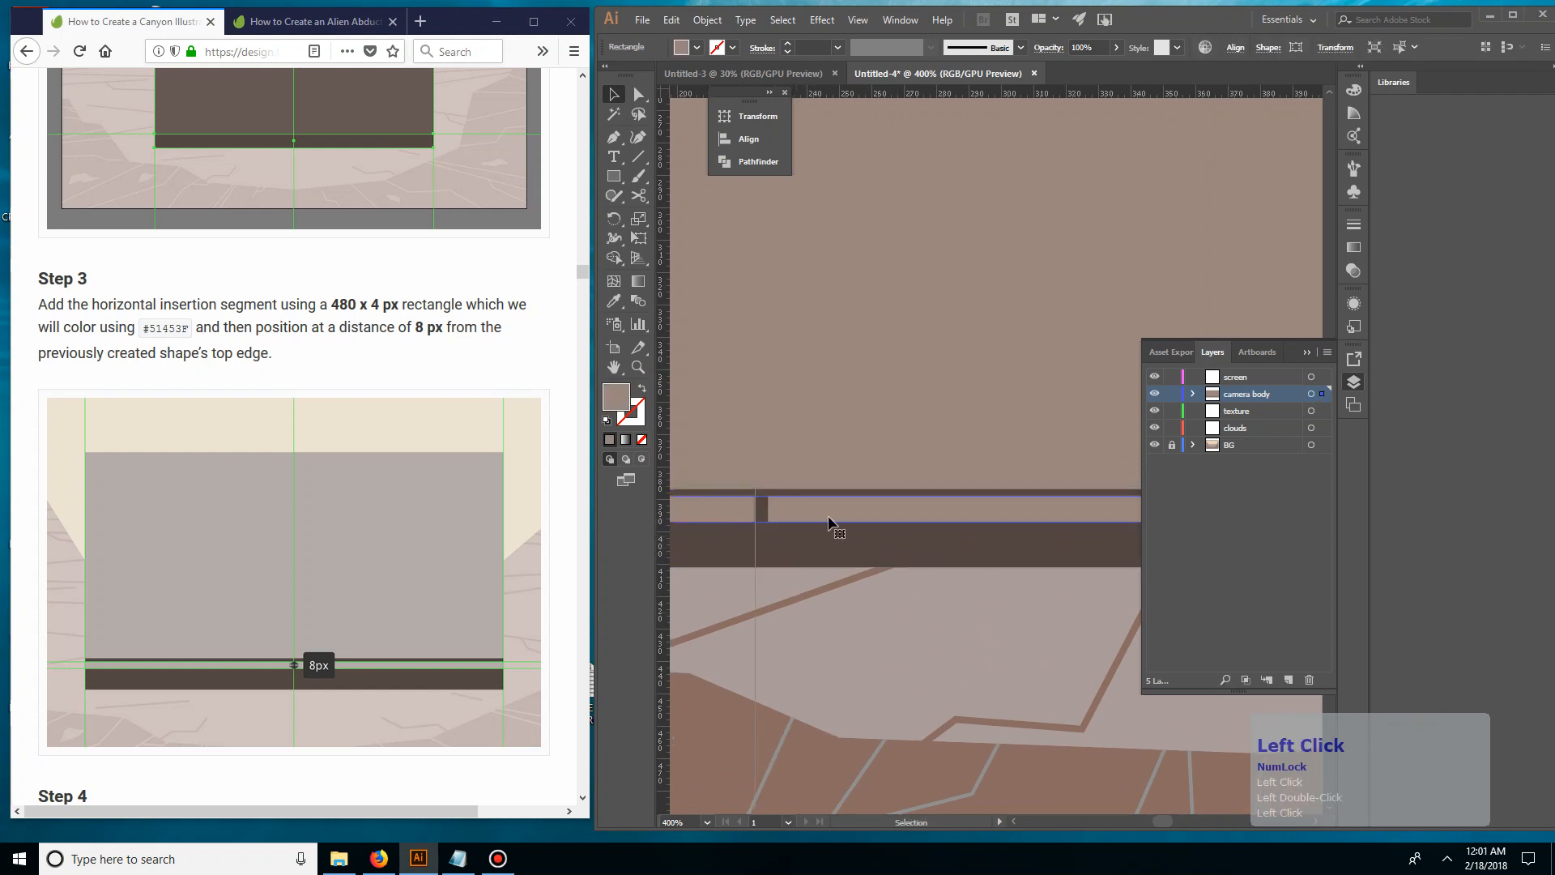
key("Down")
key("Down")
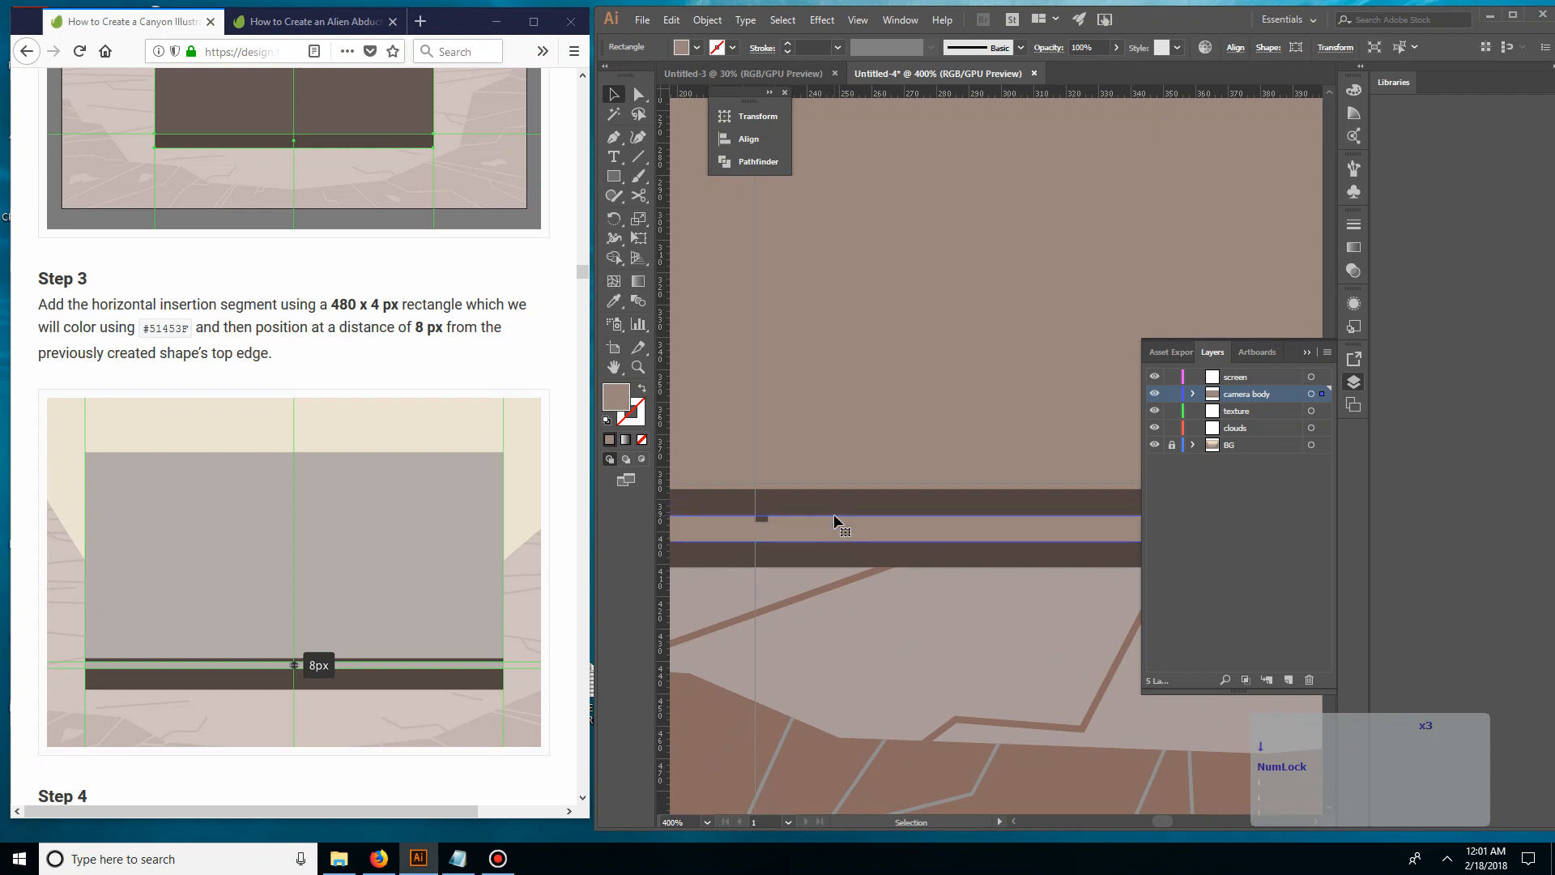
left_click(762, 516)
key("Down")
key("Down")
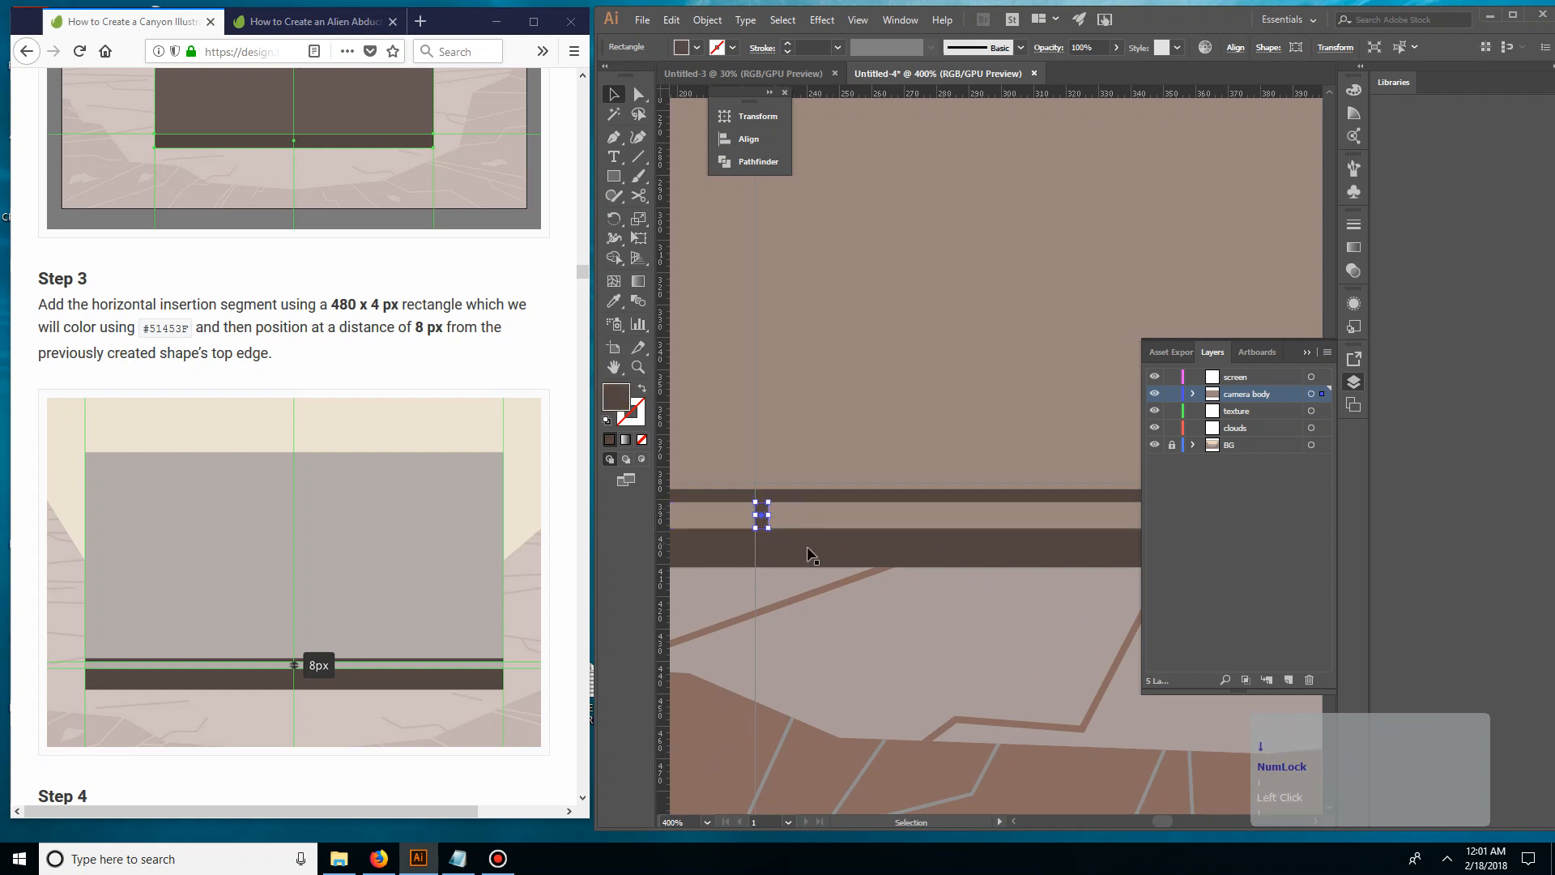
Nudge the right vertical segment down to line up with the light strip at the right 64 px guide
left_click(934, 439)
key("space")
left_click_drag(1134, 414, 777, 405)
left_click_drag(1122, 388, 770, 378)
left_click(805, 519)
key("Down")
key("Down")
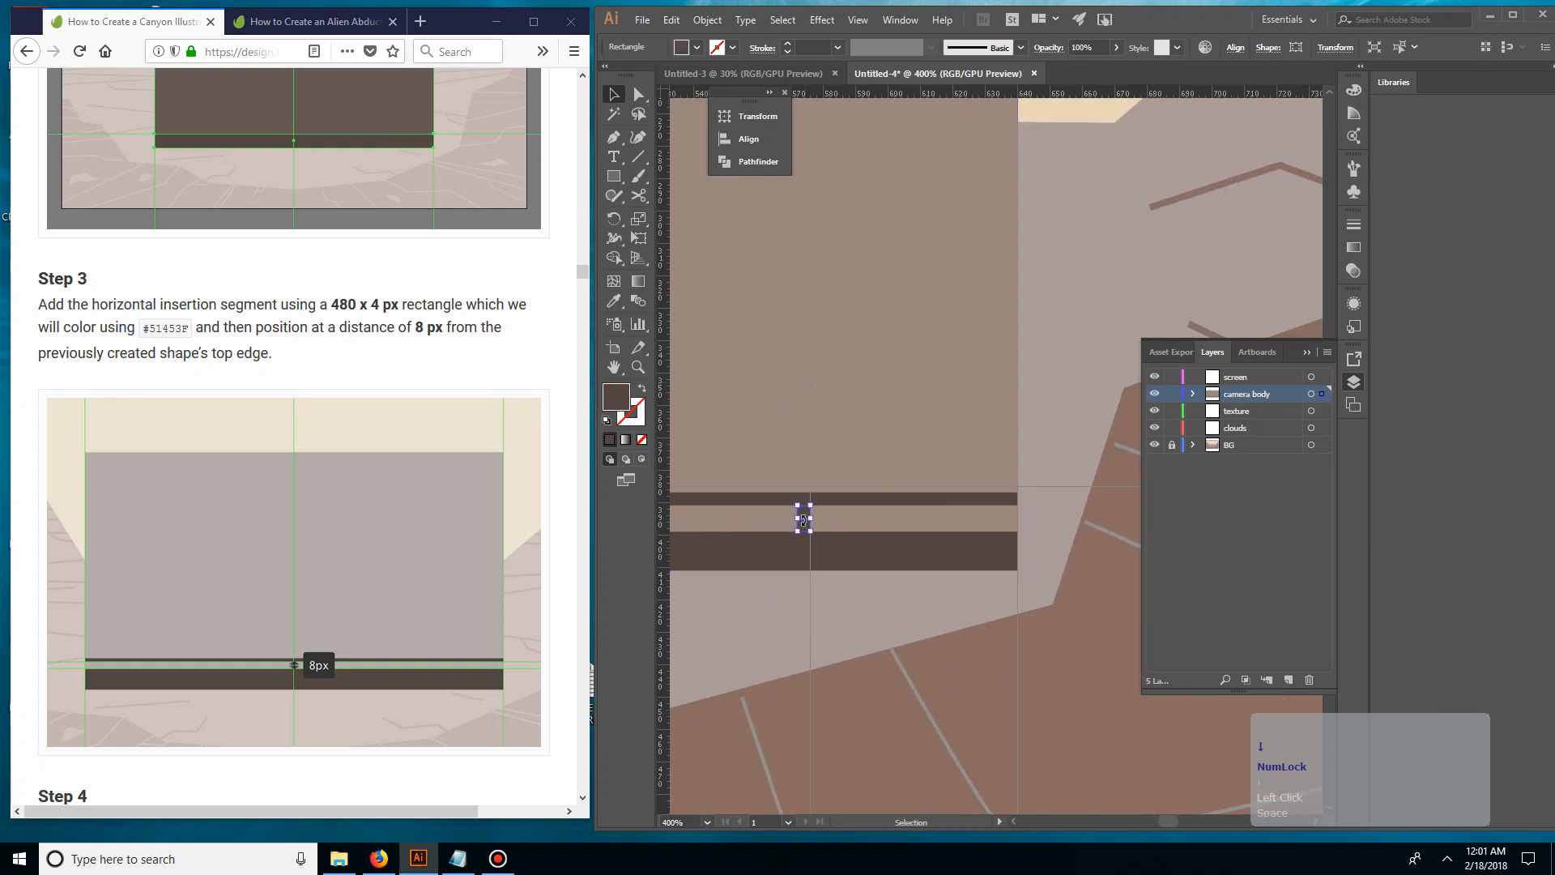
left_click(815, 587)
Compare the whole camera body with the tutorial and read Steps 4 and 5 on the vertical segments and top detail lines
key("ctrl+minus")
key("ctrl+minus")
key("ctrl+minus")
key("ctrl+minus")
key("ctrl+minus")
key("space")
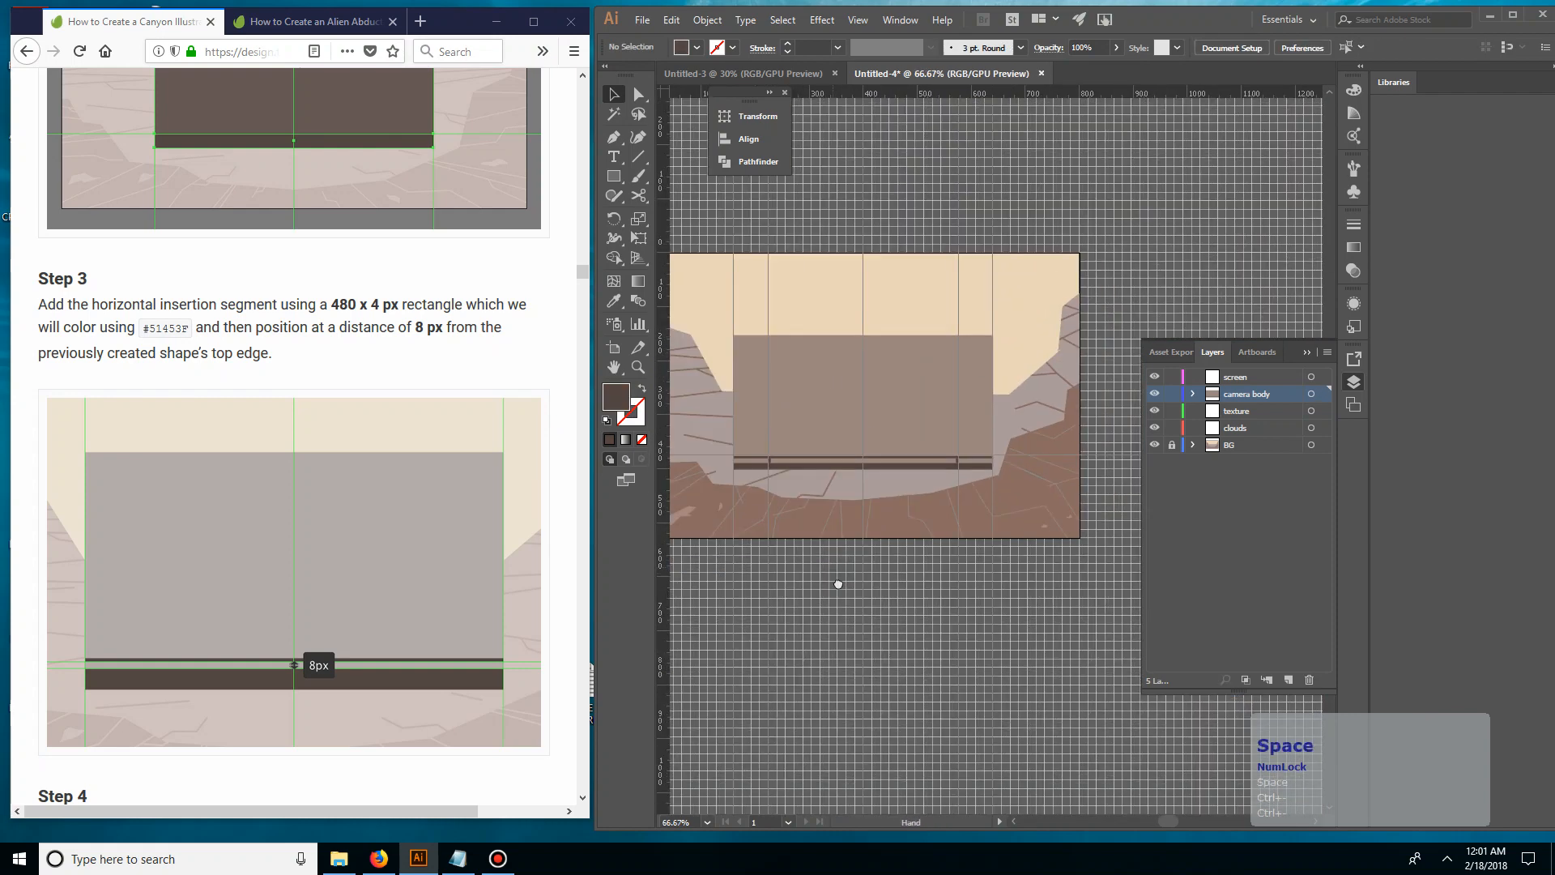
left_click_drag(838, 583, 866, 667)
left_click(508, 407)
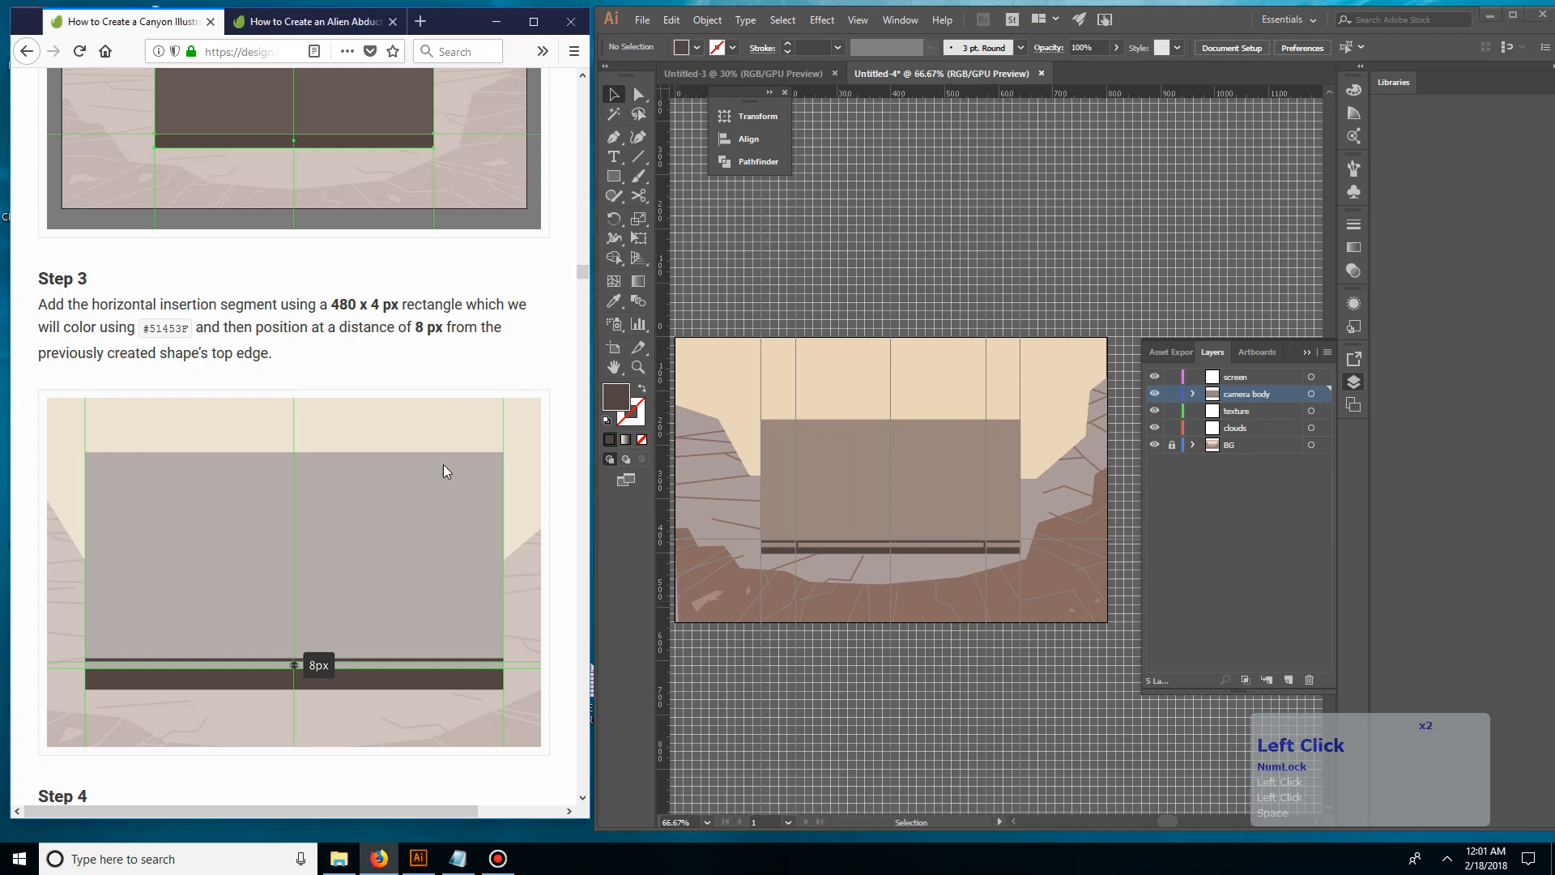
scroll(365, 454, "down", 2)
scroll(332, 526, "up", 2)
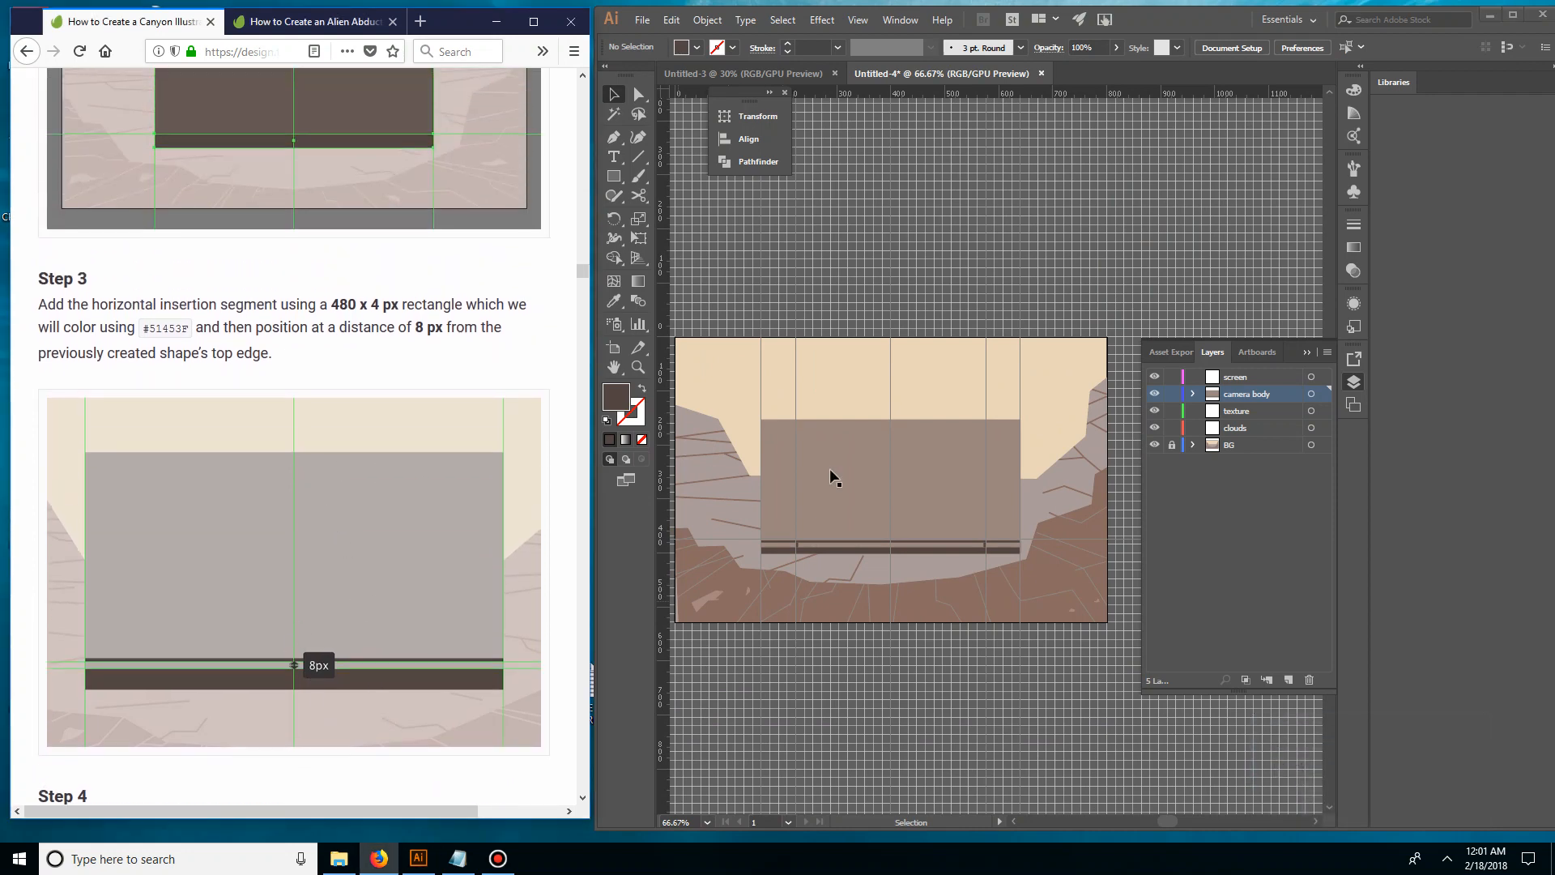
left_click(357, 382)
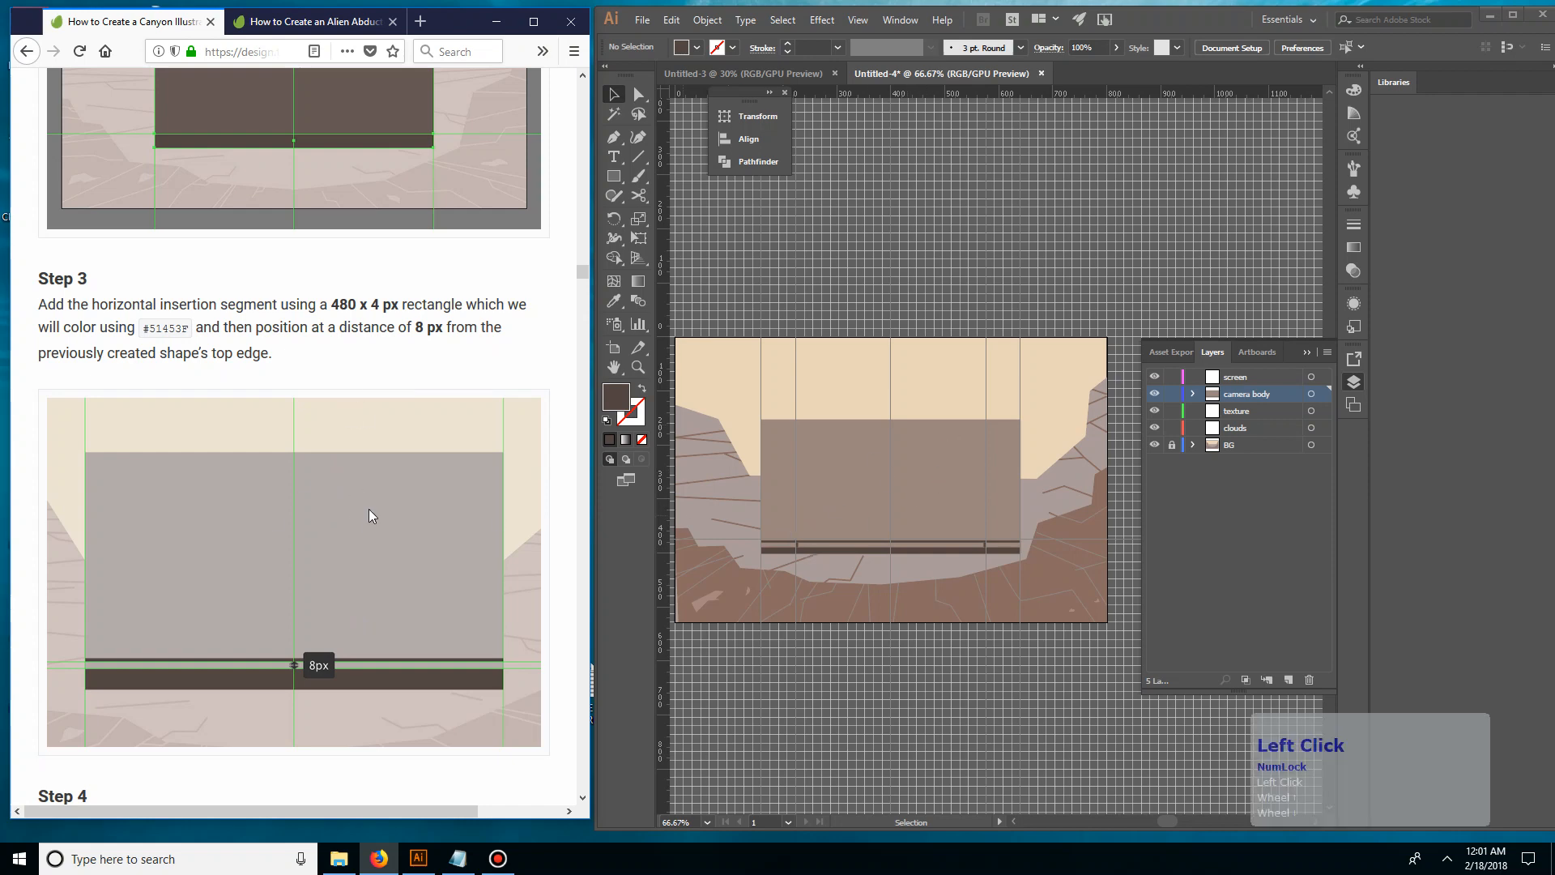
scroll(390, 421, "down", 4)
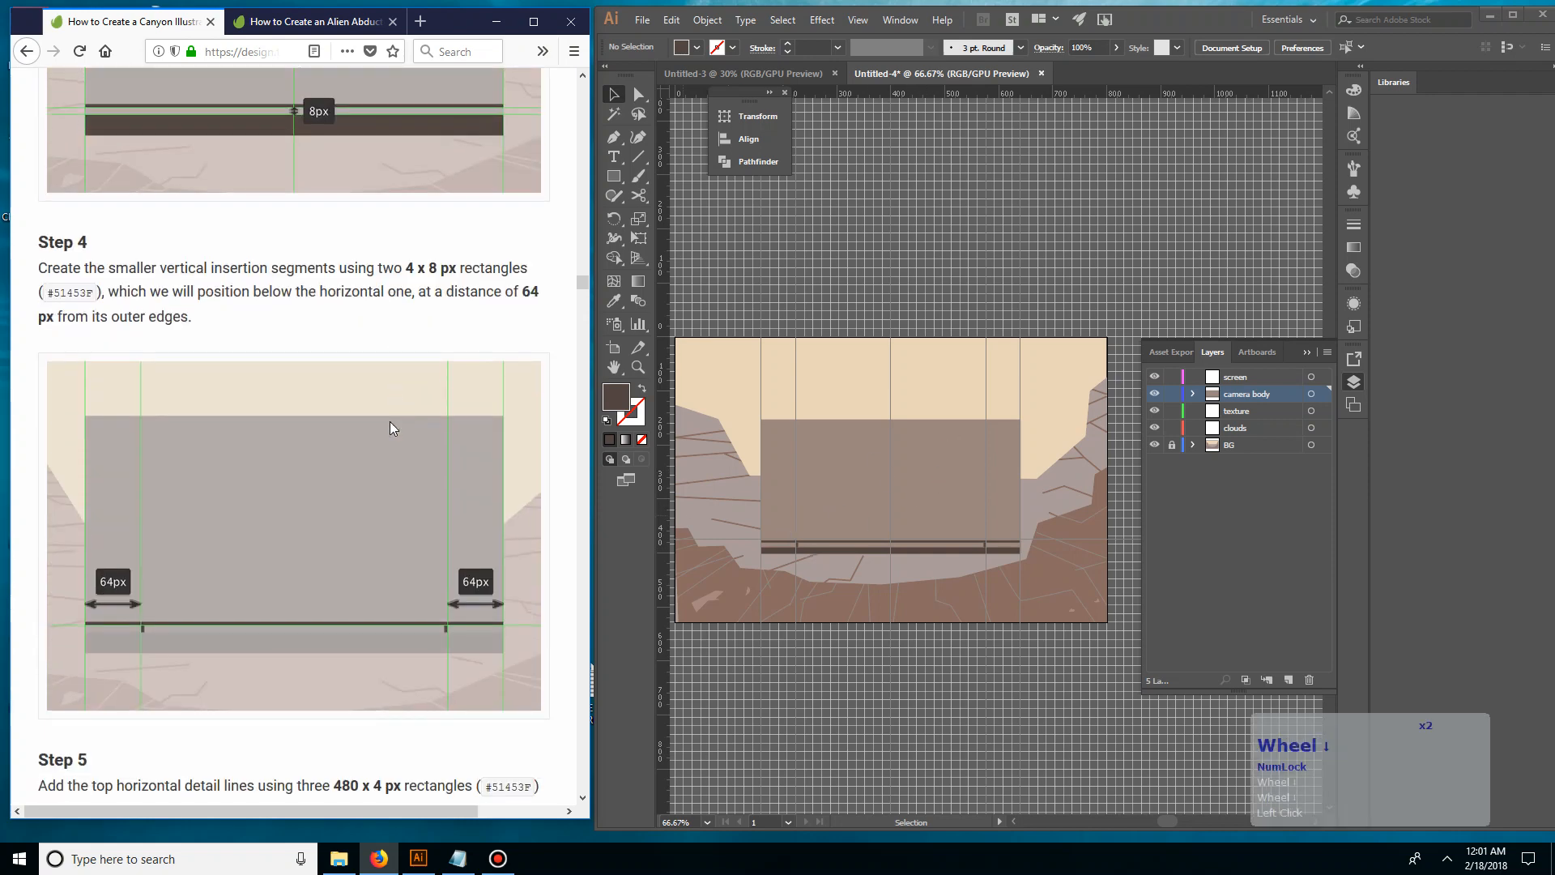
scroll(389, 417, "down", 2)
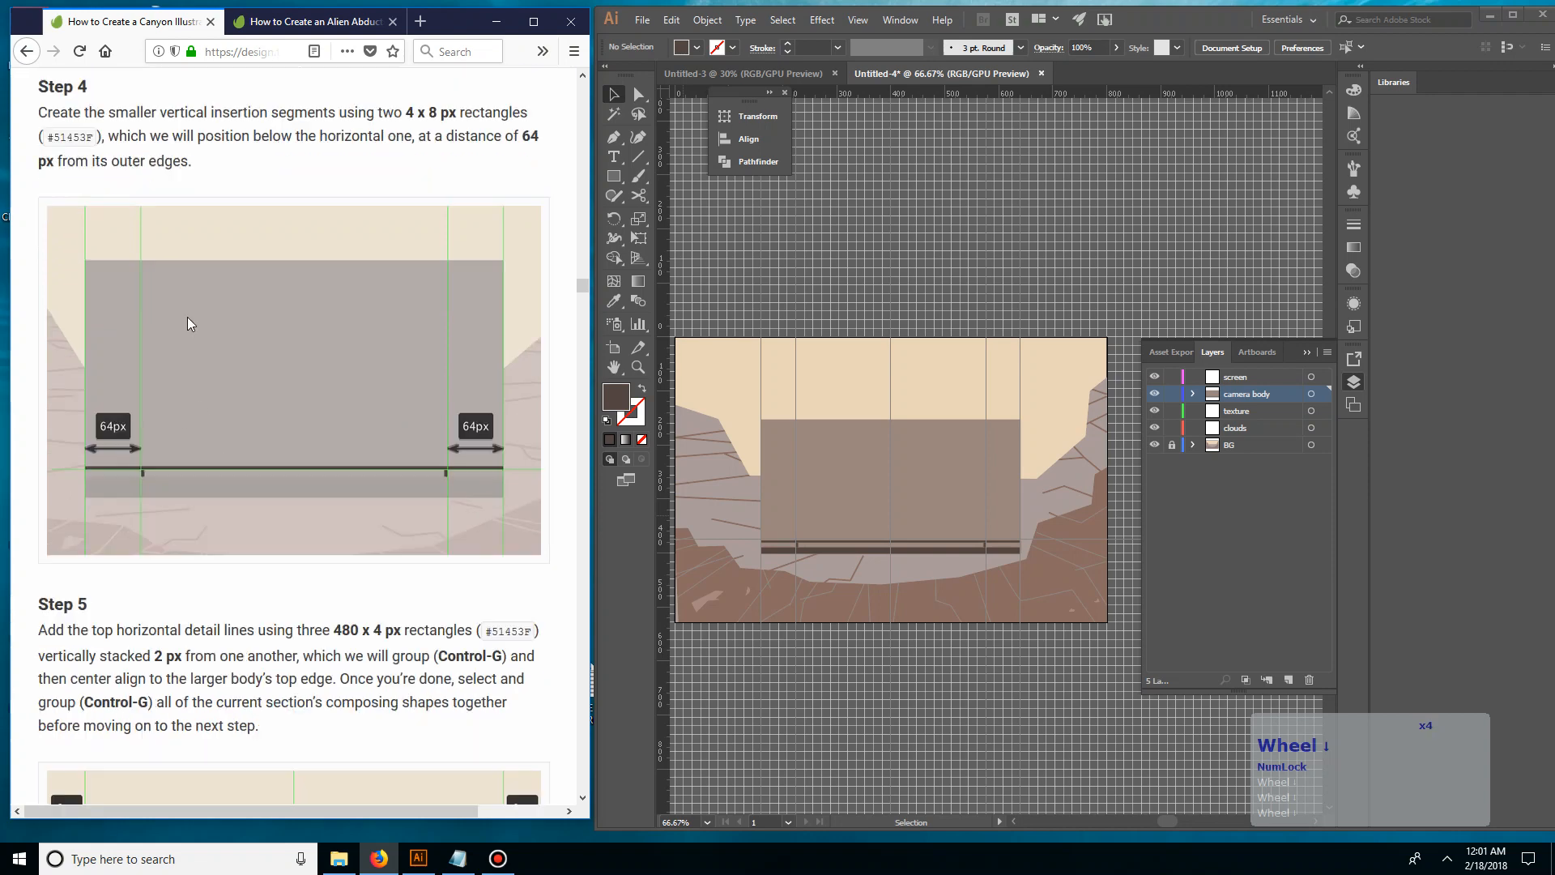
scroll(148, 250, "down", 2)
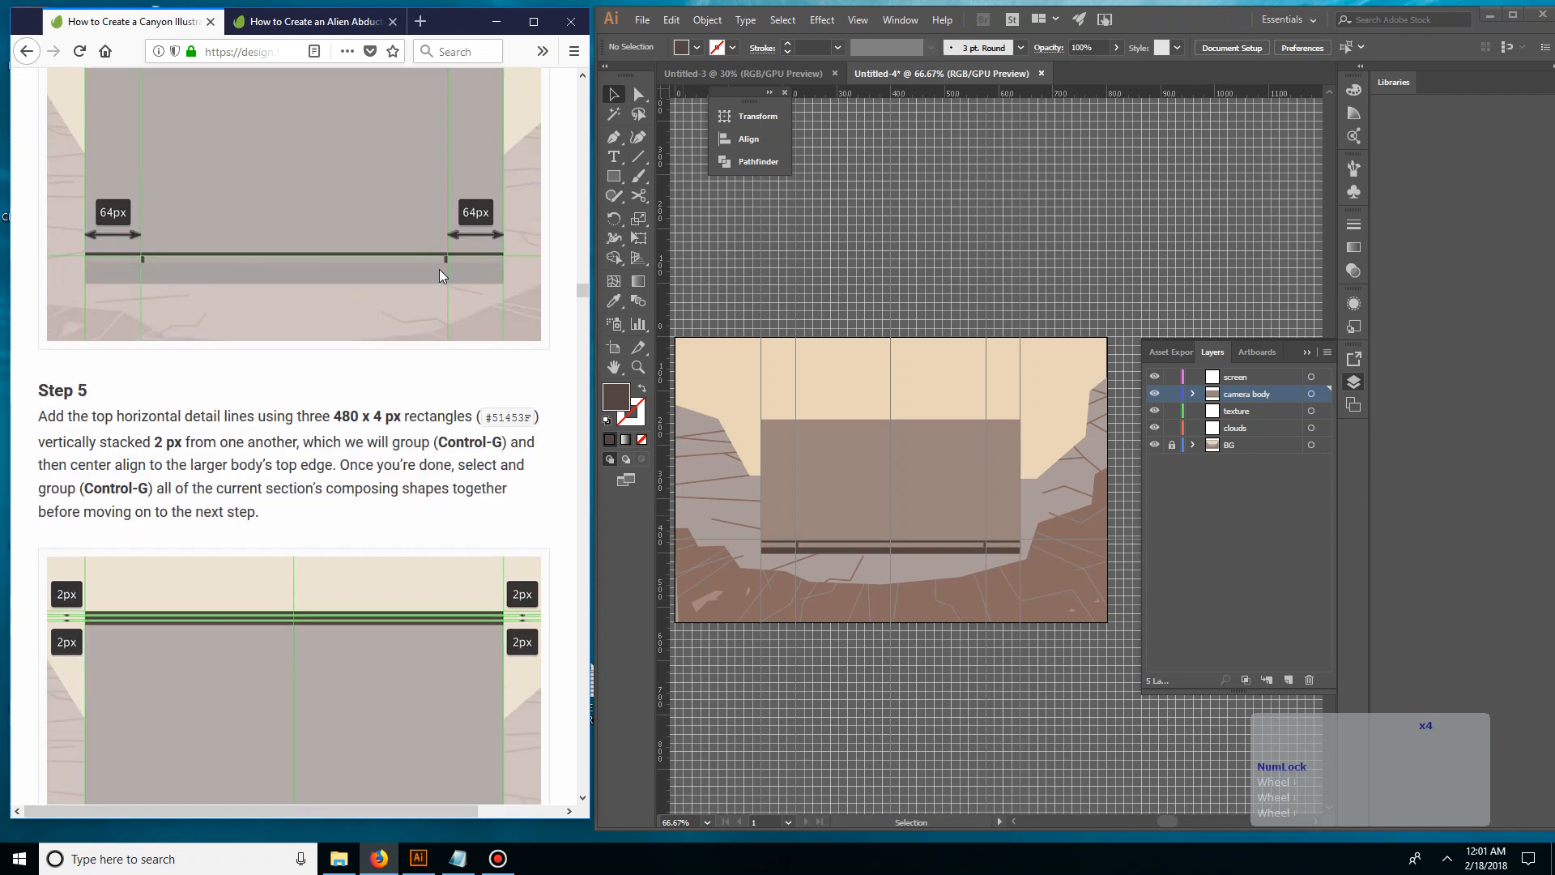
scroll(439, 269, "down", 1)
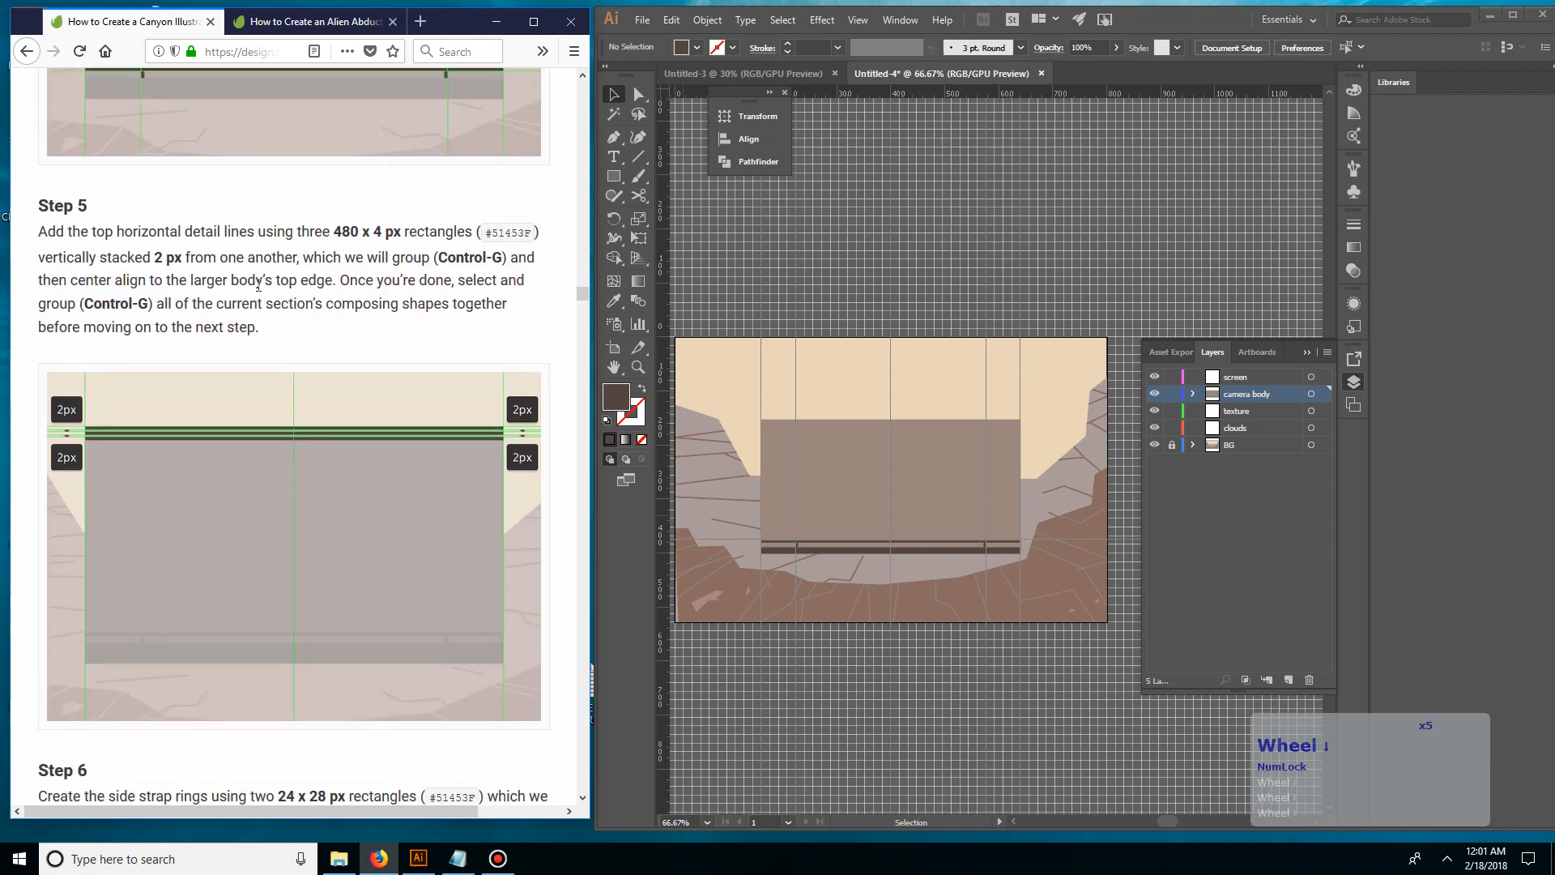
scroll(267, 361, "up", 1)
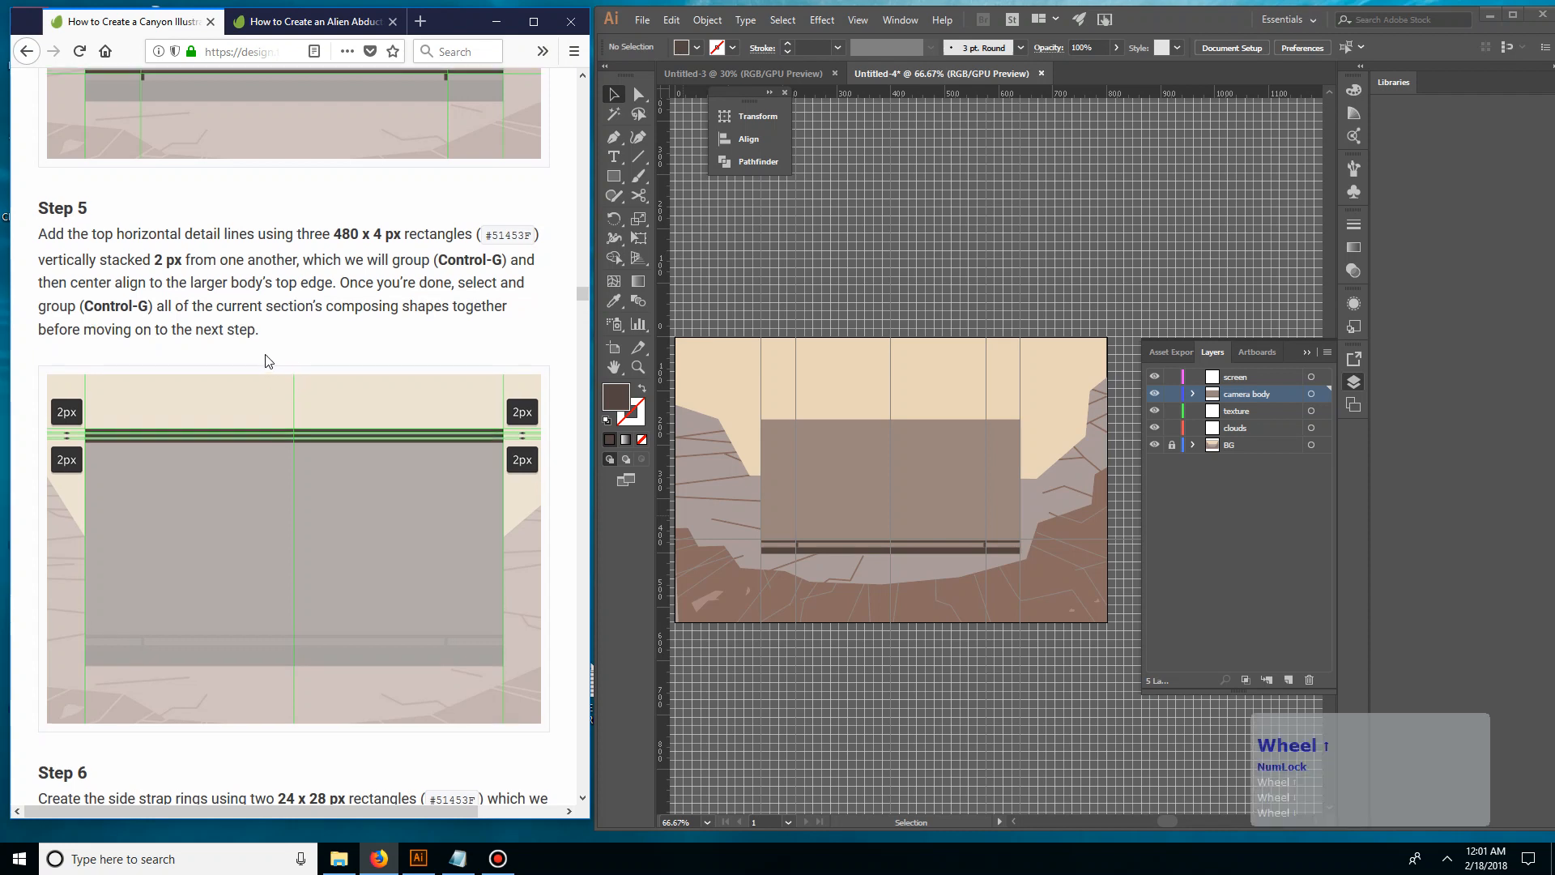
scroll(179, 366, "up", 1)
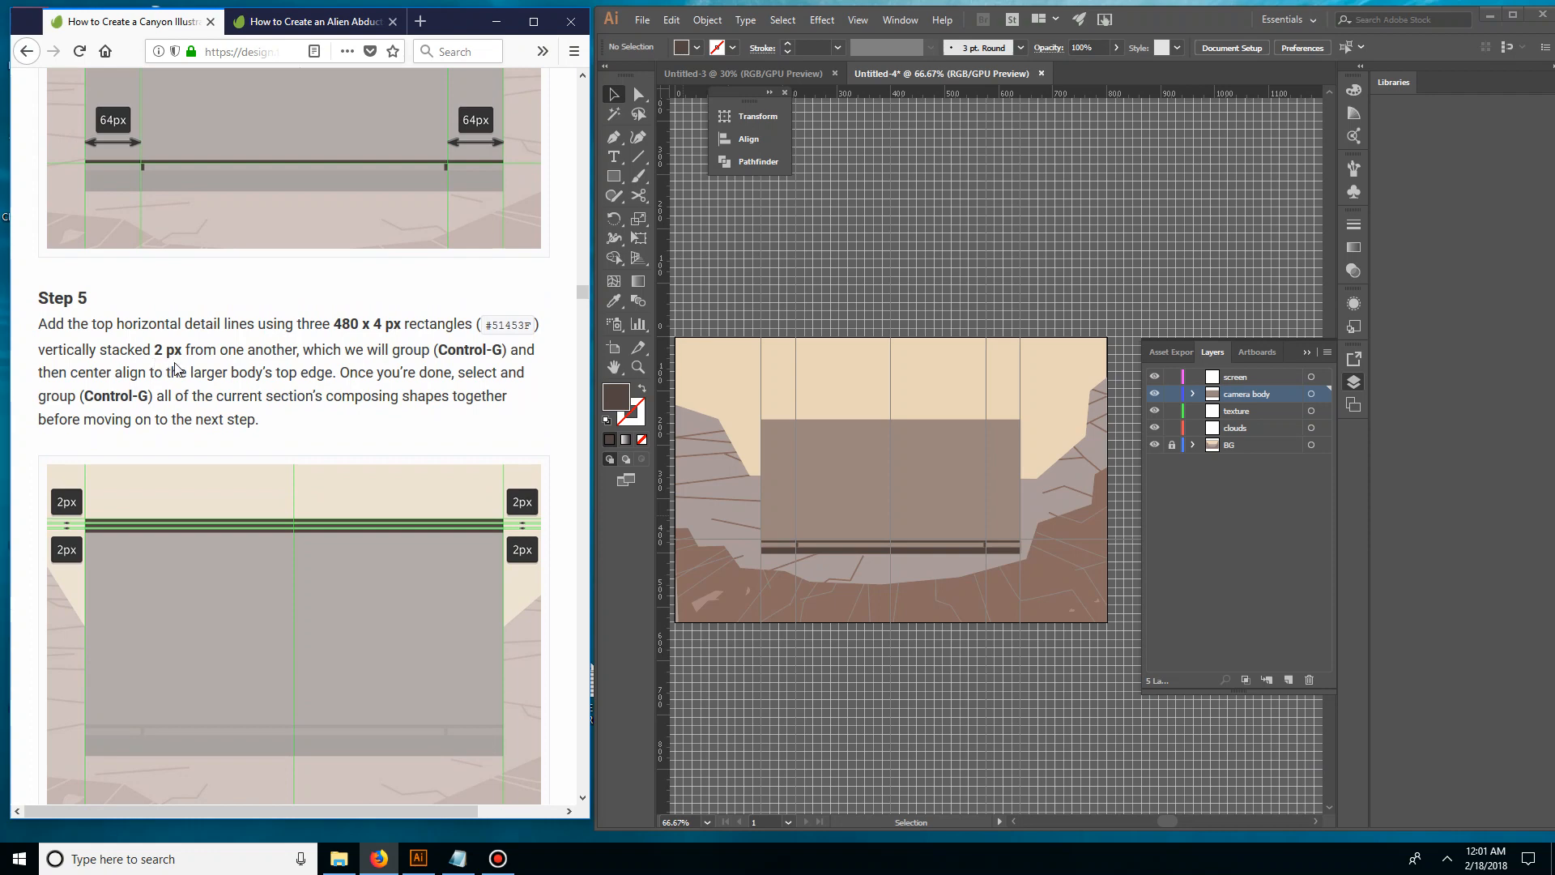
Create a 480 x 4 px rectangle above the camera body for the first top detail line
left_click(905, 379)
key("ctrl+equal")
key("ctrl+equal")
key("ctrl+equal")
key("ctrl+equal")
key("space")
left_click_drag(718, 296, 1010, 342)
left_click_drag(678, 279, 895, 294)
left_click(624, 176)
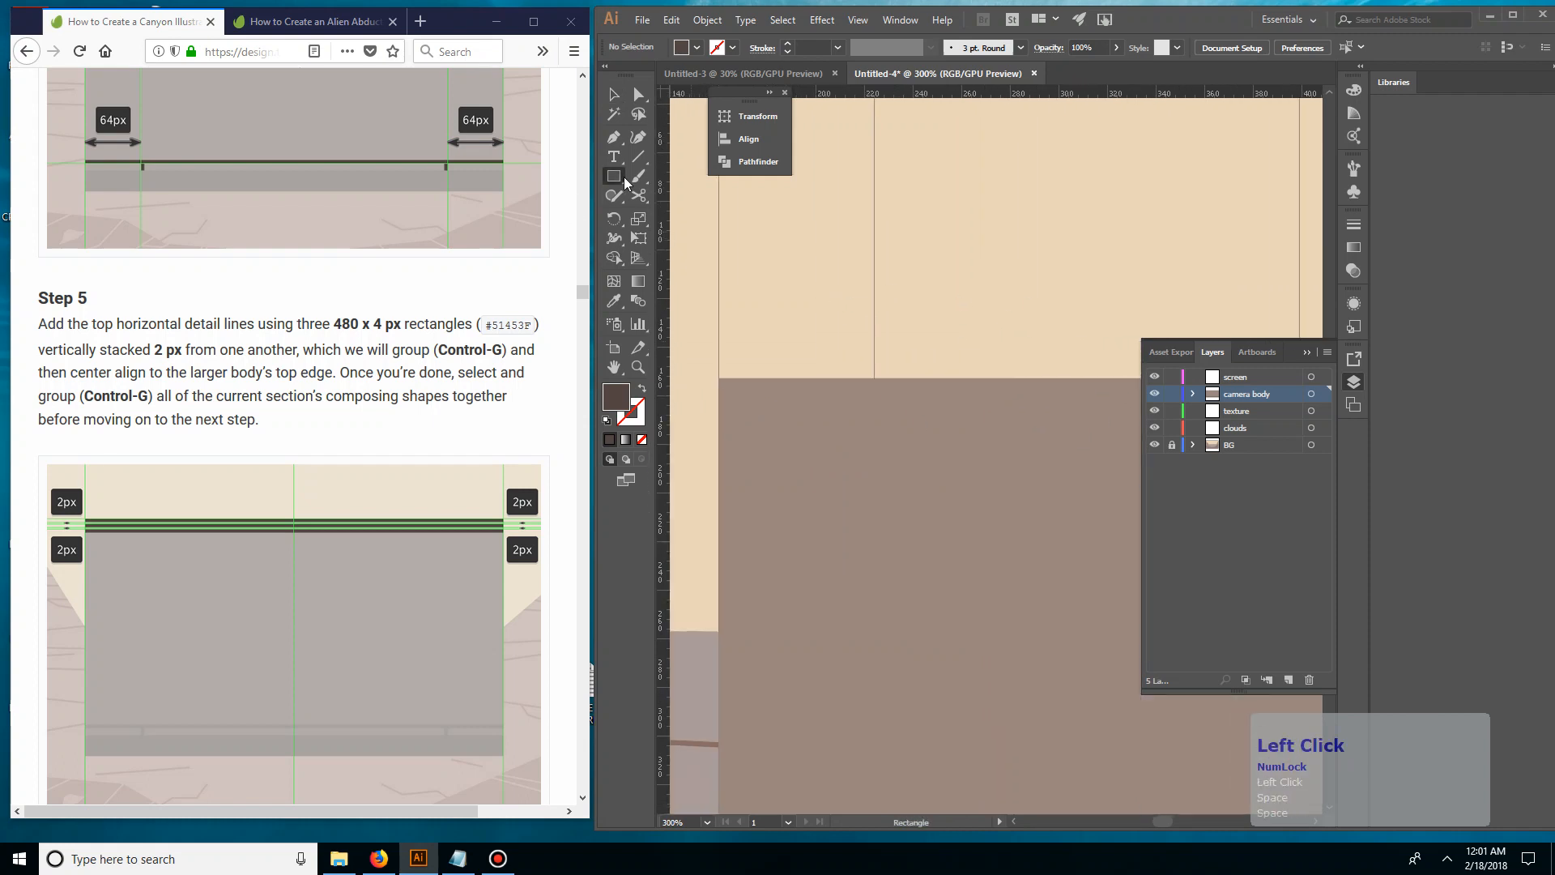
left_click(827, 294)
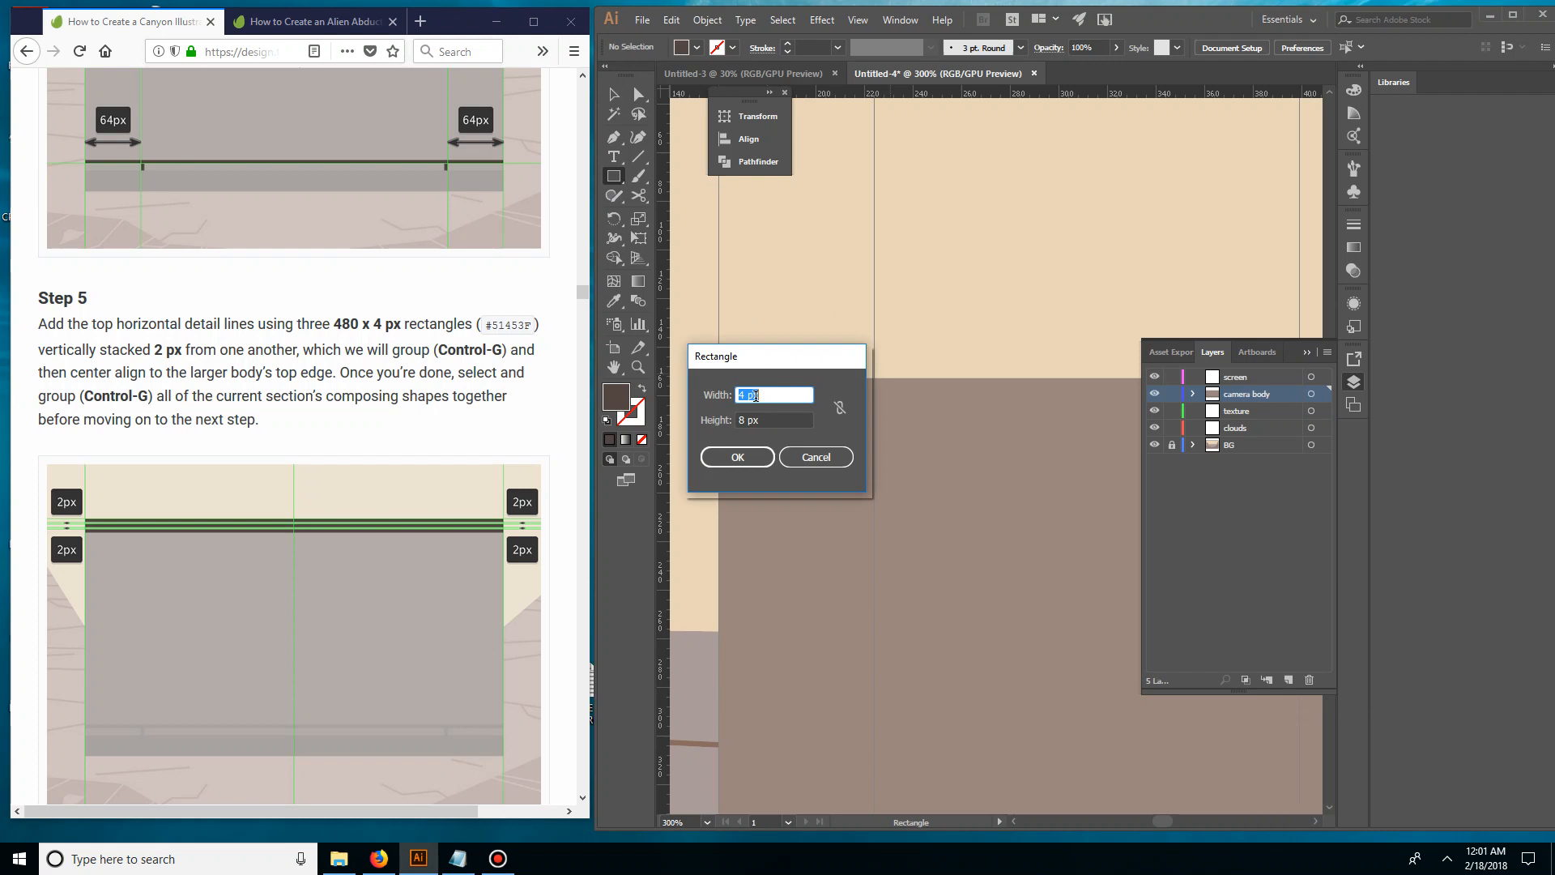
type("480")
key("Tab")
type("4")
key("KP_Enter")
key("v")
key("Num_Lock")
key("v")
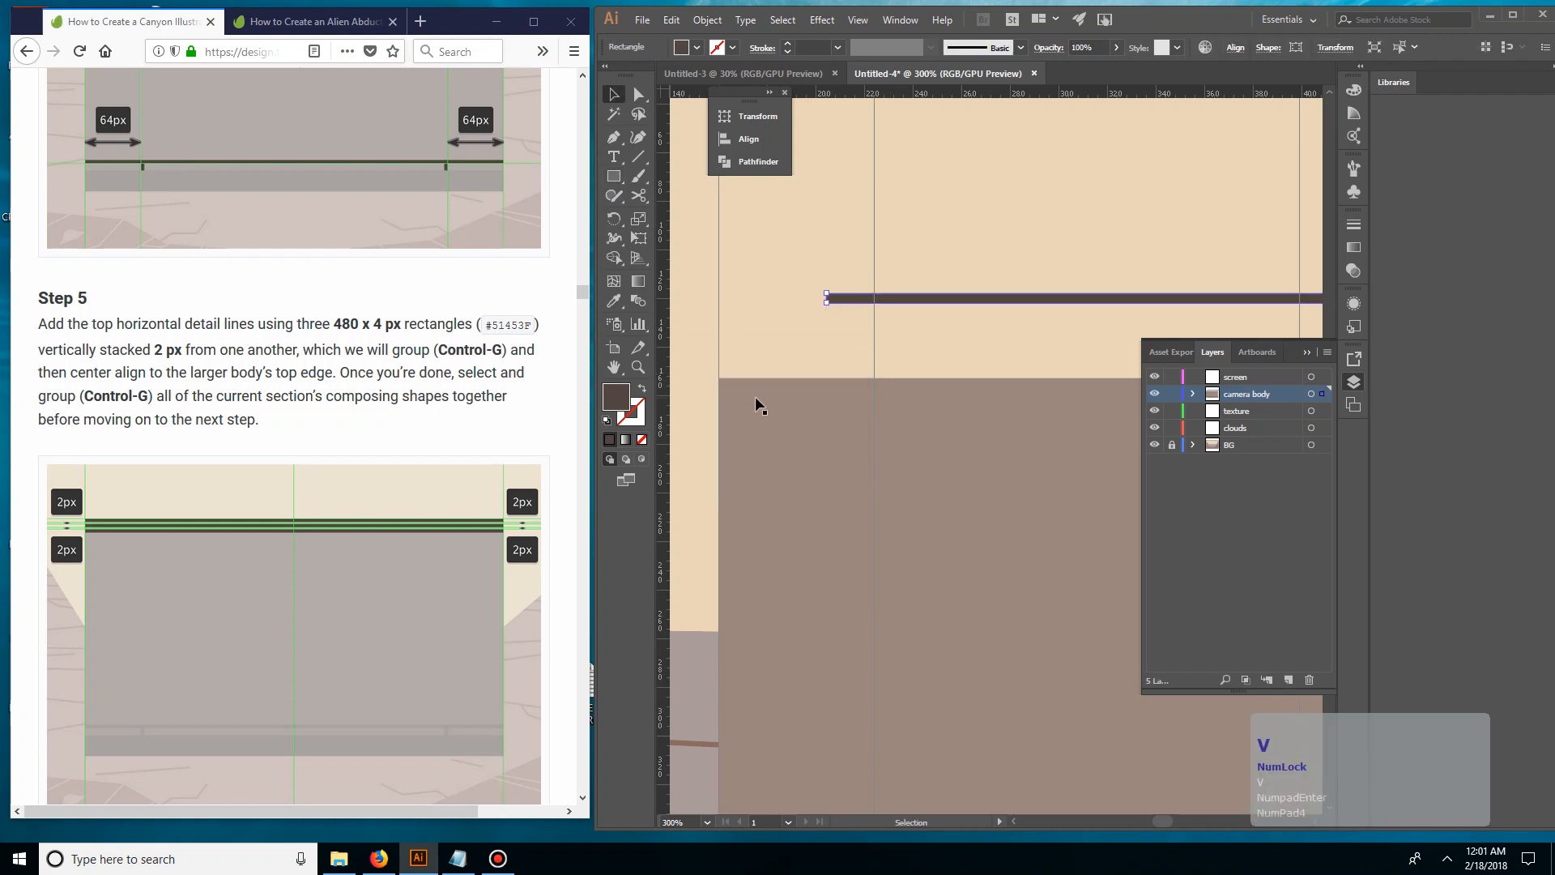
Fill the new rectangle with the tutorial's colour #51453F
double_click(510, 325)
key("ctrl+c")
double_click(630, 397)
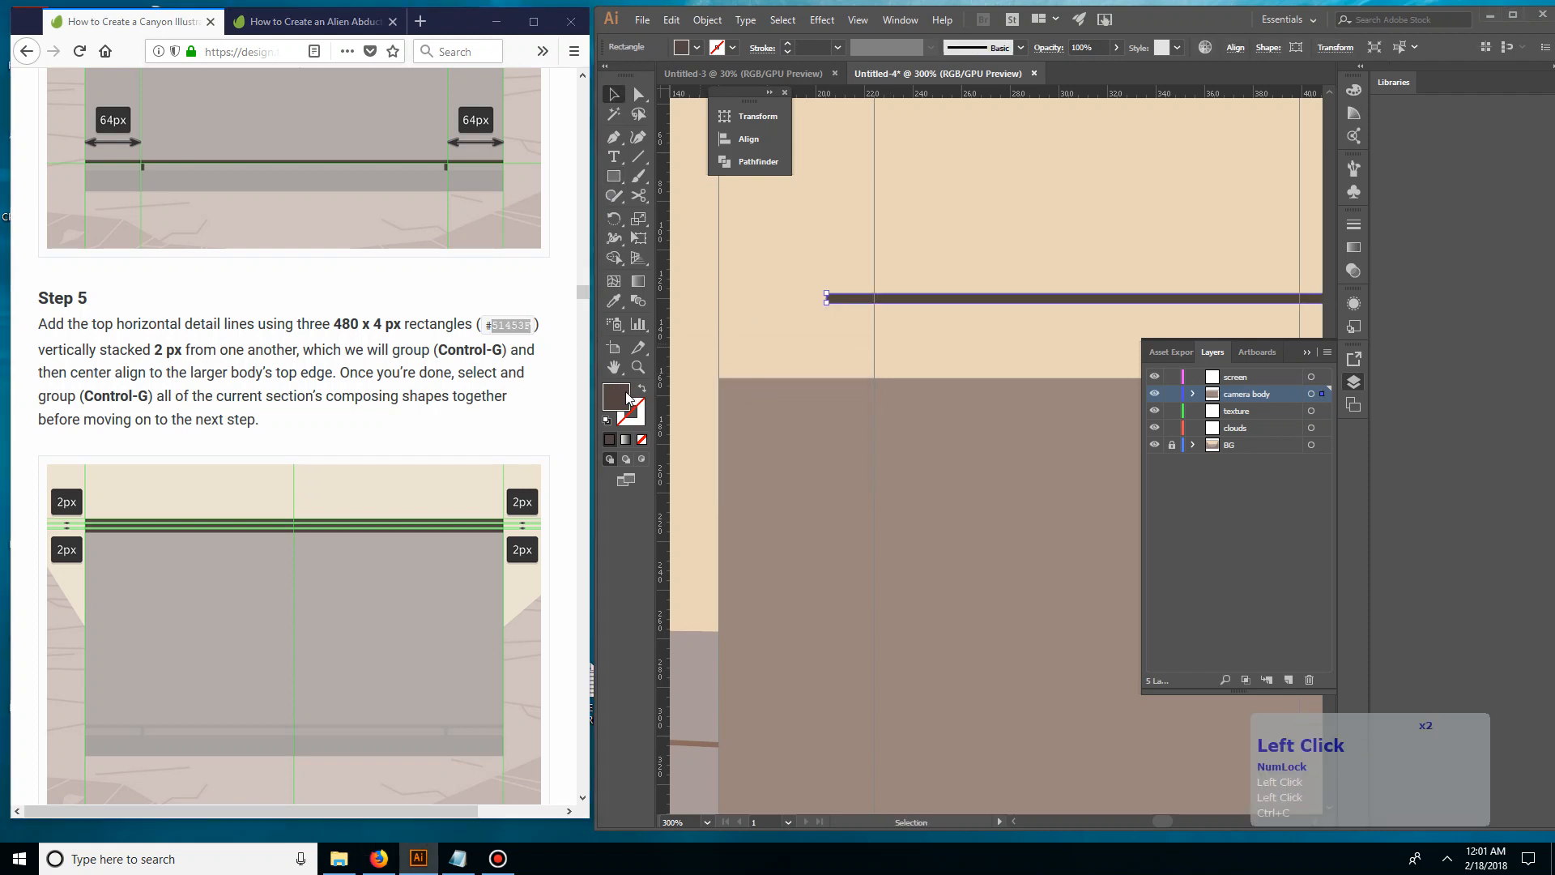
key("ctrl+v")
left_click(948, 325)
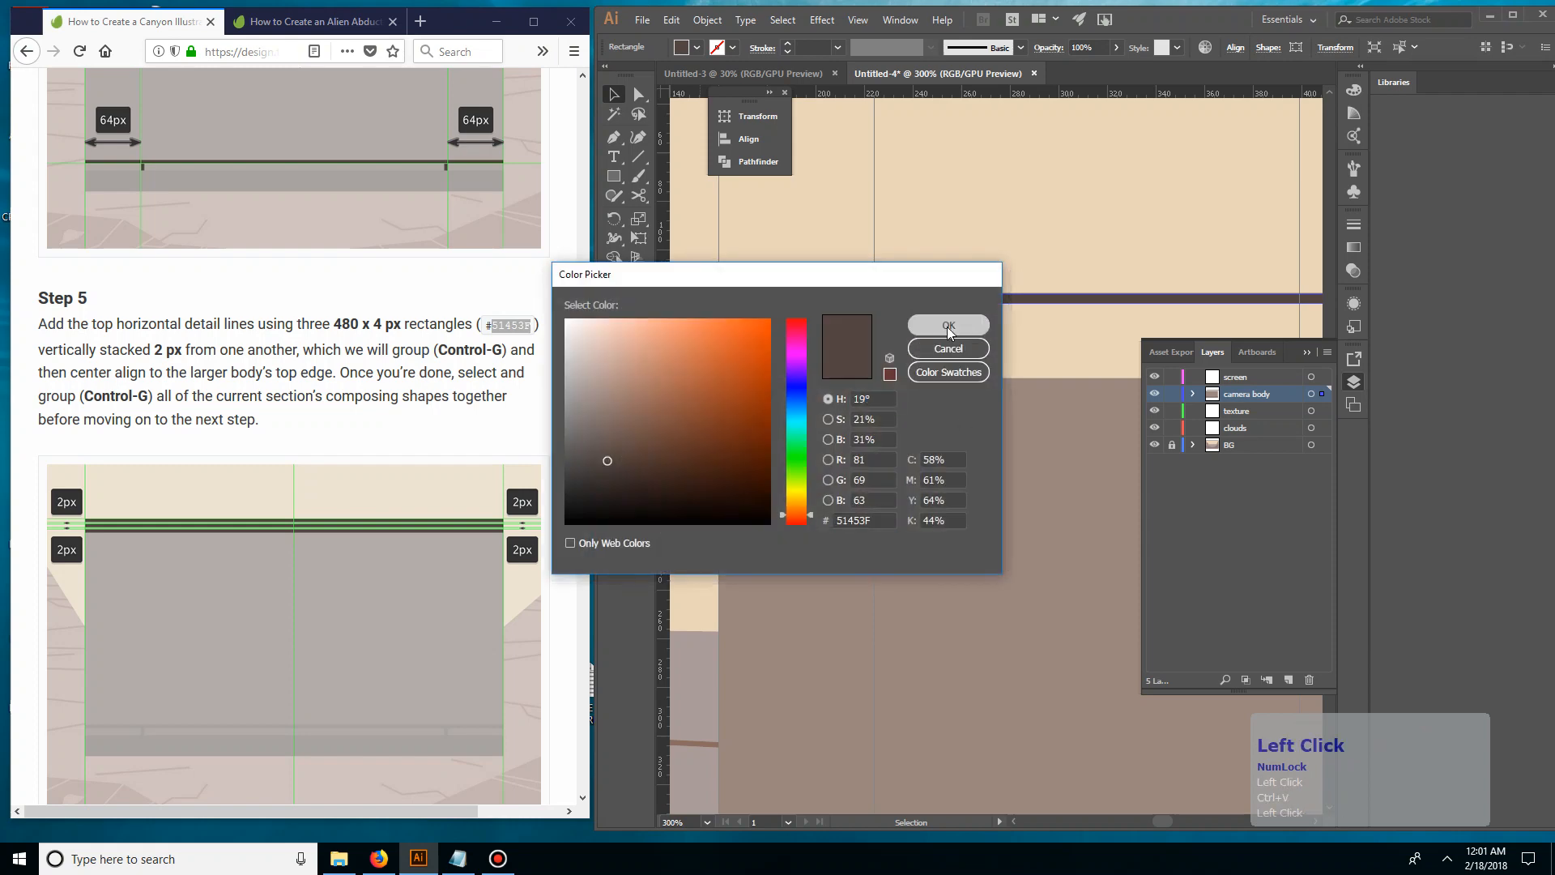
Move the 480 x 4 px line onto the camera body so their top-left corners coincide
key("ctrl+minus")
key("ctrl+minus")
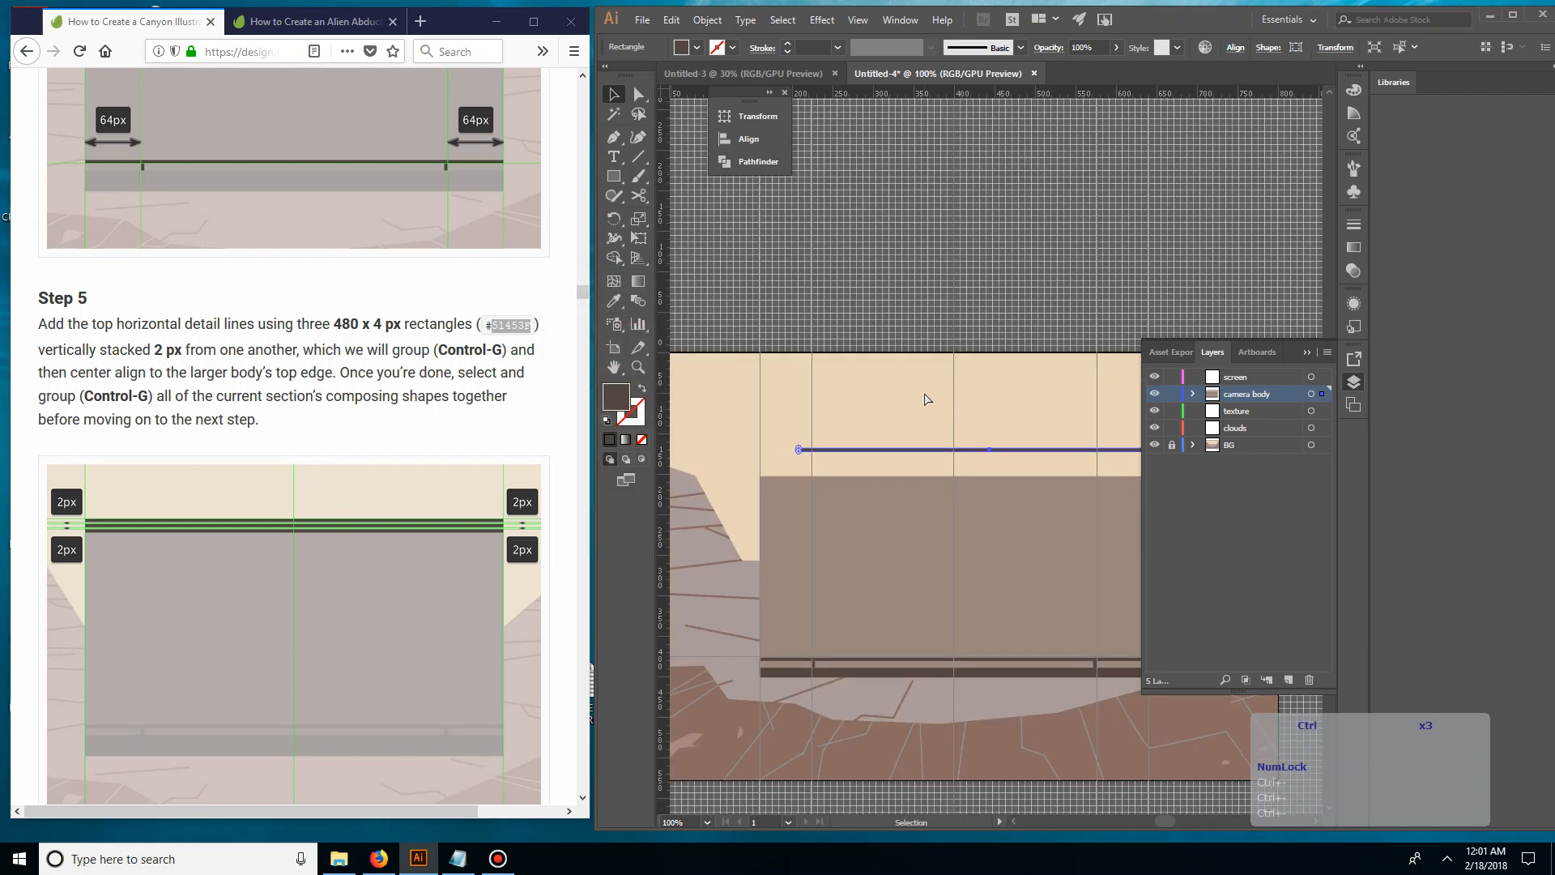
key("ctrl+equal")
key("ctrl+equal")
left_click(789, 408)
left_click_drag(789, 401, 1083, 319)
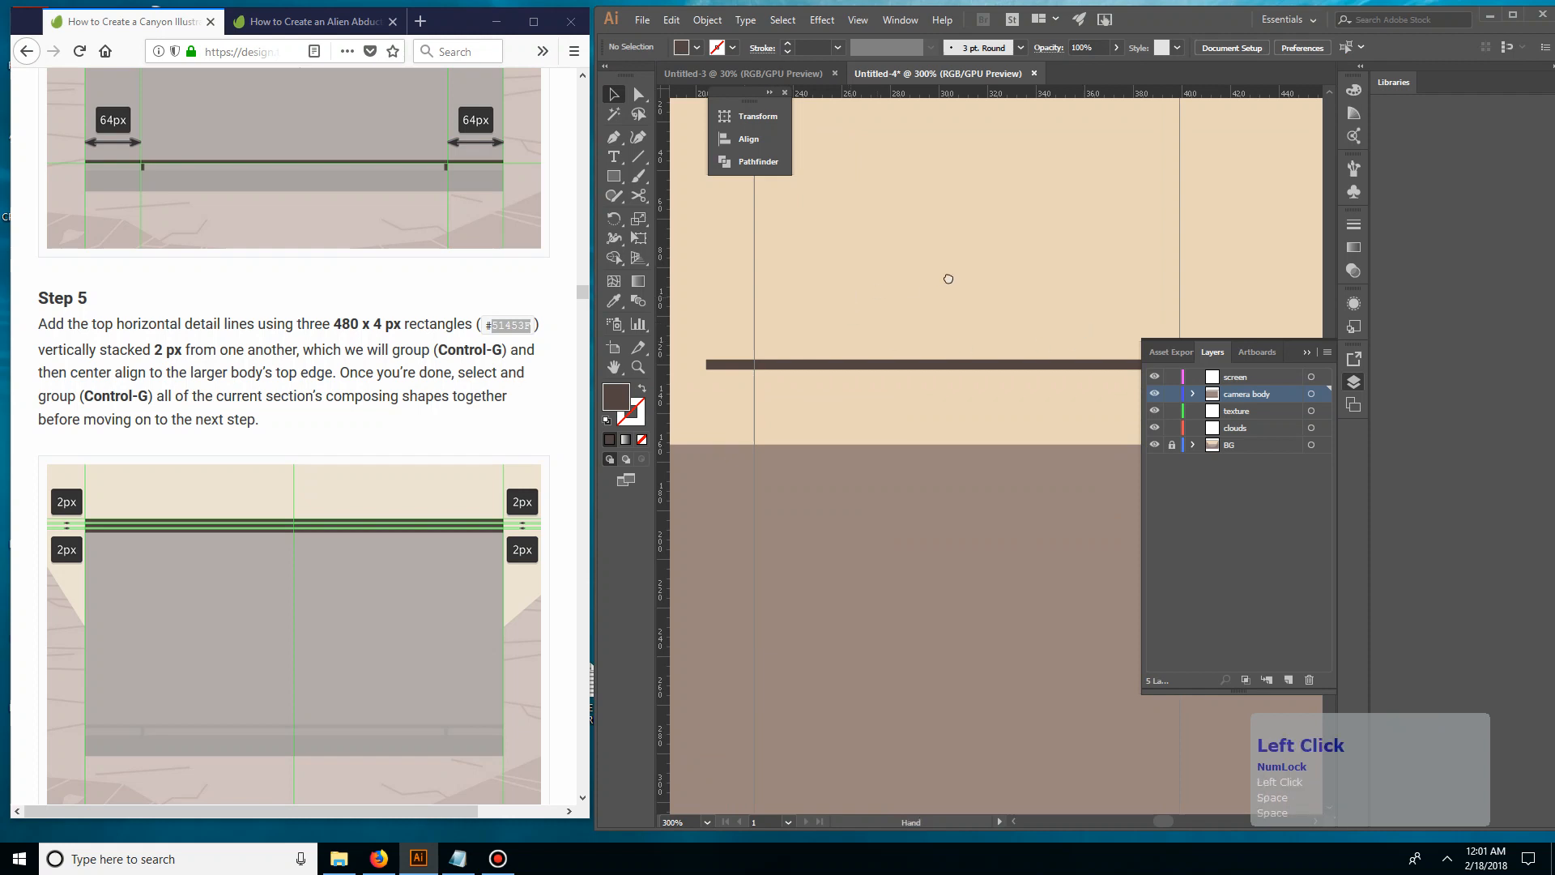
left_click_drag(944, 277, 1041, 256)
left_click_drag(845, 407, 823, 424)
Lock the large camera body rectangle and select the detail line on its top edge
left_click(873, 460)
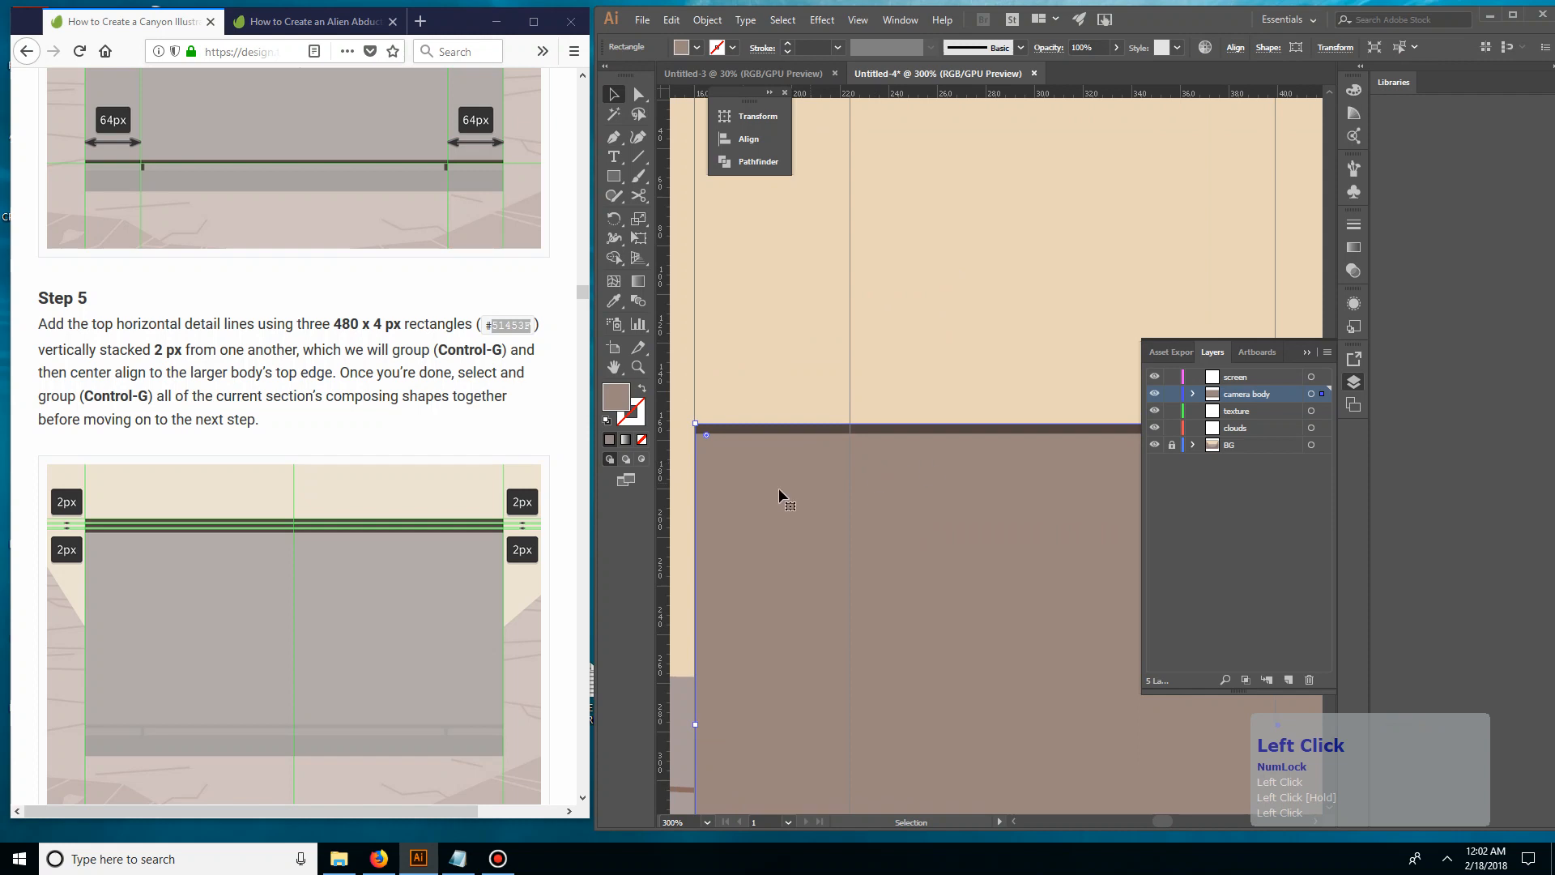
key("ctrl+2")
left_click(907, 430)
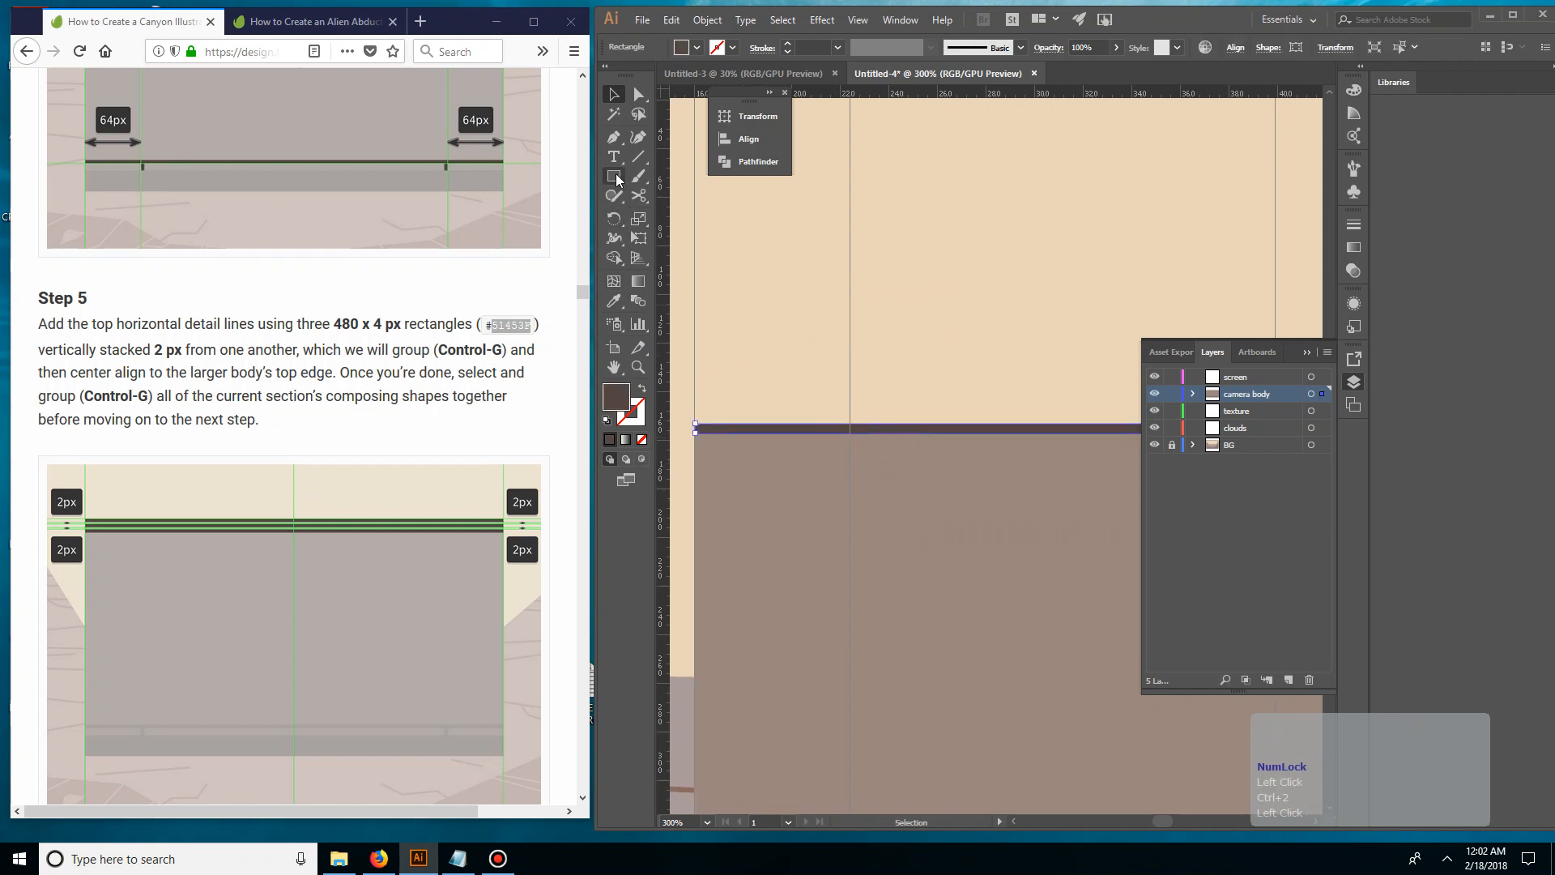
Create a 2 px high spacer rectangle just beneath the top detail line at the body's left edge
left_click_drag(702, 439, 826, 377)
key("ctrl+equal")
key("ctrl+equal")
key("ctrl+equal")
key("ctrl+equal")
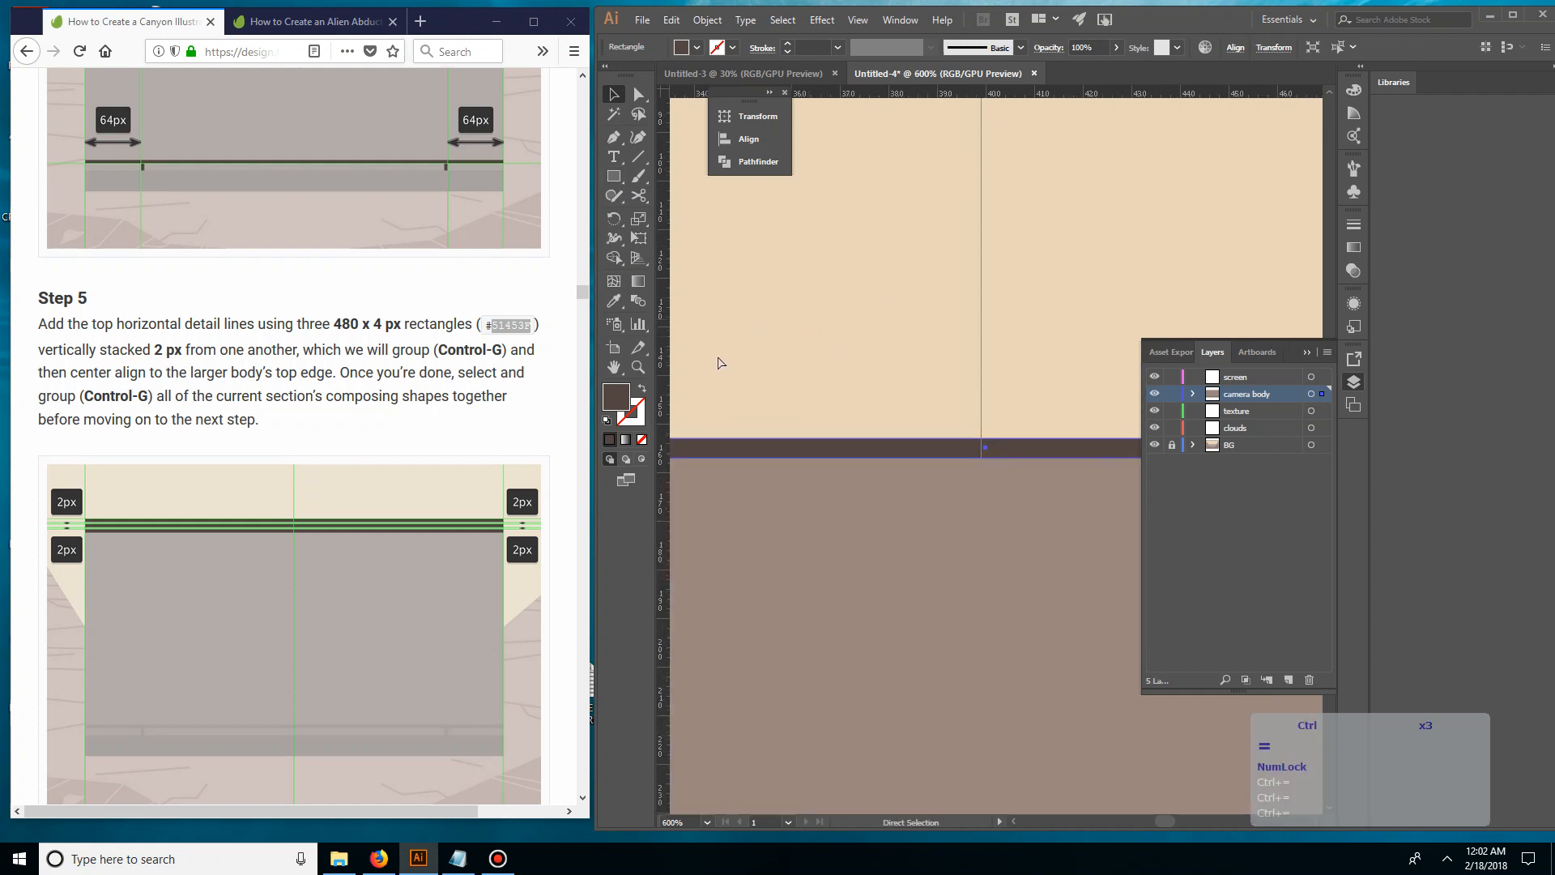
left_click_drag(758, 421, 1190, 370)
left_click_drag(729, 448, 1198, 353)
left_click_drag(721, 334, 1247, 338)
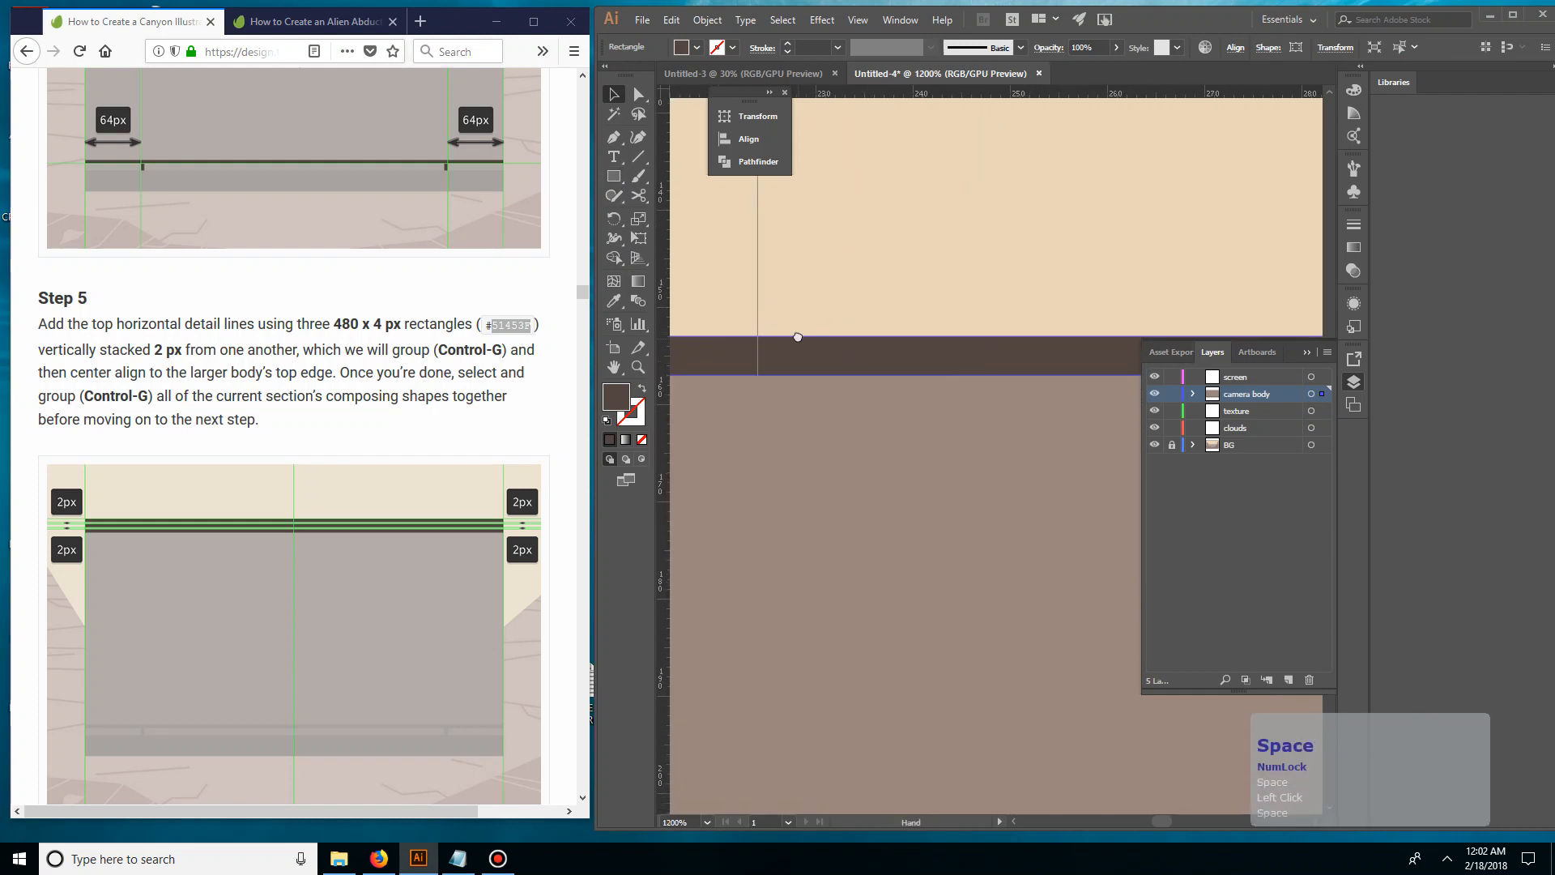
left_click_drag(787, 337, 1162, 389)
left_click_drag(745, 355, 1210, 351)
left_click_drag(1038, 351, 800, 348)
left_click_drag(779, 423, 685, 419)
left_click(777, 375)
left_click(613, 177)
left_click(713, 374)
type("2")
left_click(734, 457)
key("v")
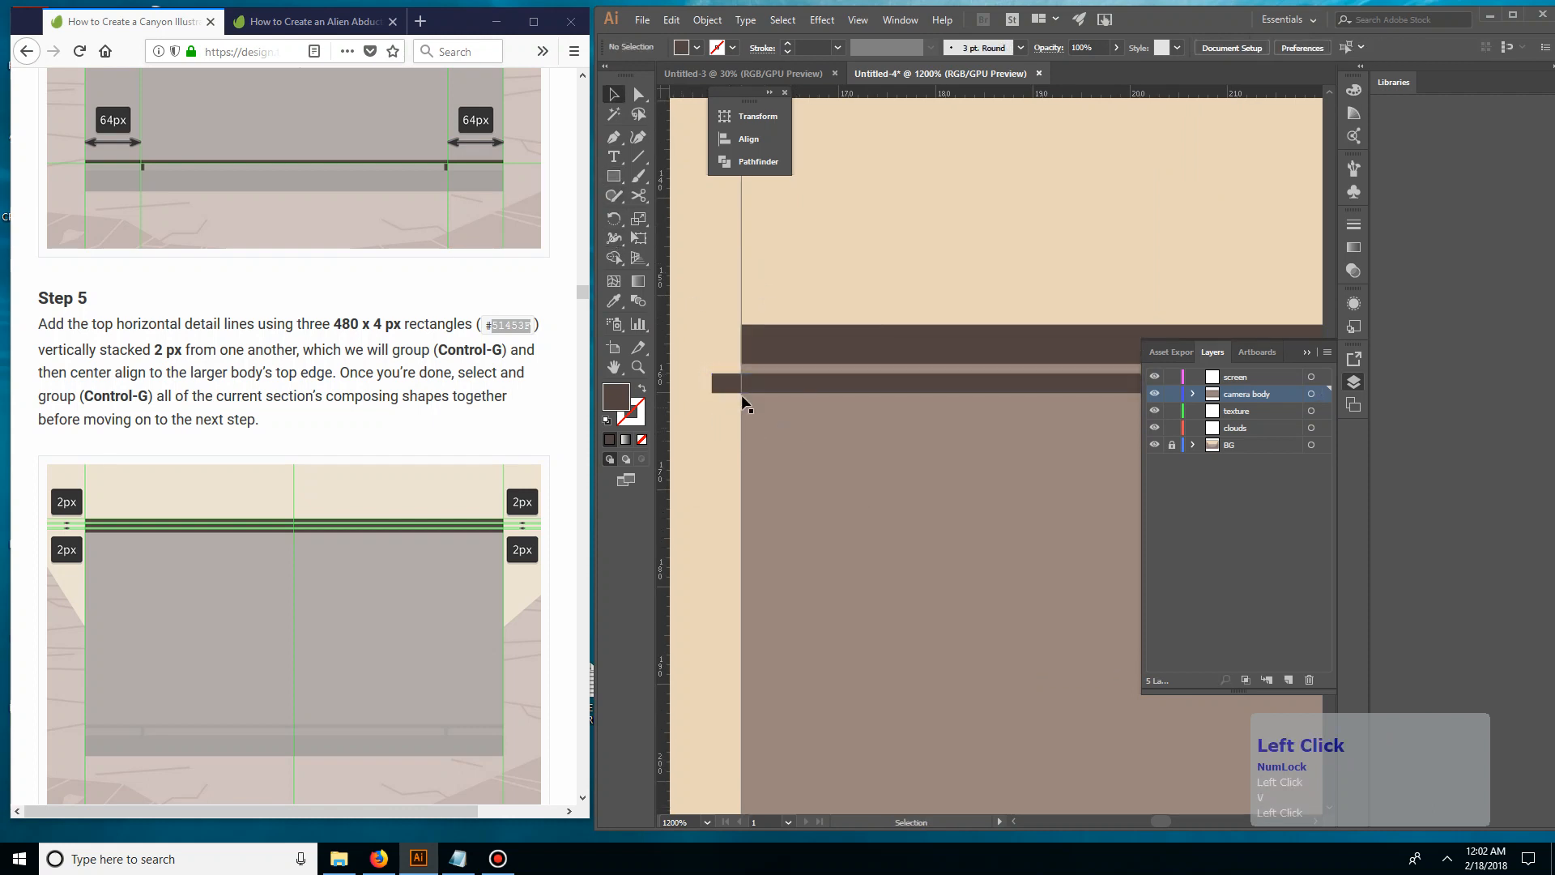
Stack two copies of the detail line below the first with 2 px gaps and delete the spacer rectangle
left_click_drag(766, 377, 799, 458)
left_click(690, 433)
left_click(703, 468)
left_click(722, 477)
key("Delete")
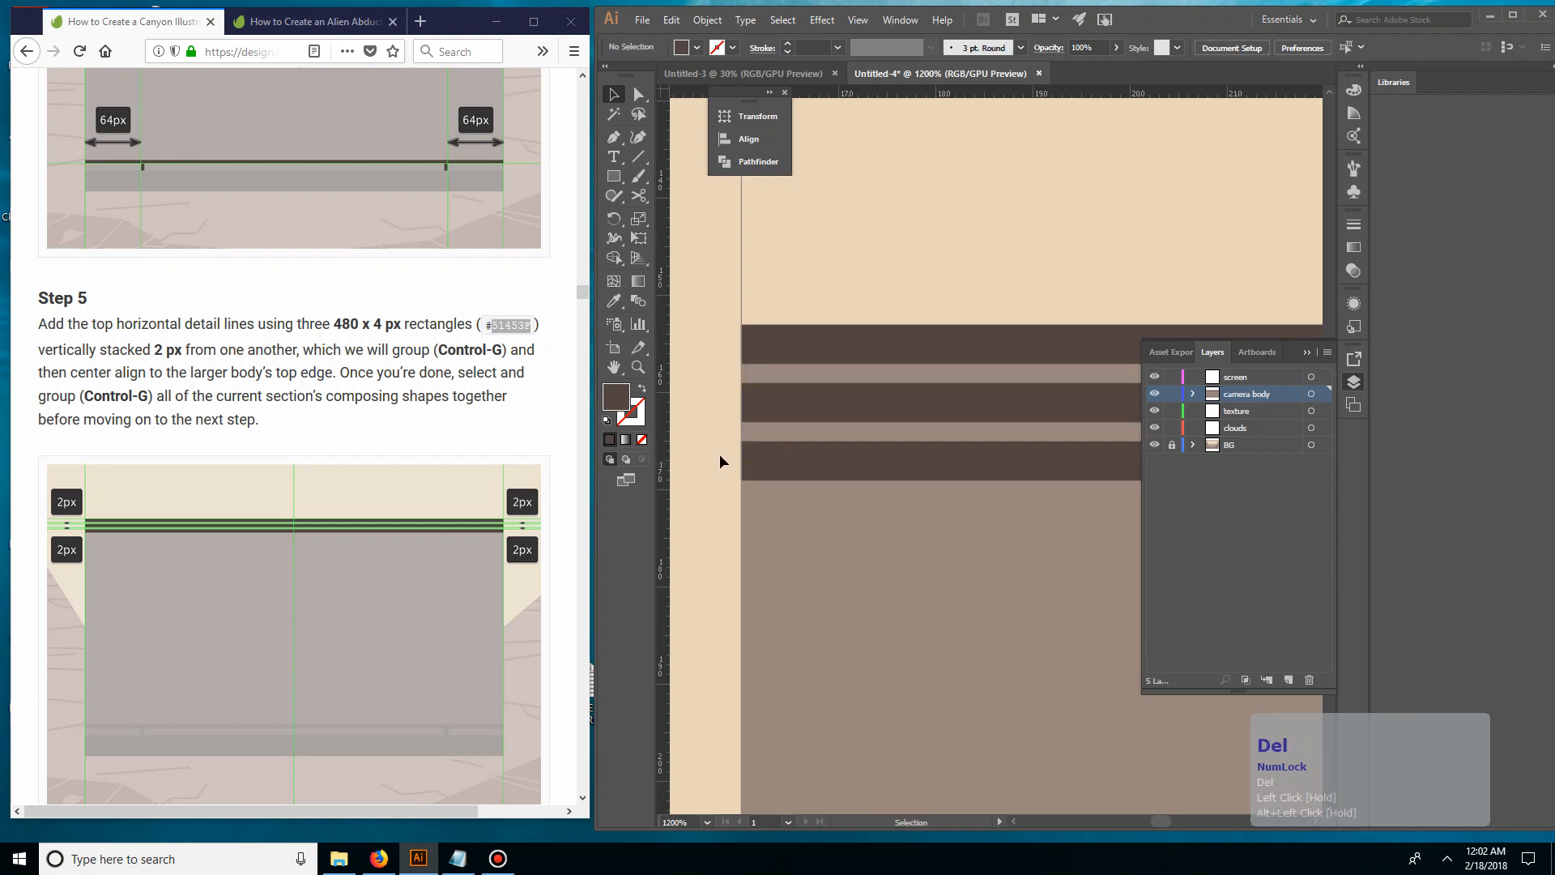
Select the three top detail lines and group them
key("ctrl+minus")
key("ctrl+minus")
key("ctrl+minus")
key("ctrl+minus")
key("ctrl+minus")
left_click_drag(1021, 448, 684, 417)
key("ctrl+minus")
key("ctrl+minus")
key("ctrl+minus")
left_click_drag(922, 405, 727, 406)
left_click_drag(869, 417, 883, 470)
key("ctrl+g")
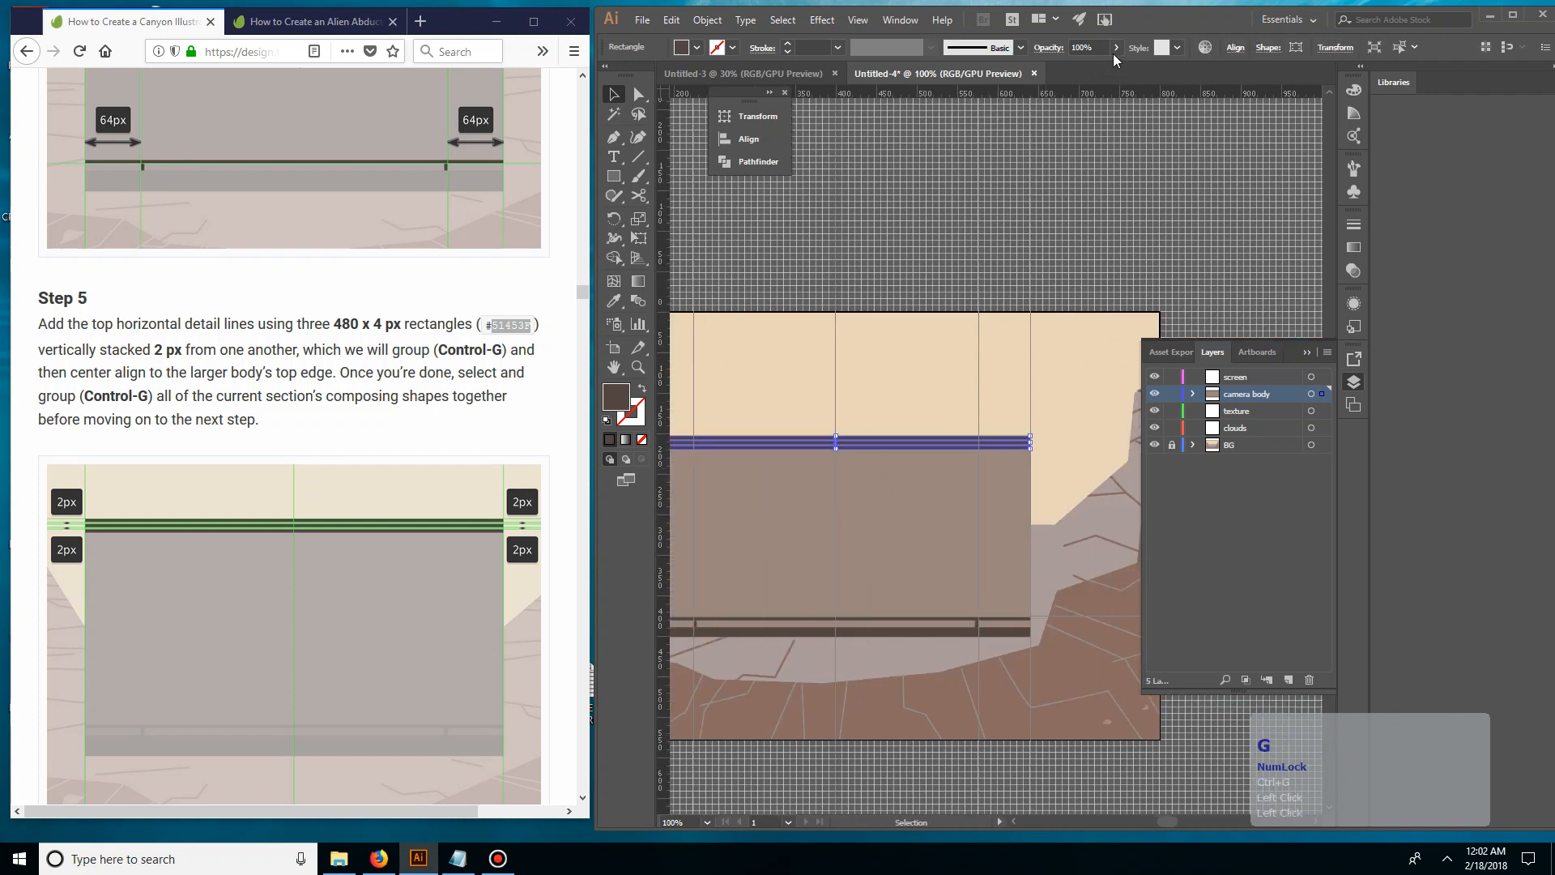
Center-align the grouped detail lines horizontally and deselect them
left_click(753, 139)
left_click(567, 152)
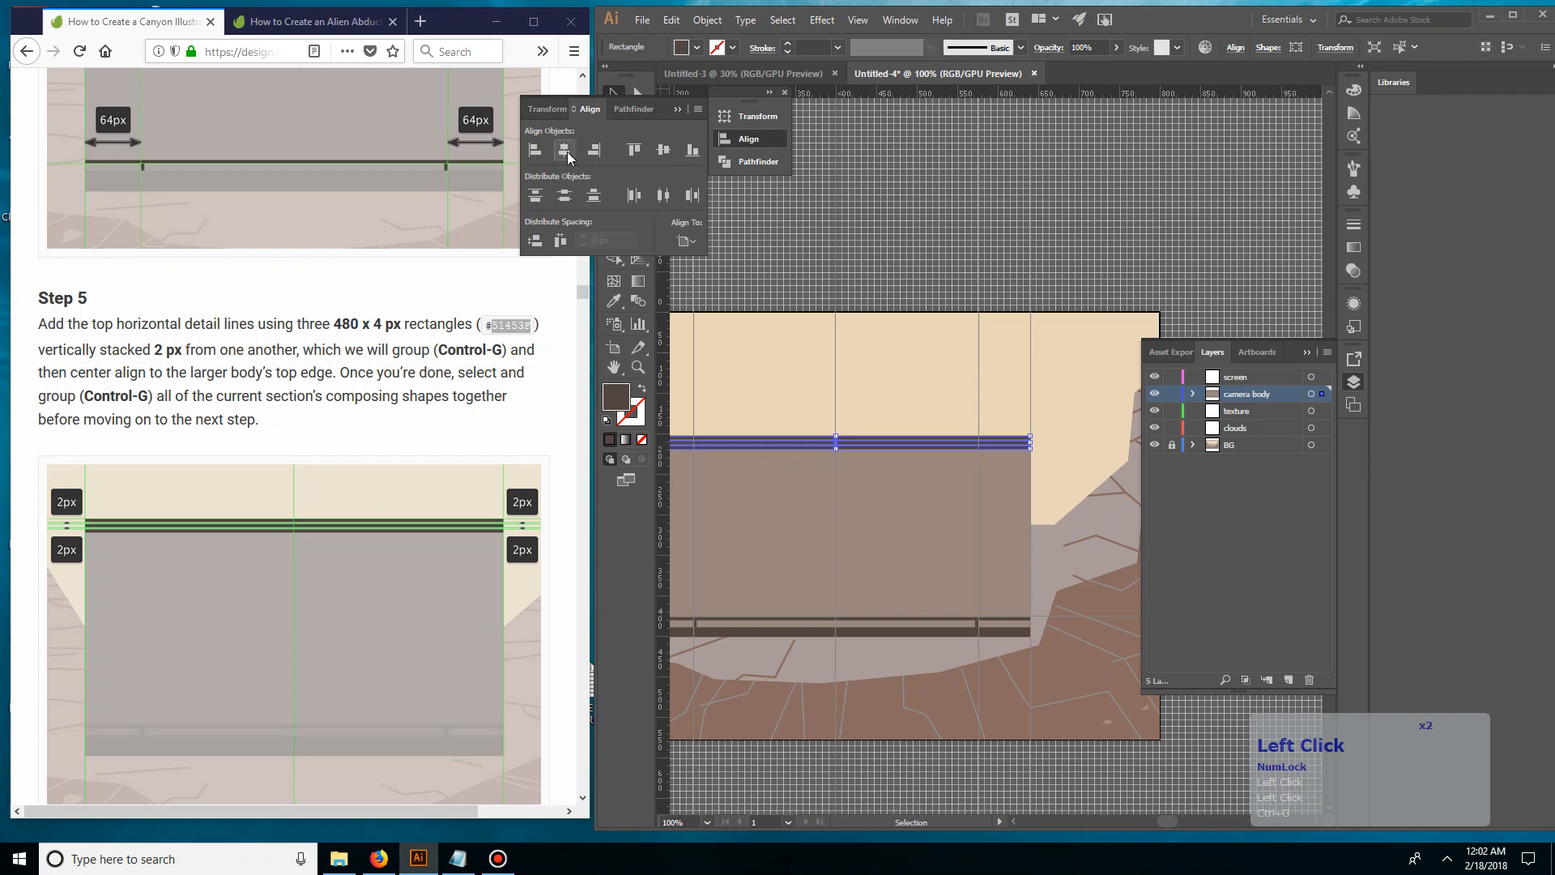
left_click(809, 266)
Compare the camera body with the Step 5 reference image and read Step 6 on the side strap rings
key("space")
left_click_drag(886, 340, 954, 284)
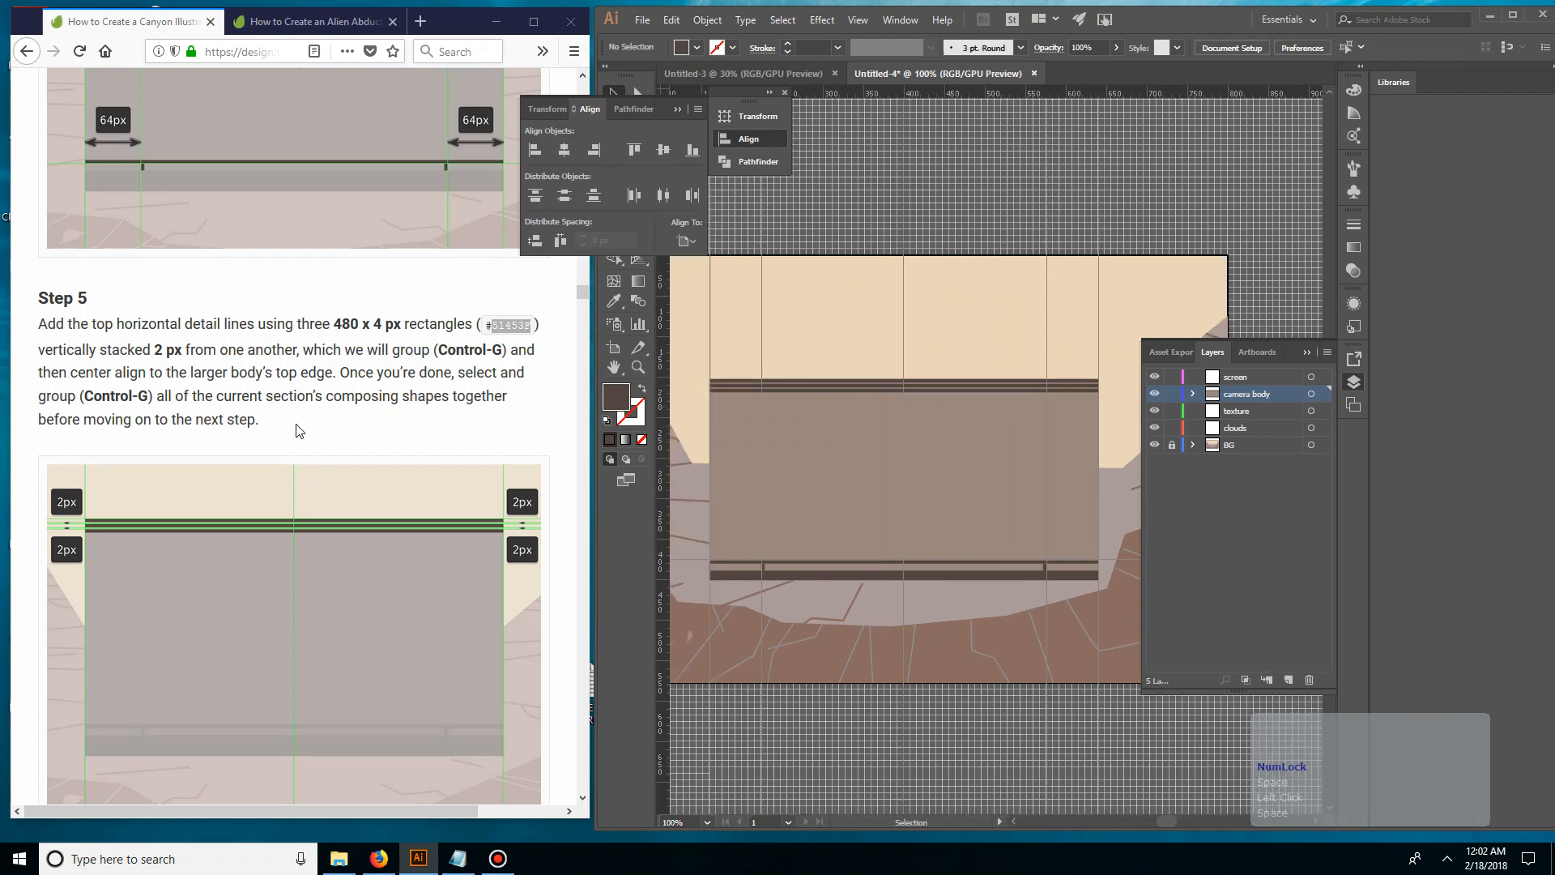
scroll(327, 415, "down", 3)
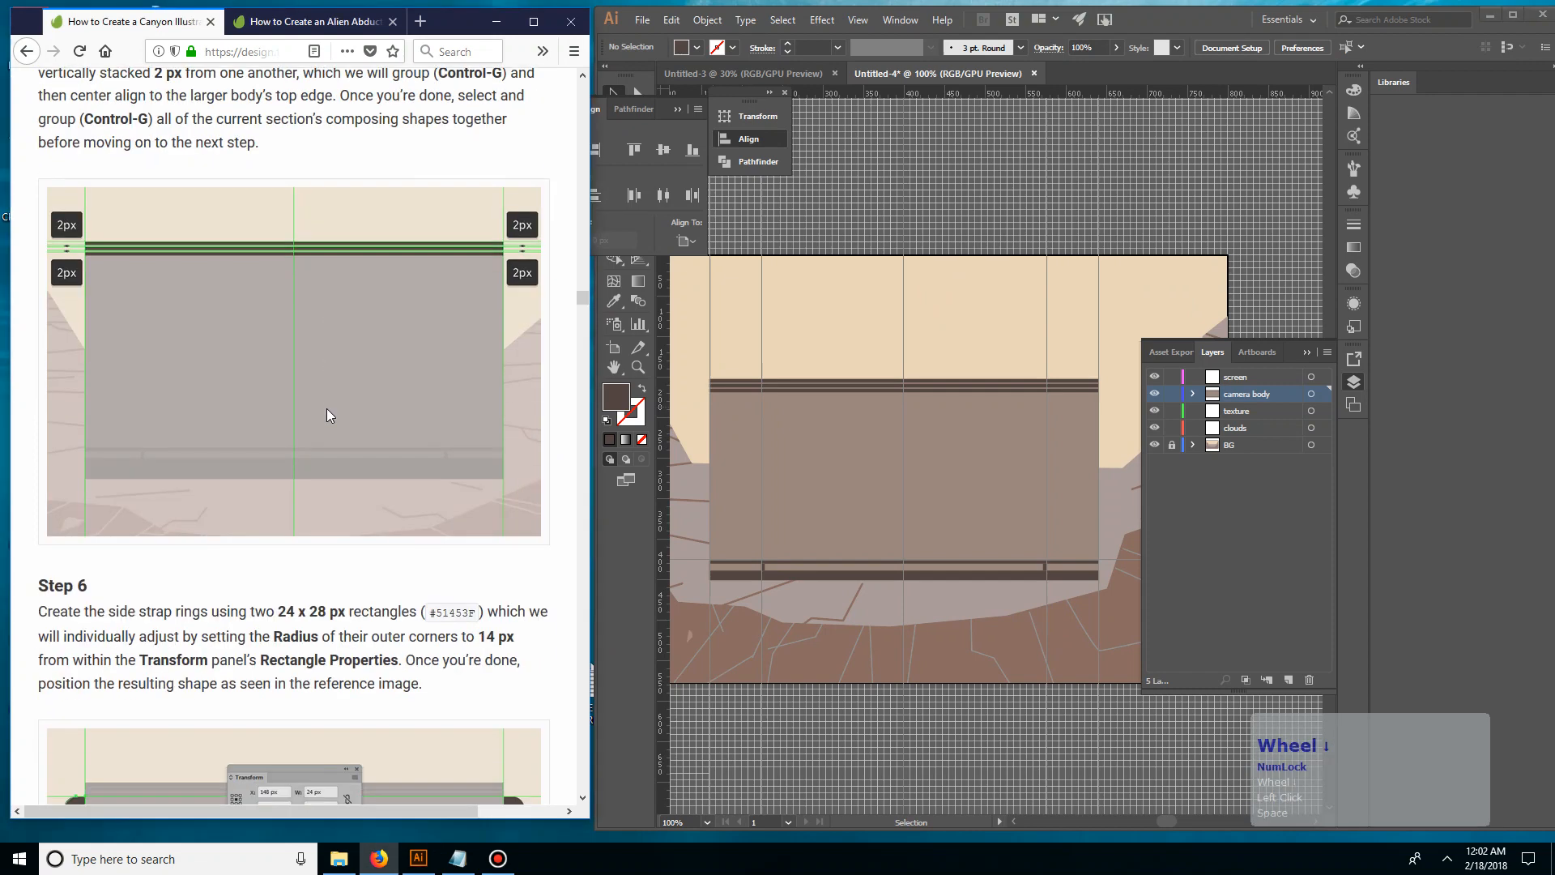
scroll(318, 443, "up", 3)
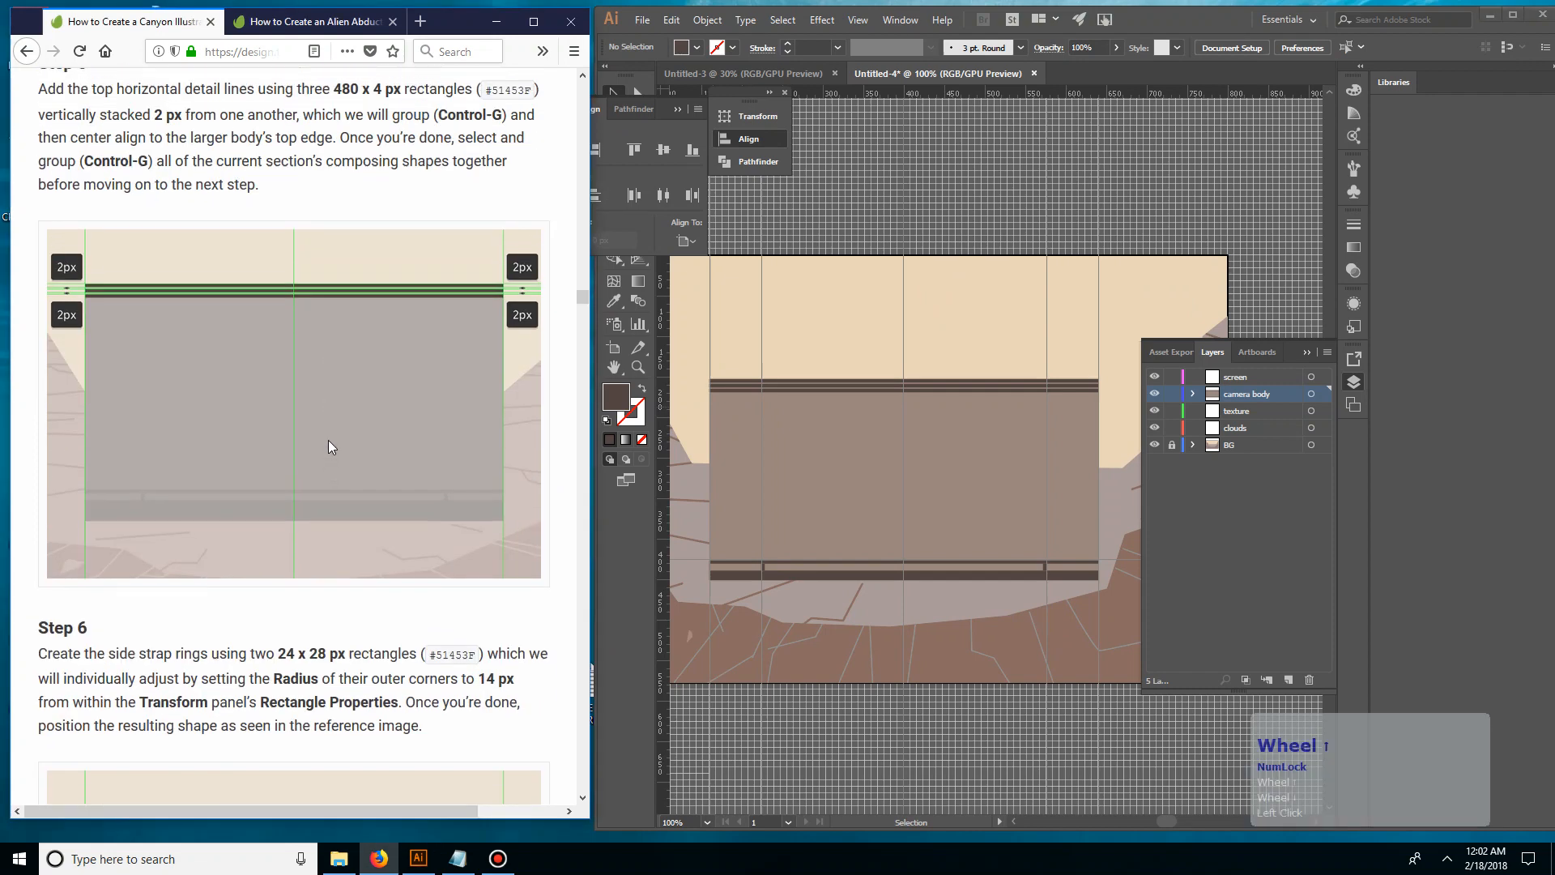
scroll(314, 447, "down", 4)
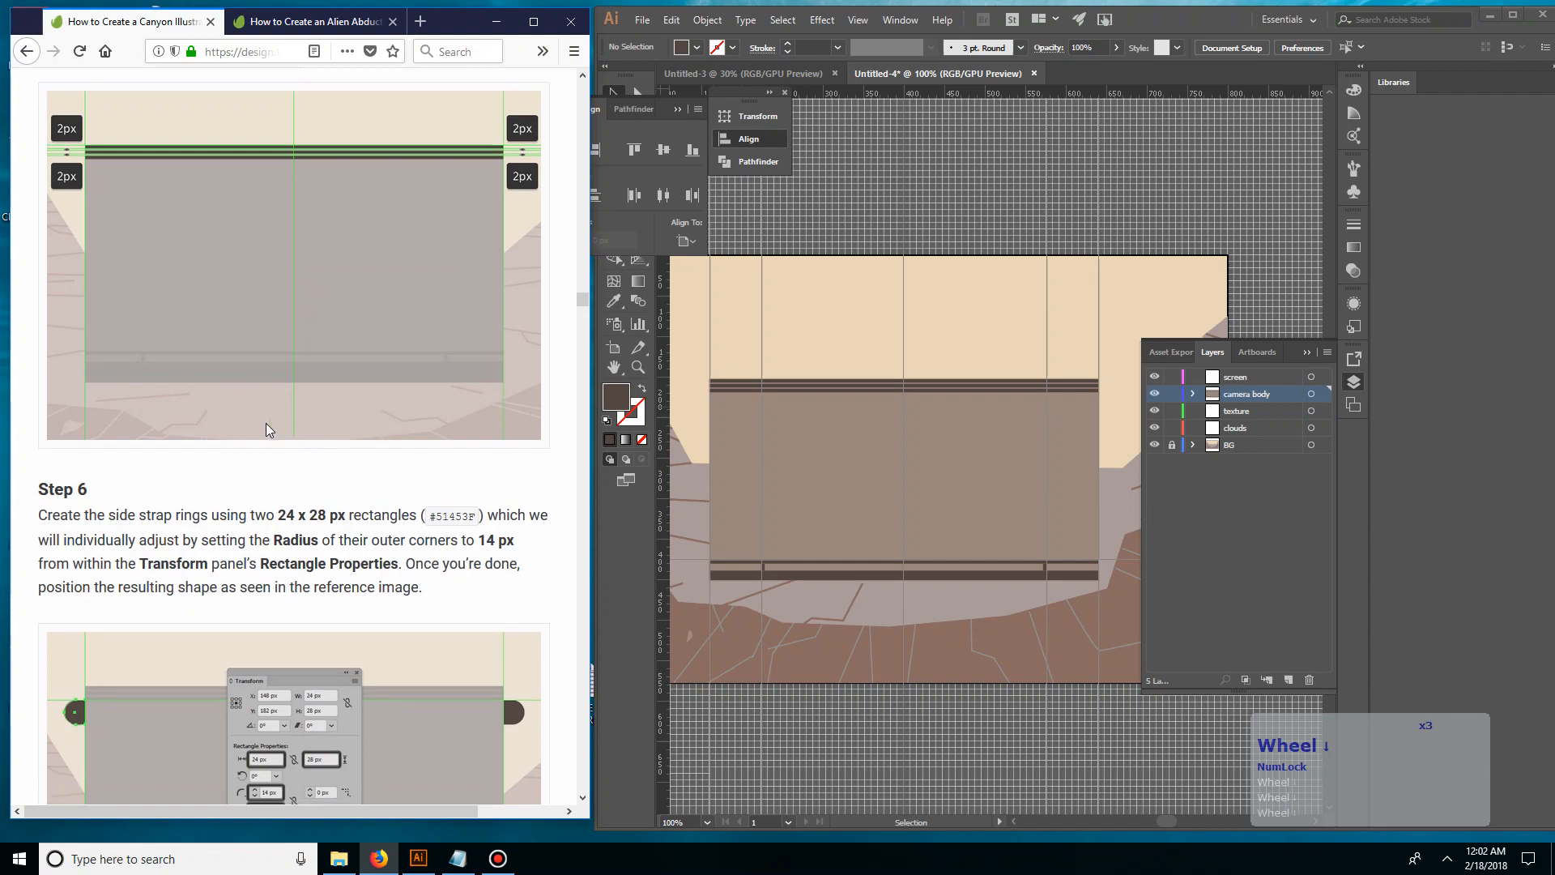
scroll(146, 403, "down", 1)
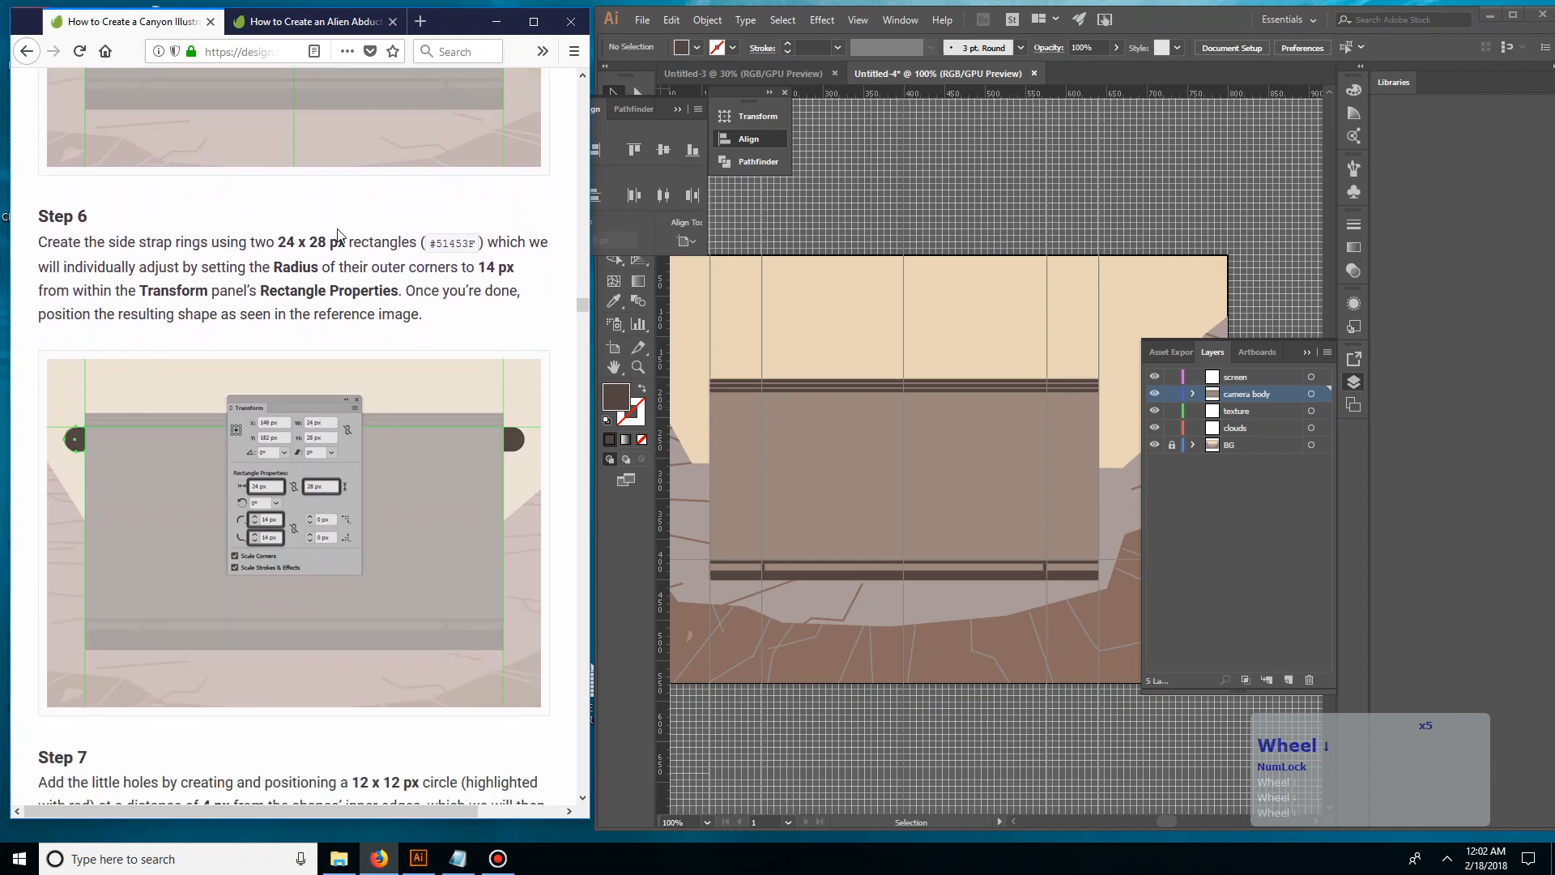